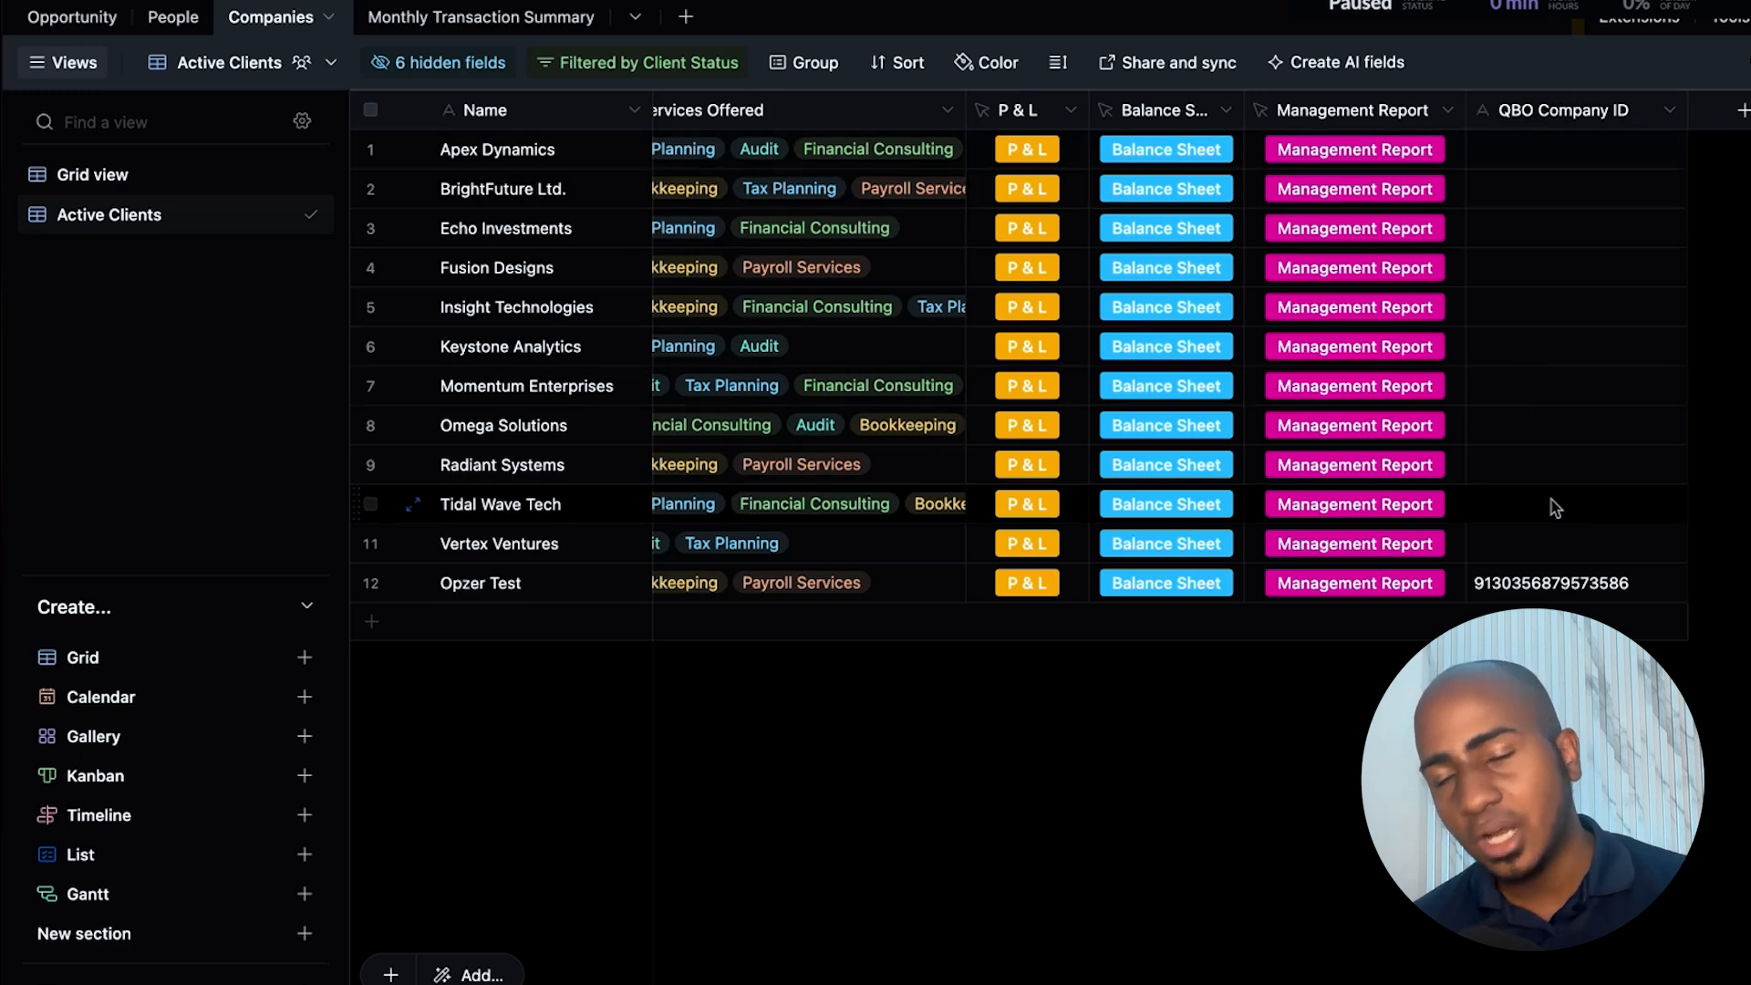
- Switch to Zapier by opening zapier.com in a new browser tab
{"action": "left_click", "coordinate": [1521, 593]}
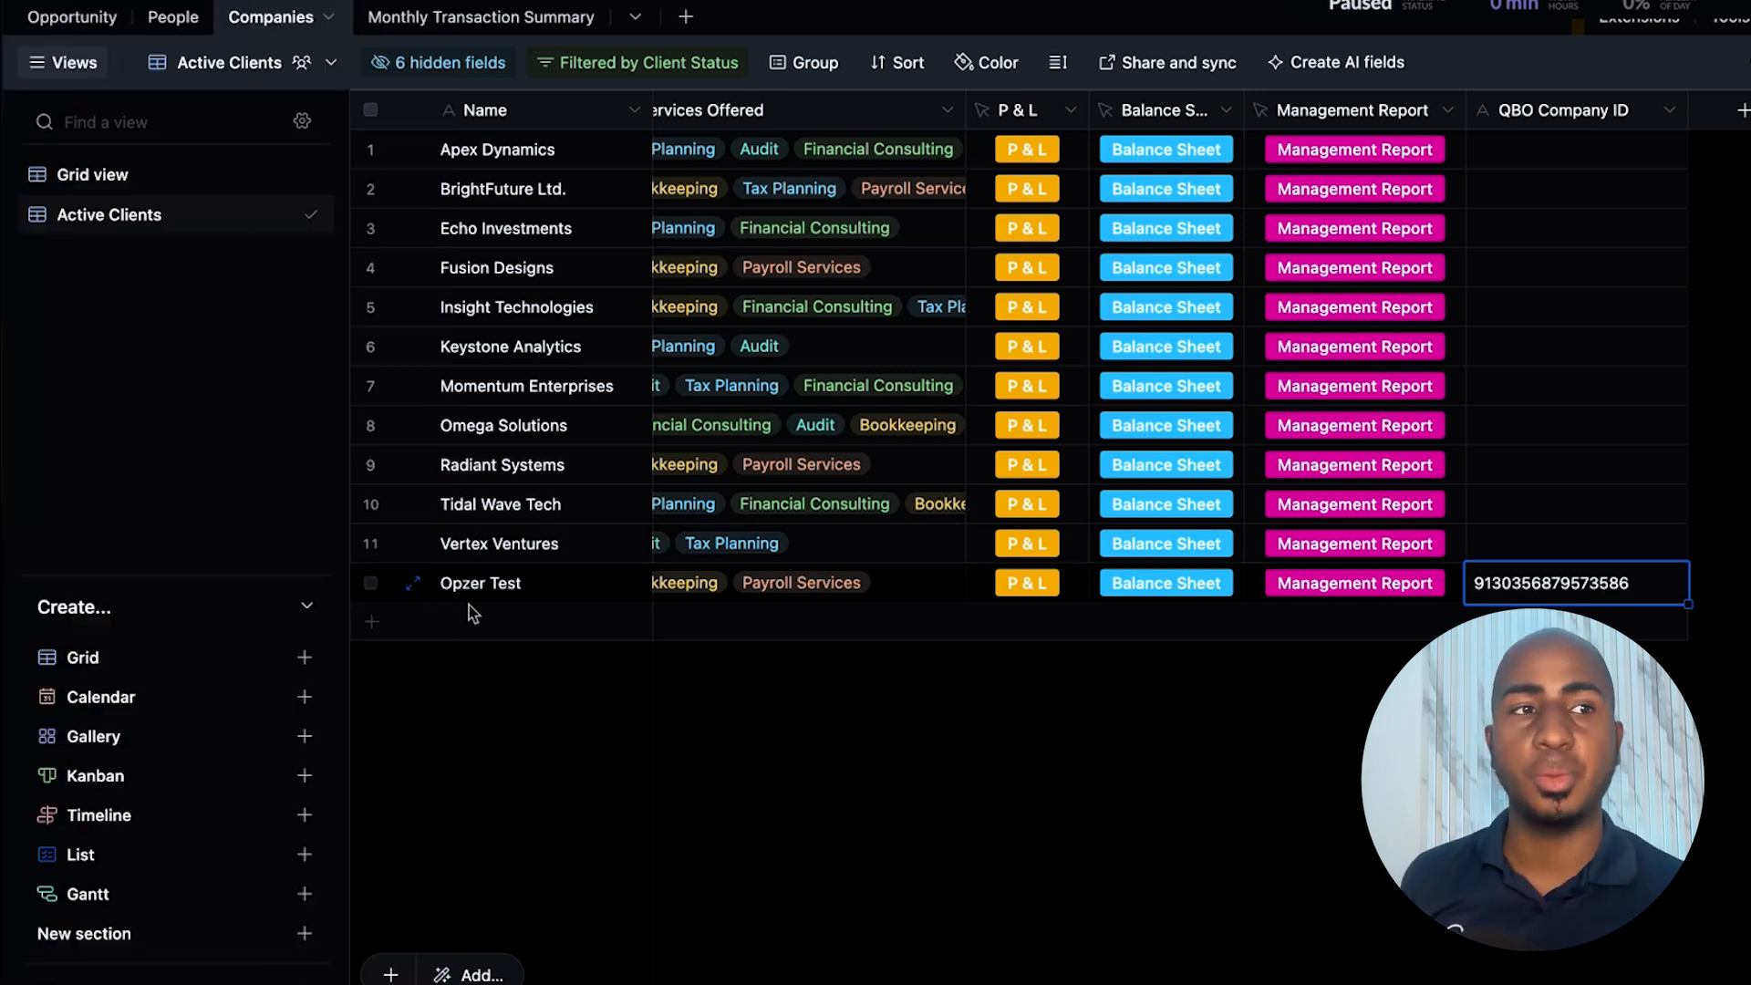
{"action": "left_click", "coordinate": [141, 102]}
{"action": "type", "text": "za"}
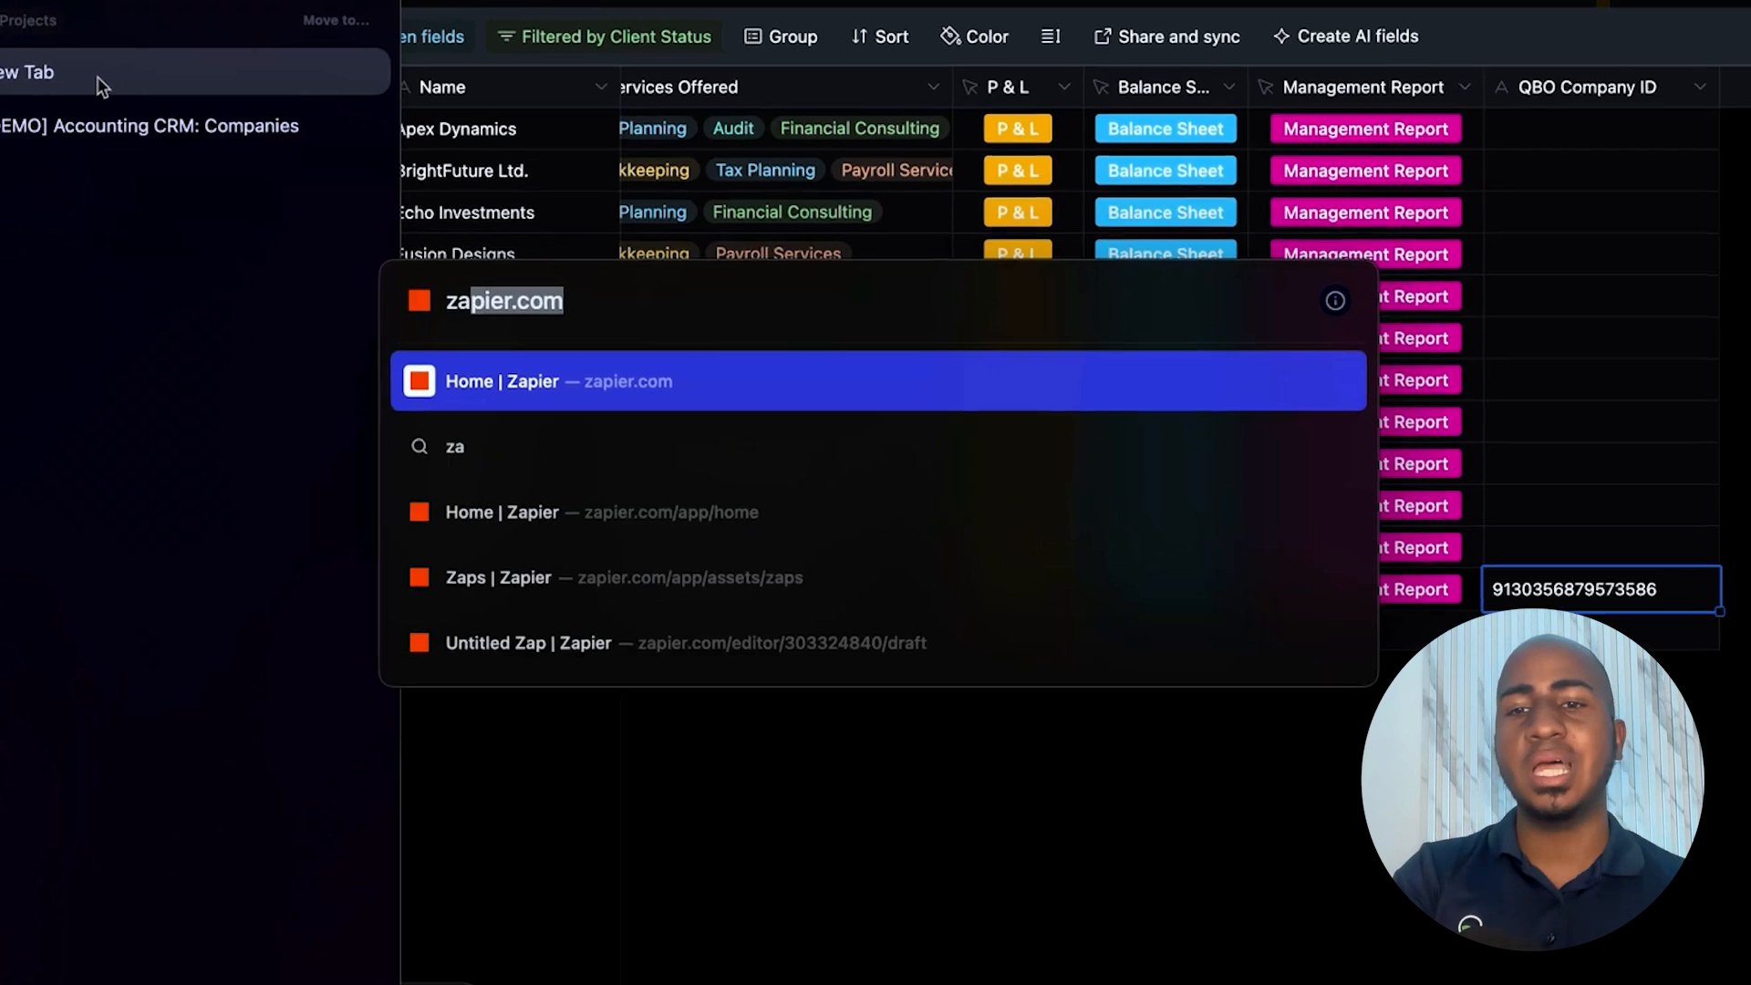
{"action": "type", "text": "pie"}
{"action": "key", "text": "Return"}
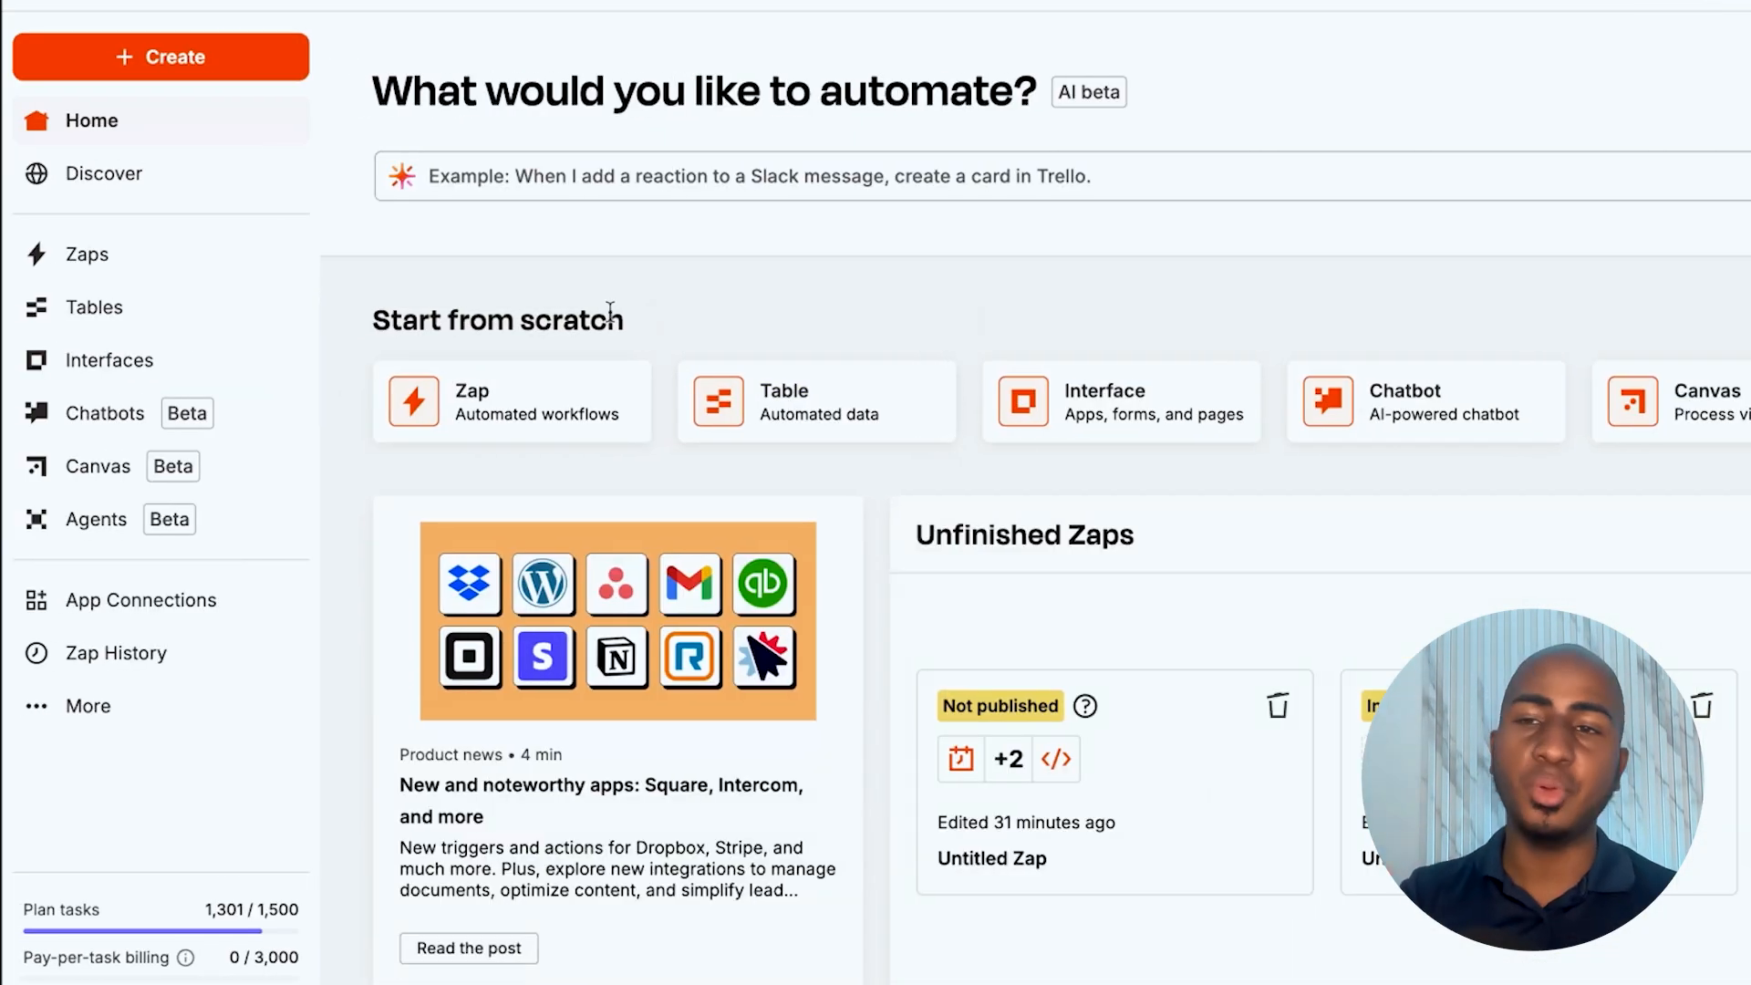
- Create a new Zap and choose Airtable as the app for its action step
{"action": "left_click", "coordinate": [236, 254]}
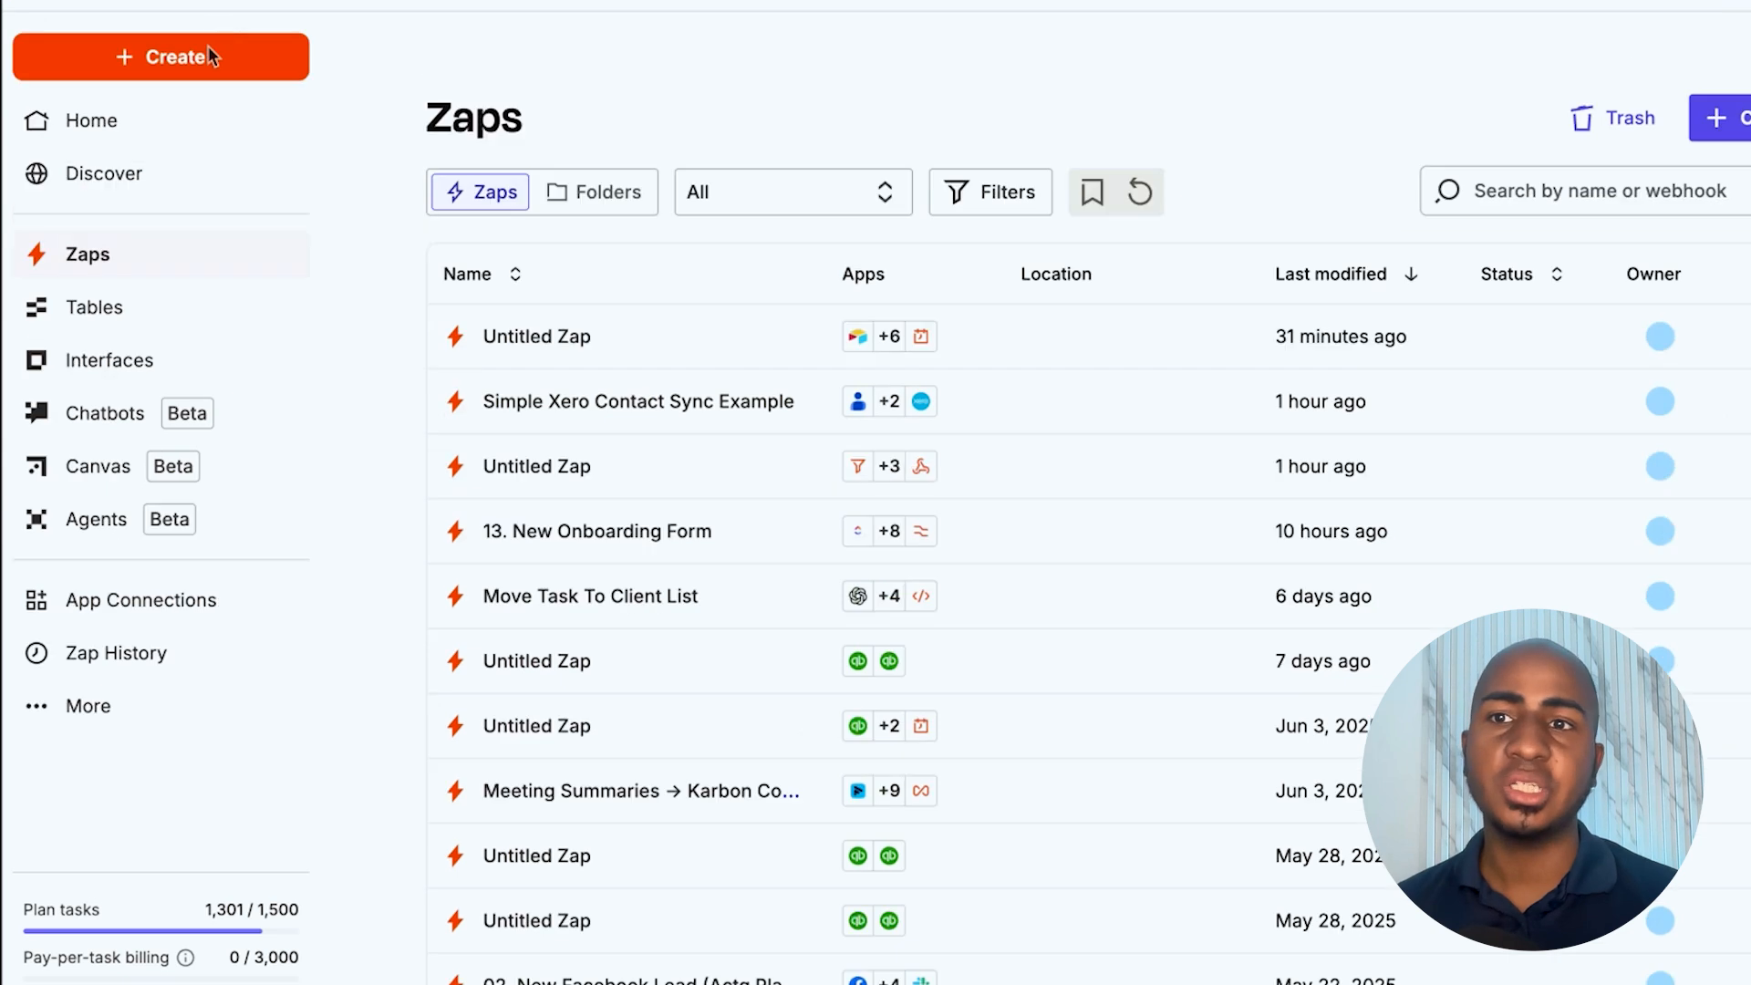
{"action": "left_click", "coordinate": [209, 56]}
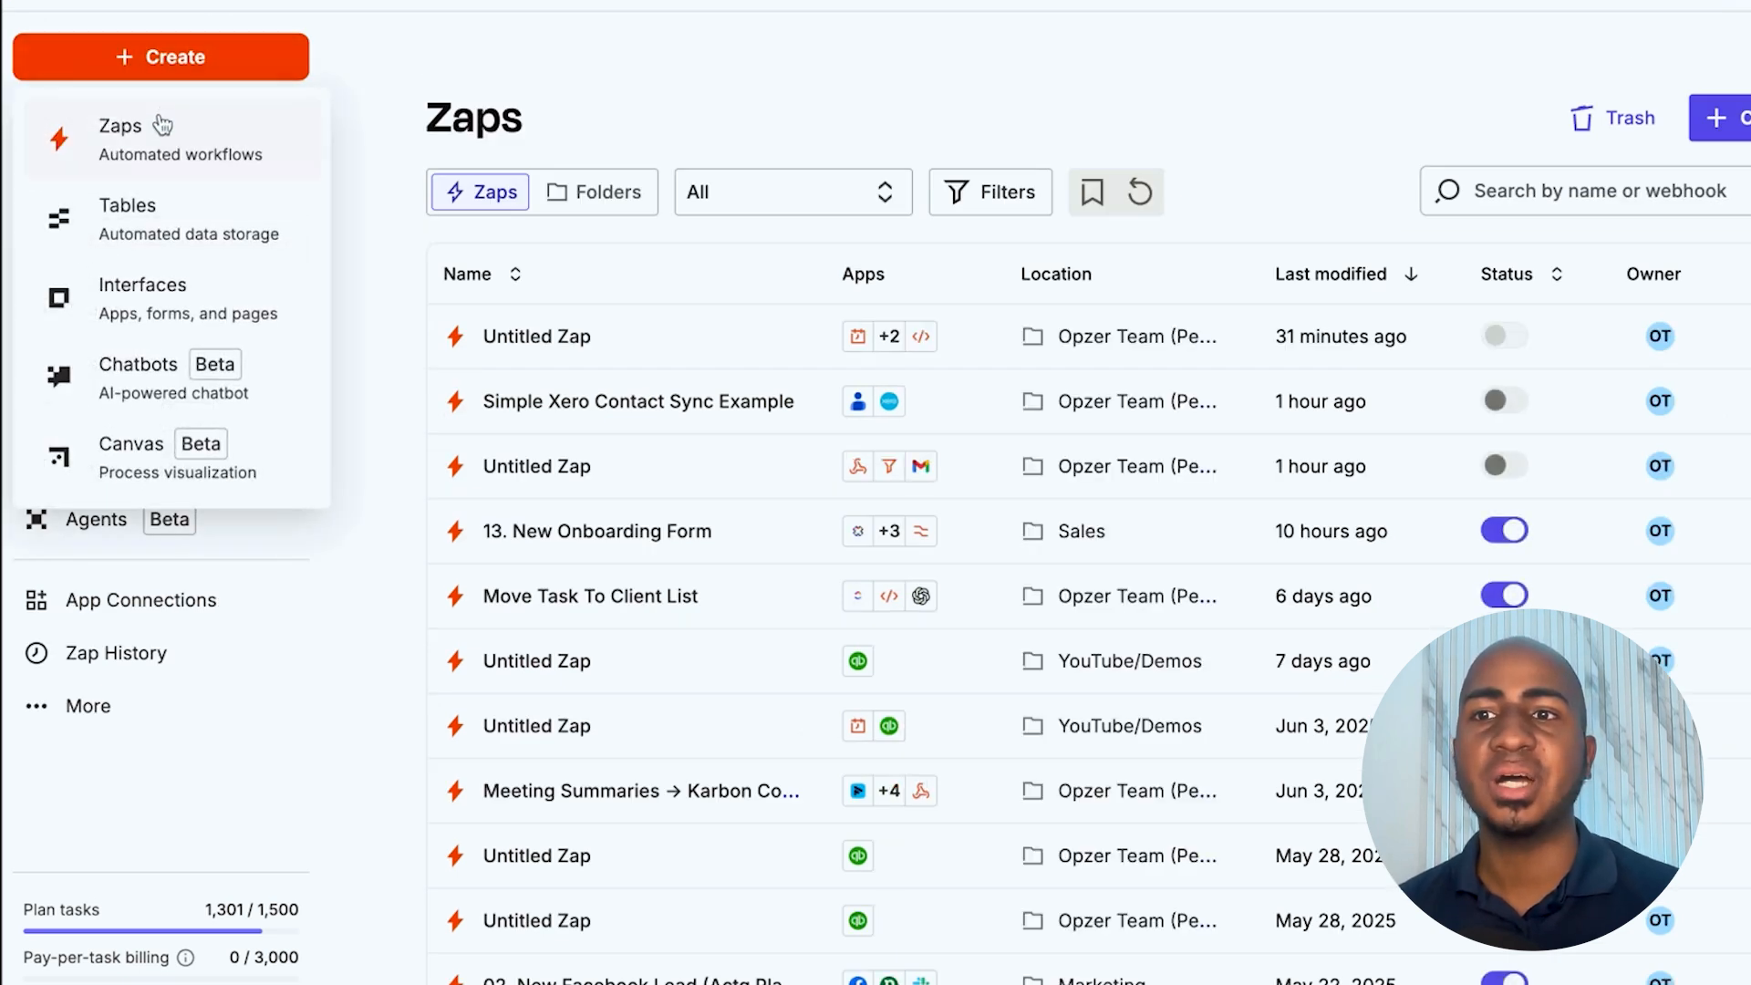
{"action": "left_click", "coordinate": [210, 146]}
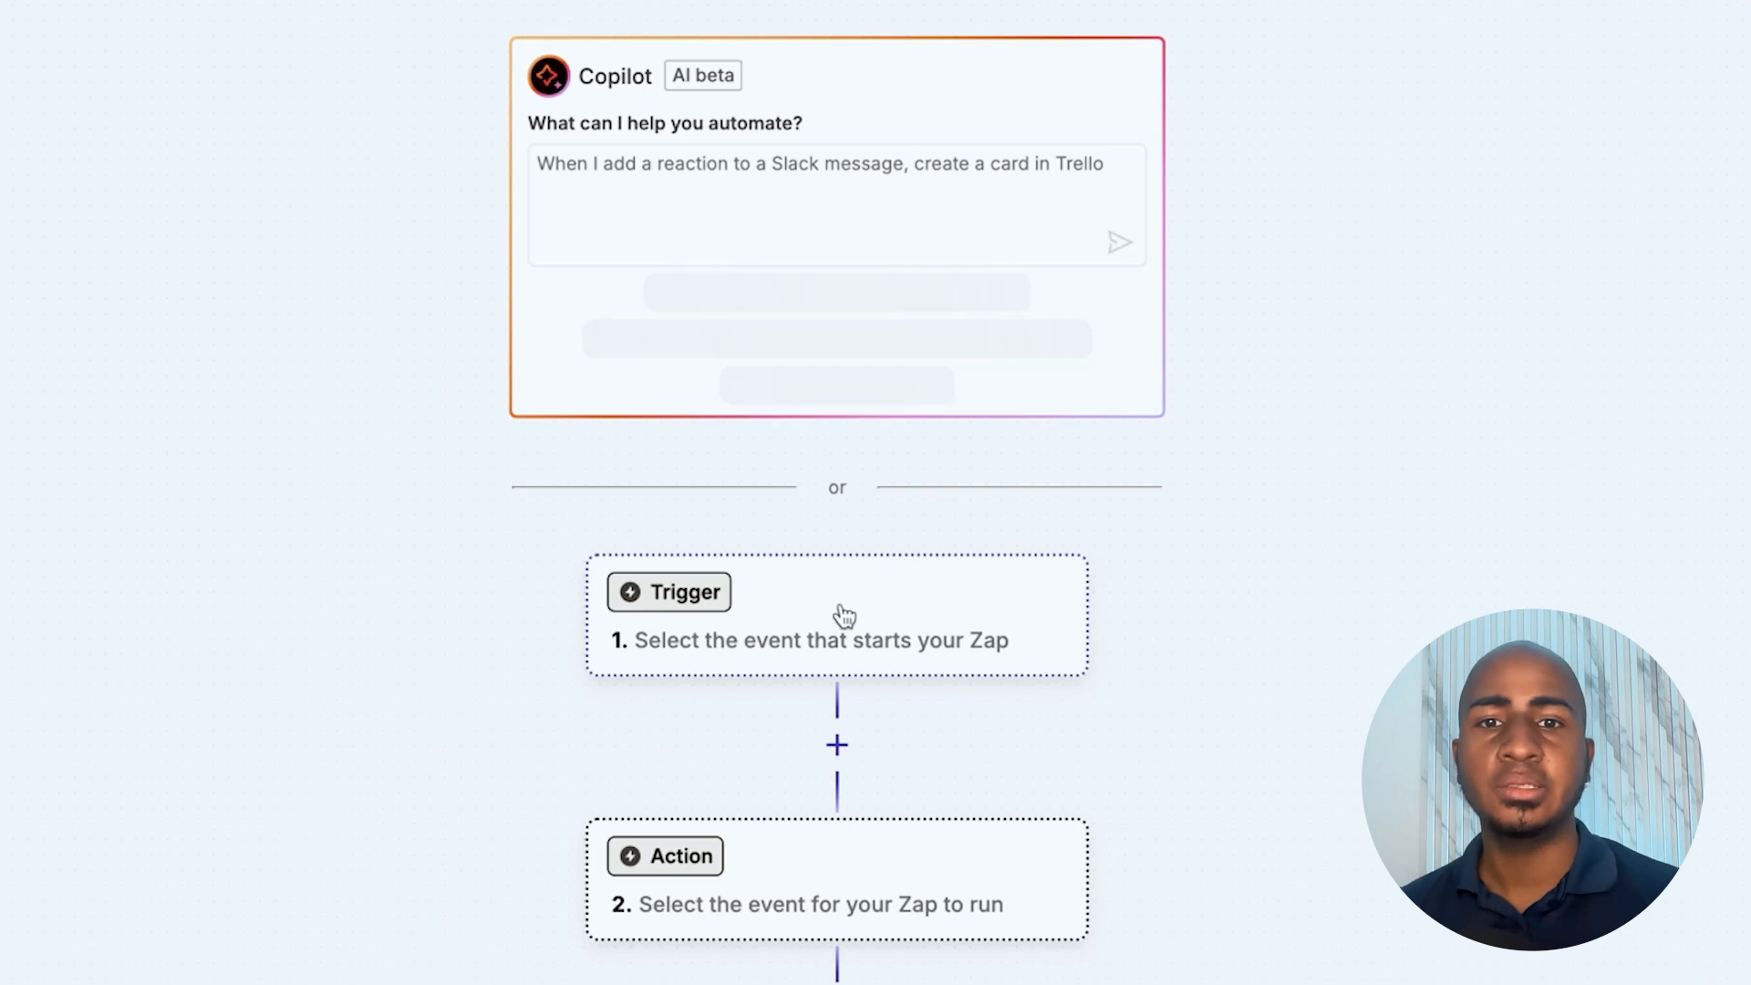
{"action": "left_click", "coordinate": [774, 874]}
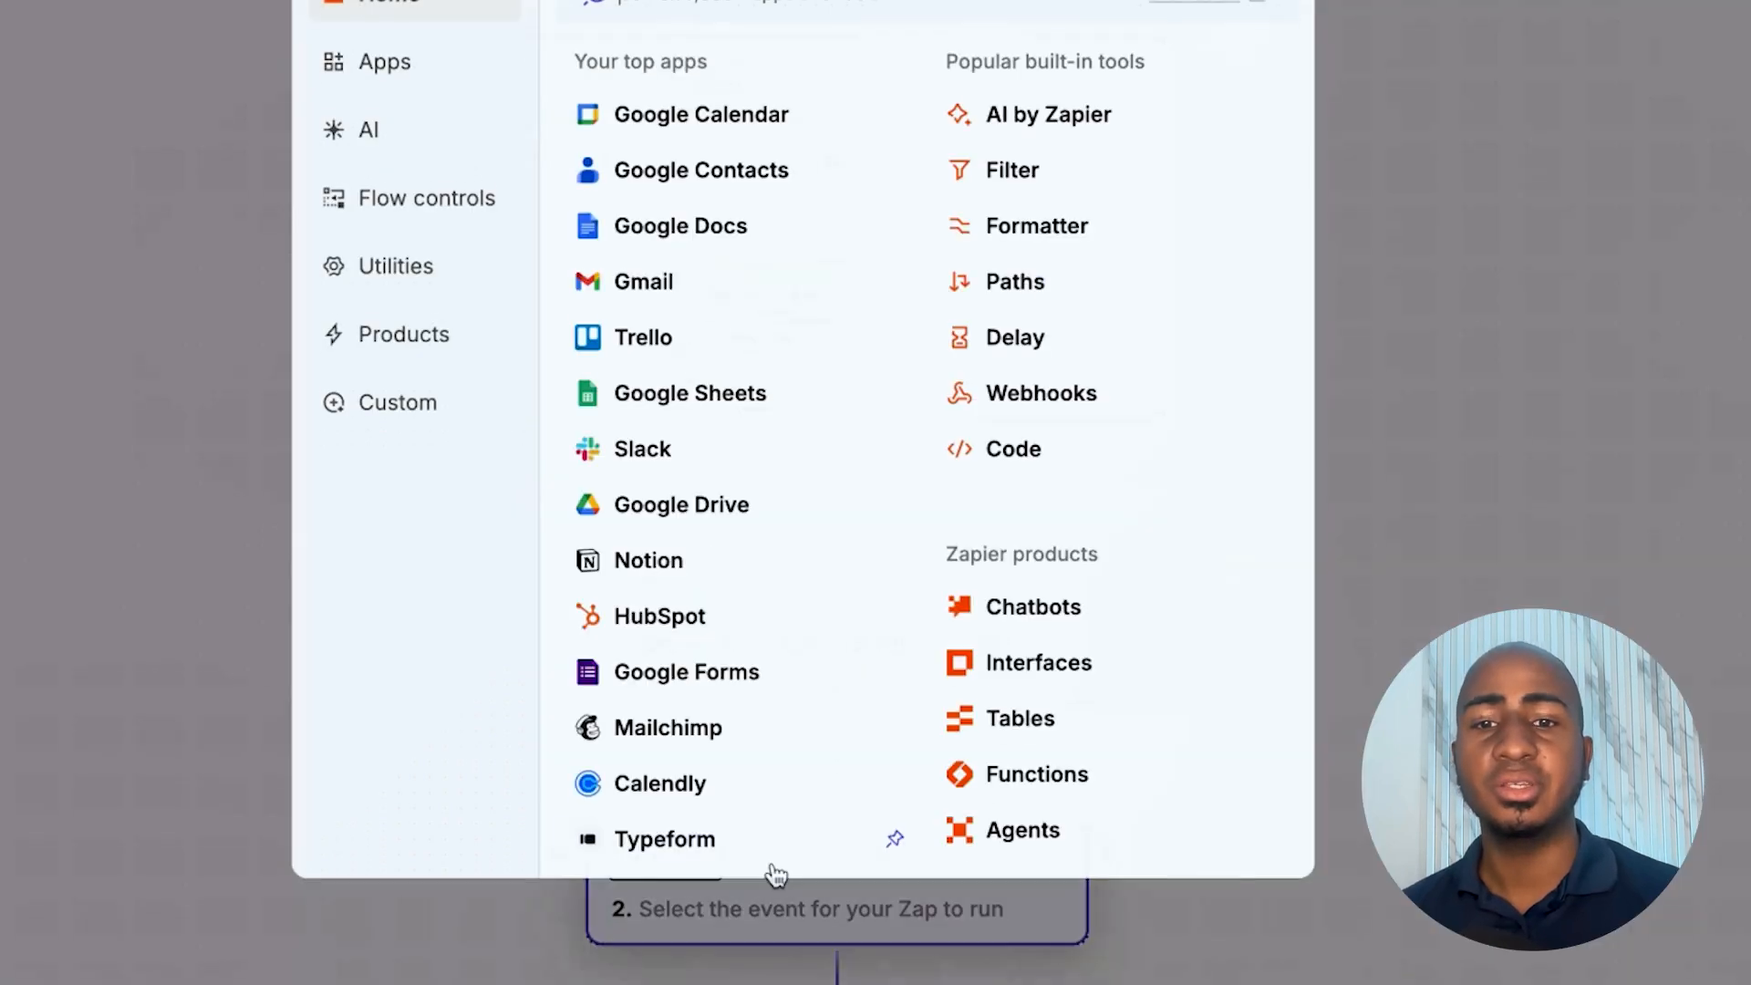
{"action": "type", "text": "airt"}
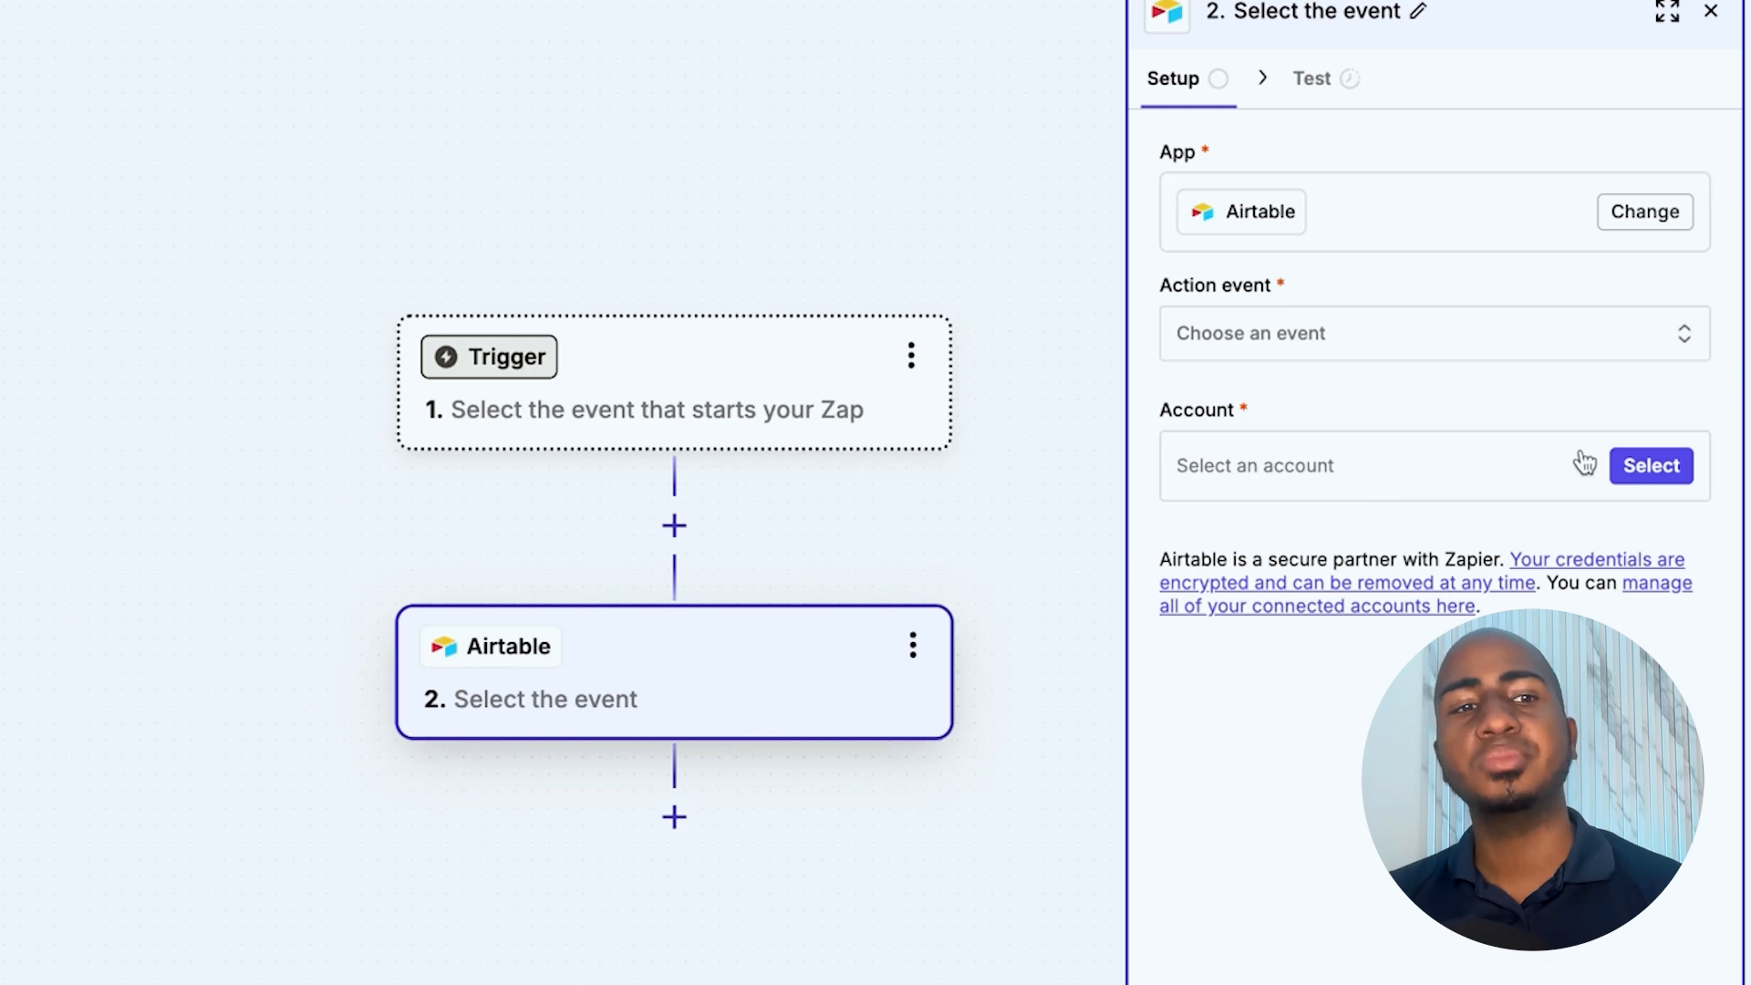
- Connect a new Airtable account to the step, granting Zapier access to all current and future bases in all workspaces
{"action": "left_click", "coordinate": [1653, 467]}
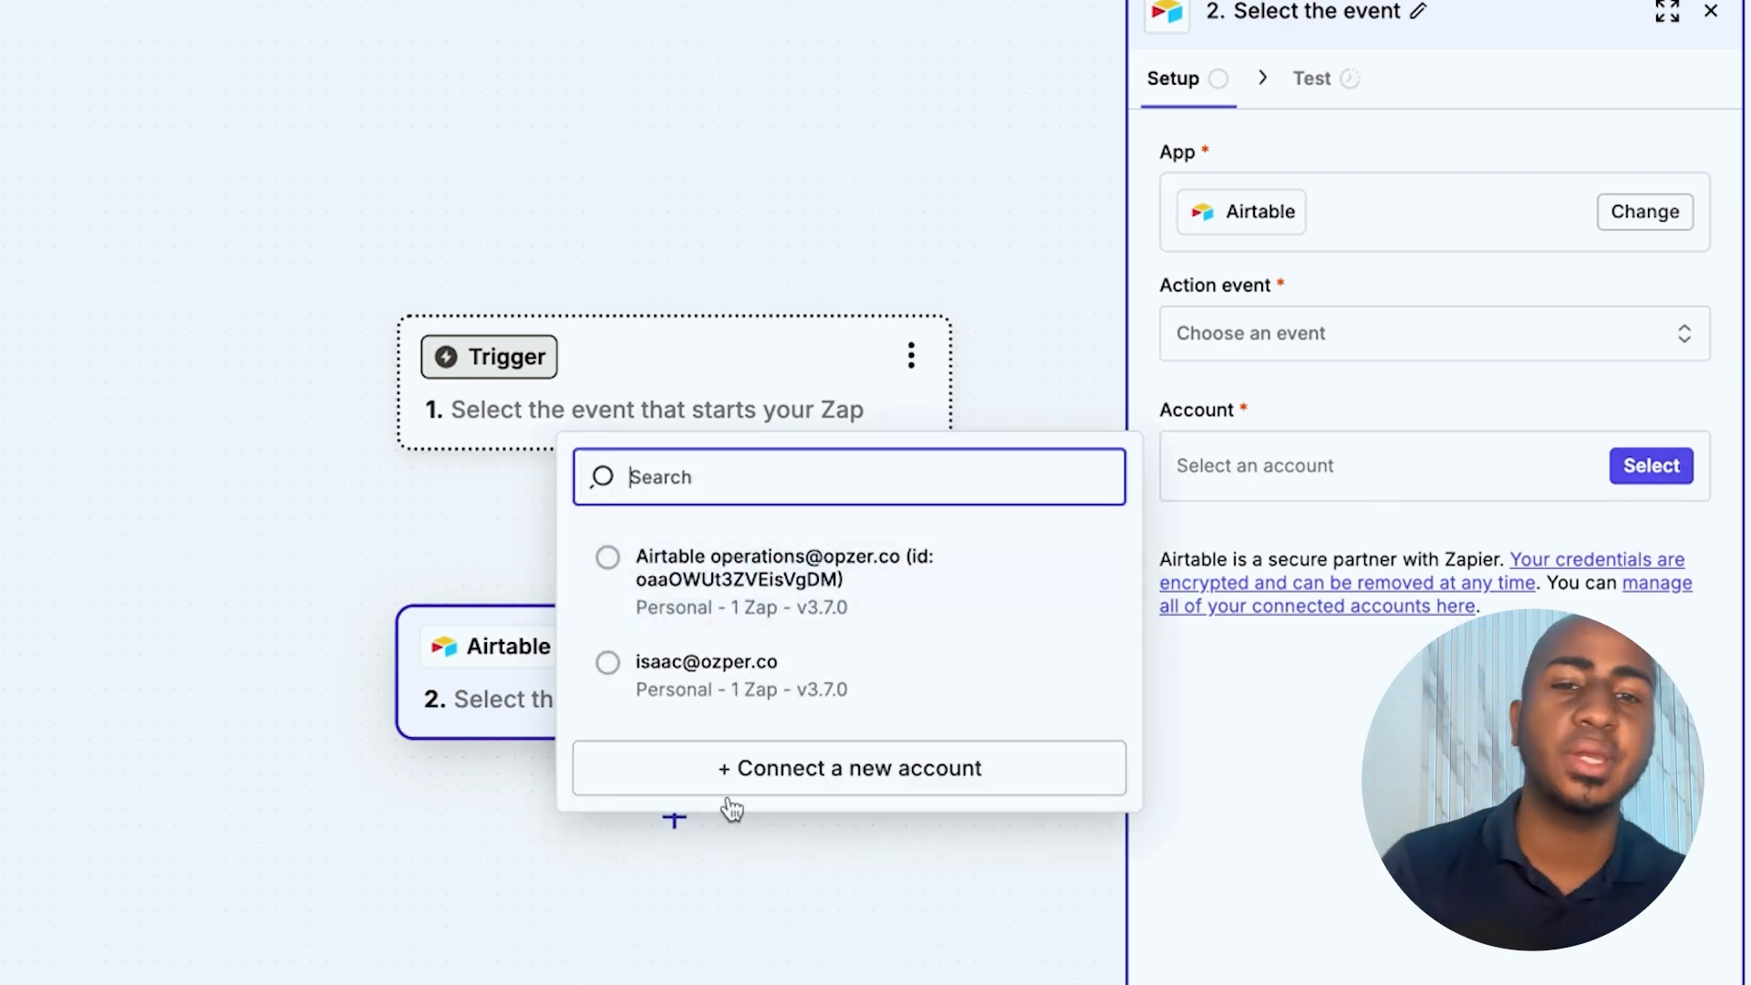
{"action": "left_click", "coordinate": [814, 774]}
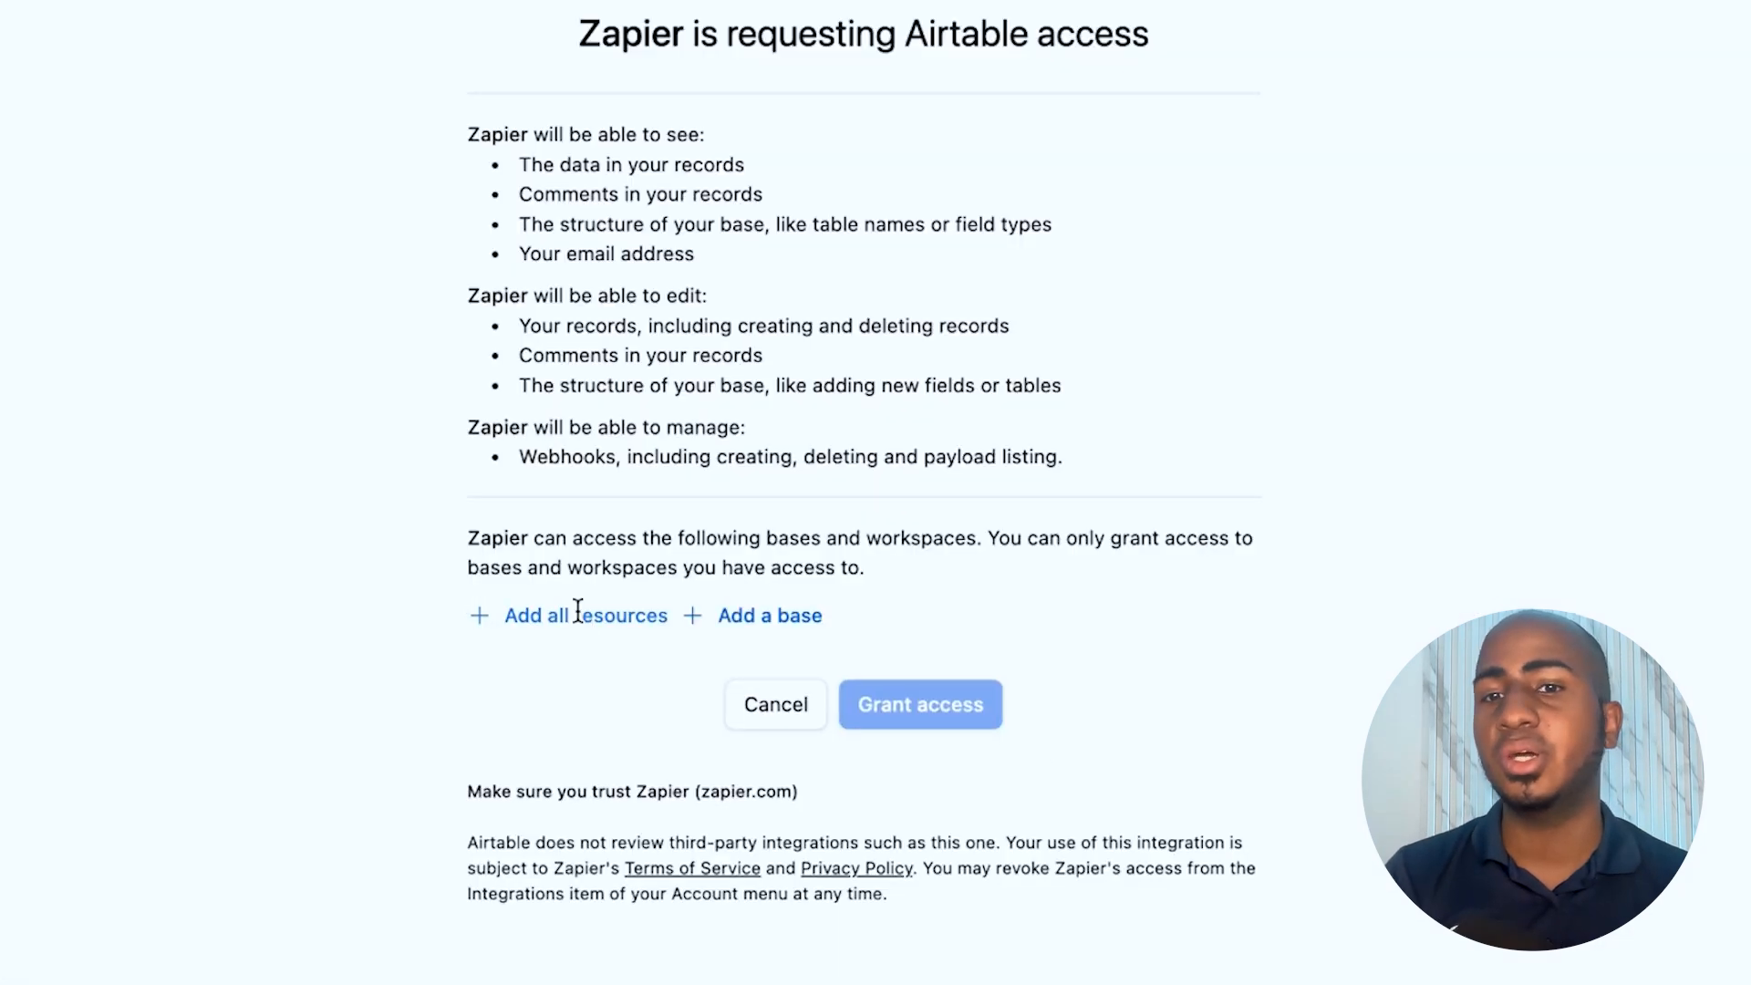
{"action": "left_click", "coordinate": [575, 613]}
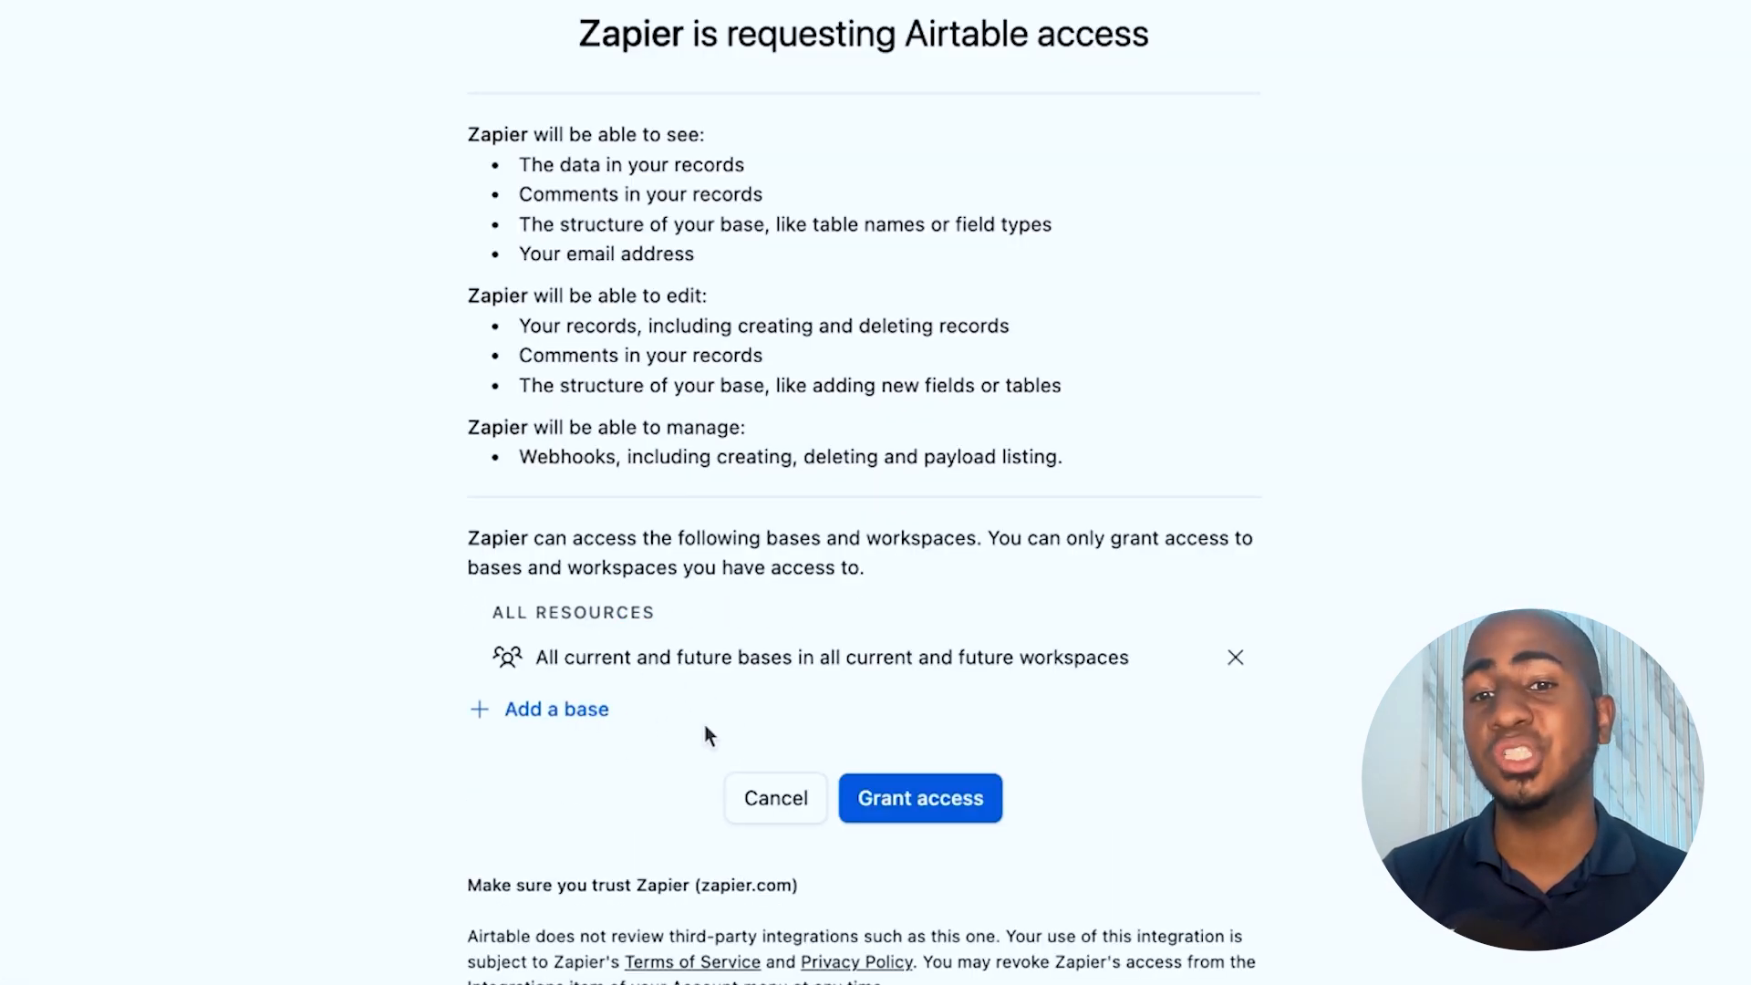
{"action": "left_click", "coordinate": [572, 725]}
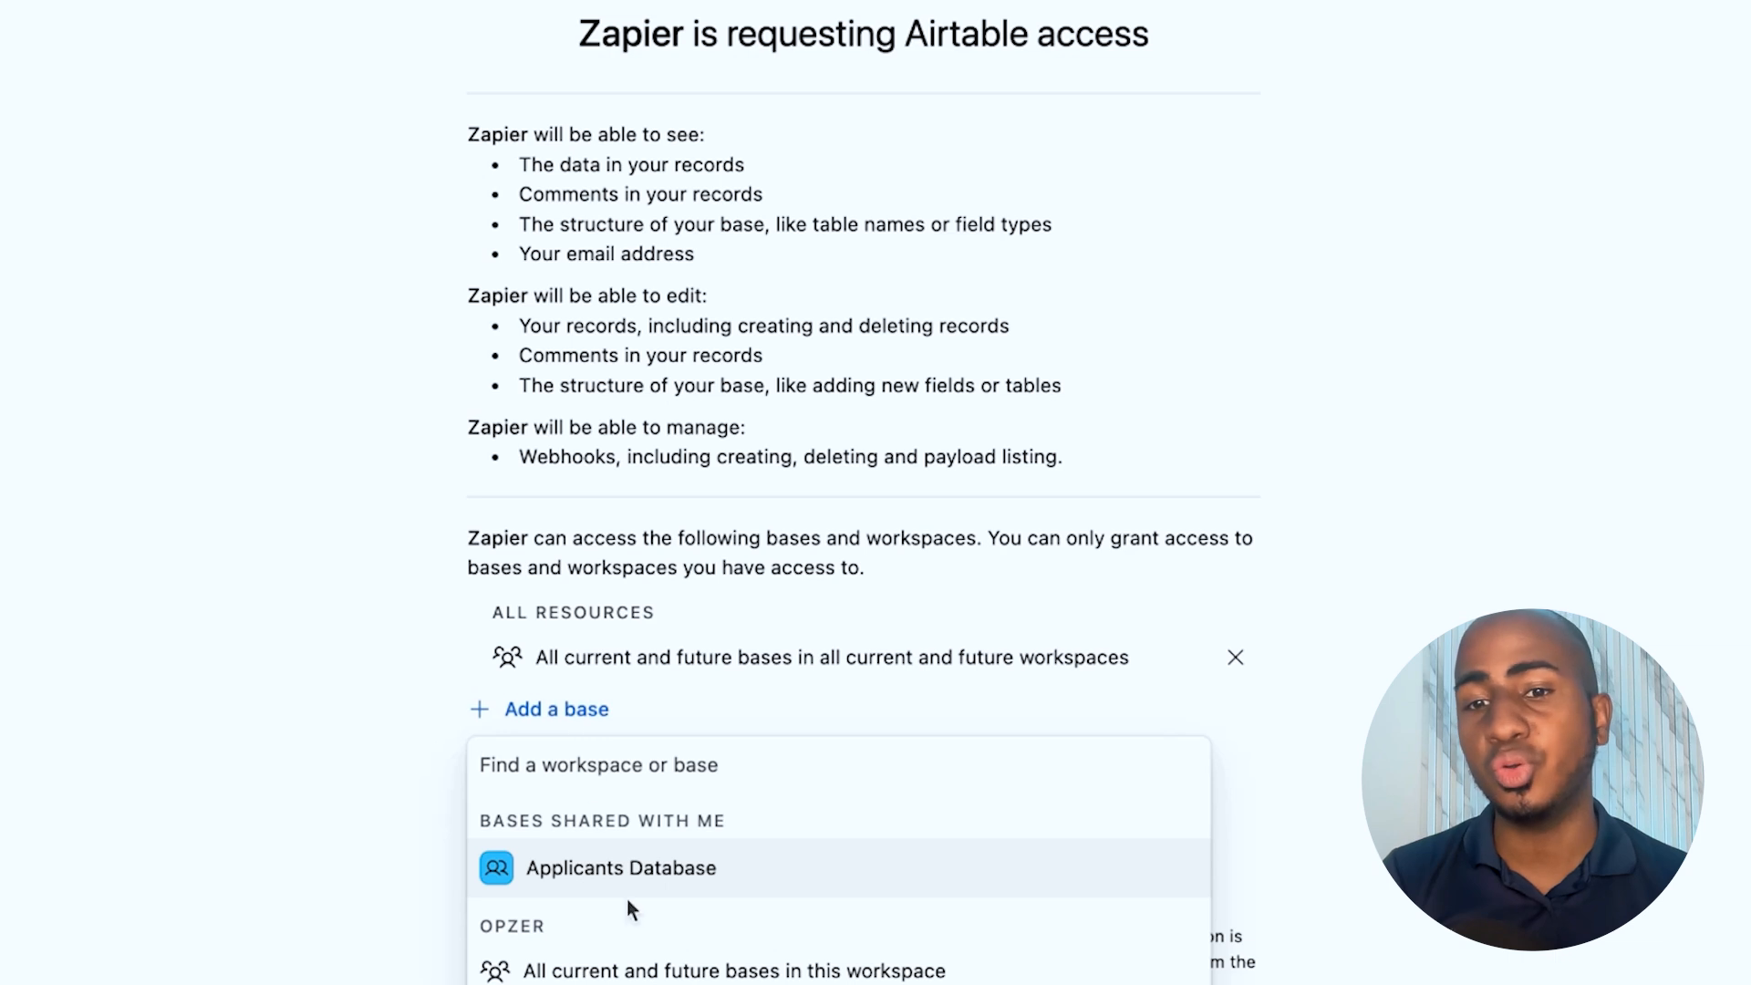
{"action": "left_click", "coordinate": [418, 739]}
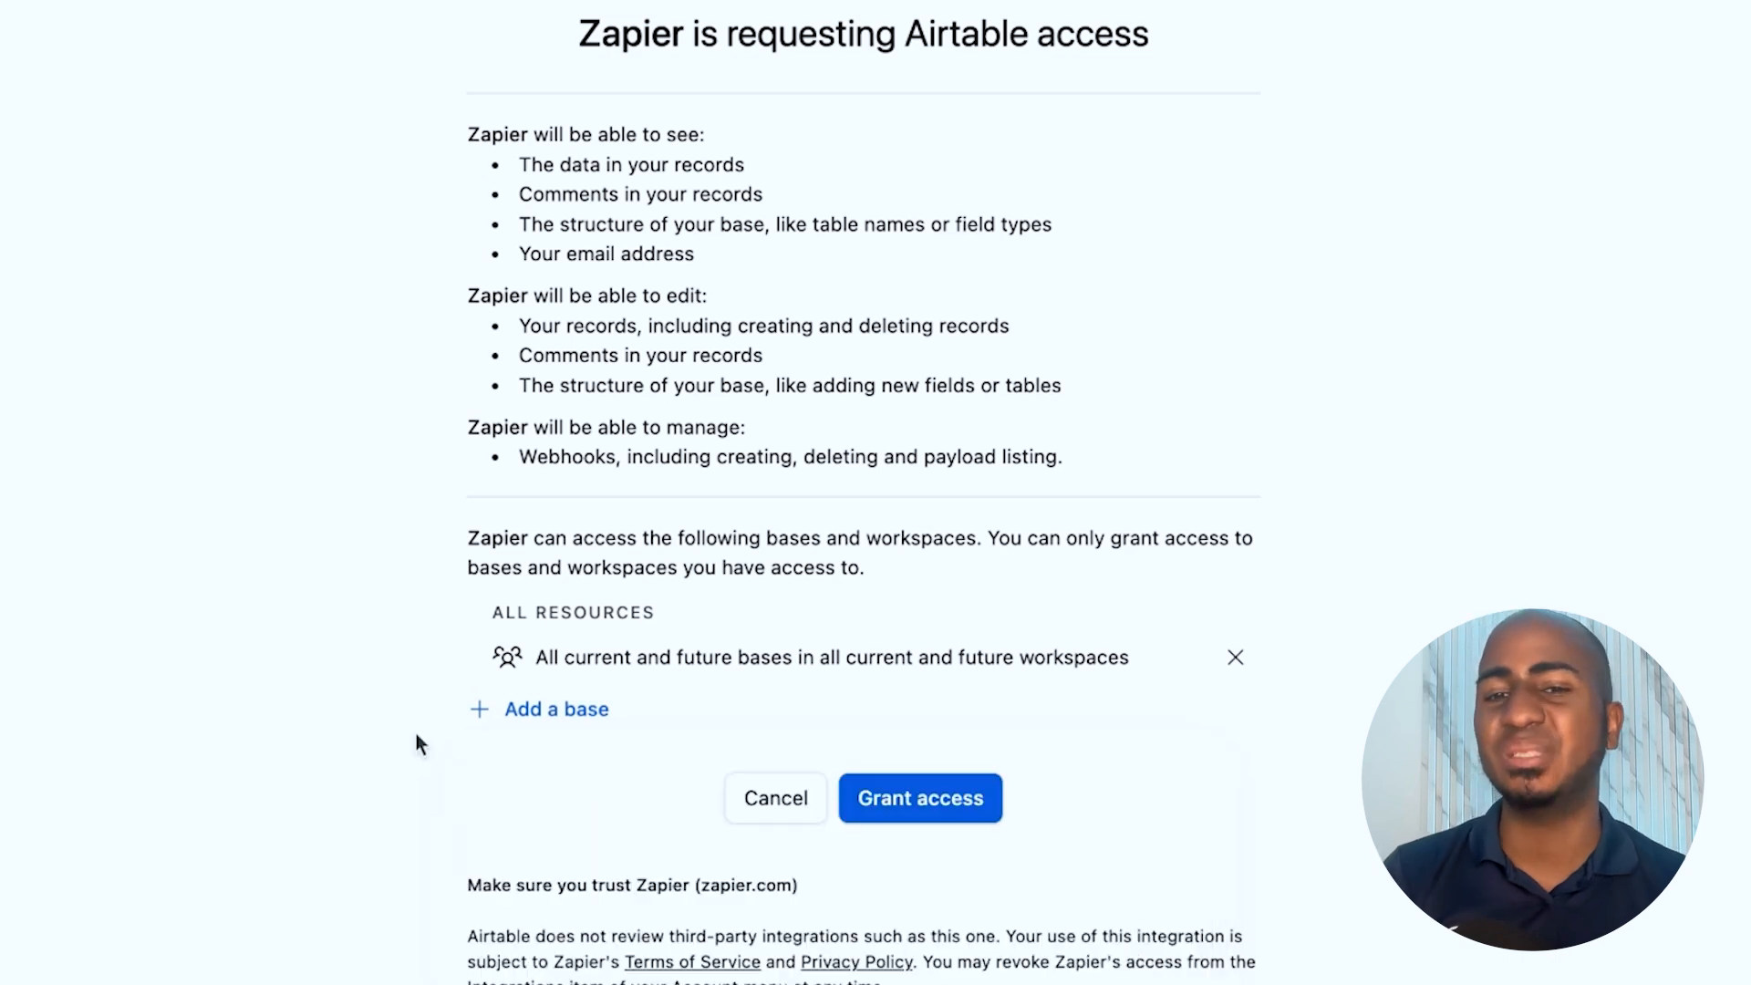
{"action": "left_click", "coordinate": [884, 798]}
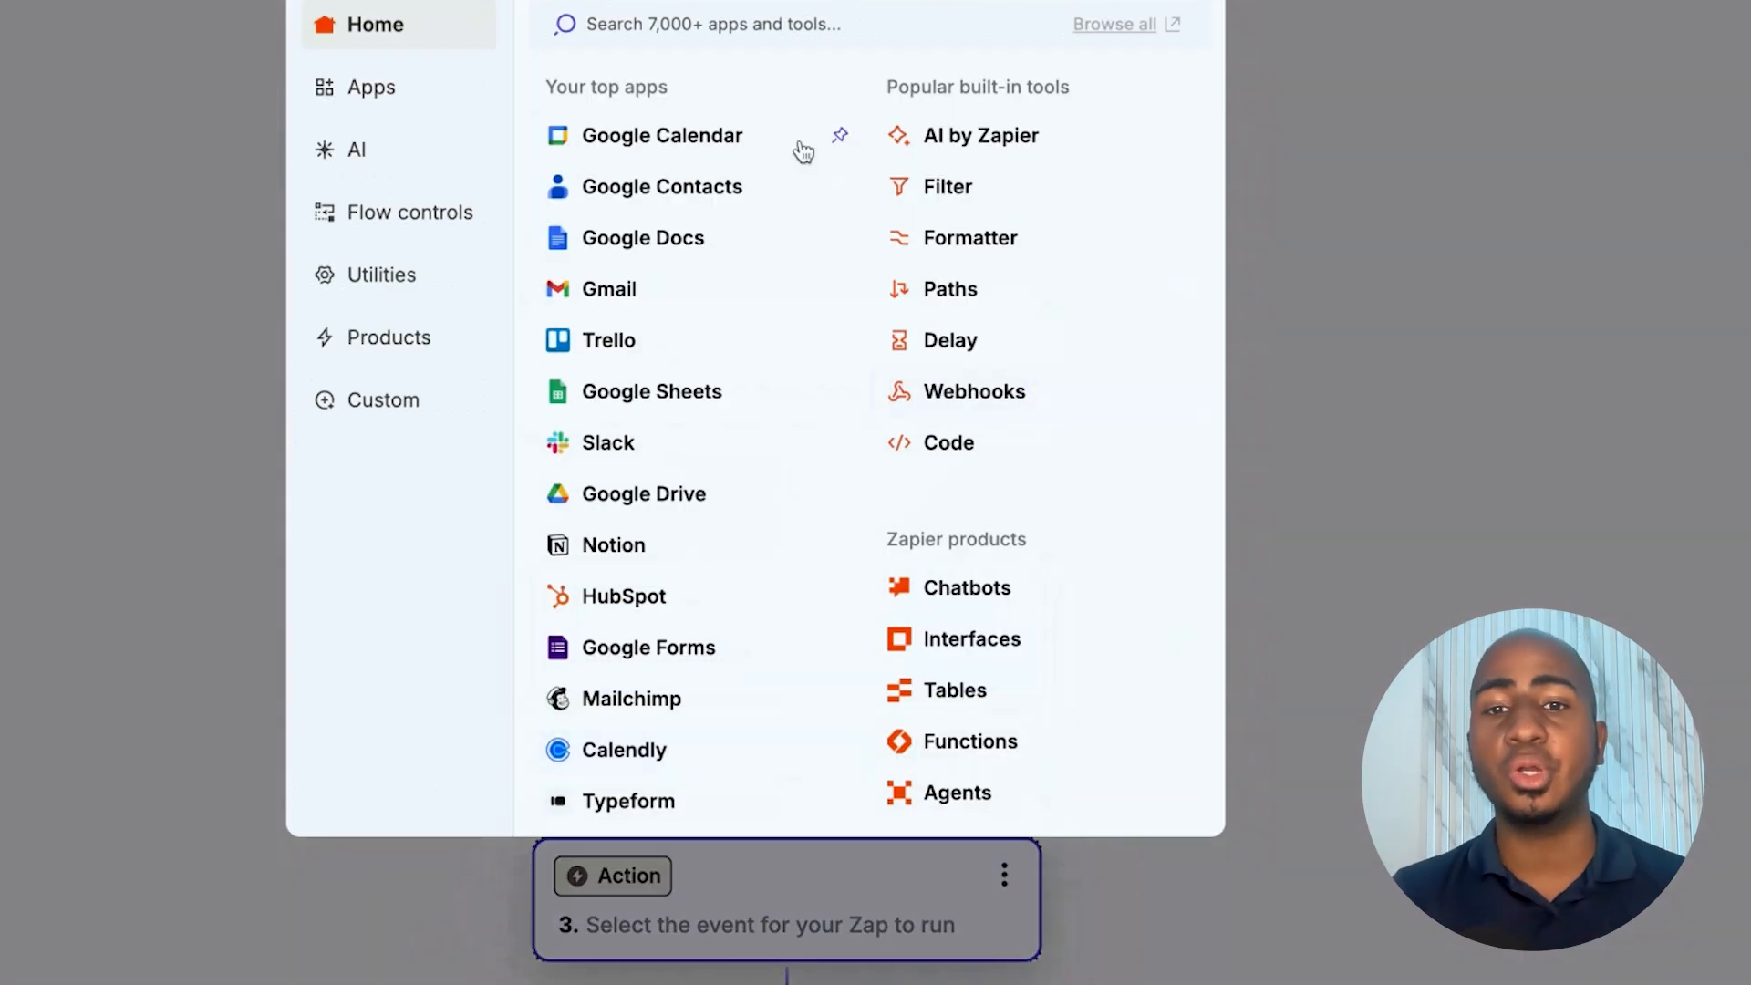
- Choose QuickBooks Online as the third step's app and select the Dummy Data - (June 2024) account
{"action": "type", "text": "qu"}
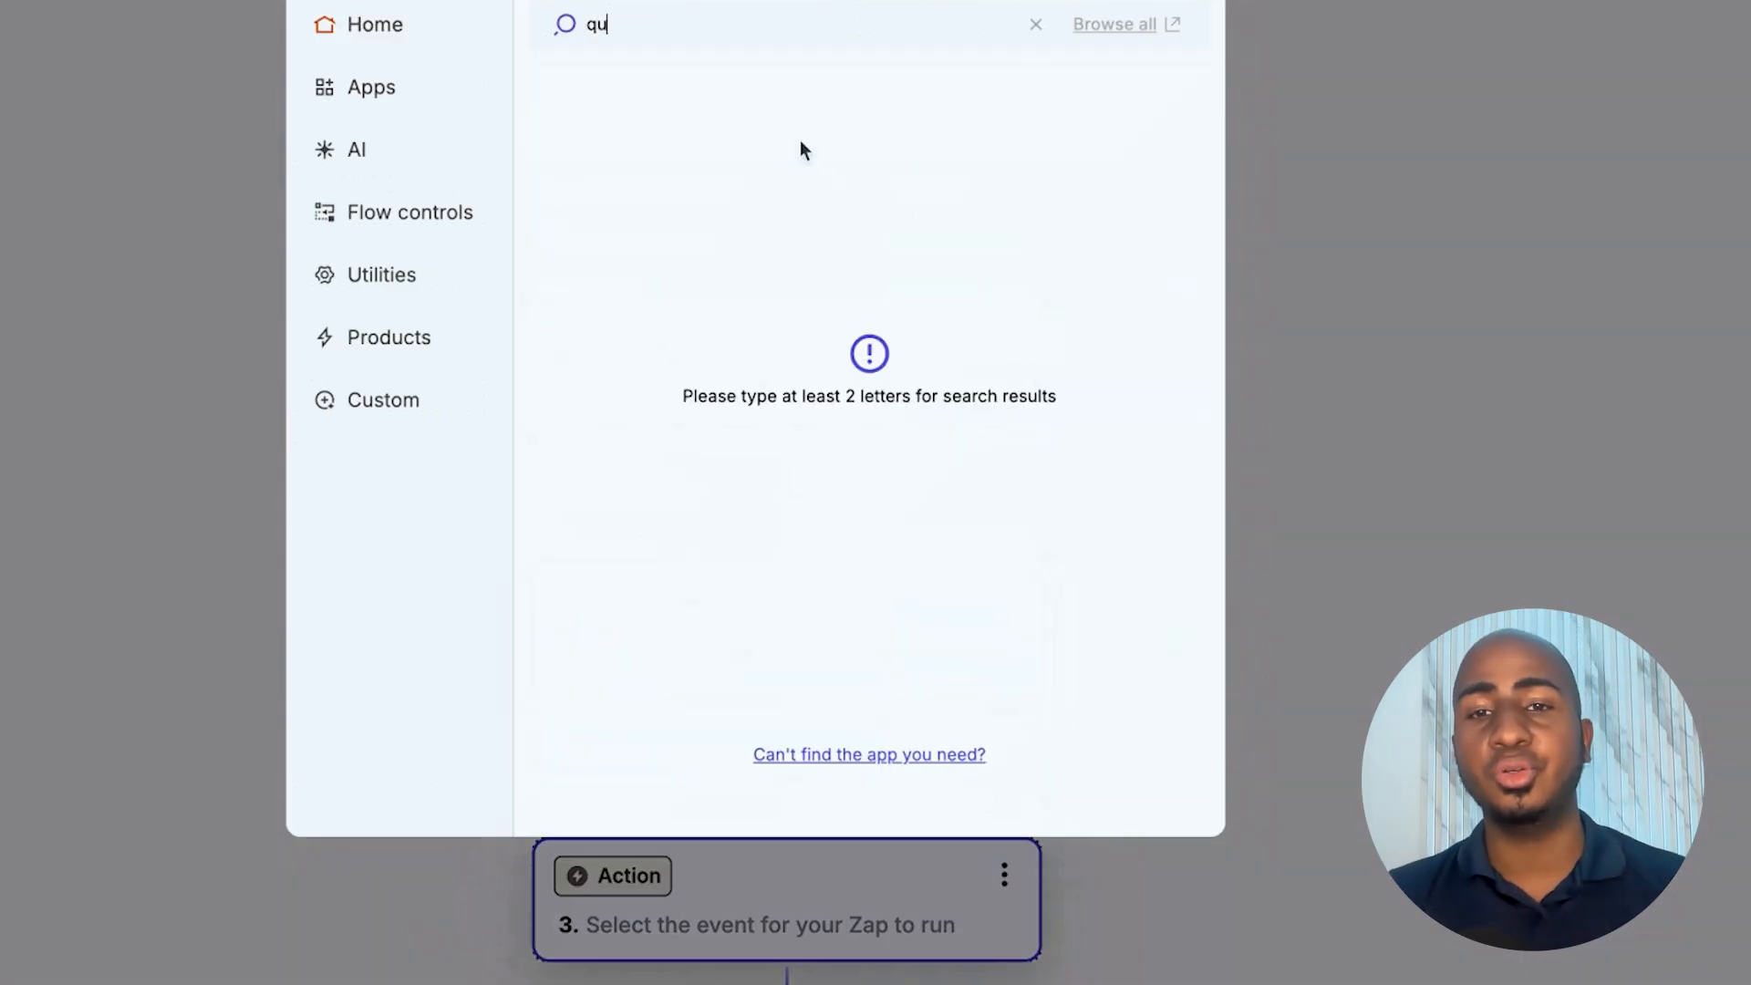
{"action": "type", "text": "ickbook"}
{"action": "left_click", "coordinate": [625, 88]}
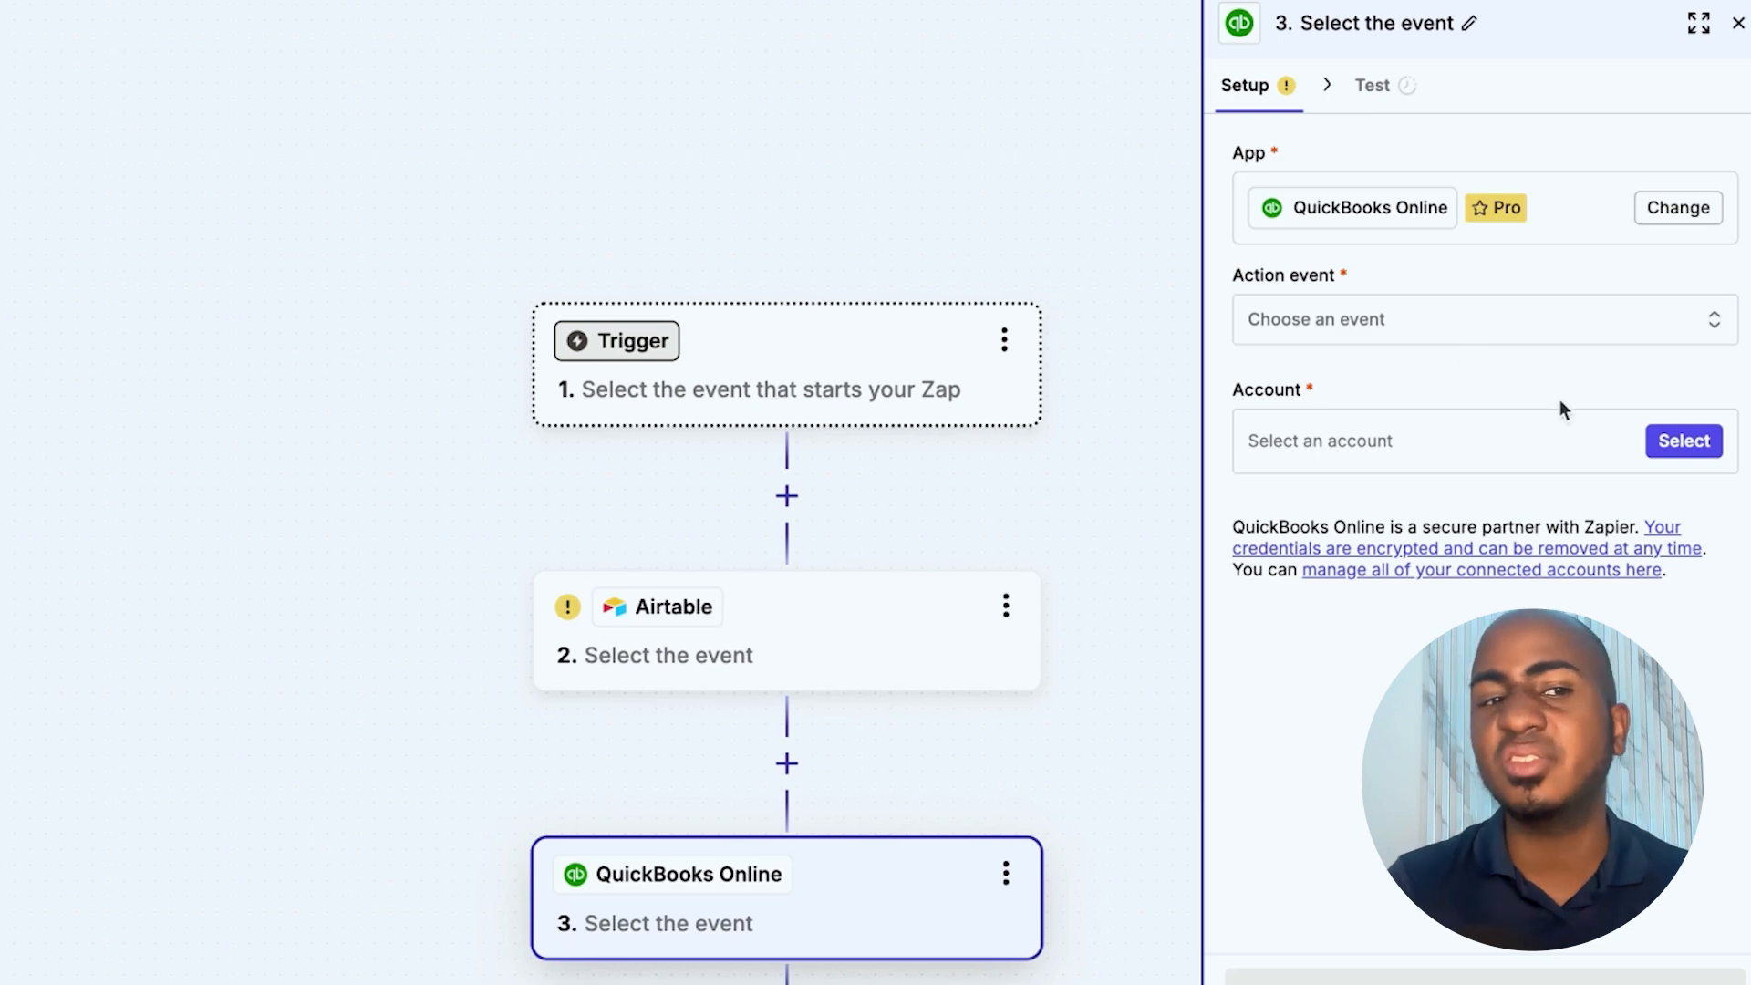
{"action": "left_click", "coordinate": [1682, 441]}
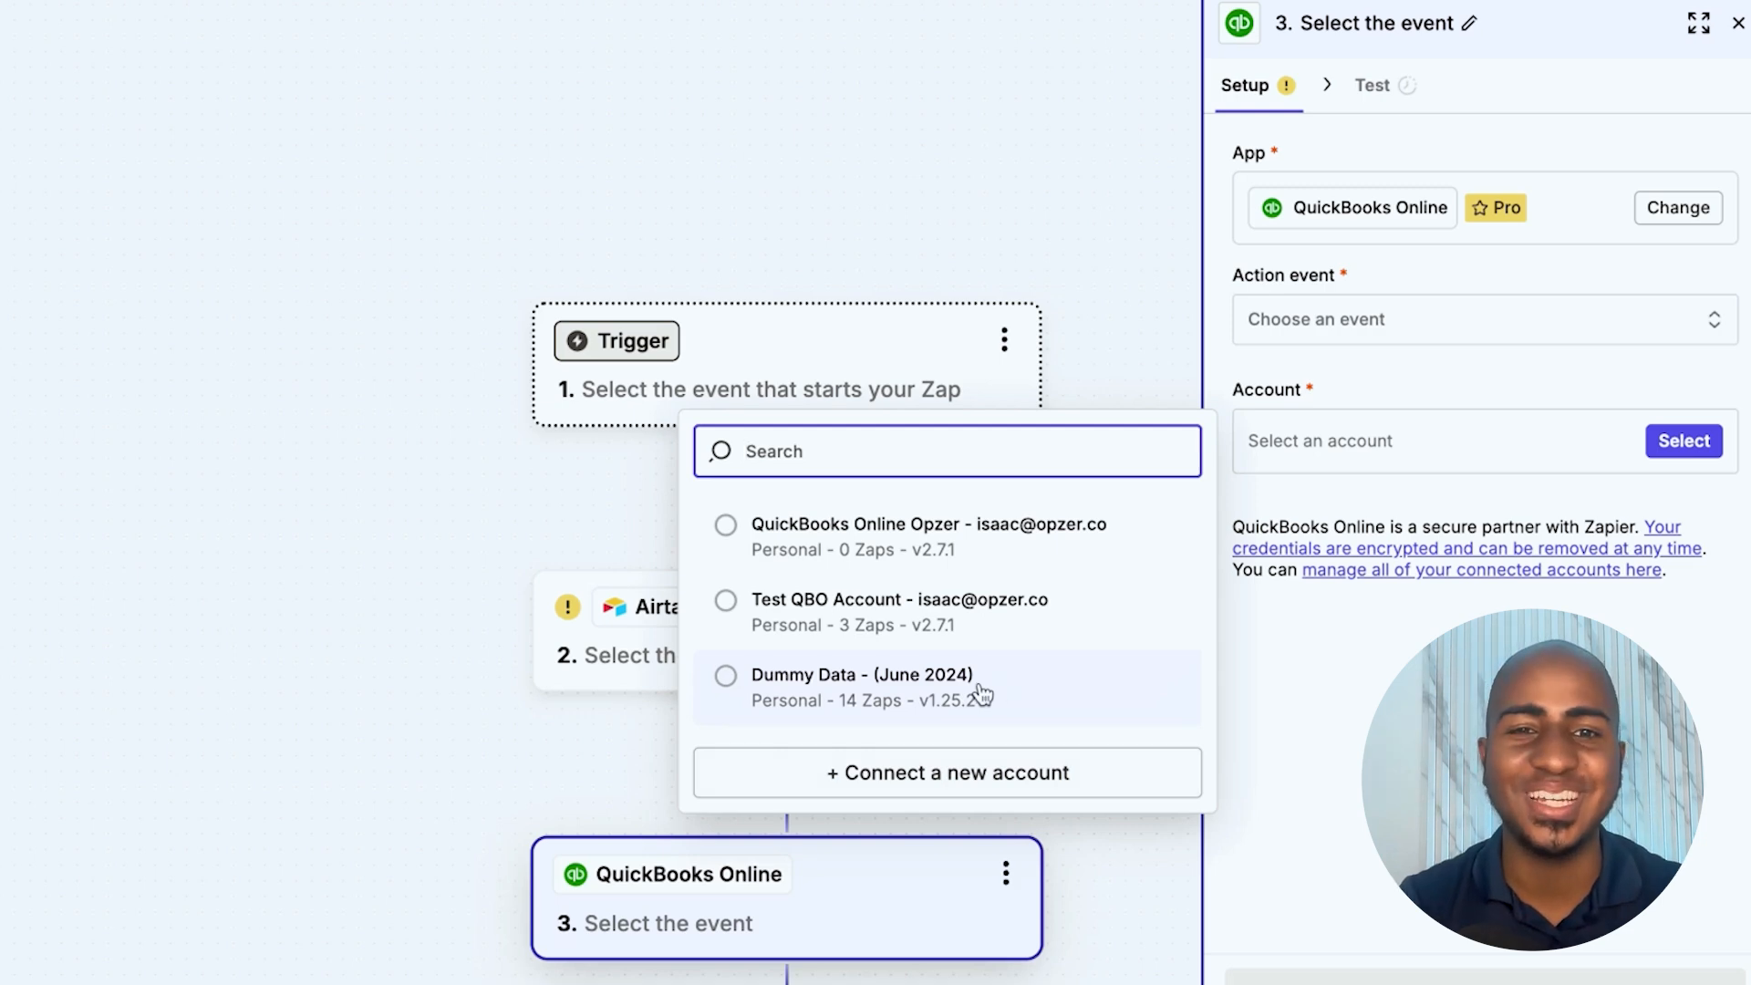
{"action": "left_click", "coordinate": [908, 699]}
- Connect a new QuickBooks Online account to the third step using the Production environment
{"action": "left_click", "coordinate": [1683, 452]}
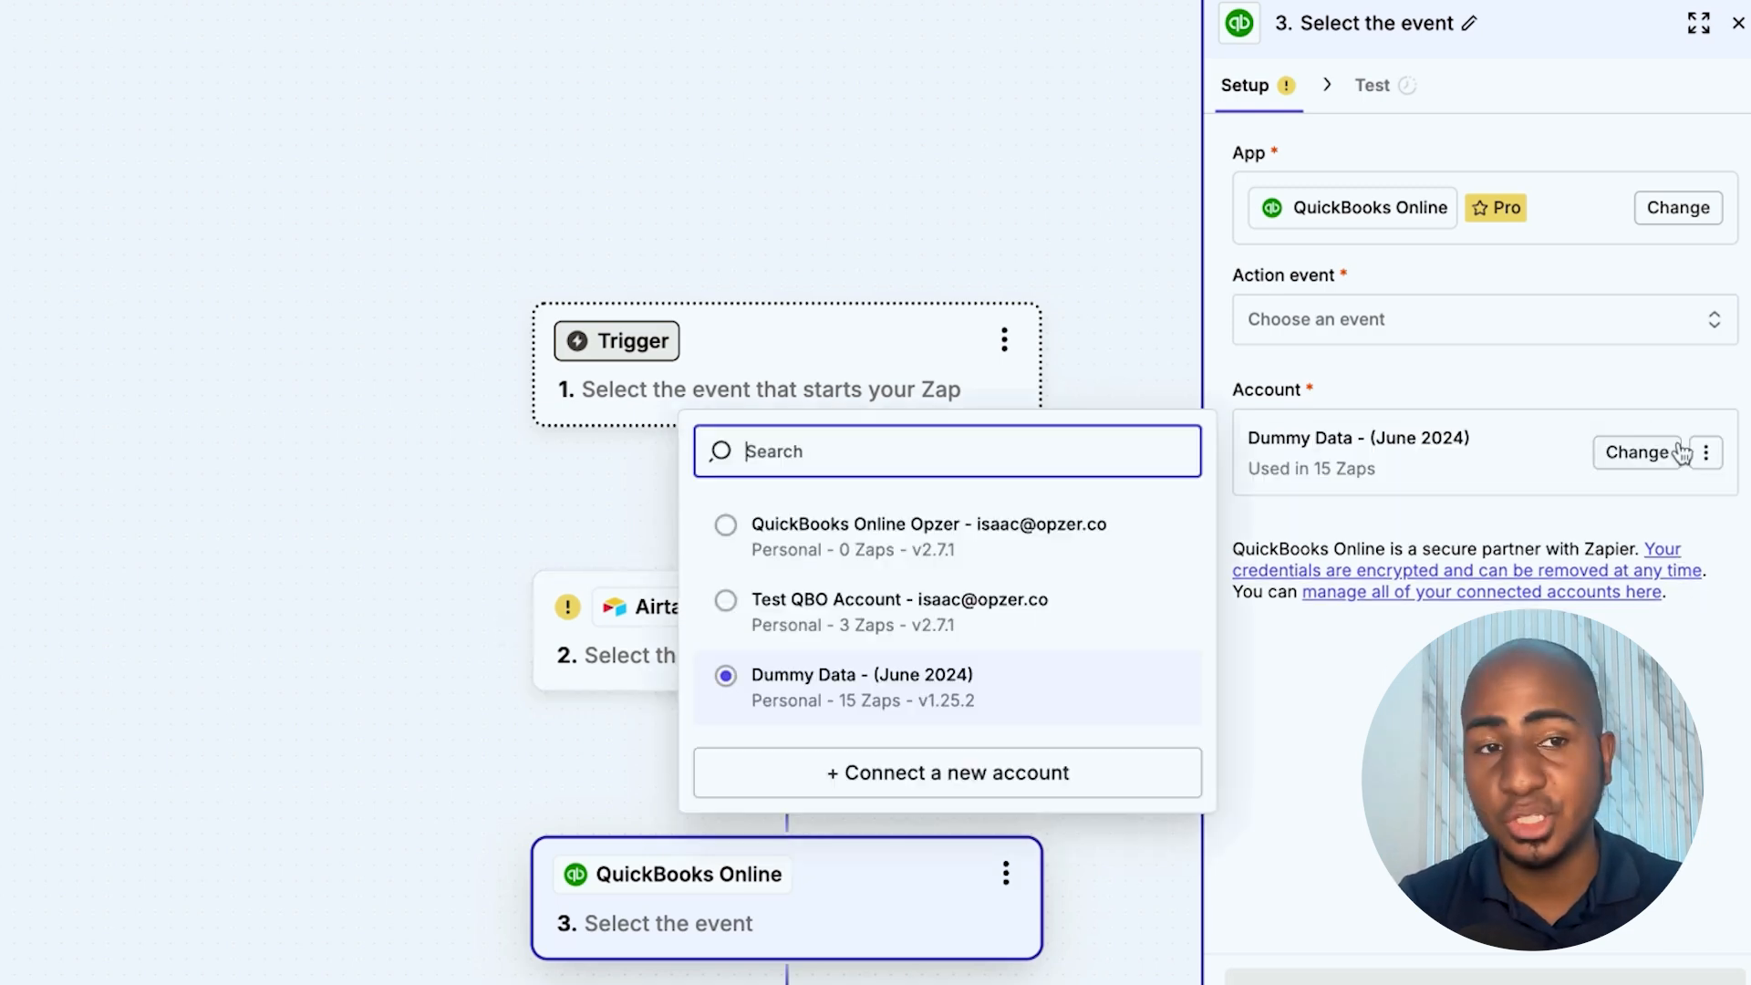
{"action": "left_click", "coordinate": [926, 801]}
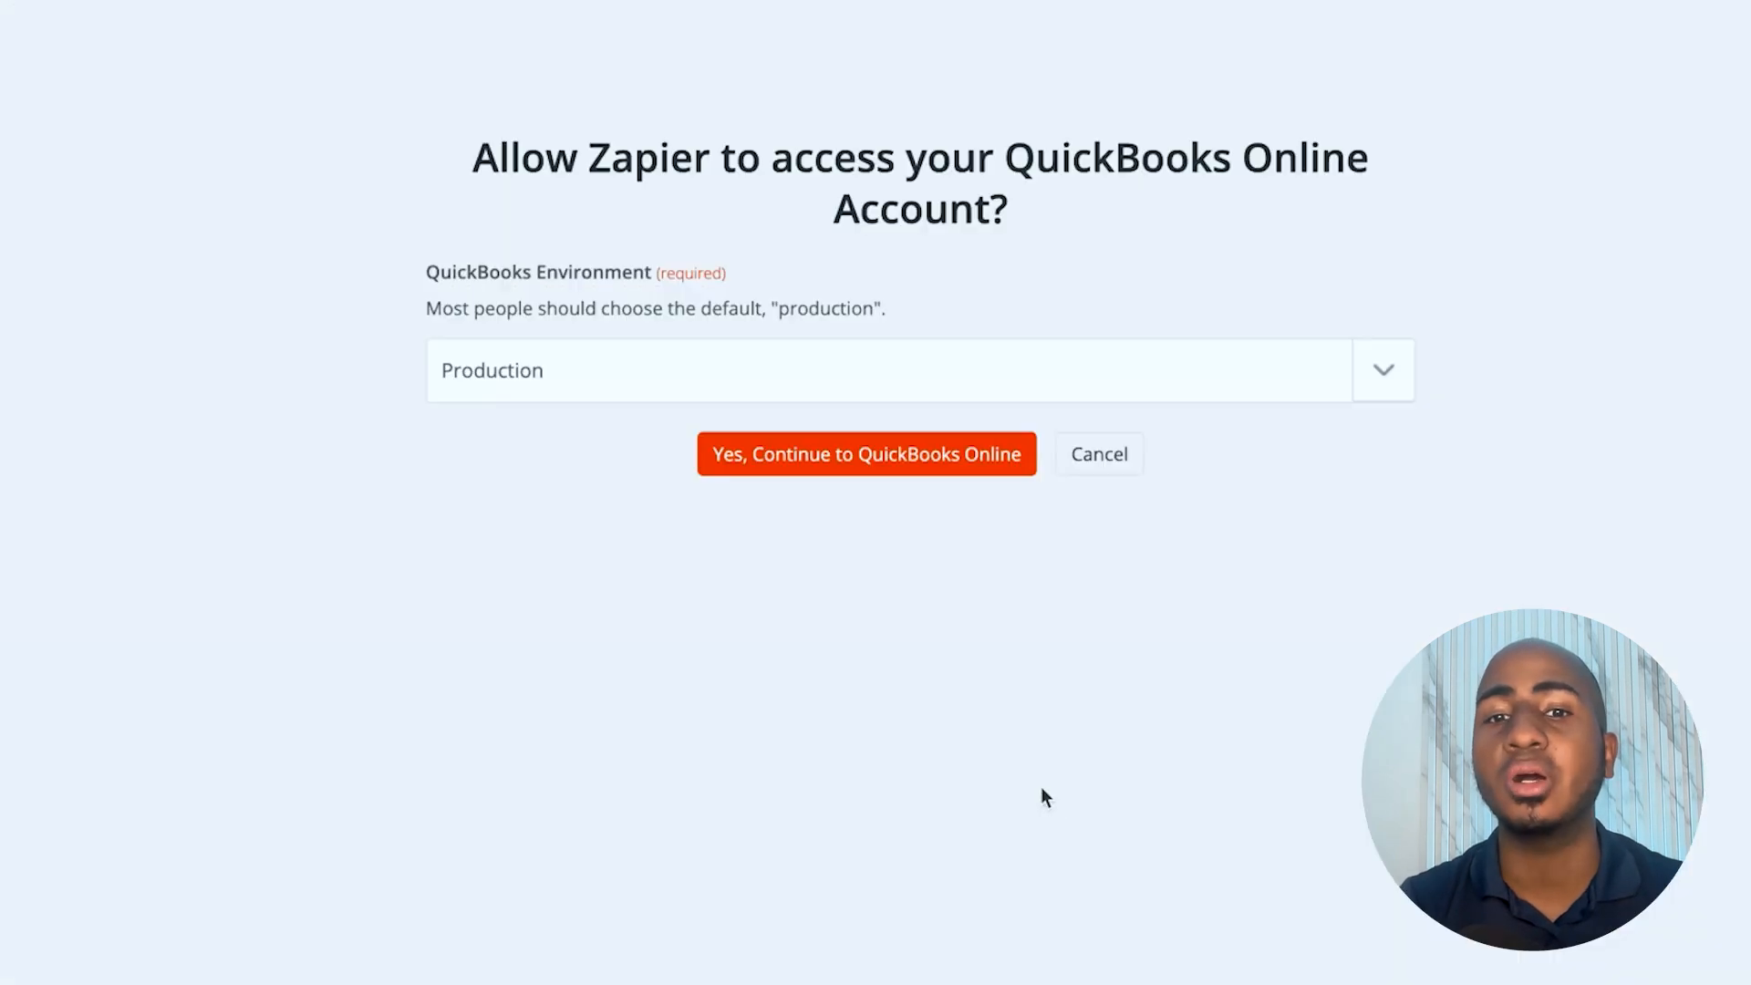
{"action": "left_click", "coordinate": [774, 455]}
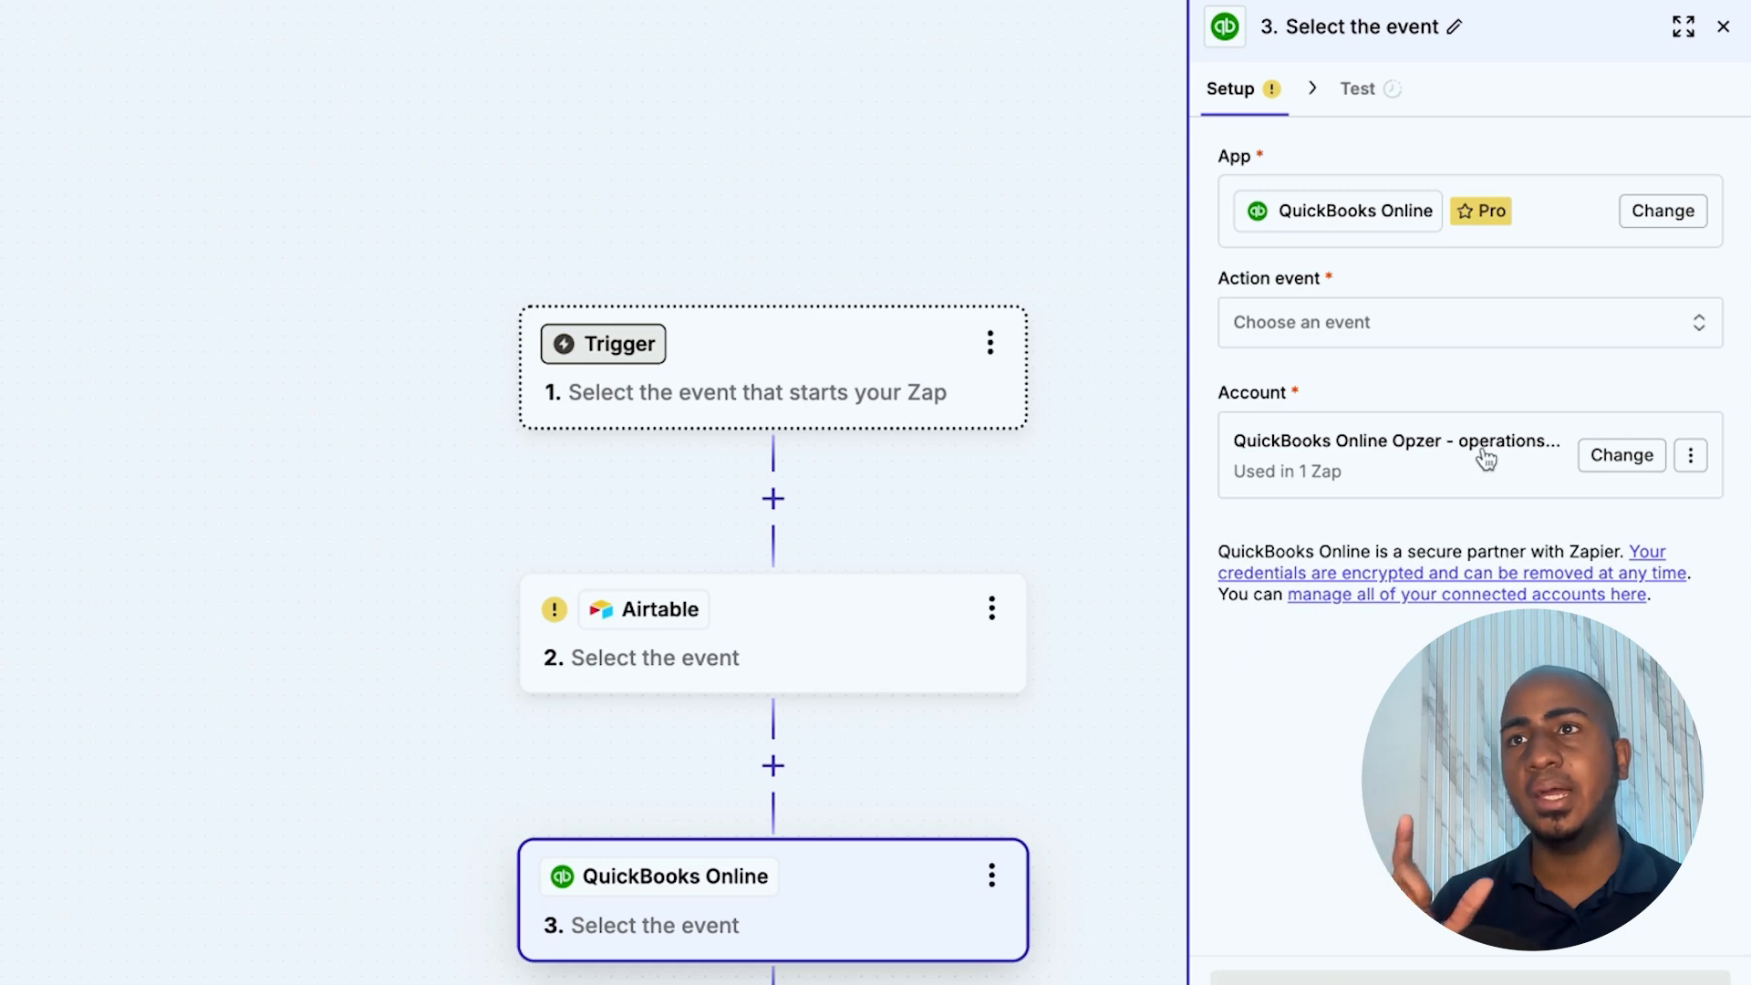
- Switch the QuickBooks Online step's account back to Dummy Data - (June 2024)
{"action": "left_click", "coordinate": [1694, 467]}
{"action": "left_click", "coordinate": [1622, 456]}
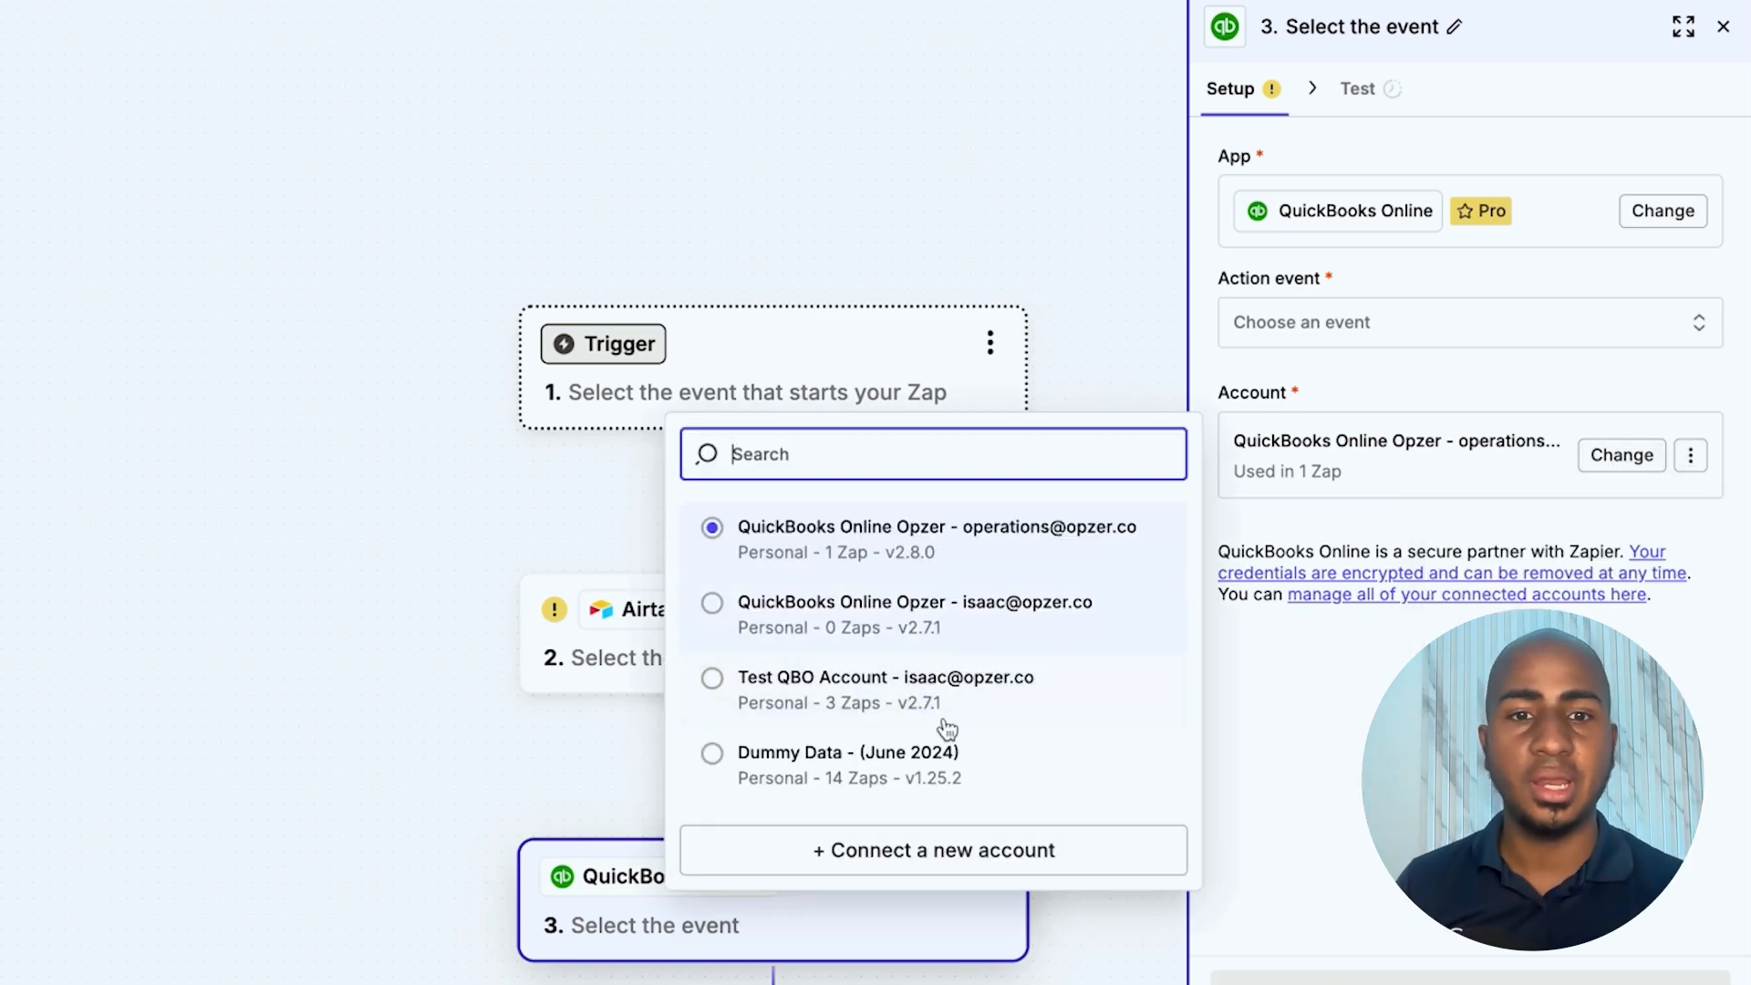
{"action": "left_click", "coordinate": [940, 755]}
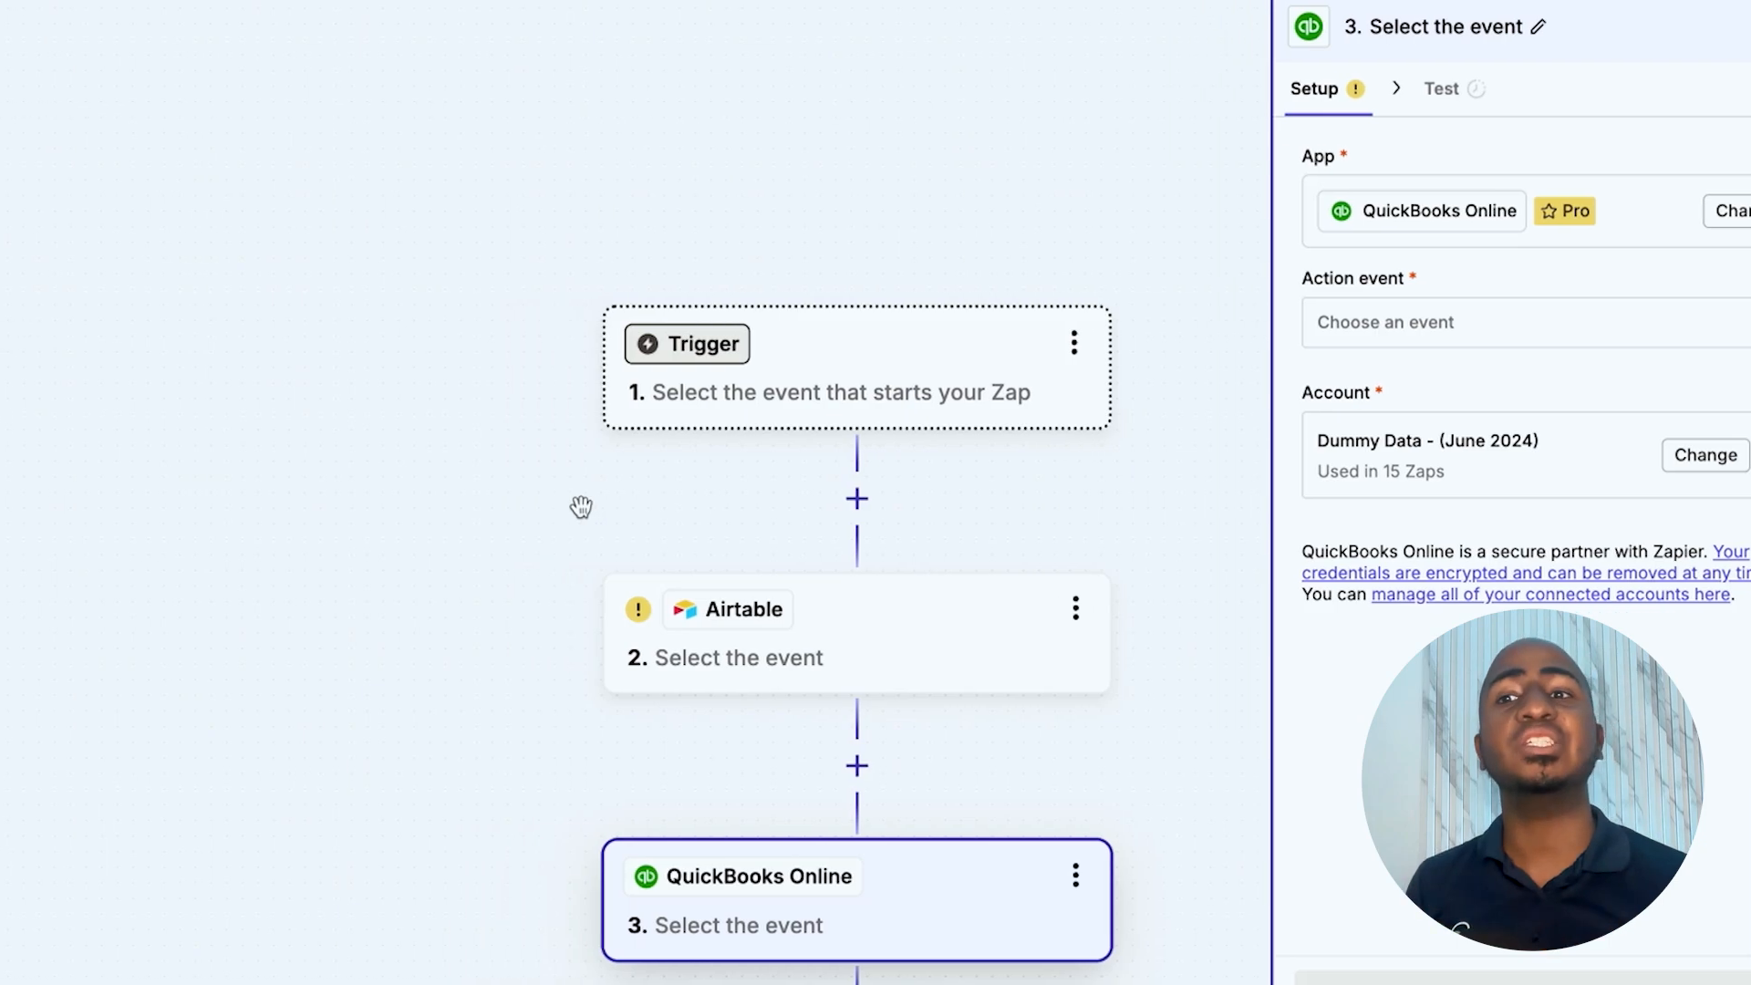
- Switch to the Accounting CRM base in Airtable and view the Monthly Transaction Summary table
{"action": "mouse_move", "coordinate": [9, 182]}
{"action": "left_click", "coordinate": [215, 156]}
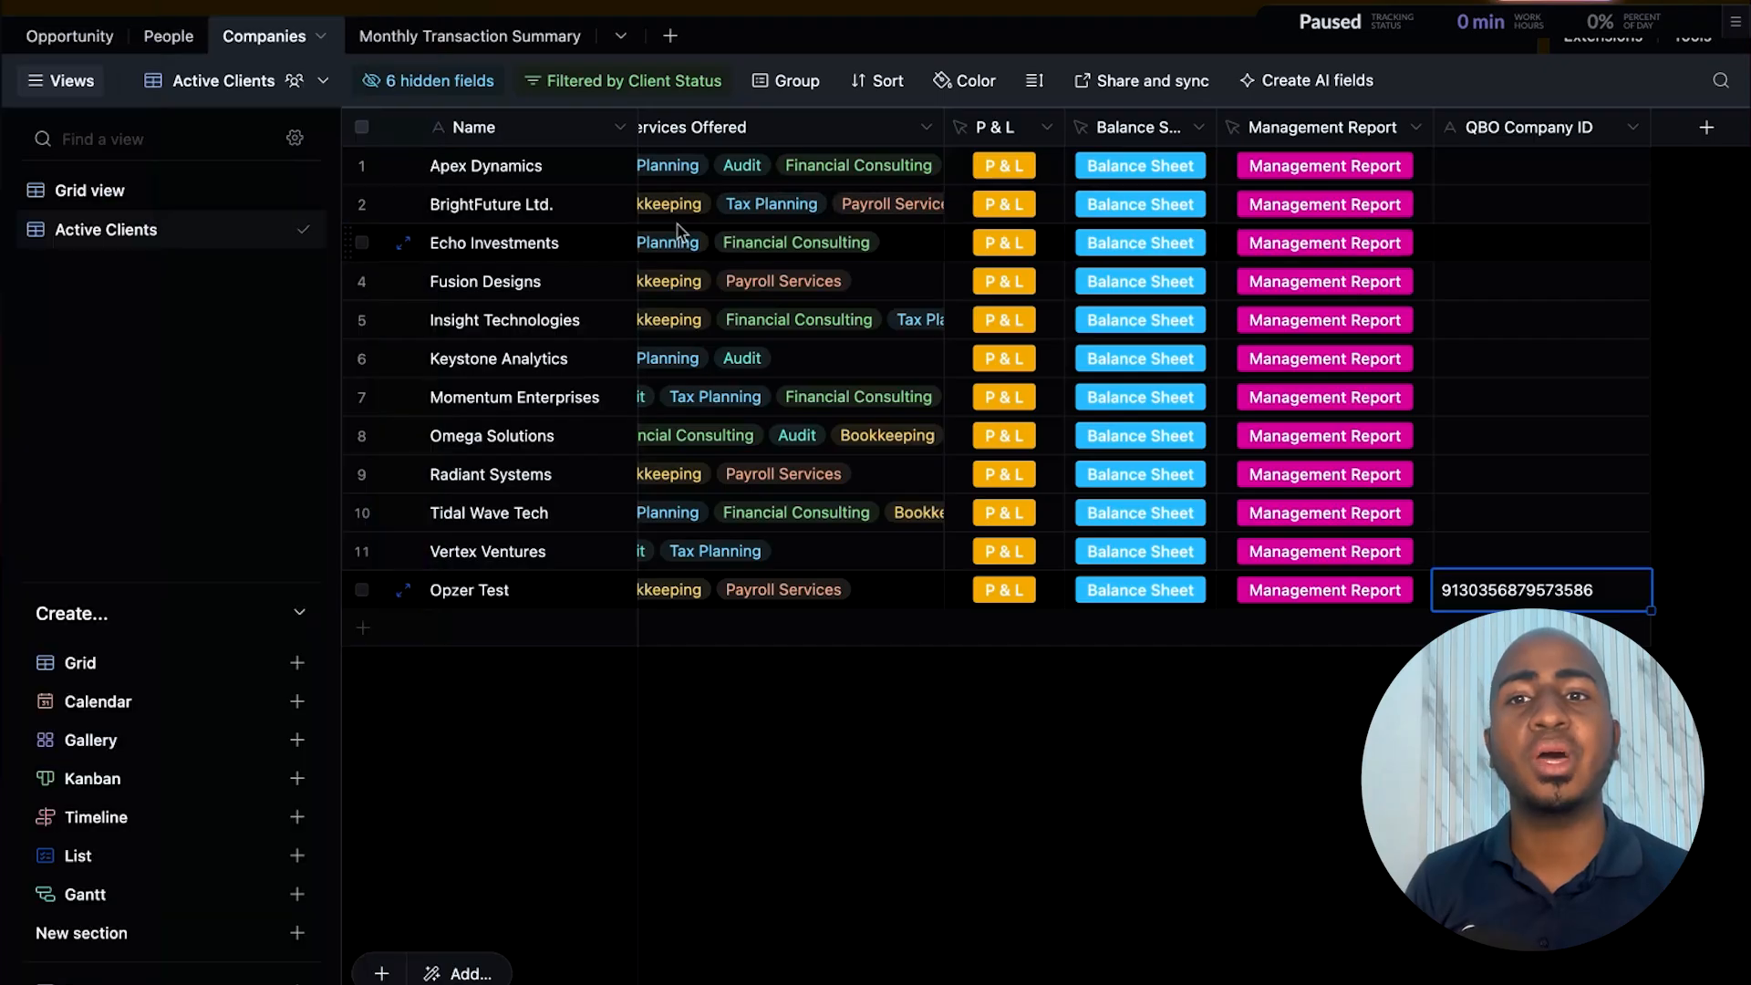
{"action": "left_click", "coordinate": [432, 44]}
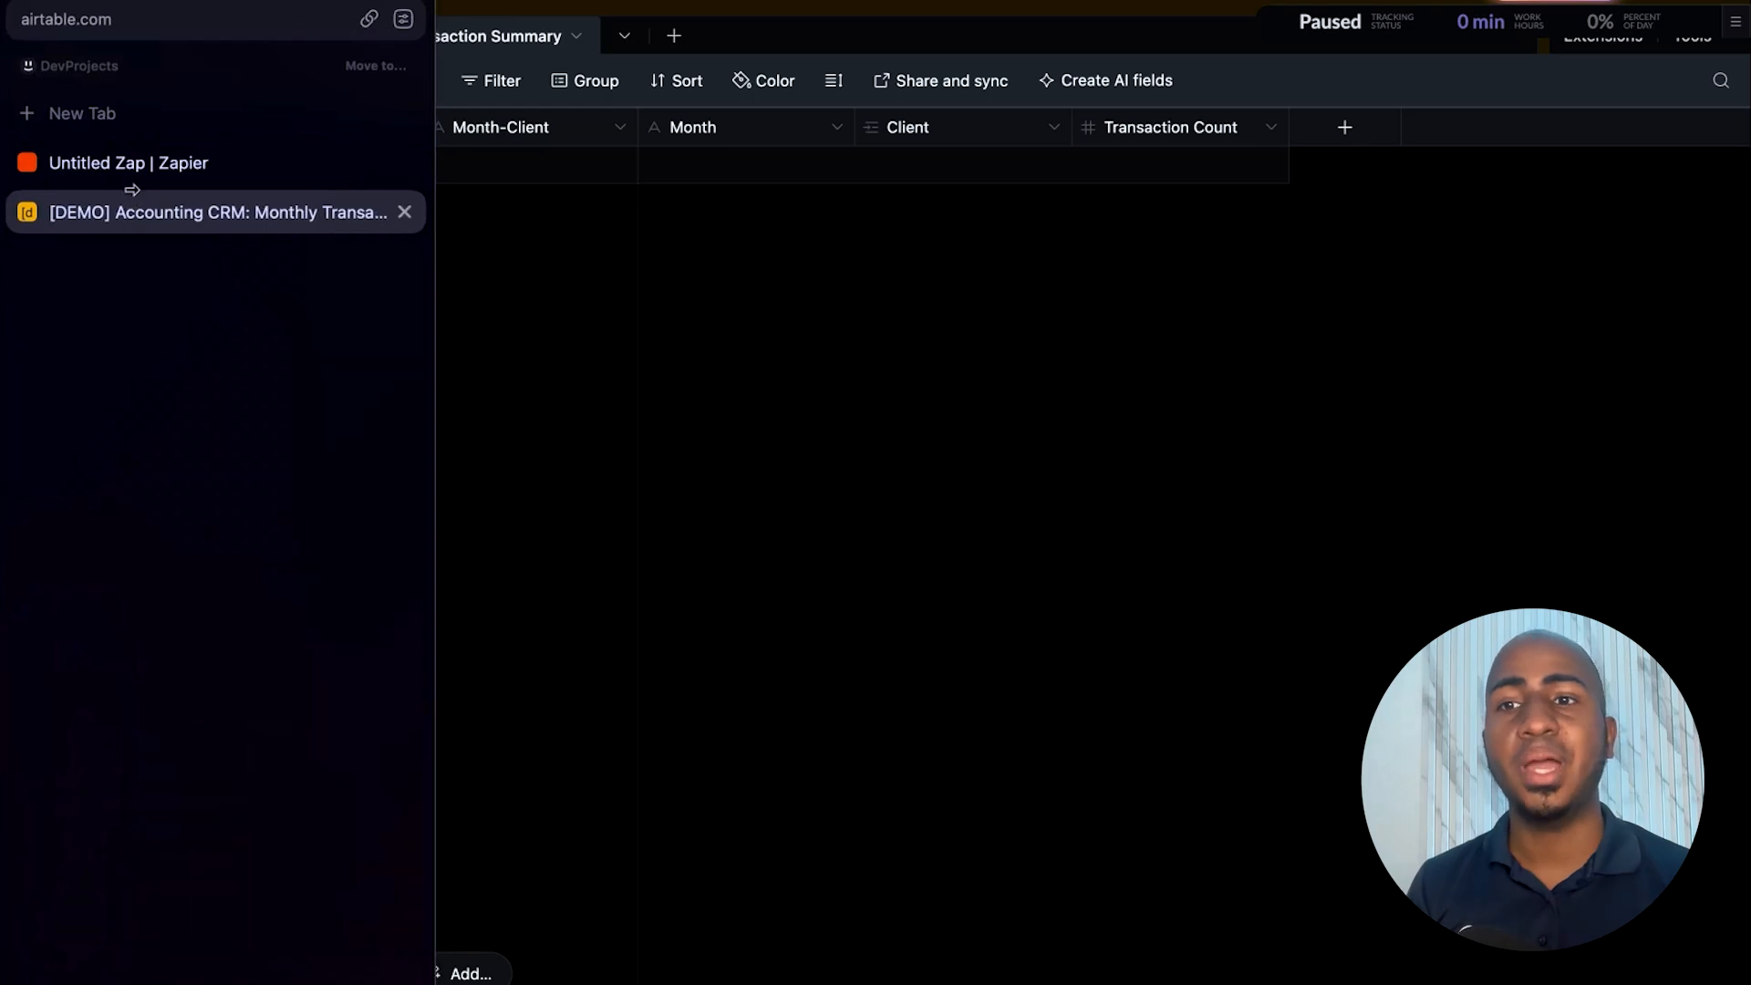
- Return to the Zap in Zapier and set its trigger to Schedule by Zapier with the Every Month event
{"action": "left_click", "coordinate": [128, 164]}
{"action": "left_click", "coordinate": [807, 407]}
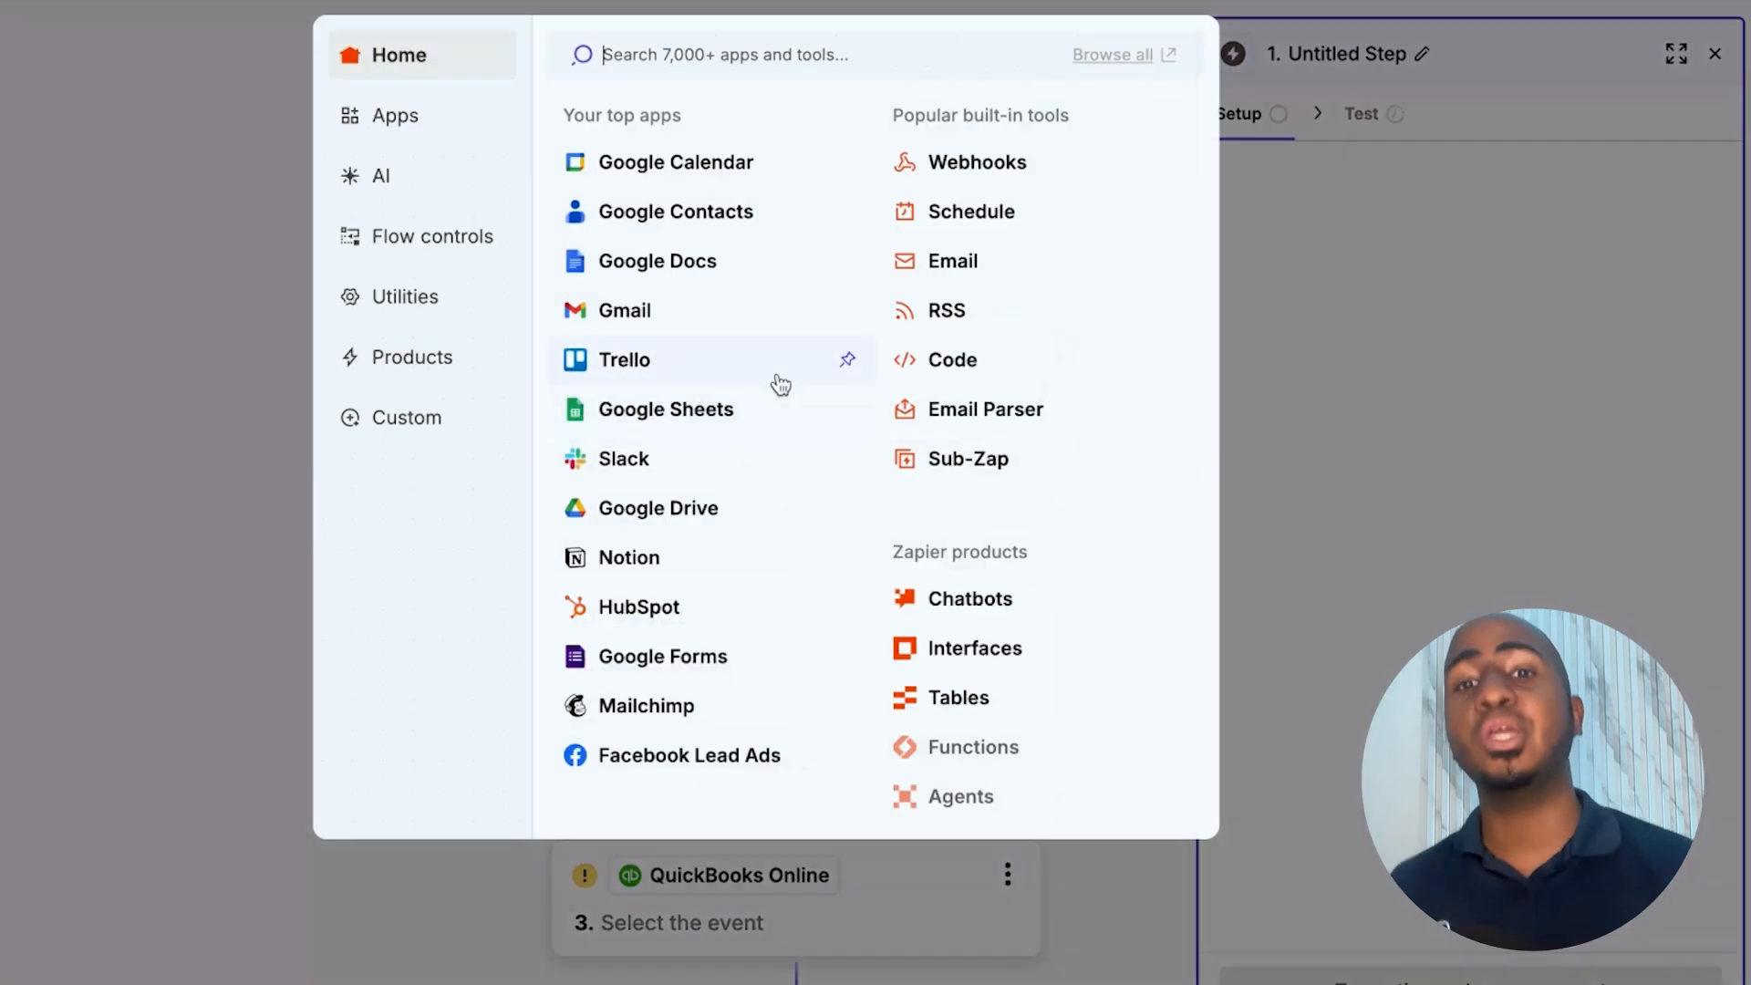
{"action": "left_click", "coordinate": [984, 199]}
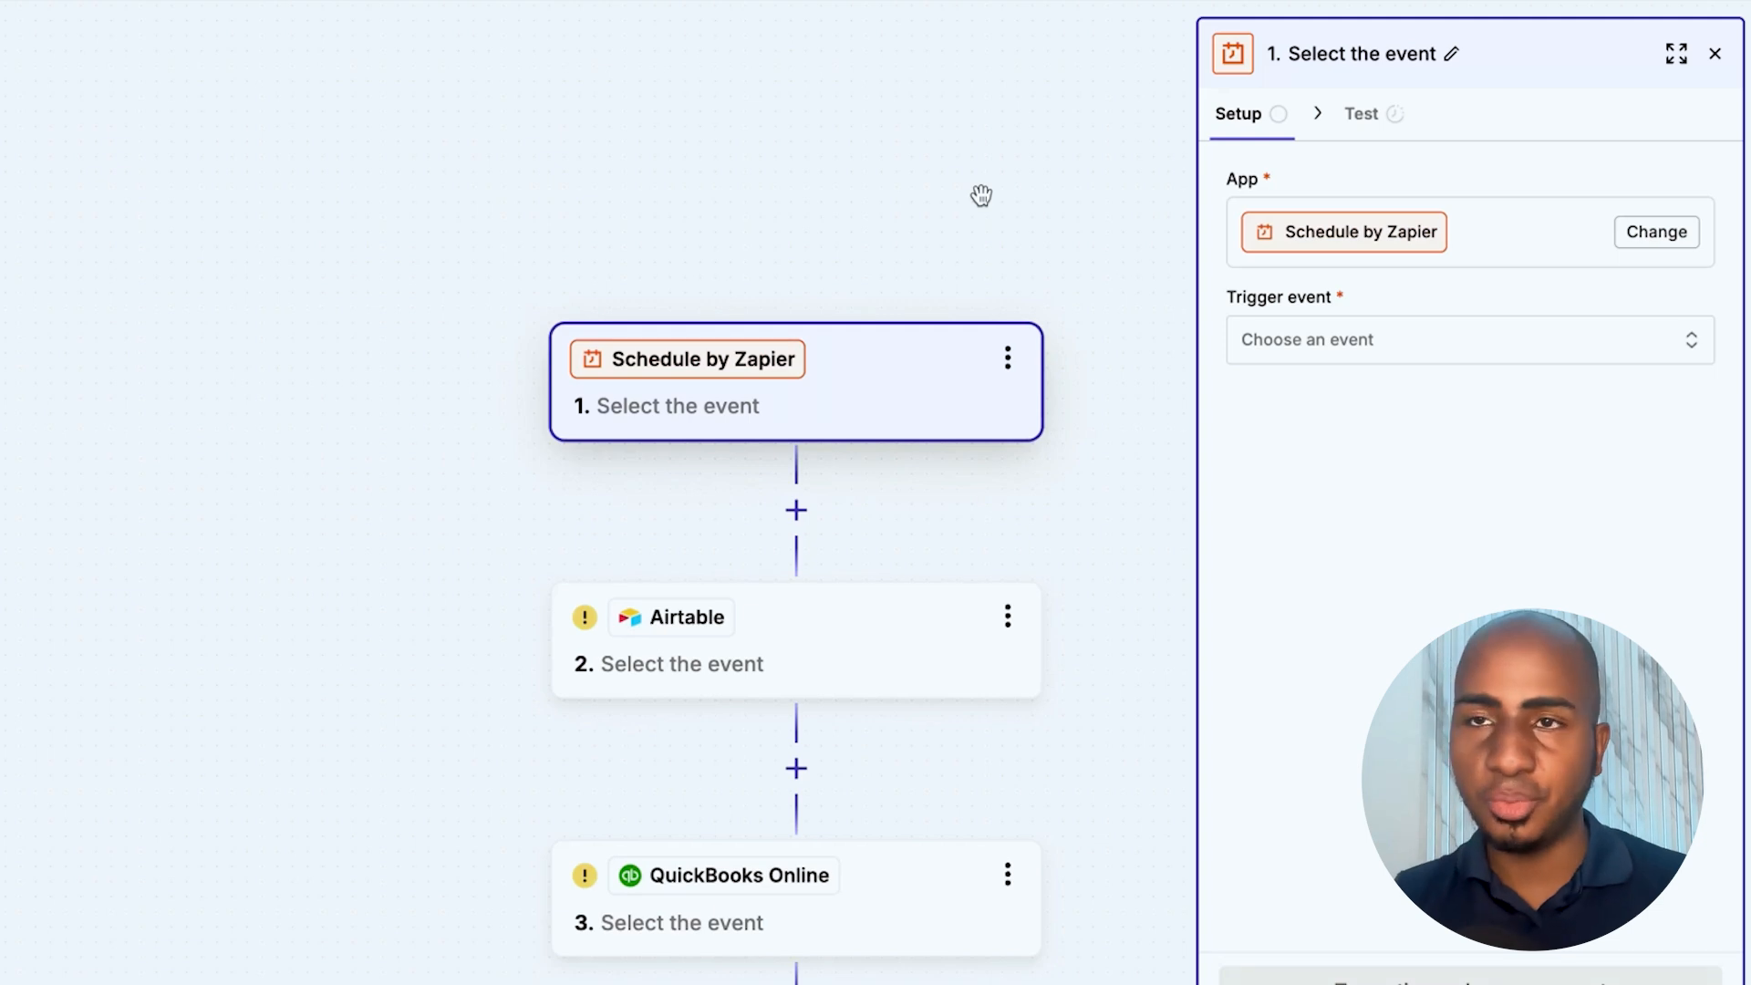
{"action": "left_click", "coordinate": [1310, 357]}
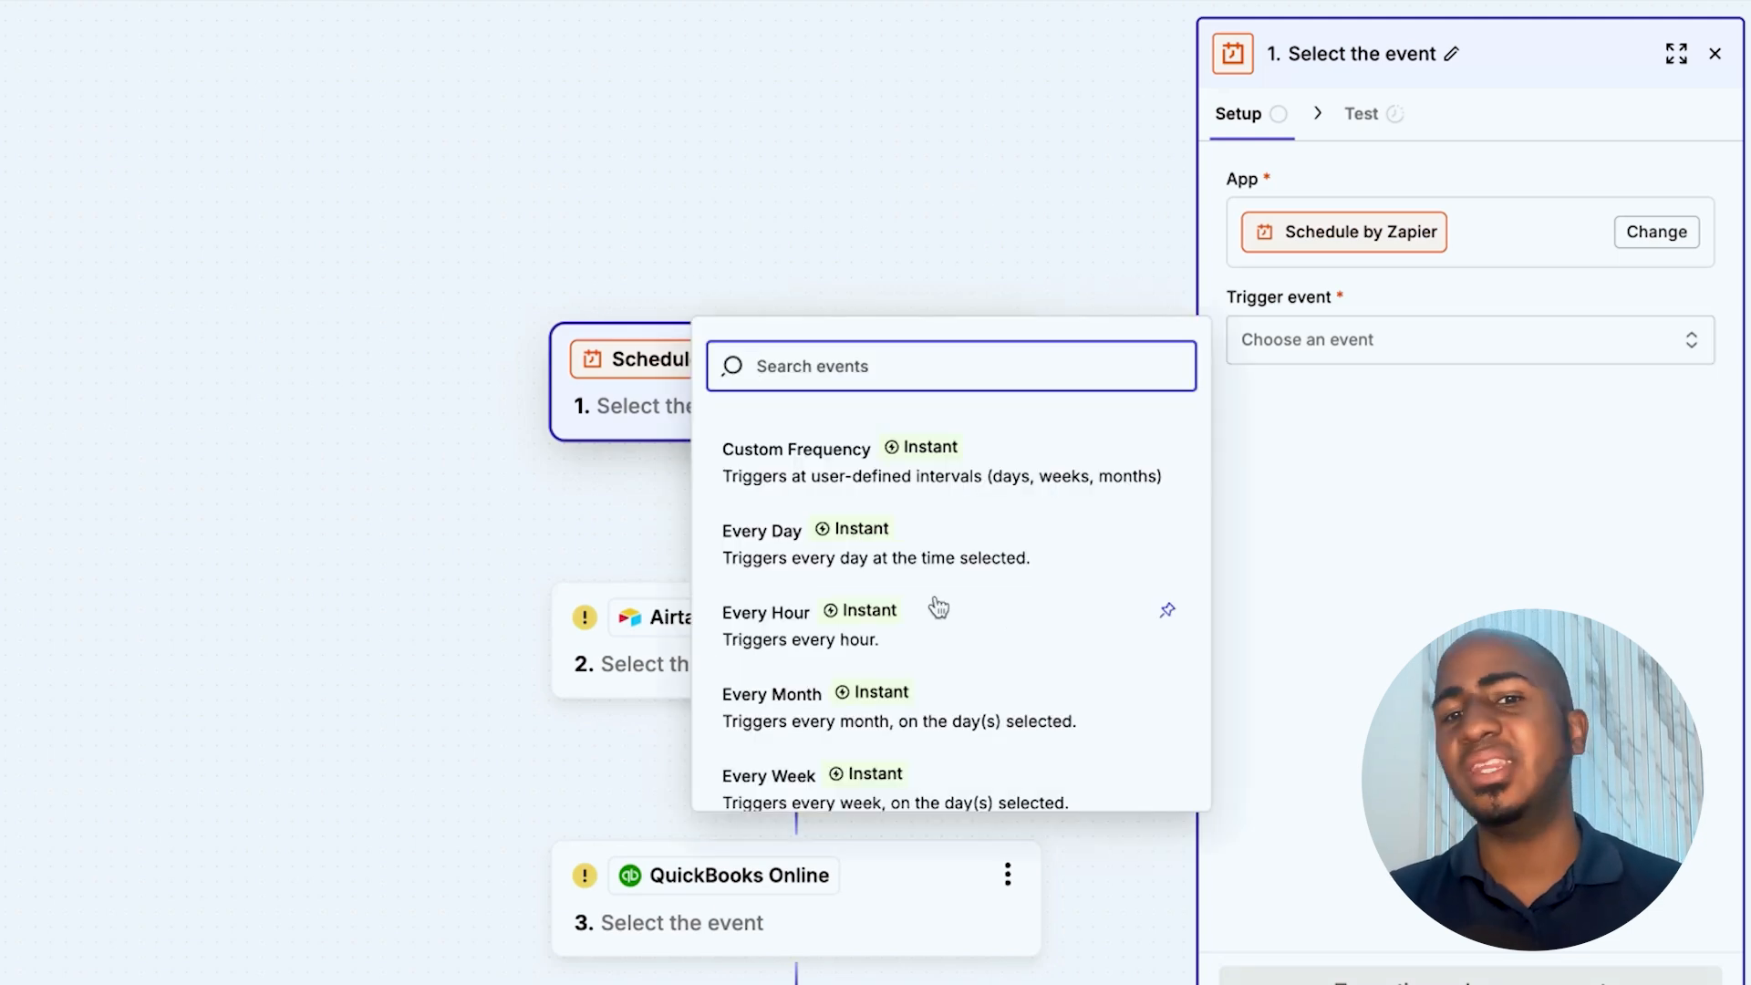
{"action": "scroll", "coordinate": [938, 606], "scroll_direction": "down", "scroll_amount": 1}
{"action": "left_click", "coordinate": [952, 671]}
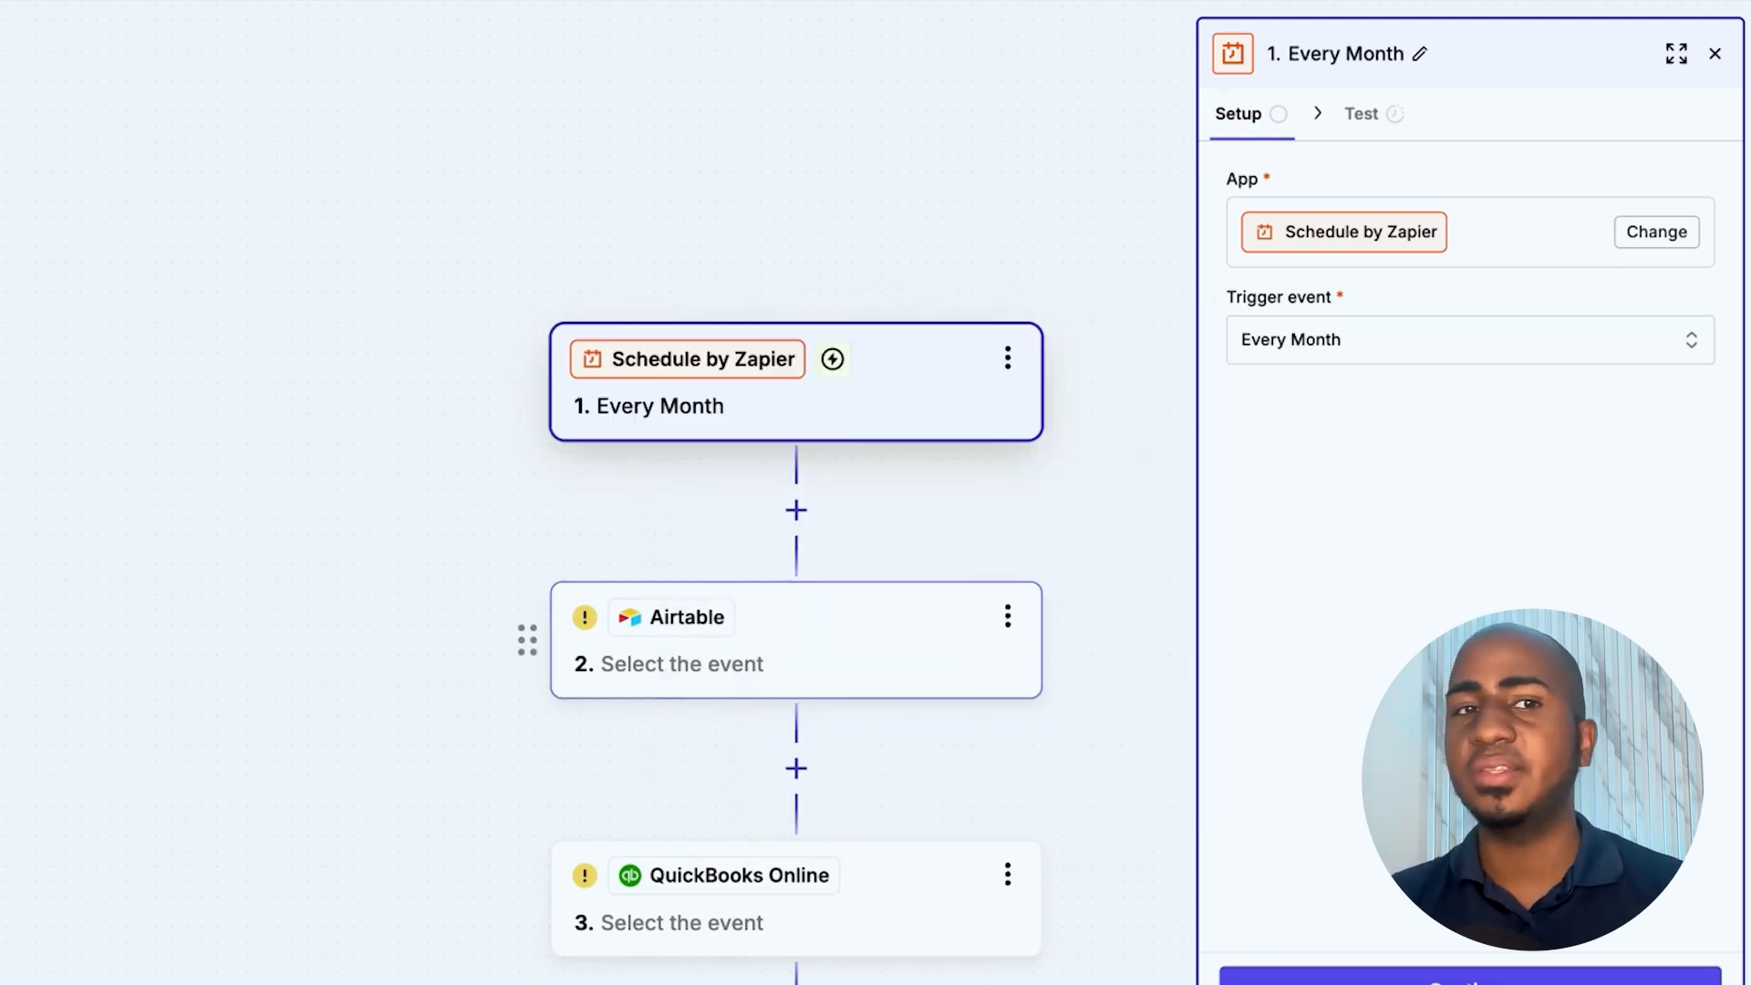
{"action": "left_click", "coordinate": [1402, 972]}
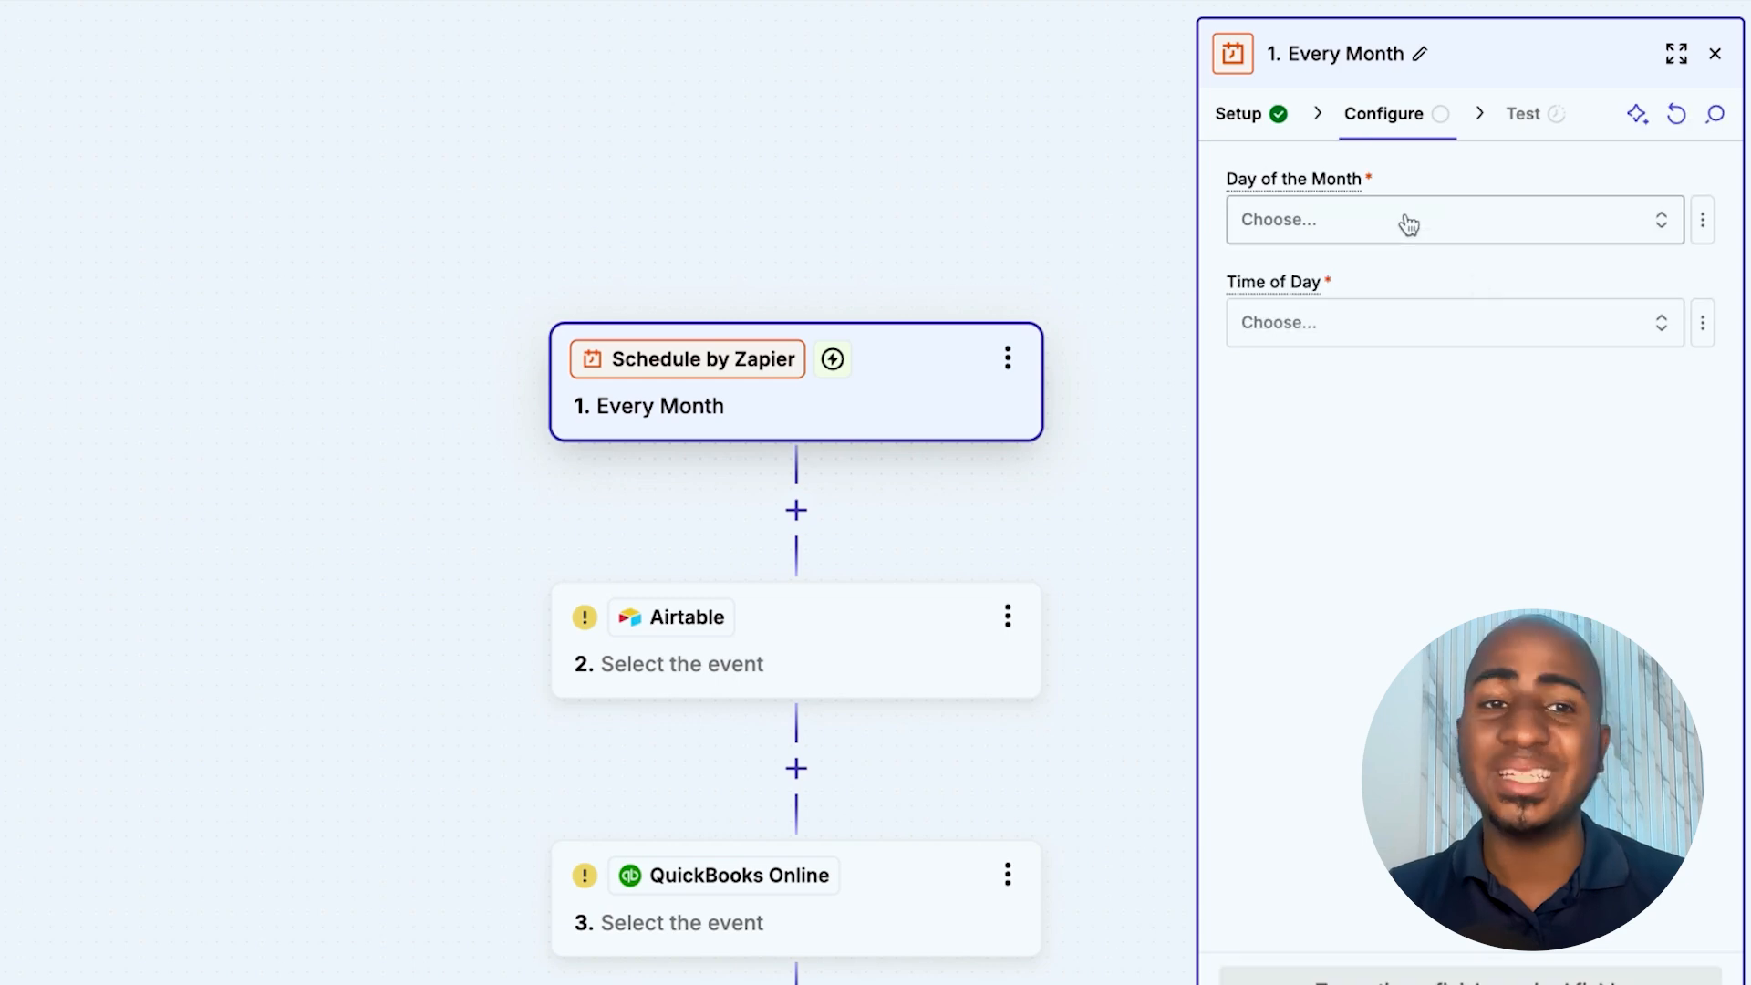
- Configure the monthly trigger to run on day 10 at 12:00 AM and continue to its test stage
{"action": "left_click", "coordinate": [1408, 222]}
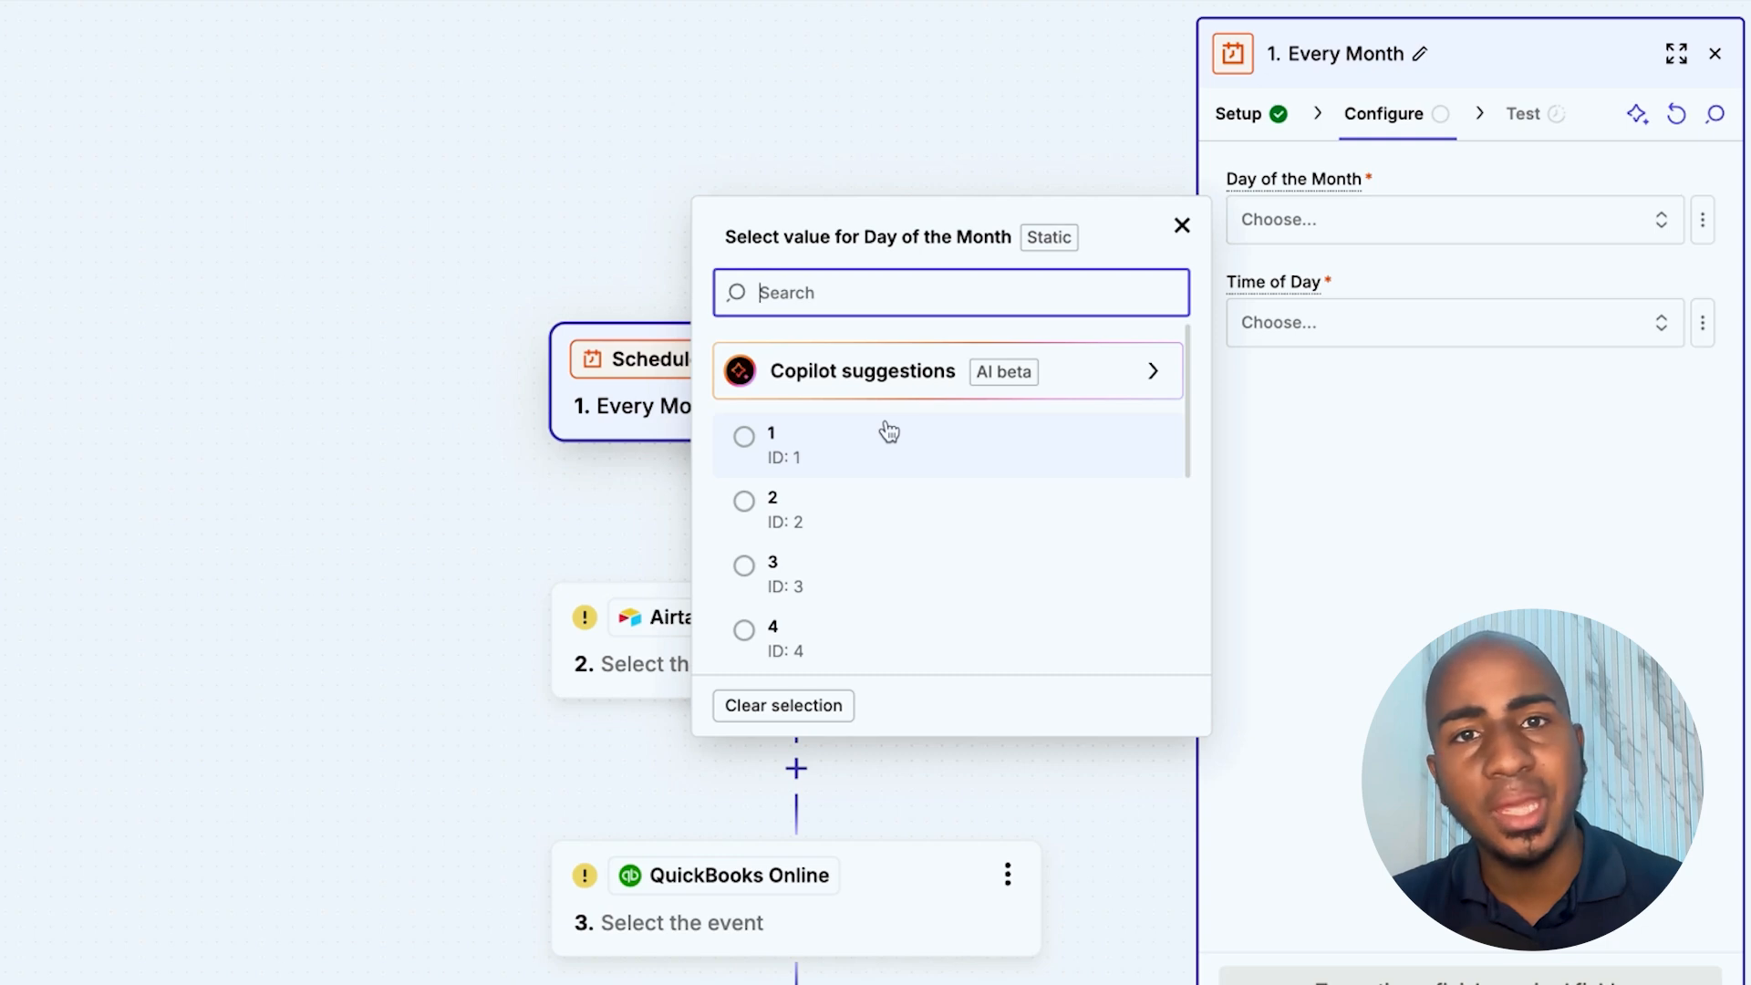
{"action": "scroll", "coordinate": [889, 431], "scroll_direction": "down", "scroll_amount": 2}
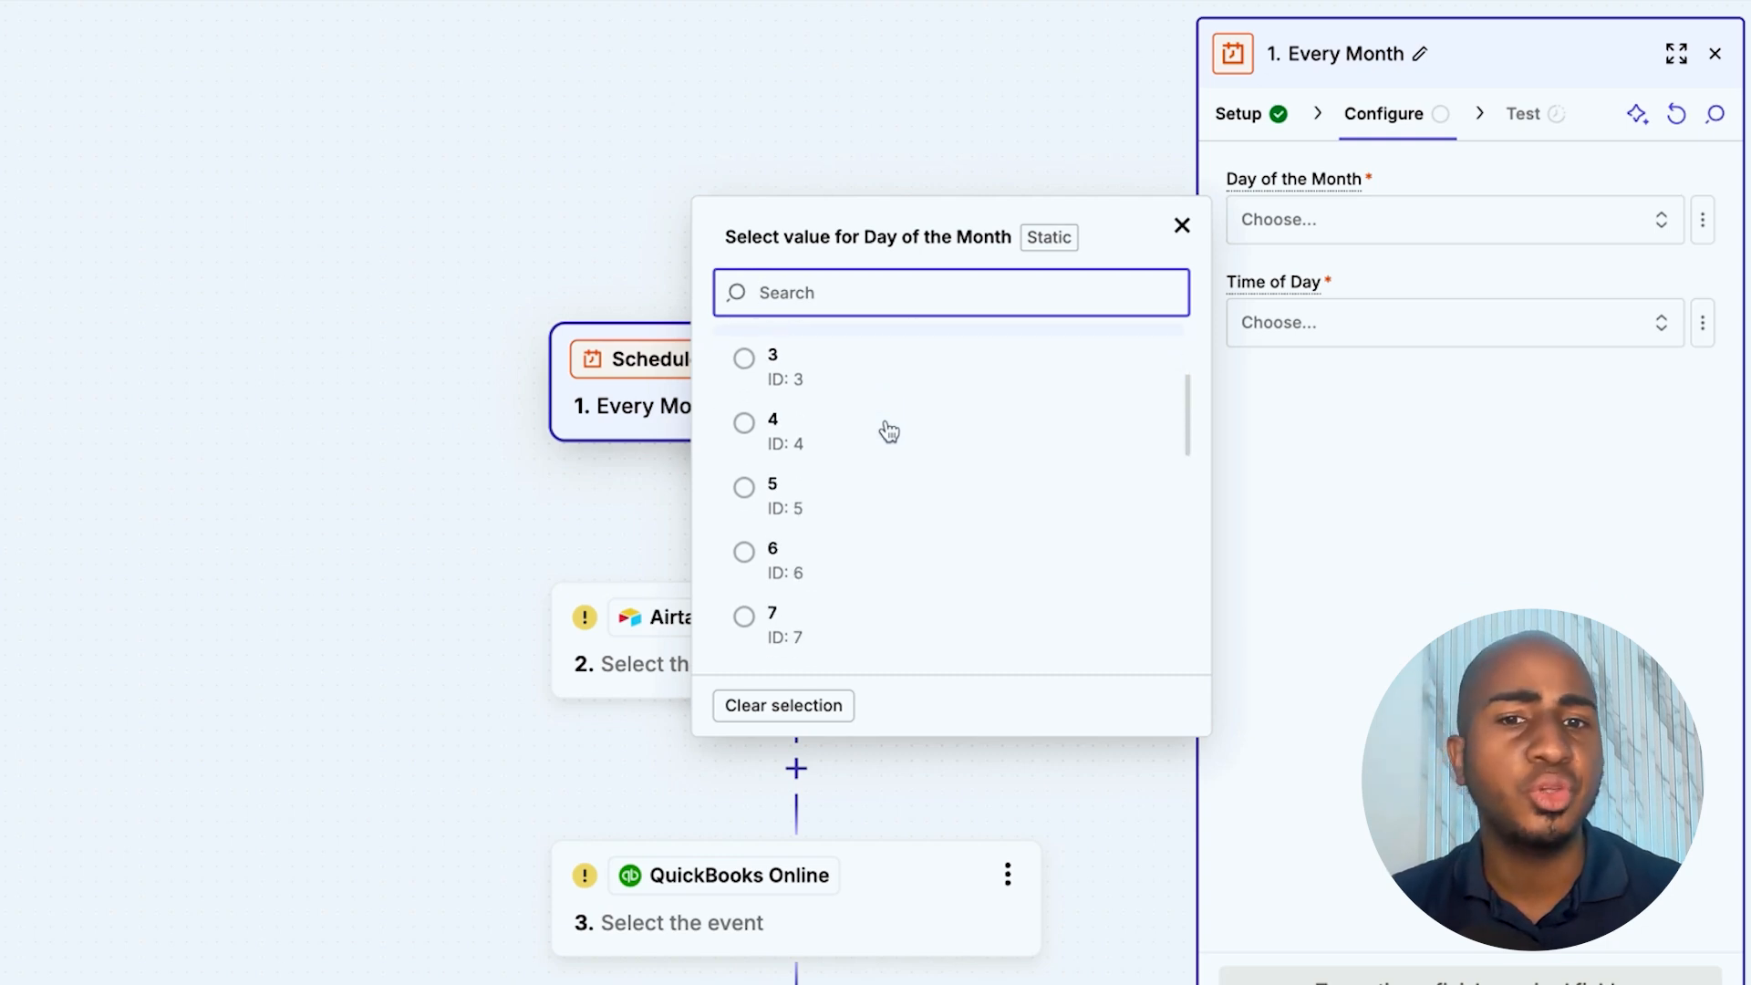
{"action": "scroll", "coordinate": [889, 431], "scroll_direction": "down", "scroll_amount": 4}
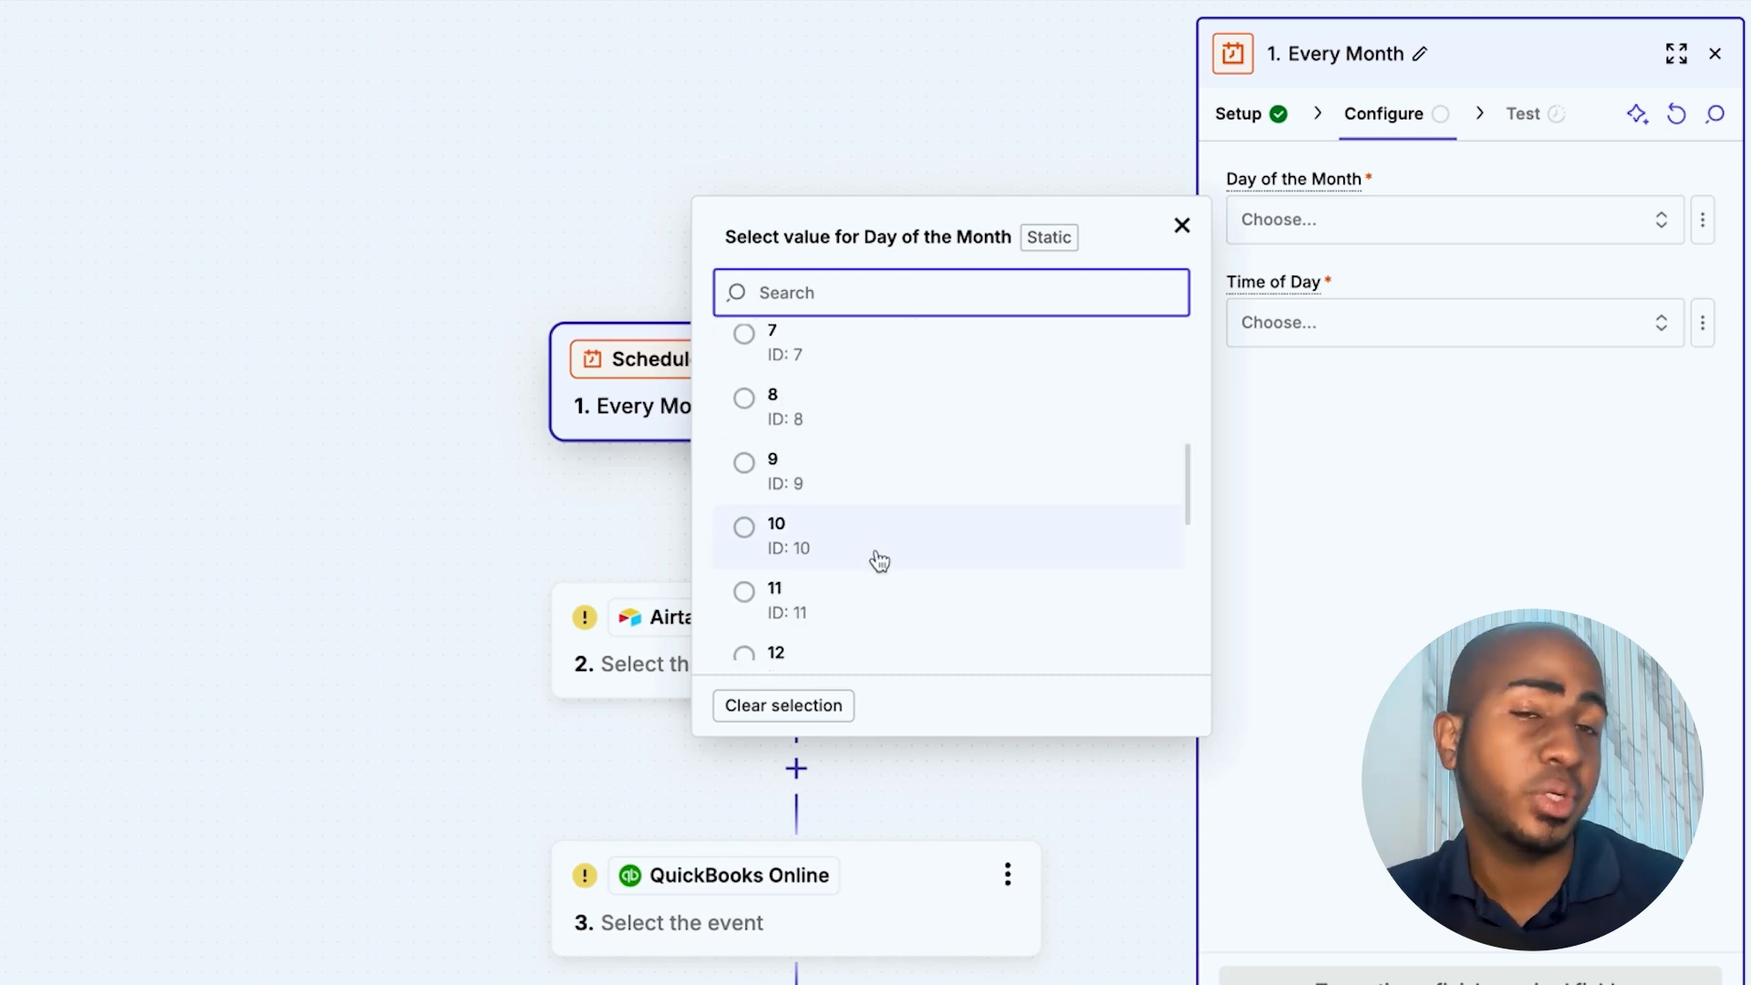
{"action": "left_click", "coordinate": [878, 559]}
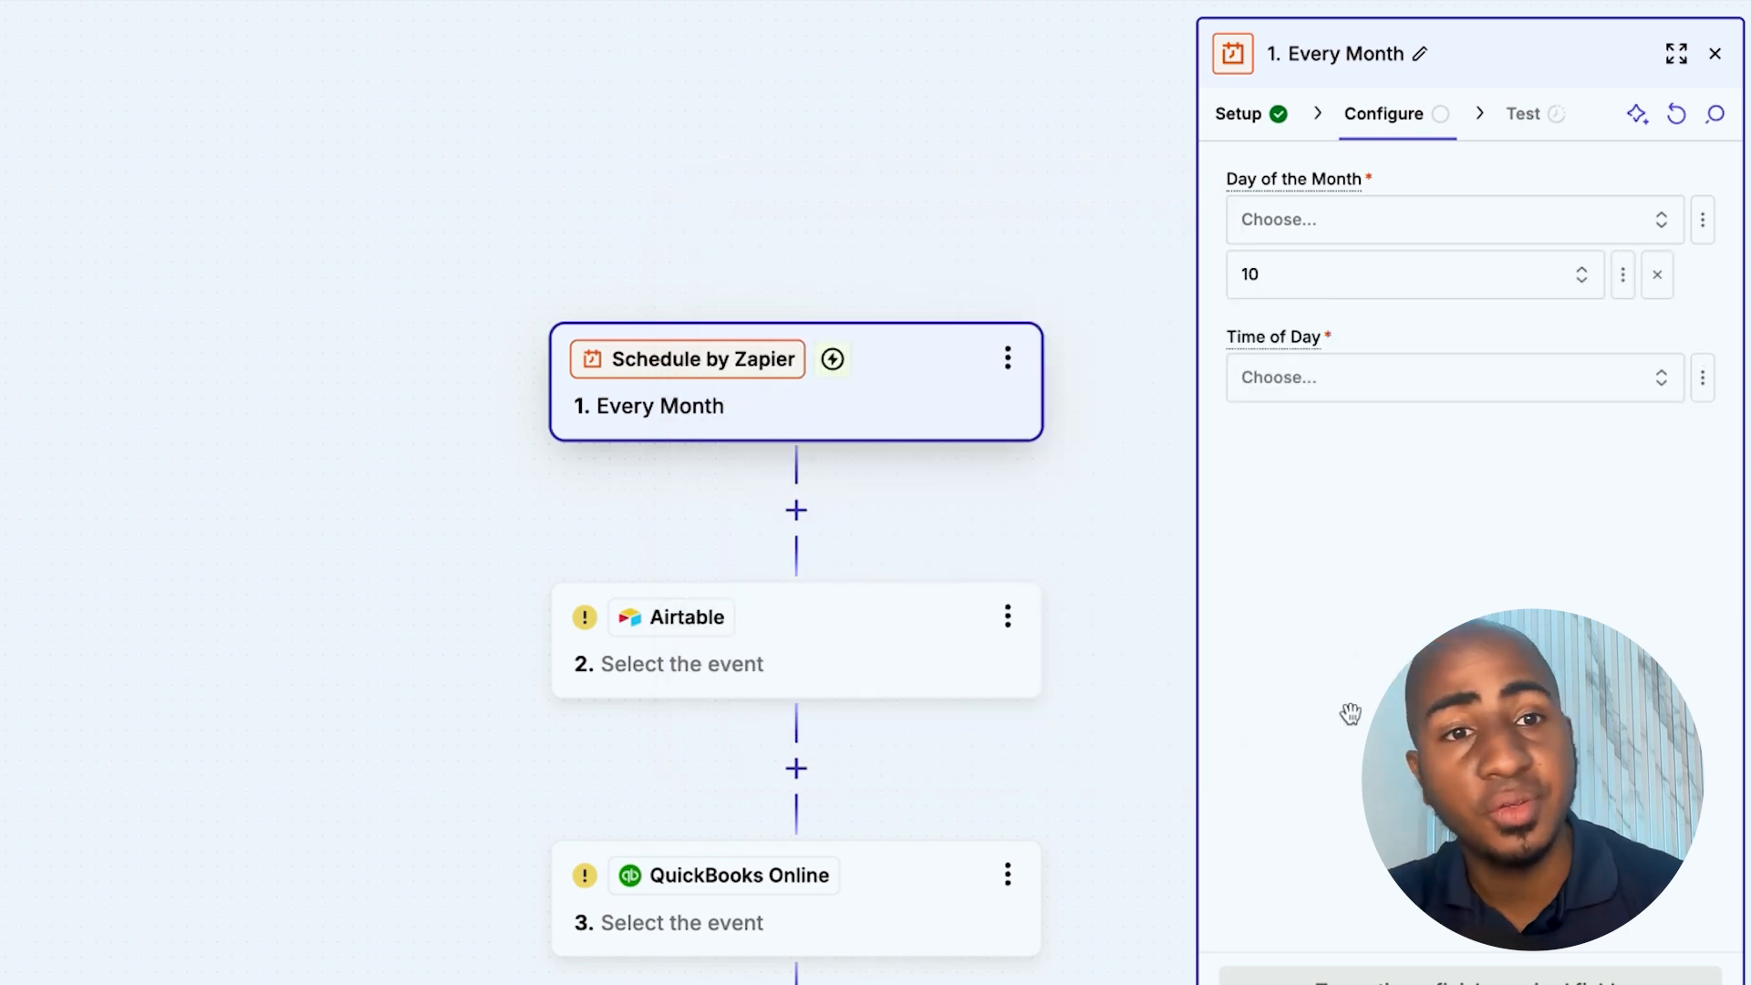
{"action": "left_click", "coordinate": [1353, 388]}
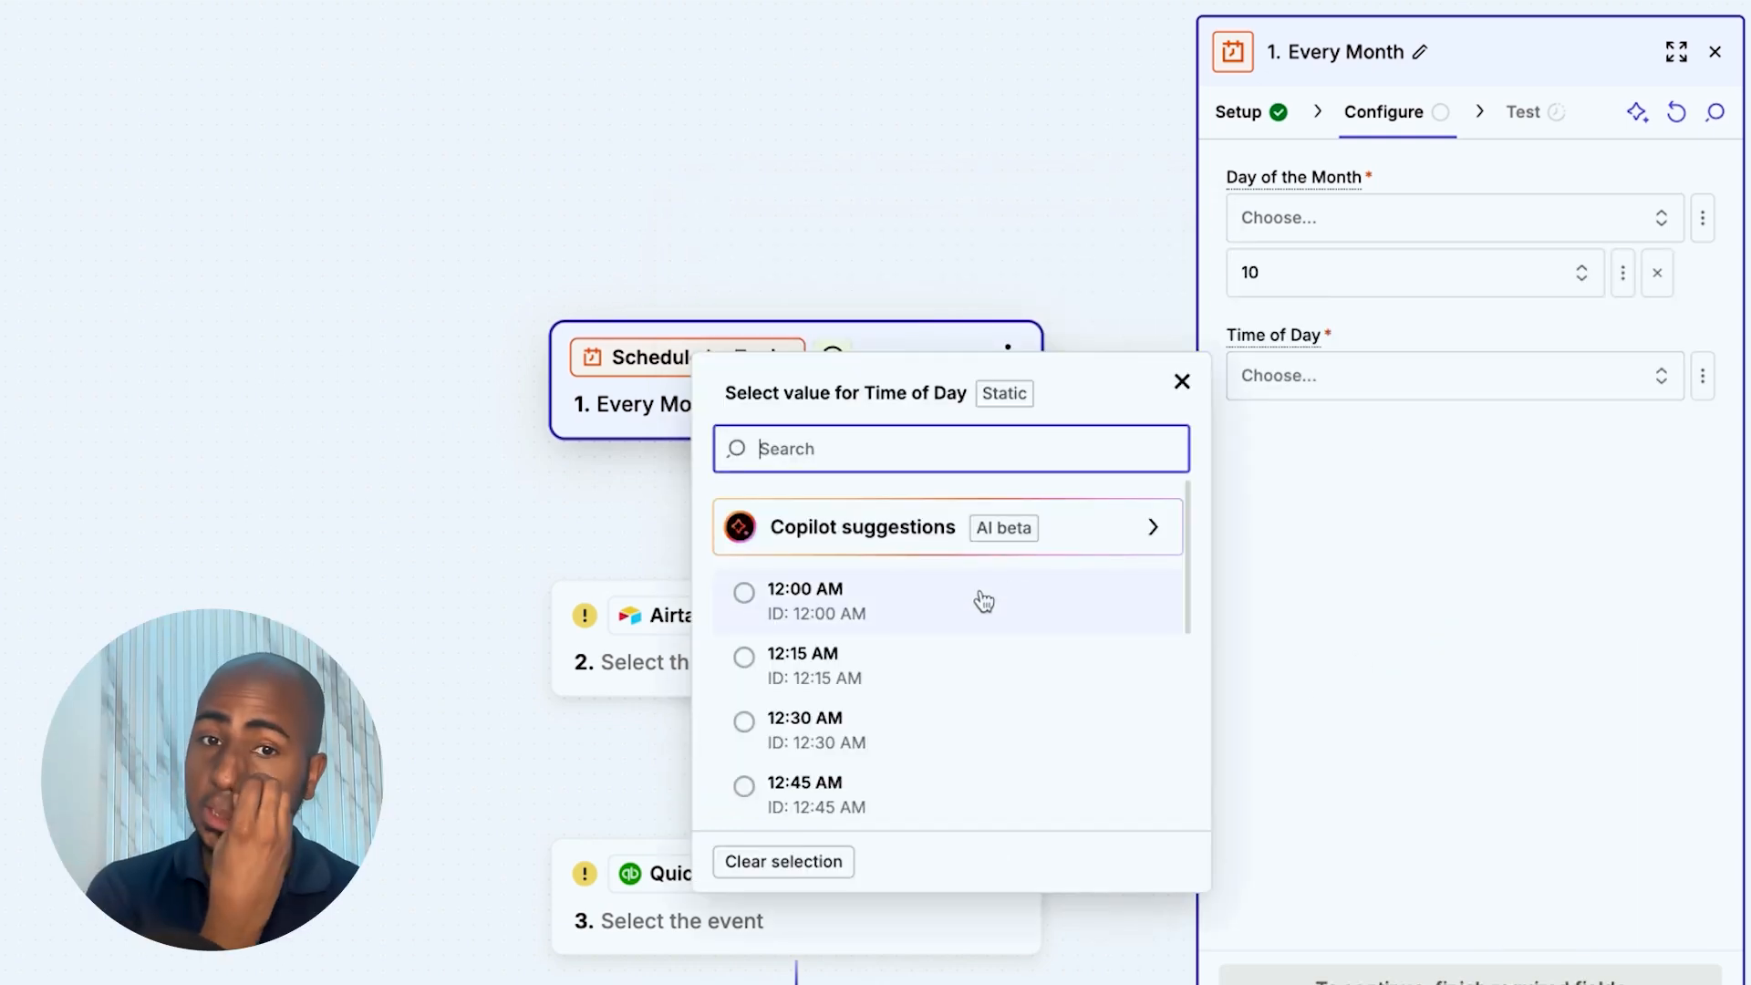
{"action": "left_click", "coordinate": [984, 601]}
{"action": "left_click", "coordinate": [1363, 953]}
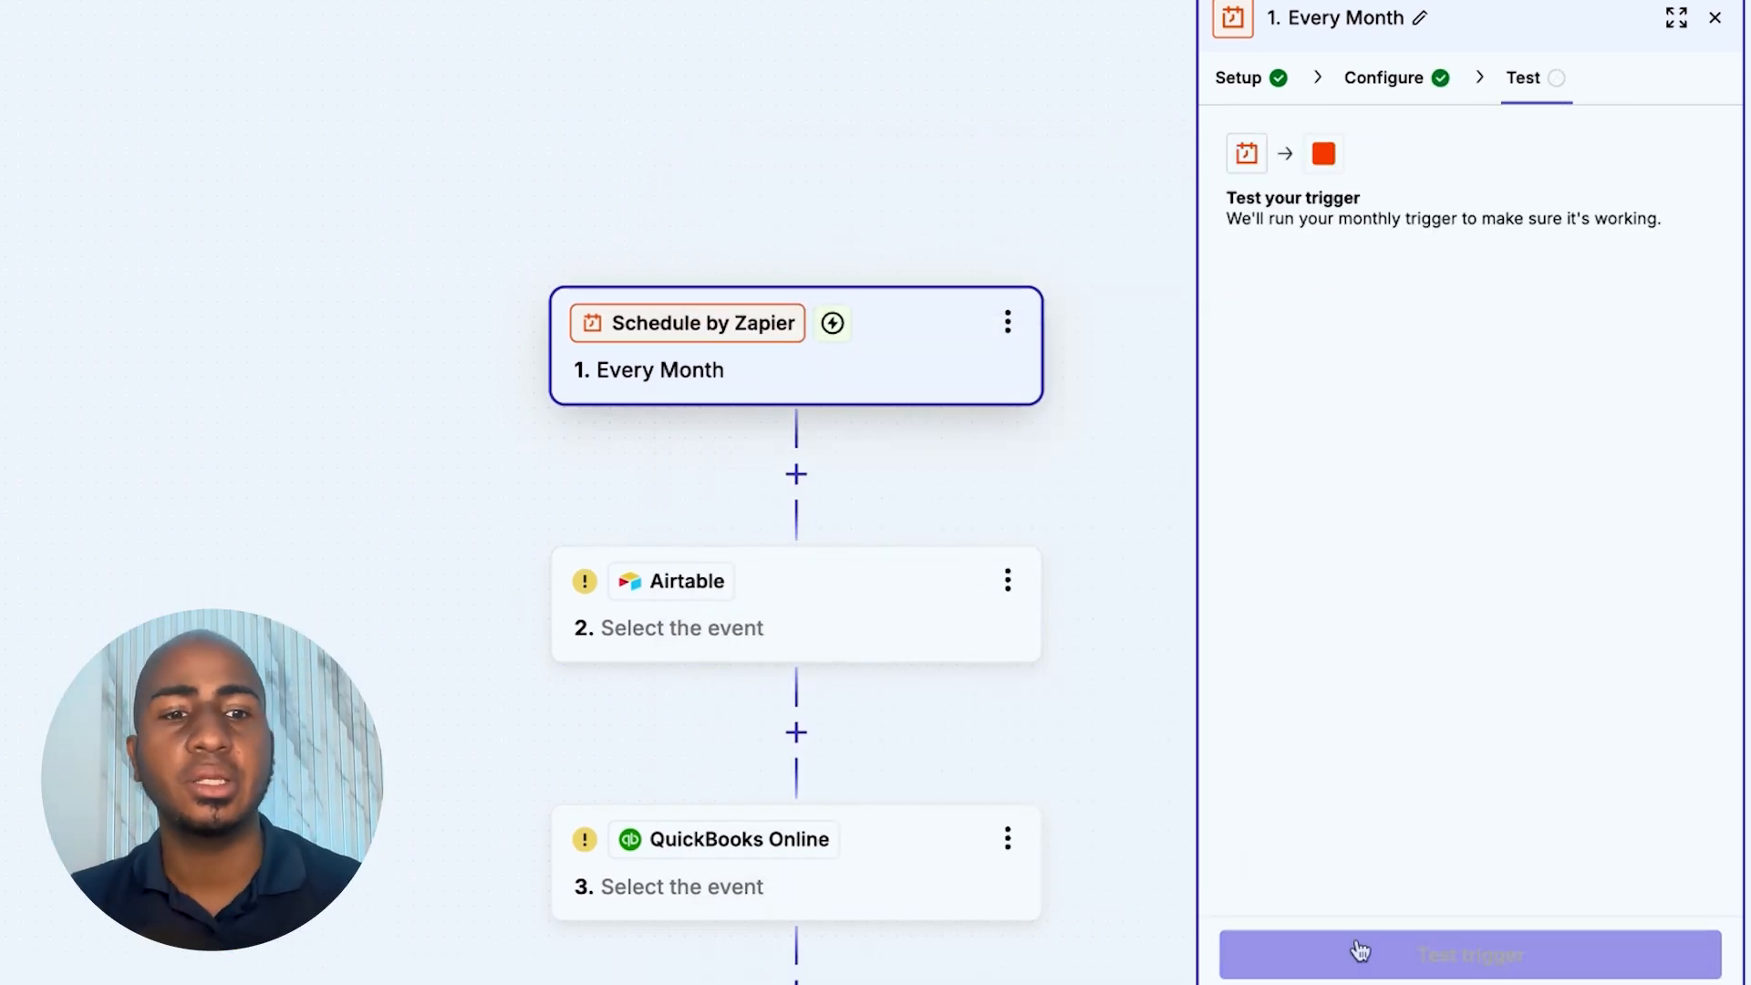
- Test the monthly trigger and set the Airtable step's action event to Find Record
{"action": "left_click", "coordinate": [1360, 951]}
{"action": "left_click", "coordinate": [762, 456]}
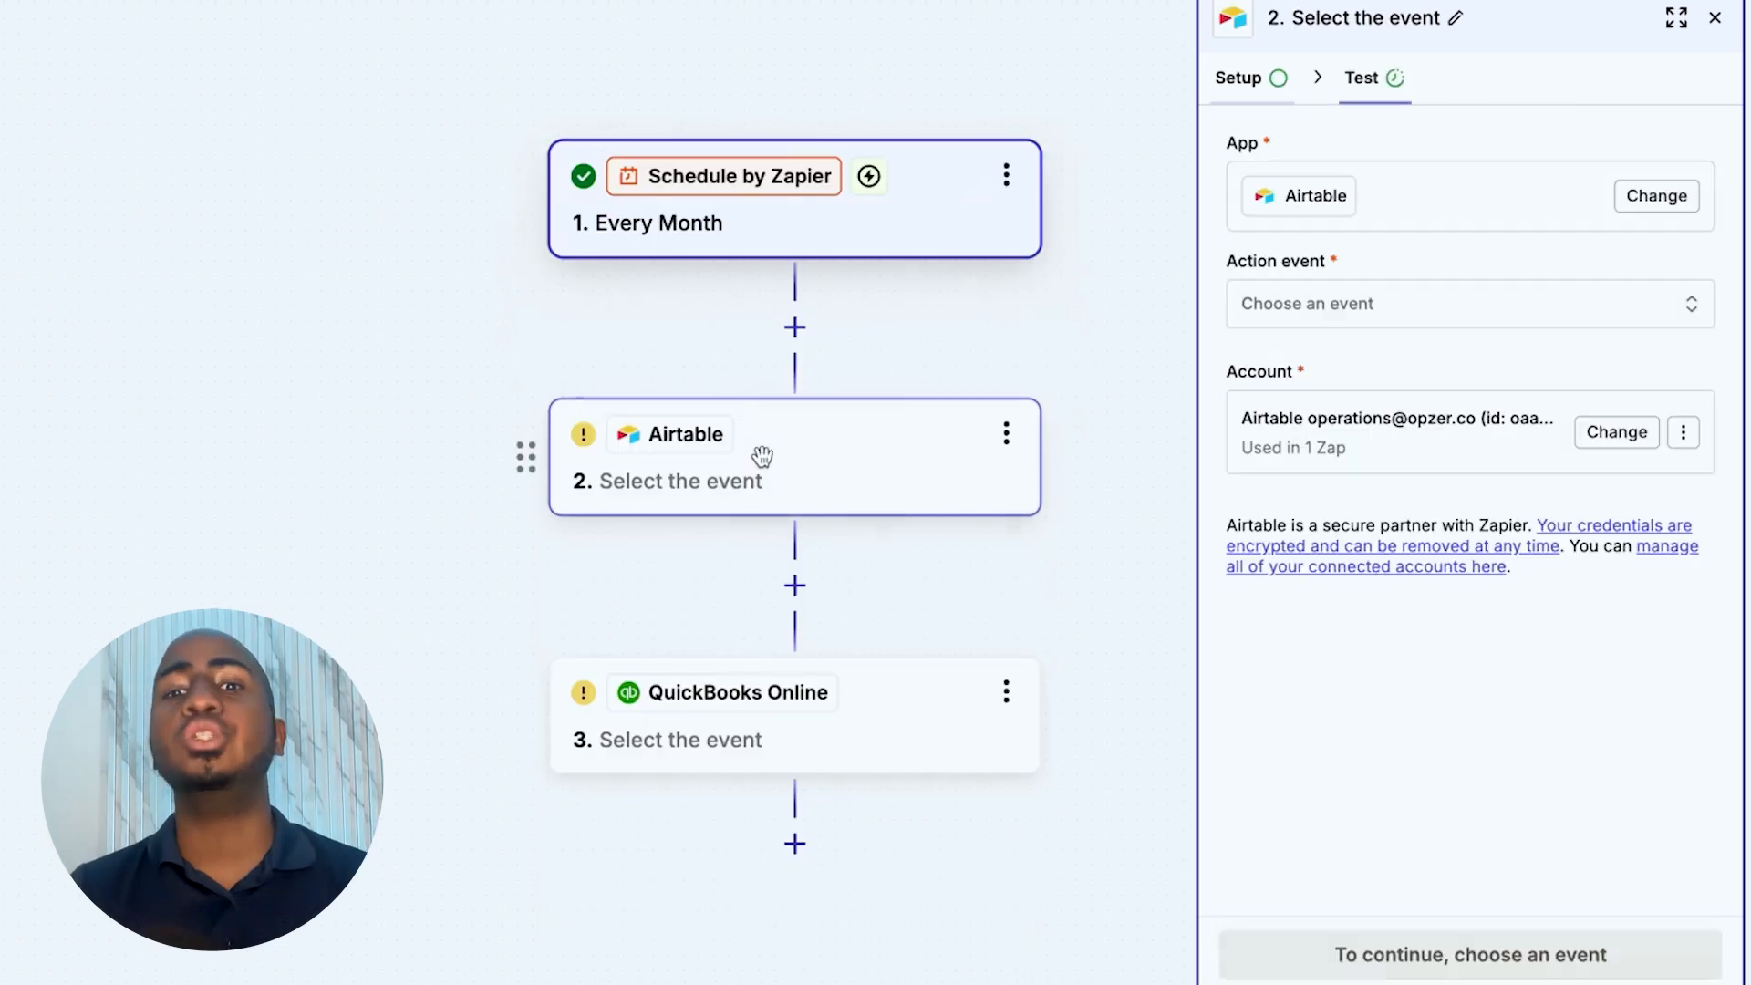
{"action": "left_click", "coordinate": [1368, 309]}
{"action": "type", "text": "find"}
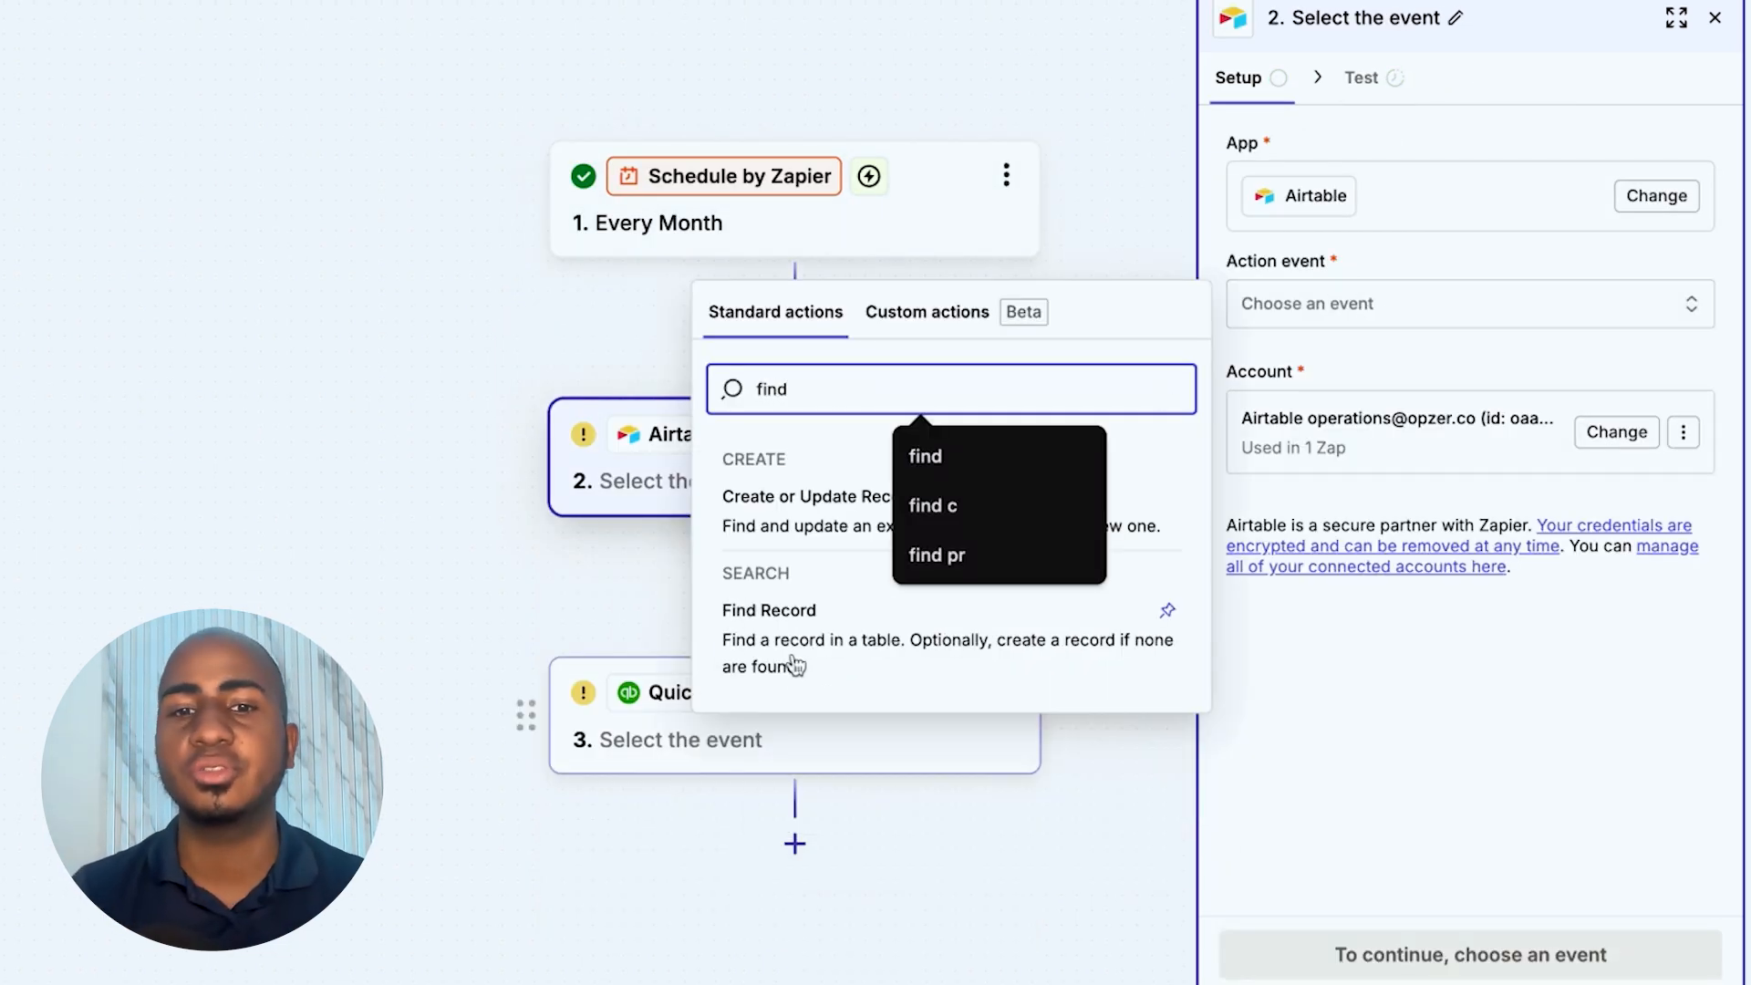
{"action": "left_click", "coordinate": [1165, 610]}
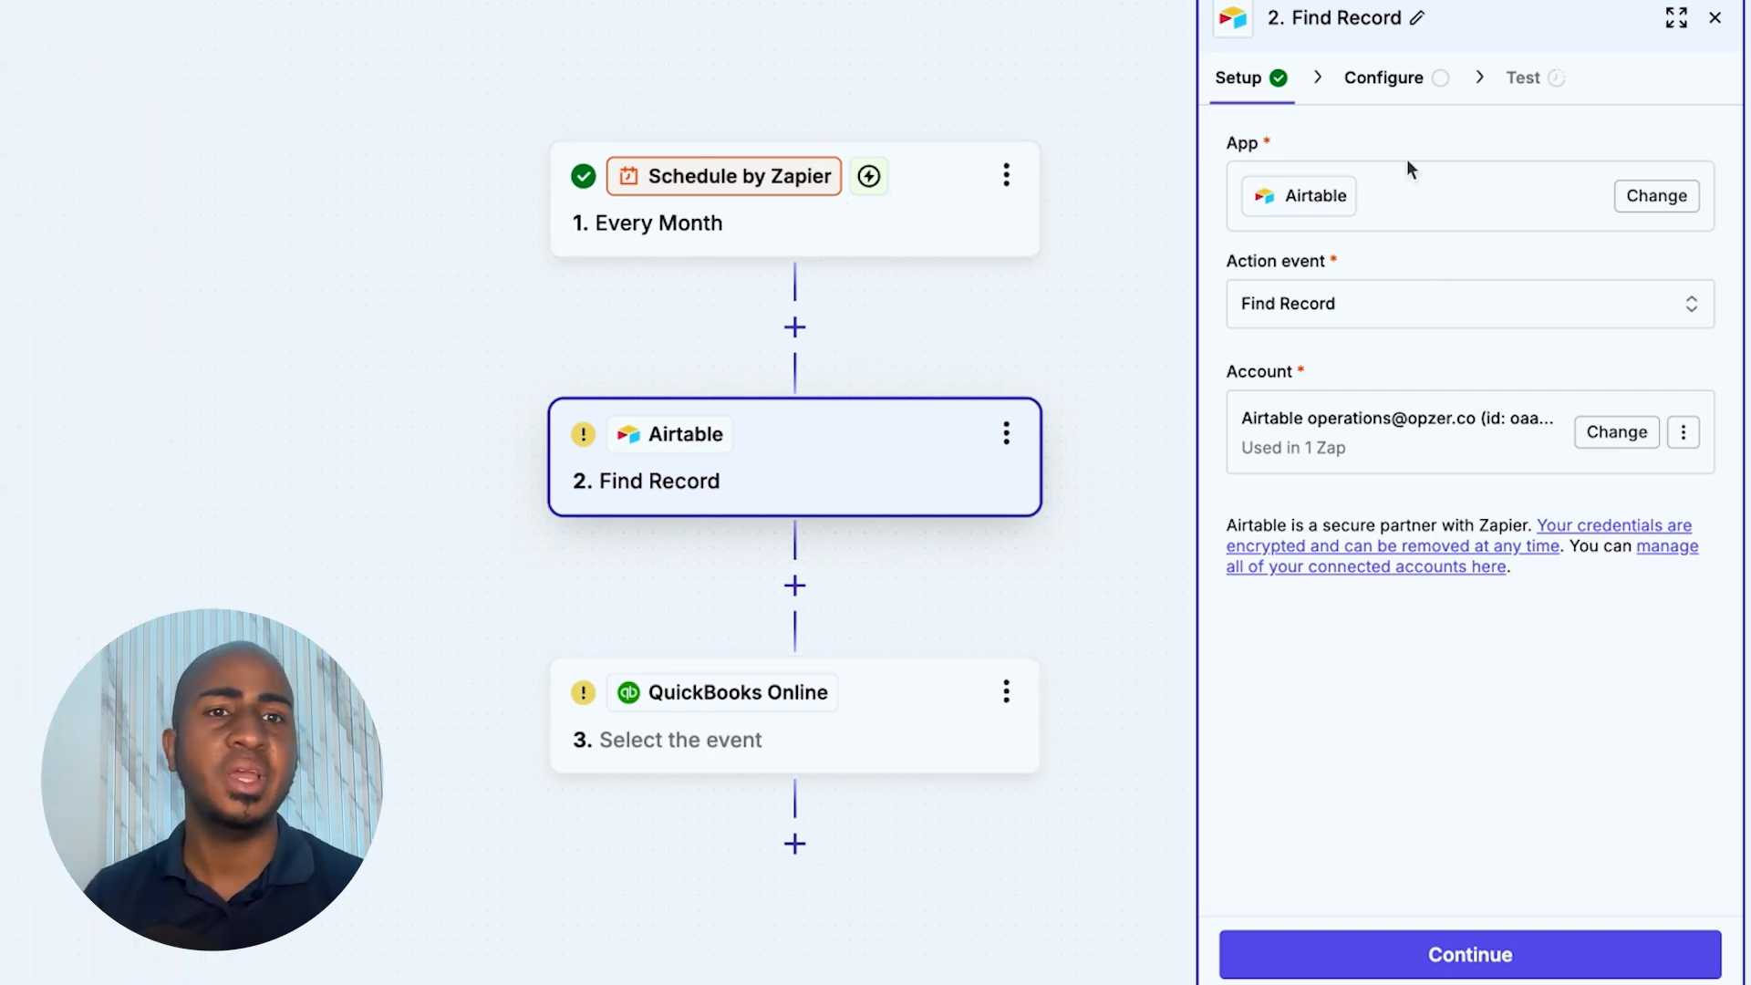
- Configure the Find Record step to use the [DEMO] Accounting CRM base and its Companies table
{"action": "left_click", "coordinate": [1387, 78]}
{"action": "left_click", "coordinate": [1352, 183]}
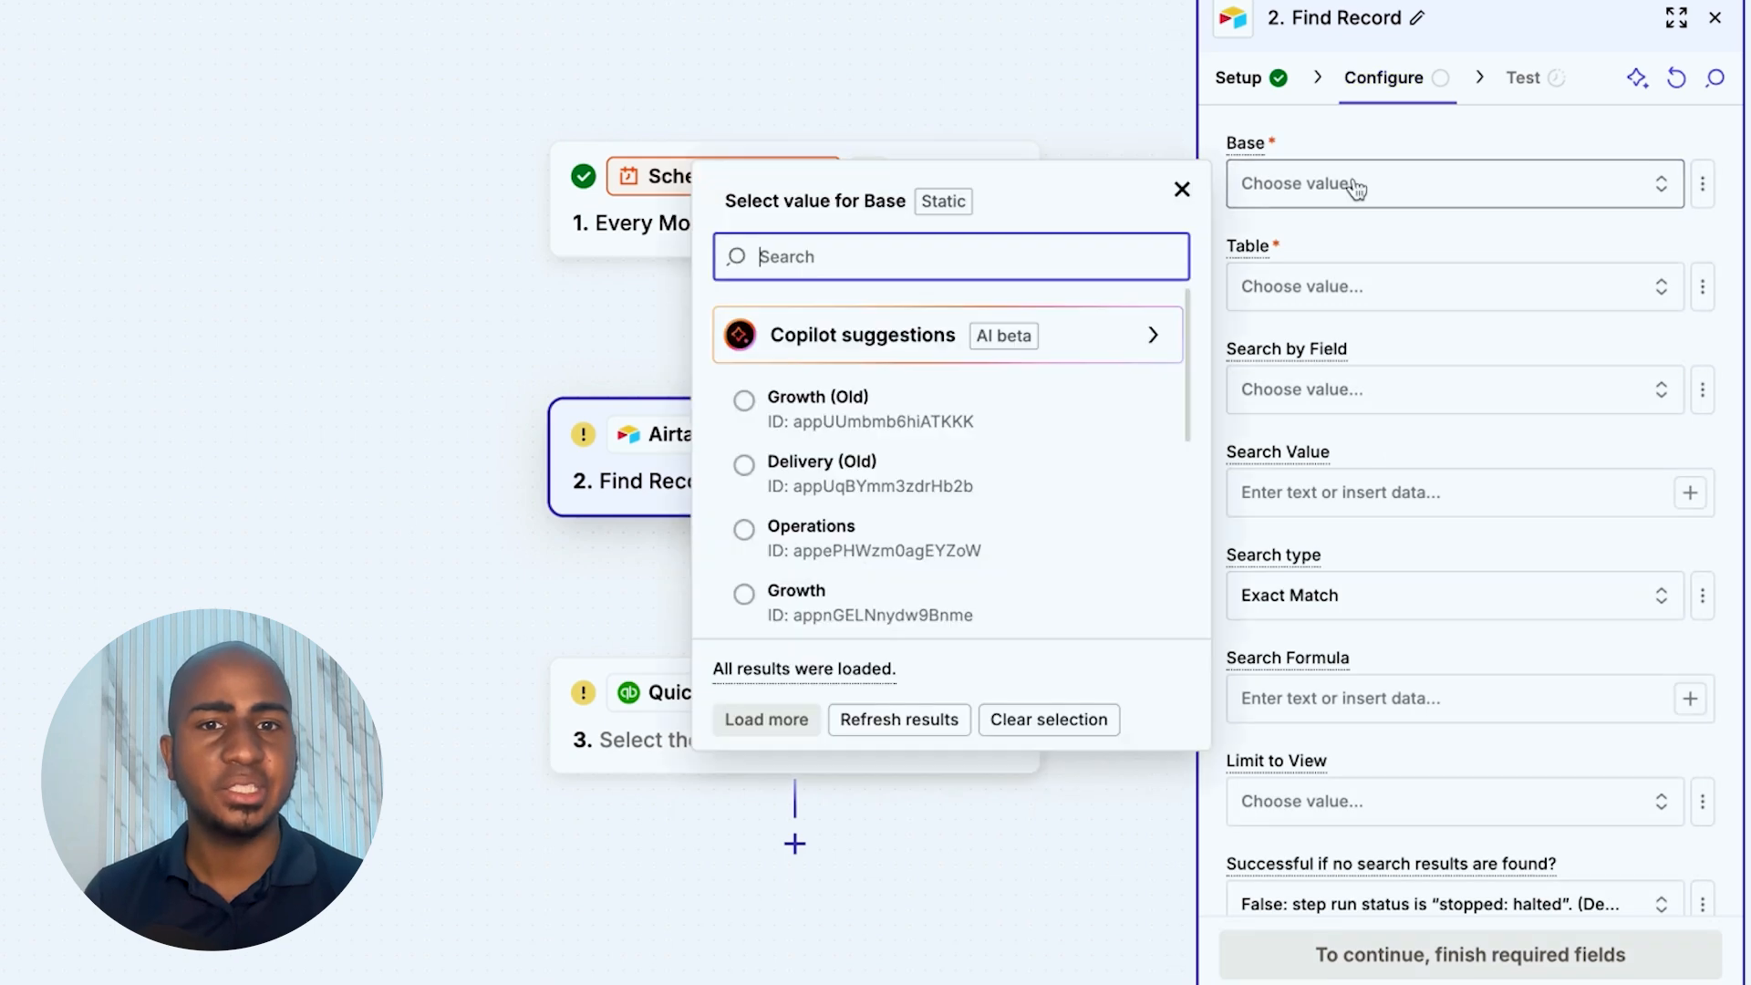
{"action": "type", "text": "c"}
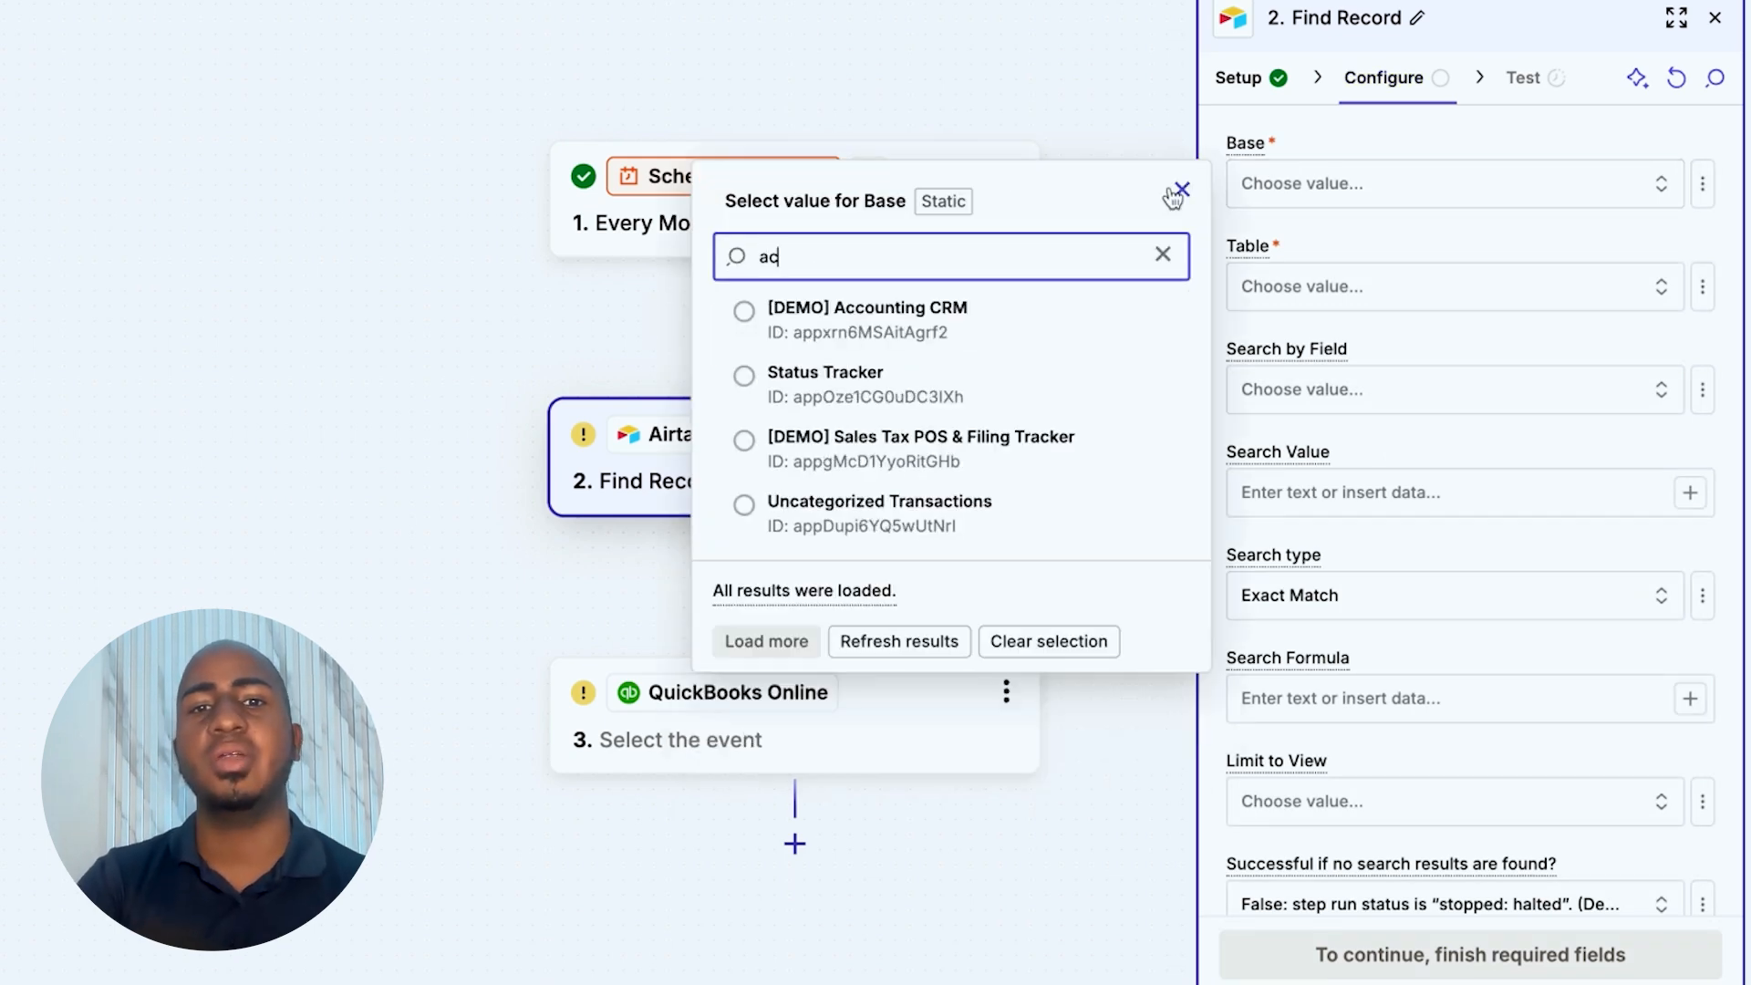
{"action": "key", "text": "Return"}
{"action": "left_click", "coordinate": [1396, 285]}
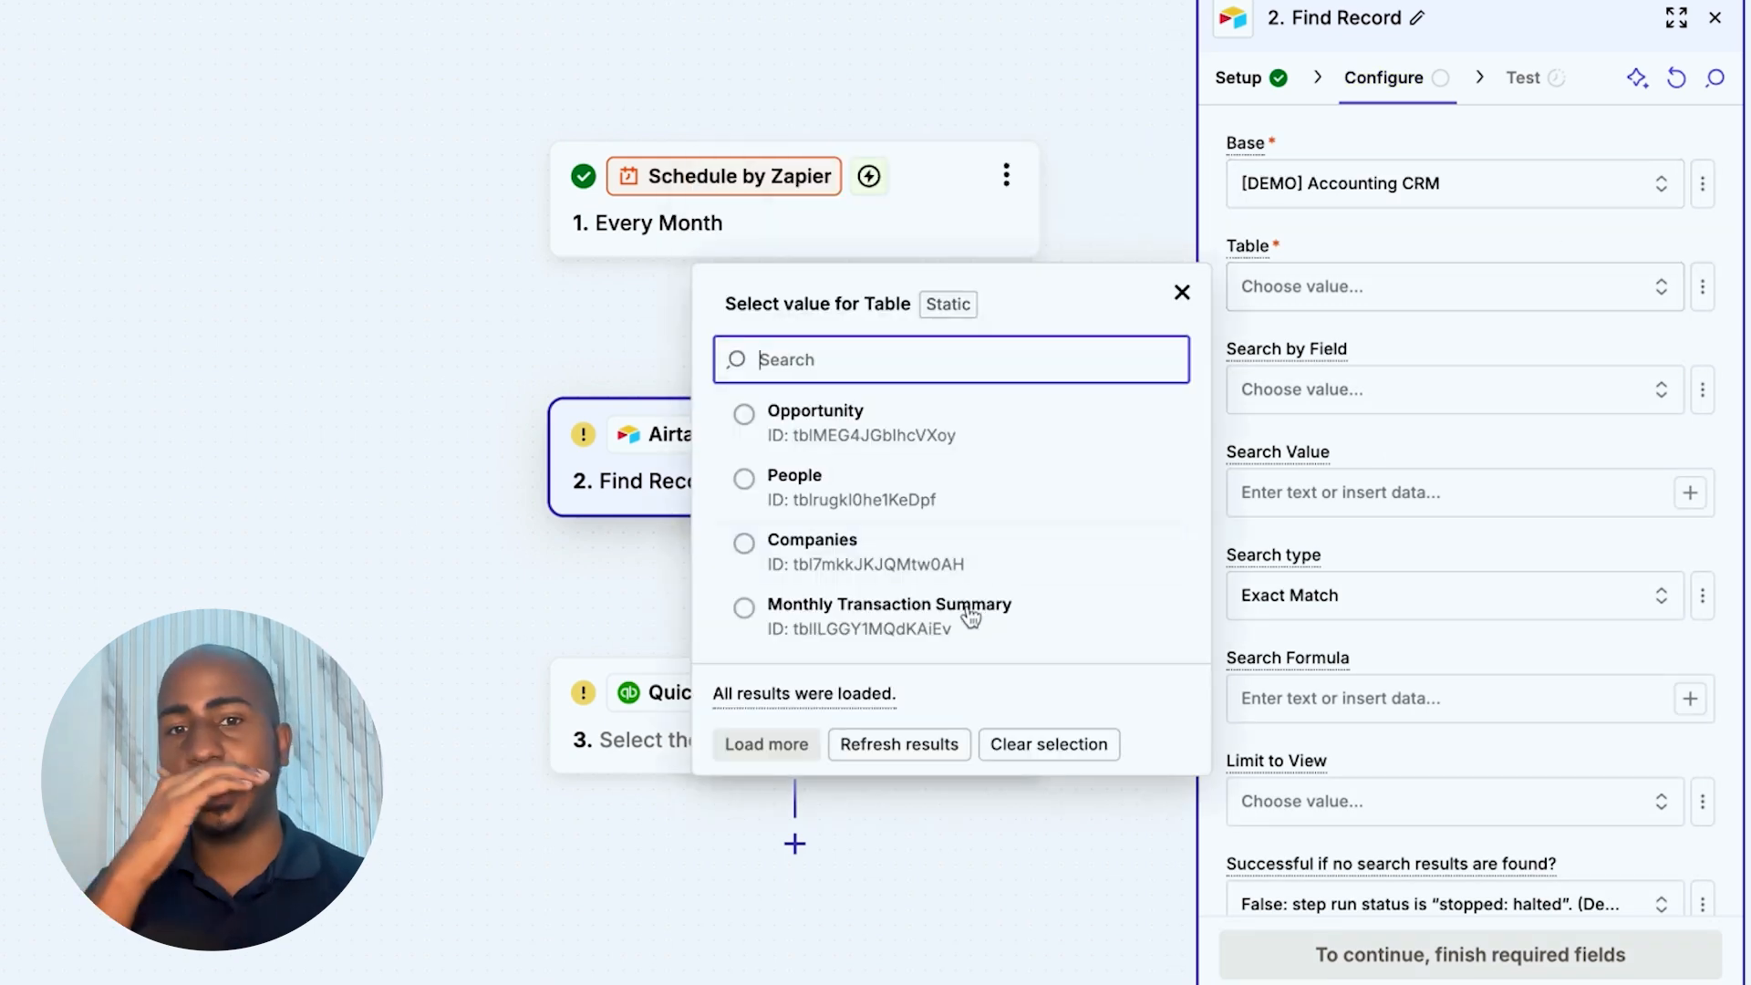
{"action": "left_click", "coordinate": [954, 556]}
- Limit the Find Record search to the Active Clients view
{"action": "scroll", "coordinate": [1532, 384], "scroll_direction": "down", "scroll_amount": 3}
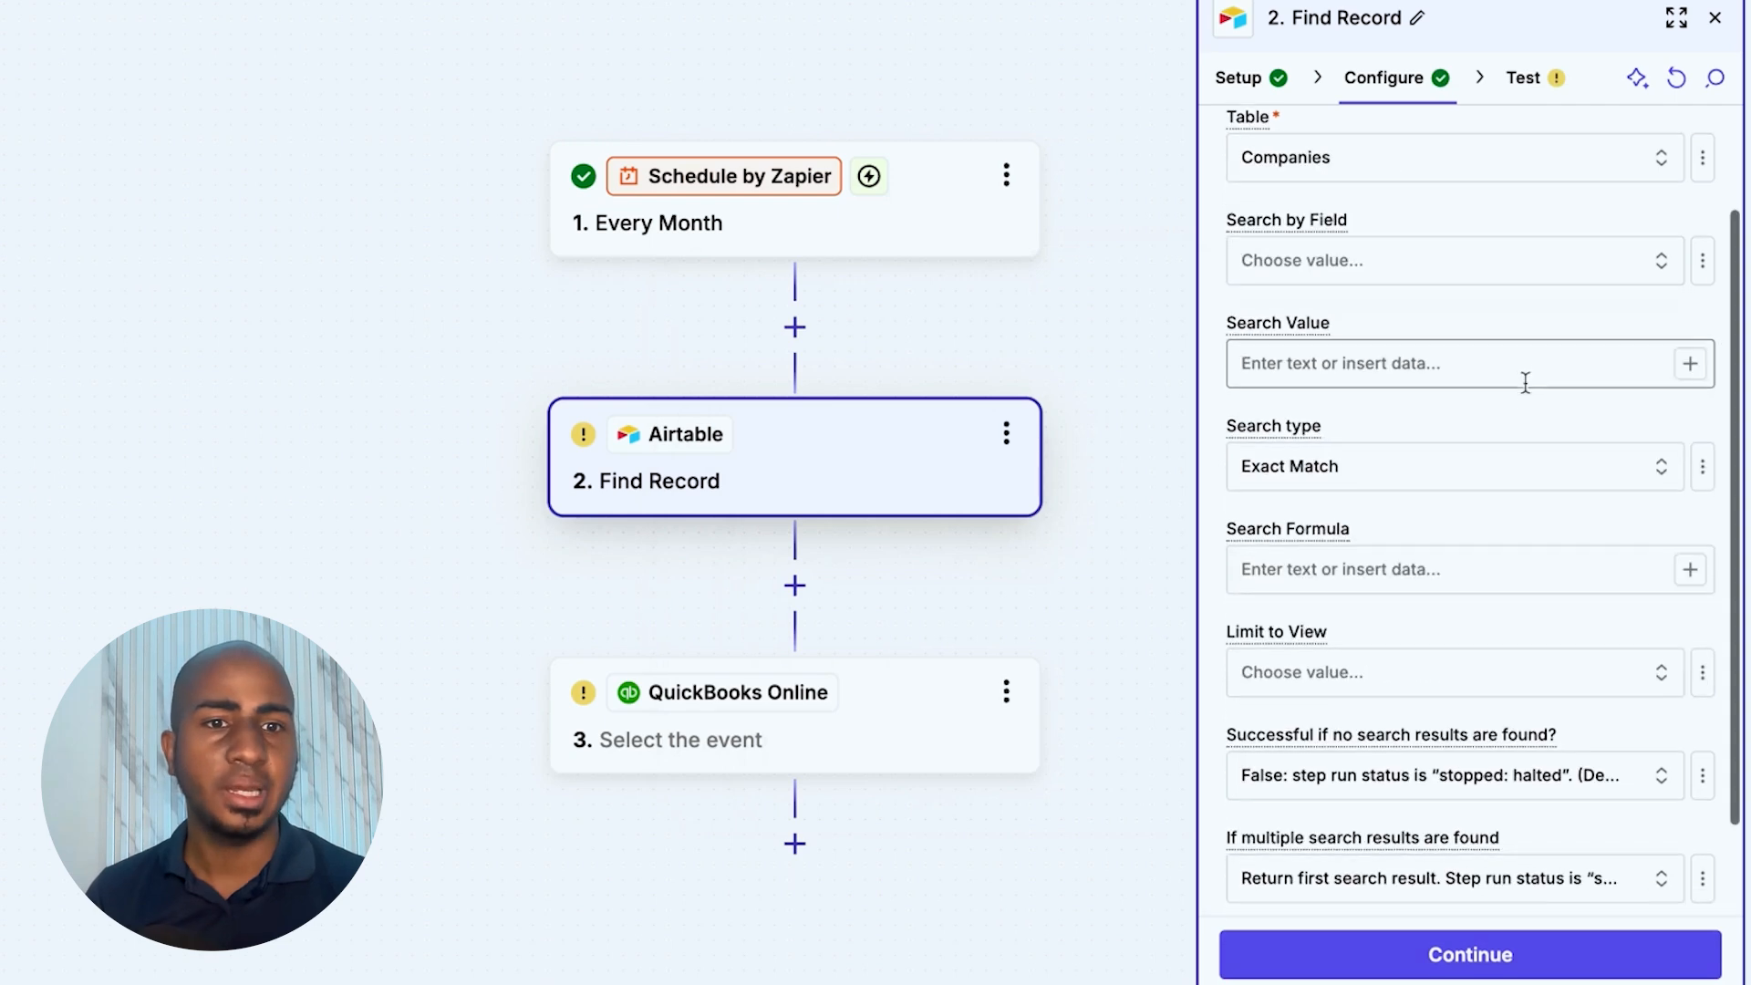
{"action": "left_click", "coordinate": [1452, 568]}
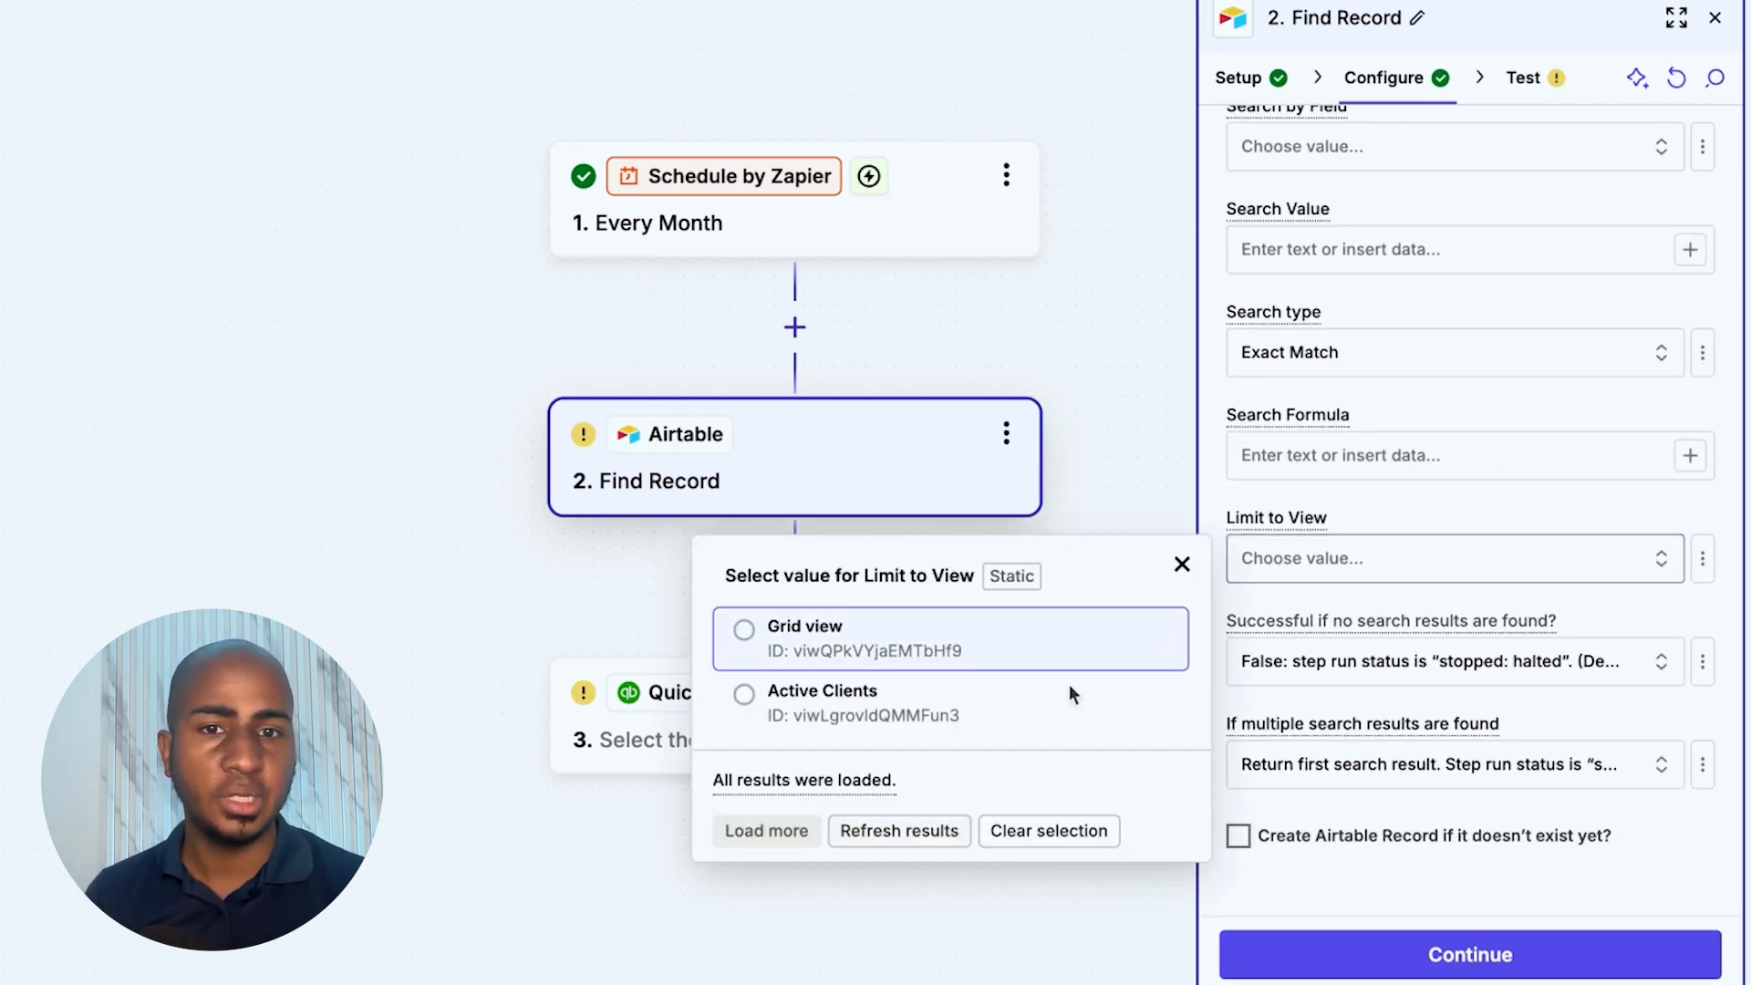
{"action": "left_click", "coordinate": [1018, 706]}
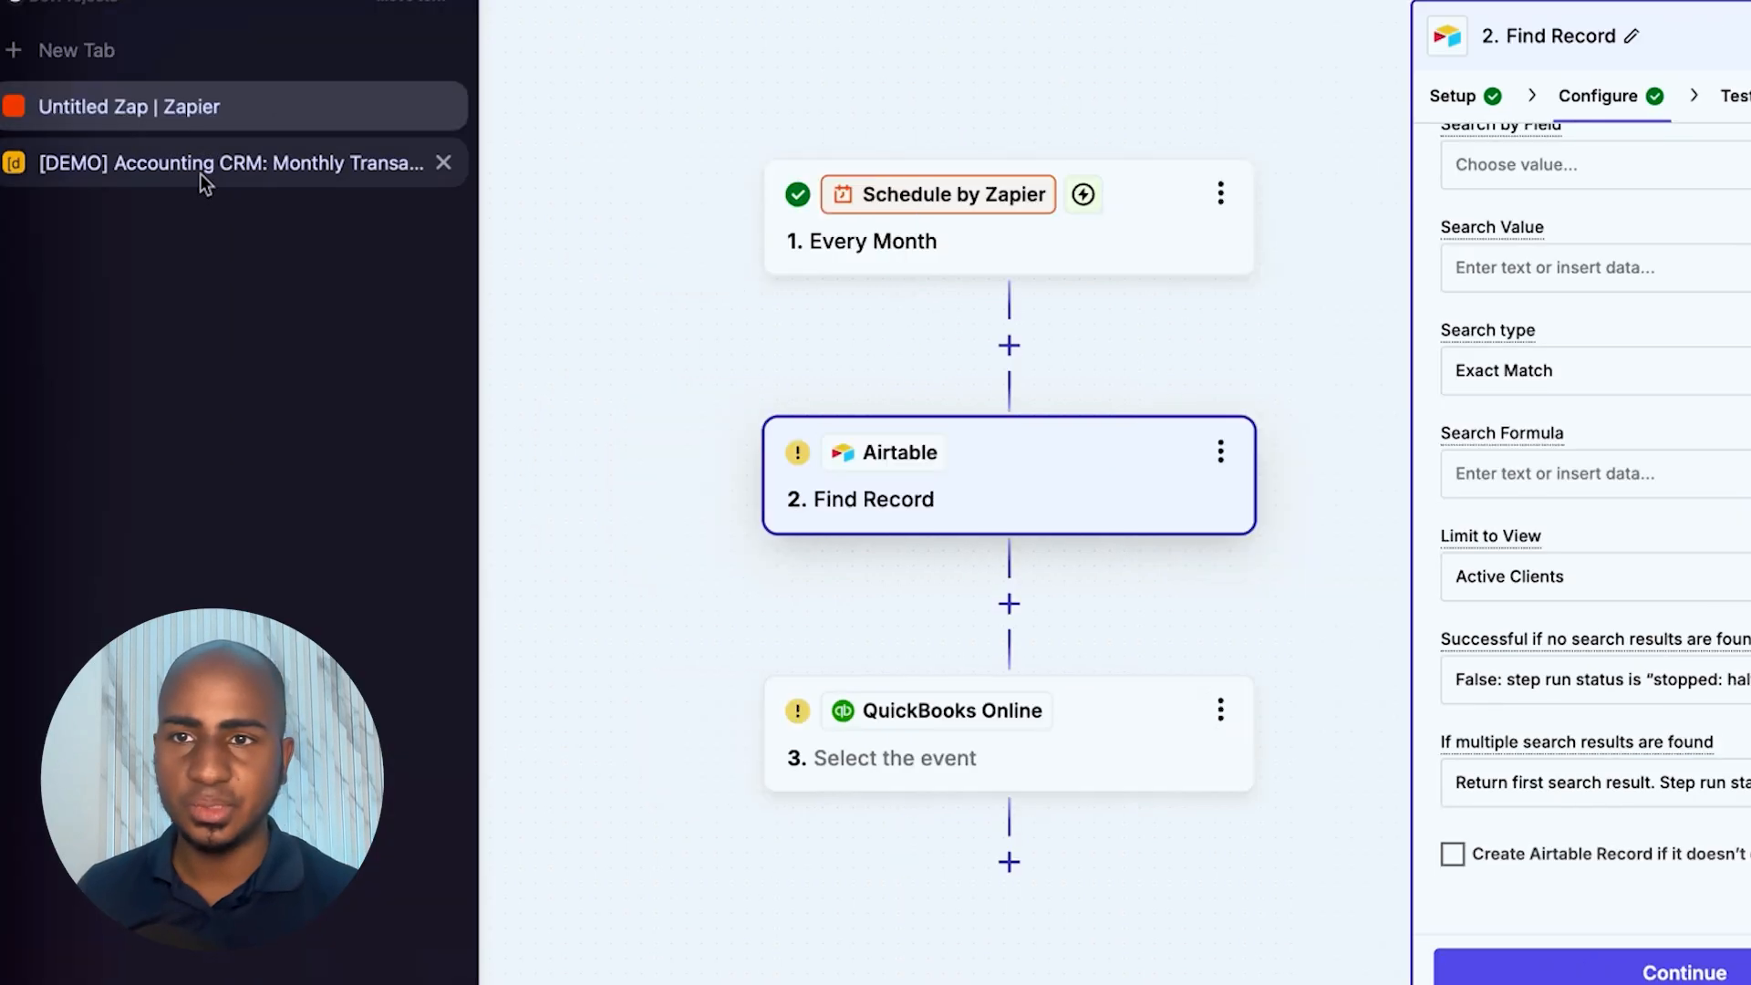
- Review the Active Clients view up to its QBO Company ID field in Airtable and return to the Find Record configuration in Zapier
{"action": "left_click", "coordinate": [200, 173]}
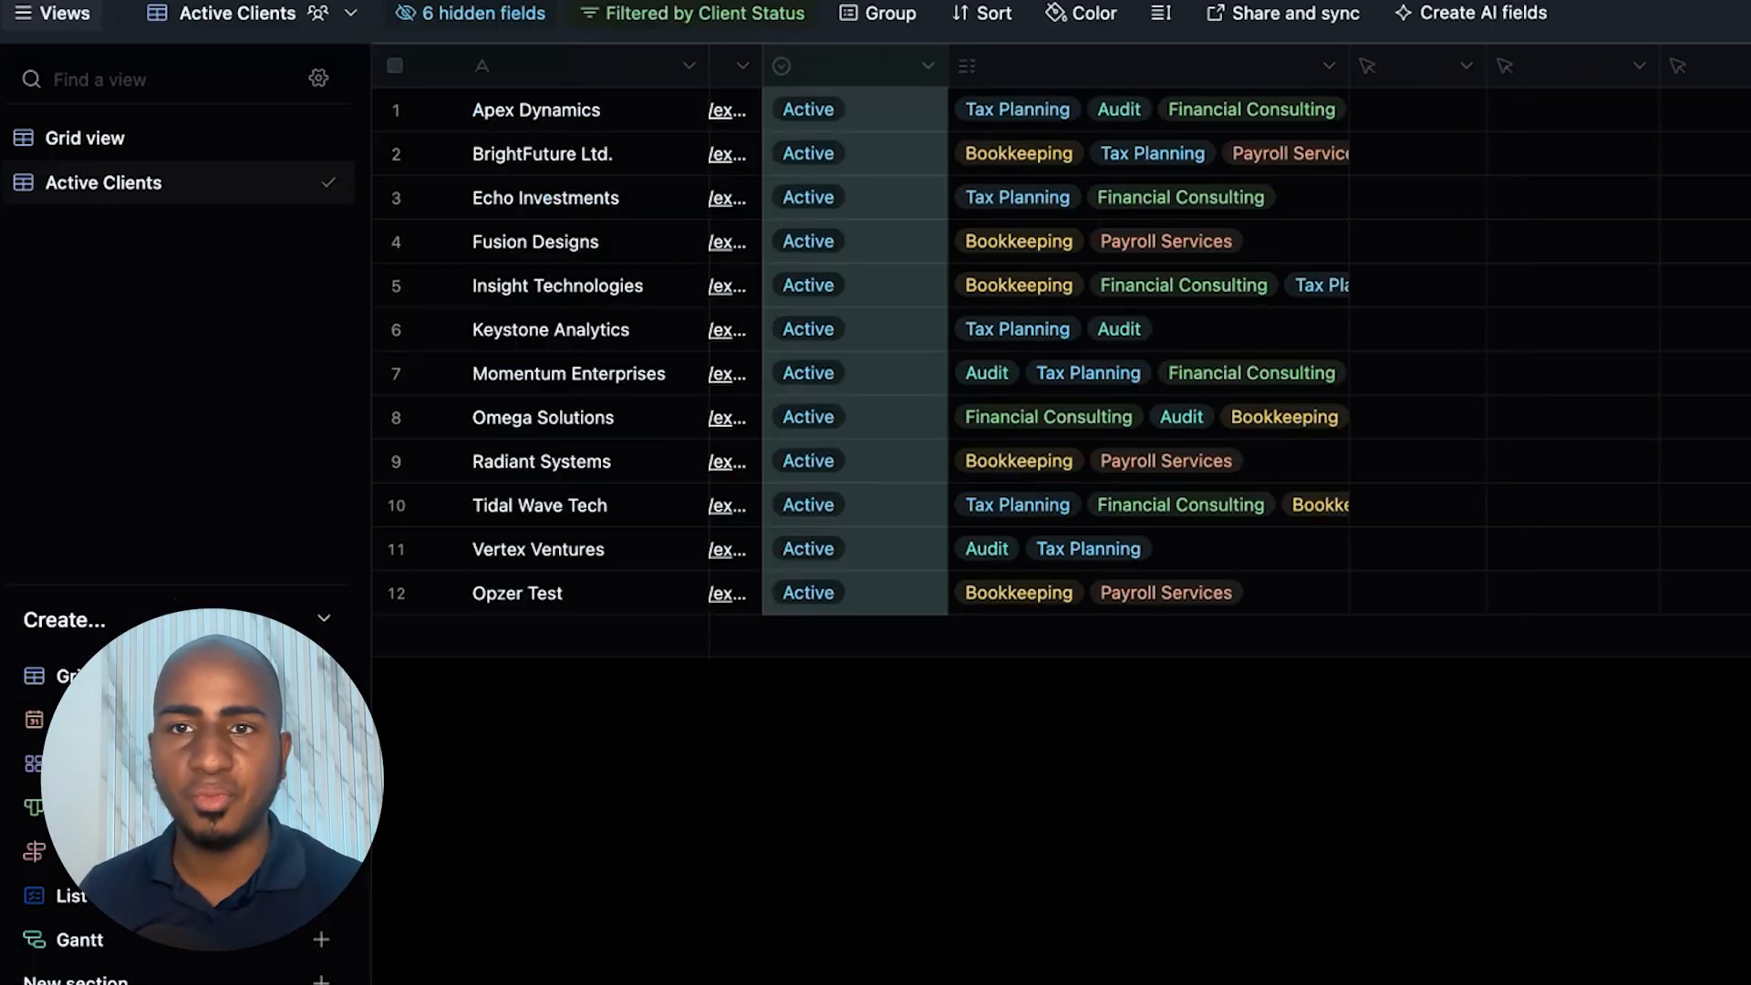
{"action": "scroll", "coordinate": [1049, 369], "scroll_direction": "right", "scroll_amount": 5}
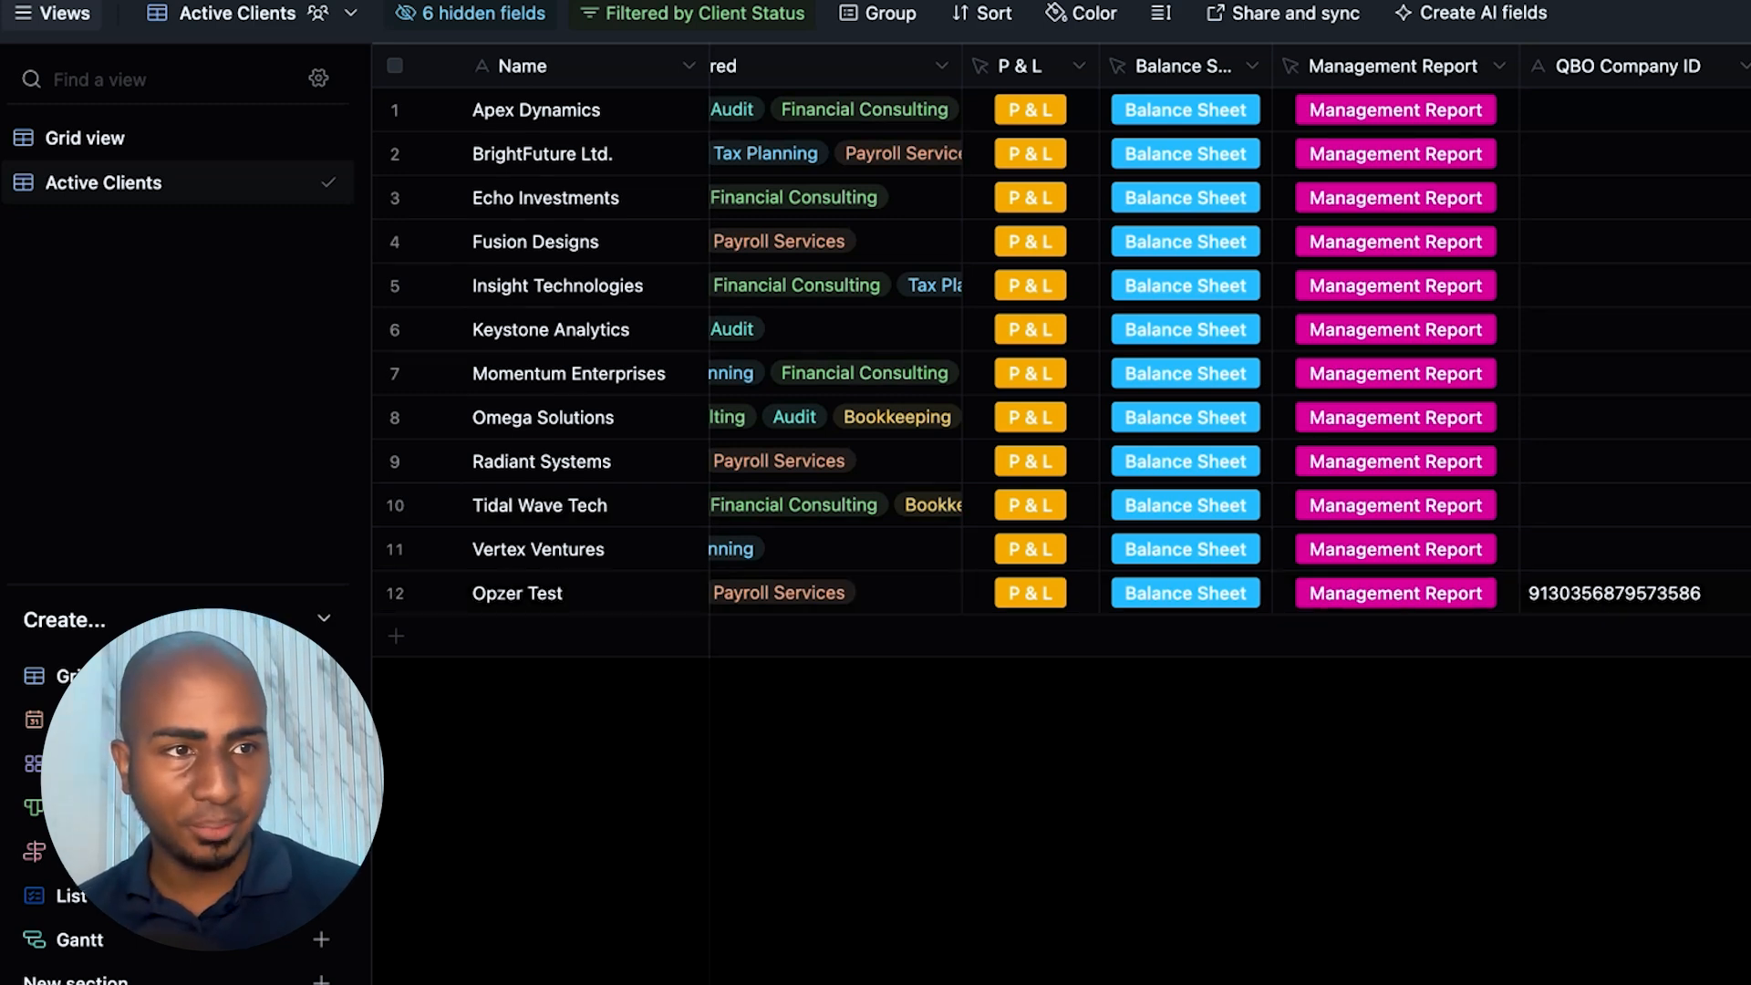
{"action": "left_click", "coordinate": [223, 108]}
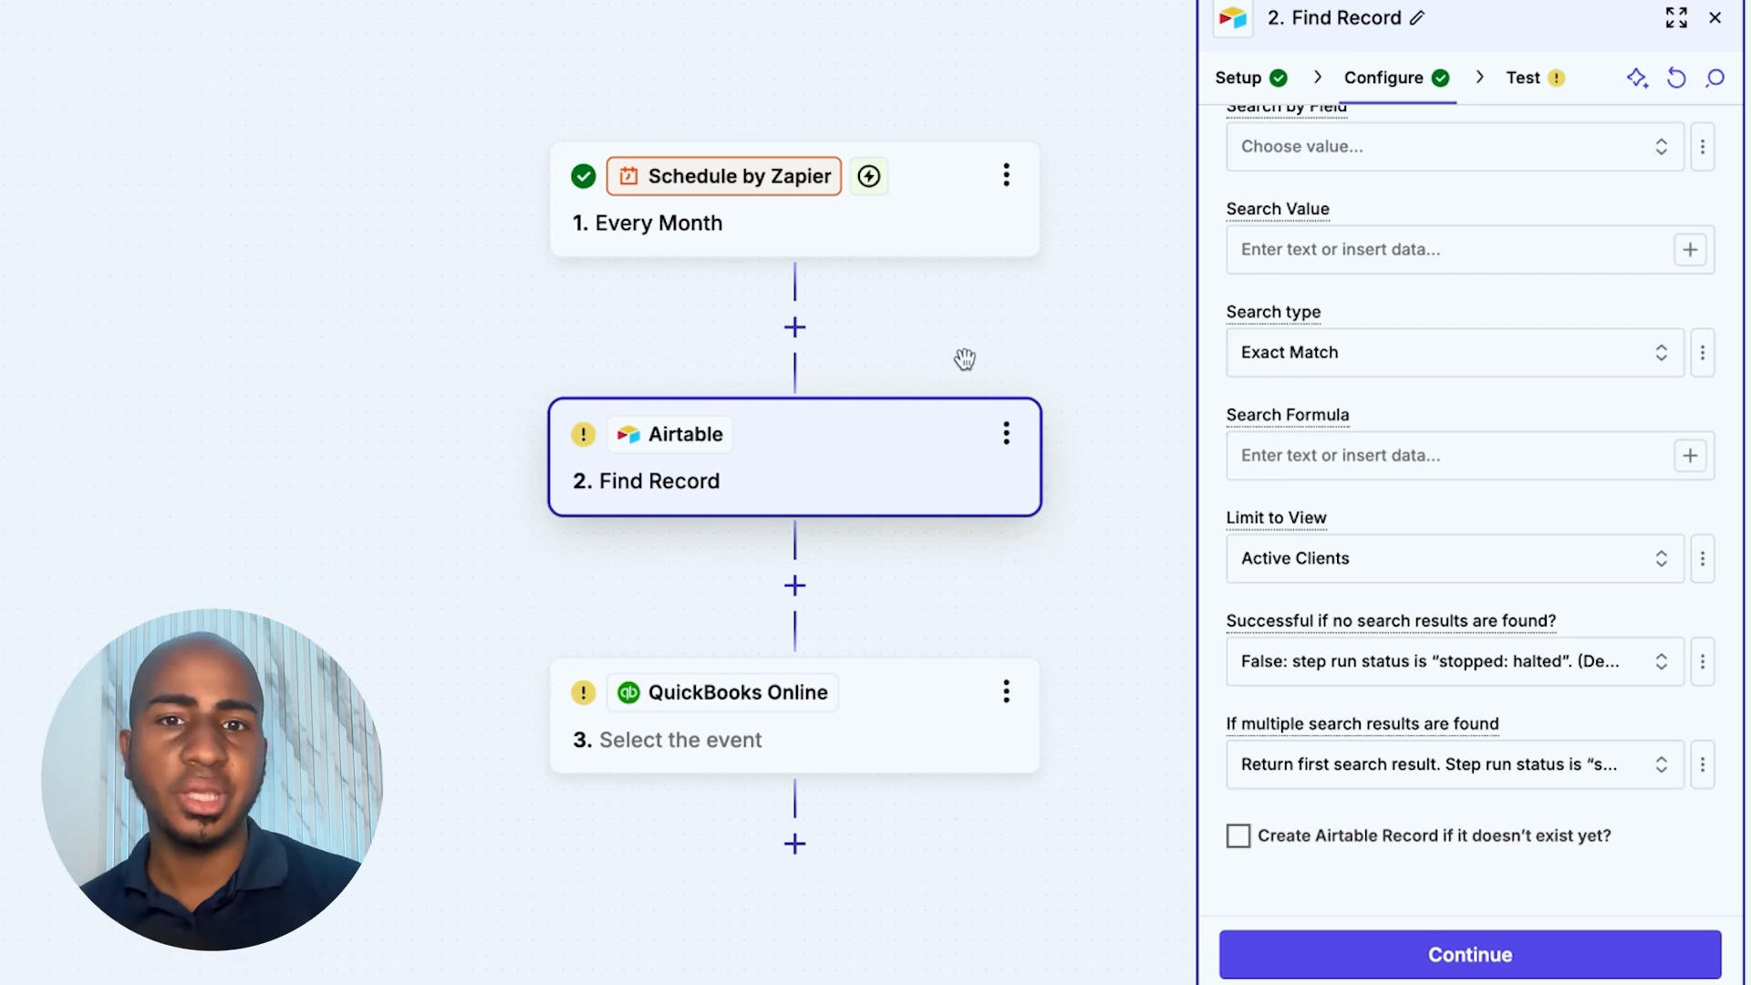
{"action": "scroll", "coordinate": [1287, 566], "scroll_direction": "up", "scroll_amount": 2}
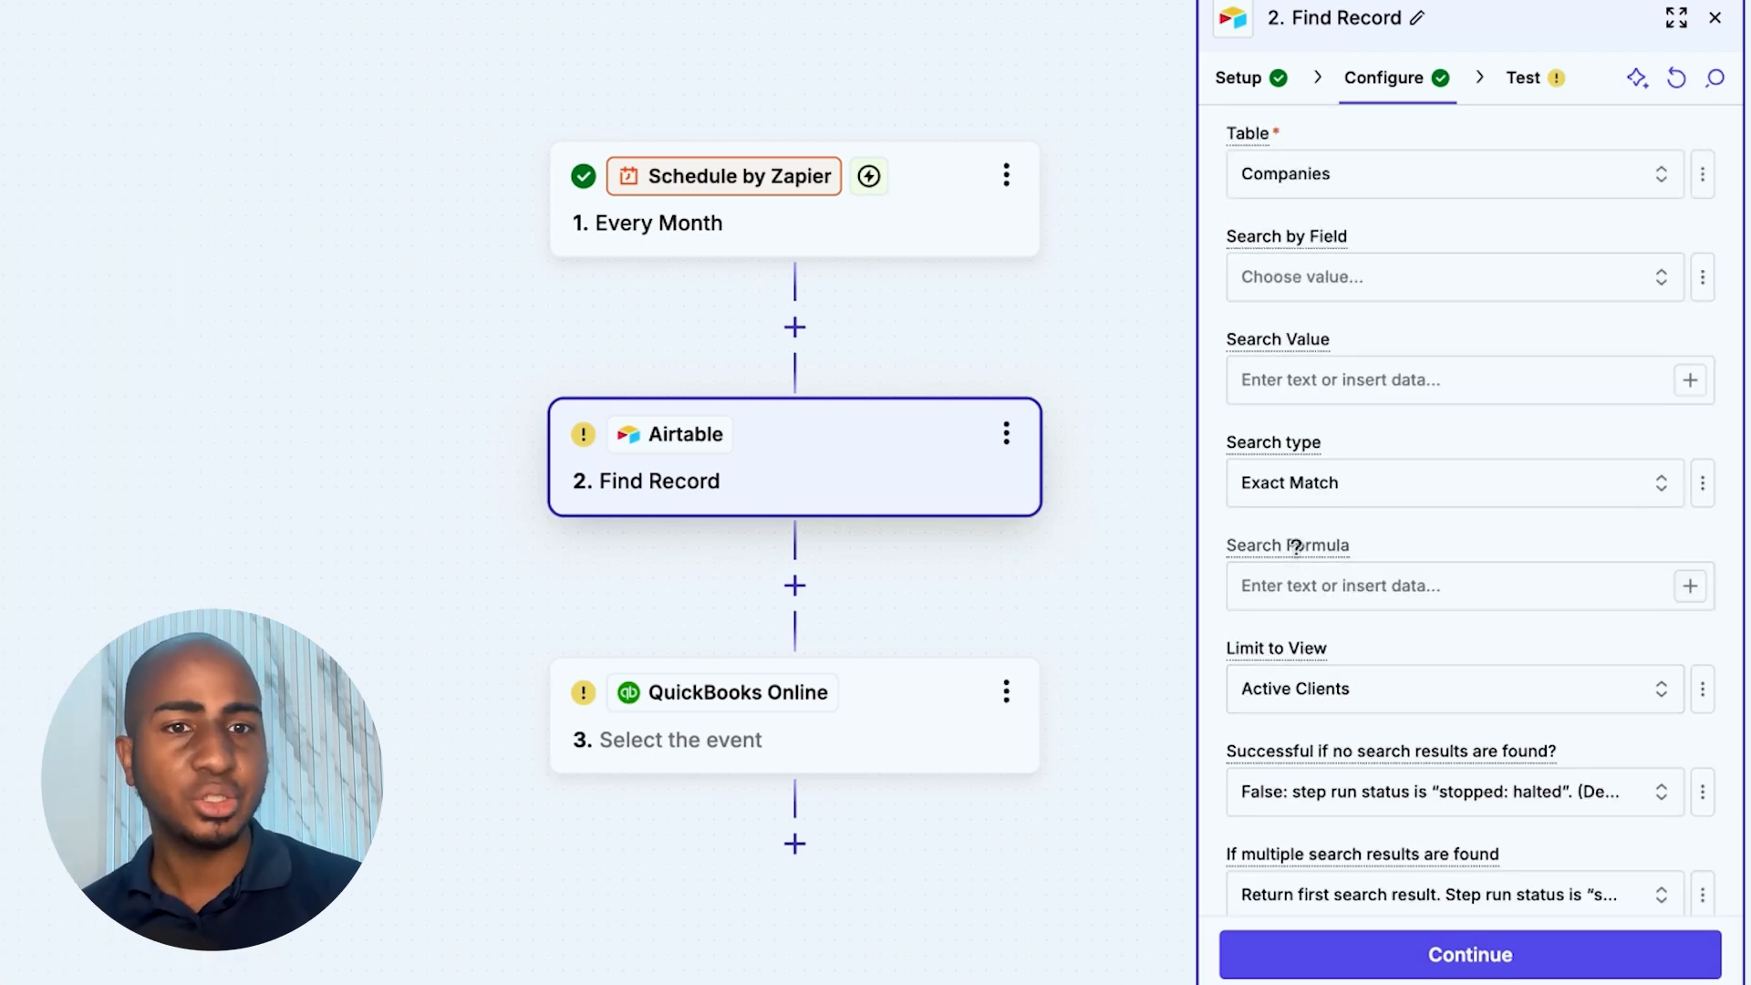
- Switch to the Active Clients view in Airtable and start a new Formula field after QBO Company ID
{"action": "left_click", "coordinate": [91, 145]}
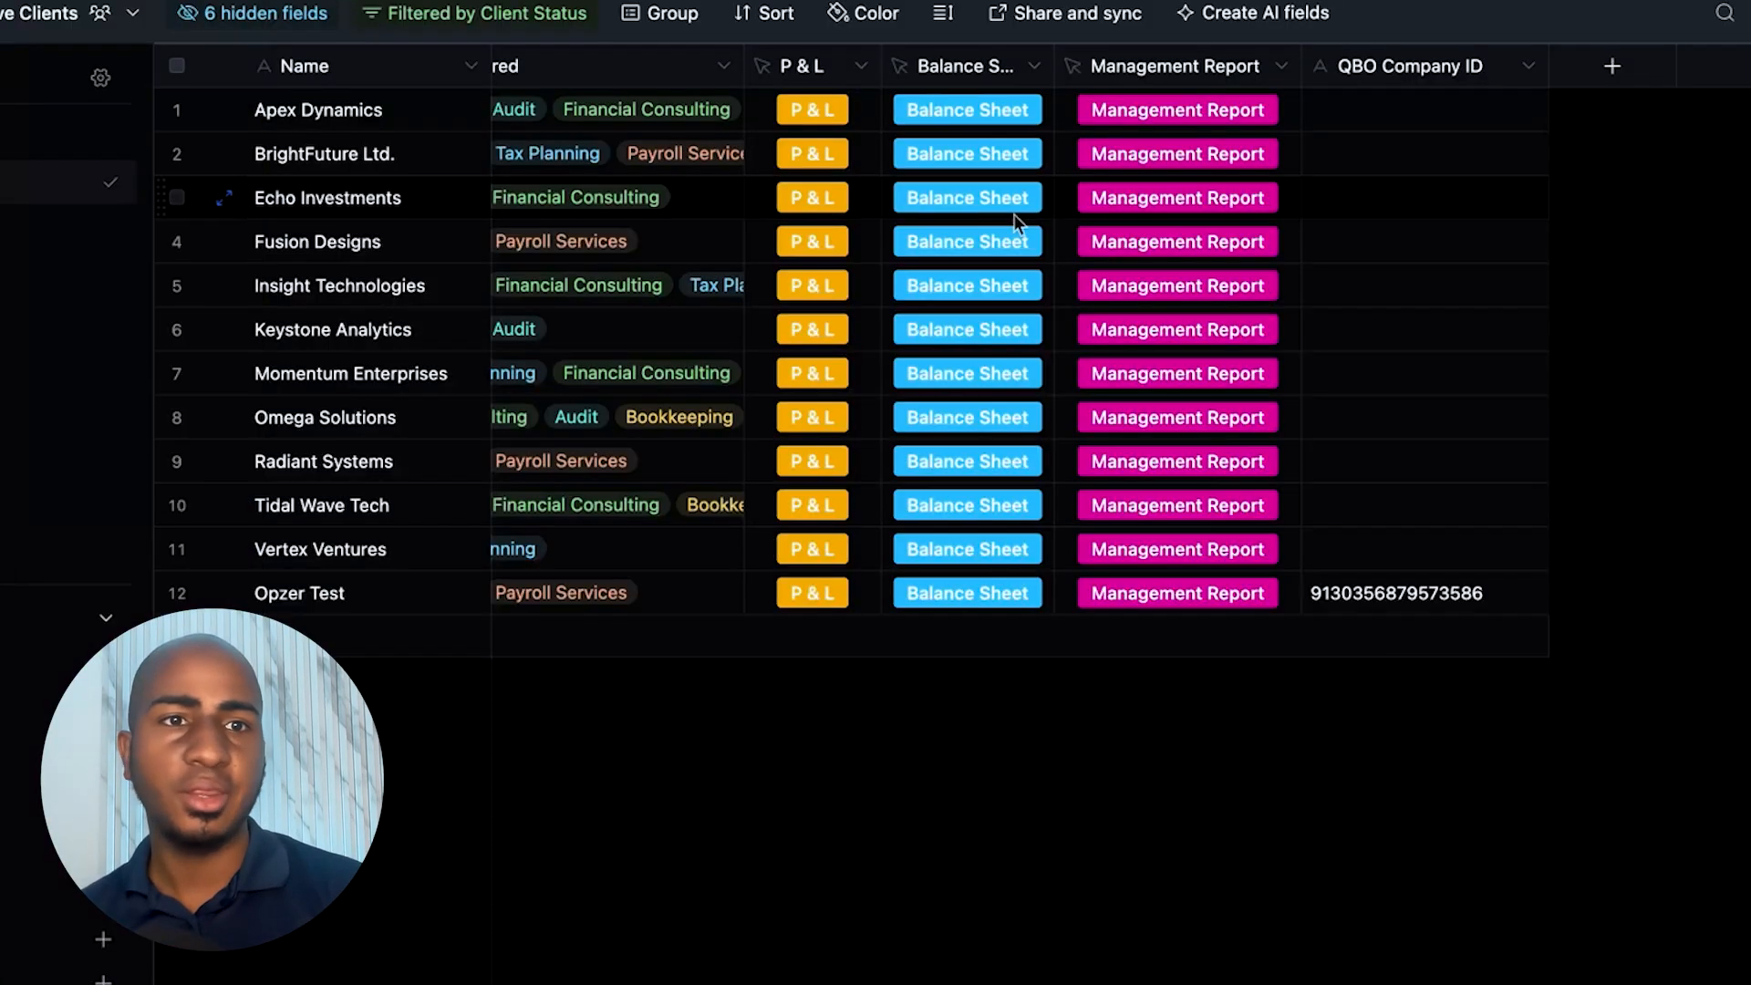
{"action": "left_click", "coordinate": [1604, 80]}
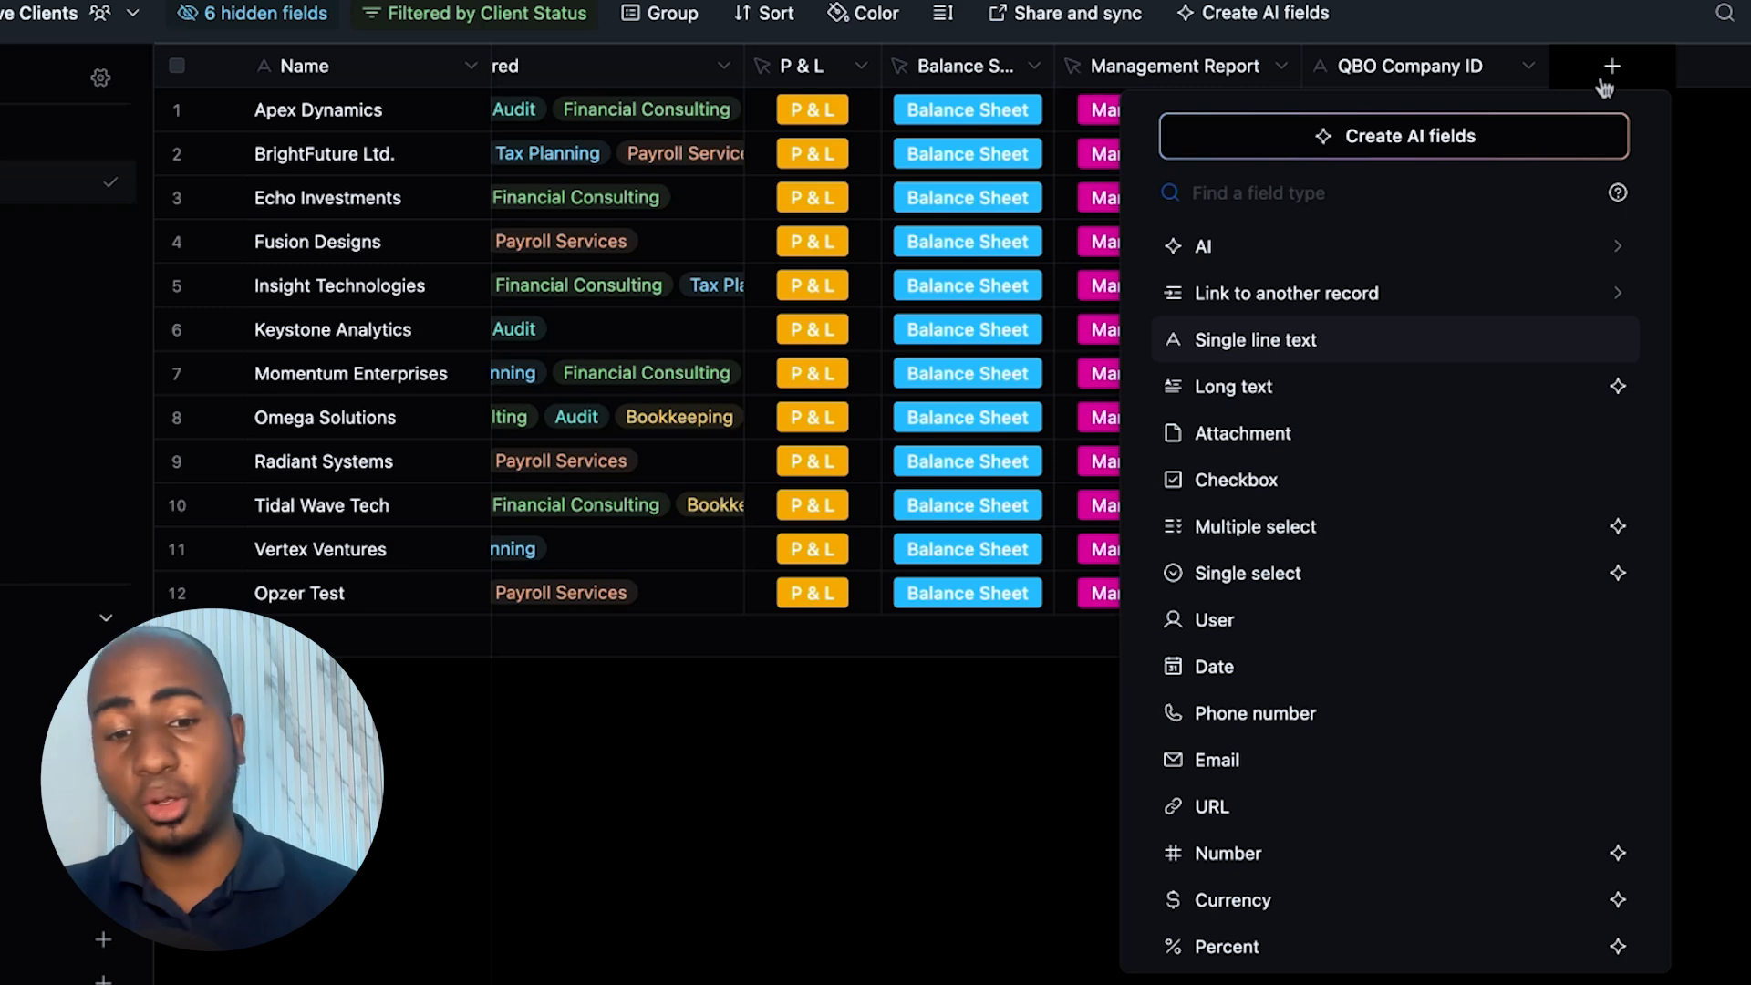
{"action": "type", "text": "for"}
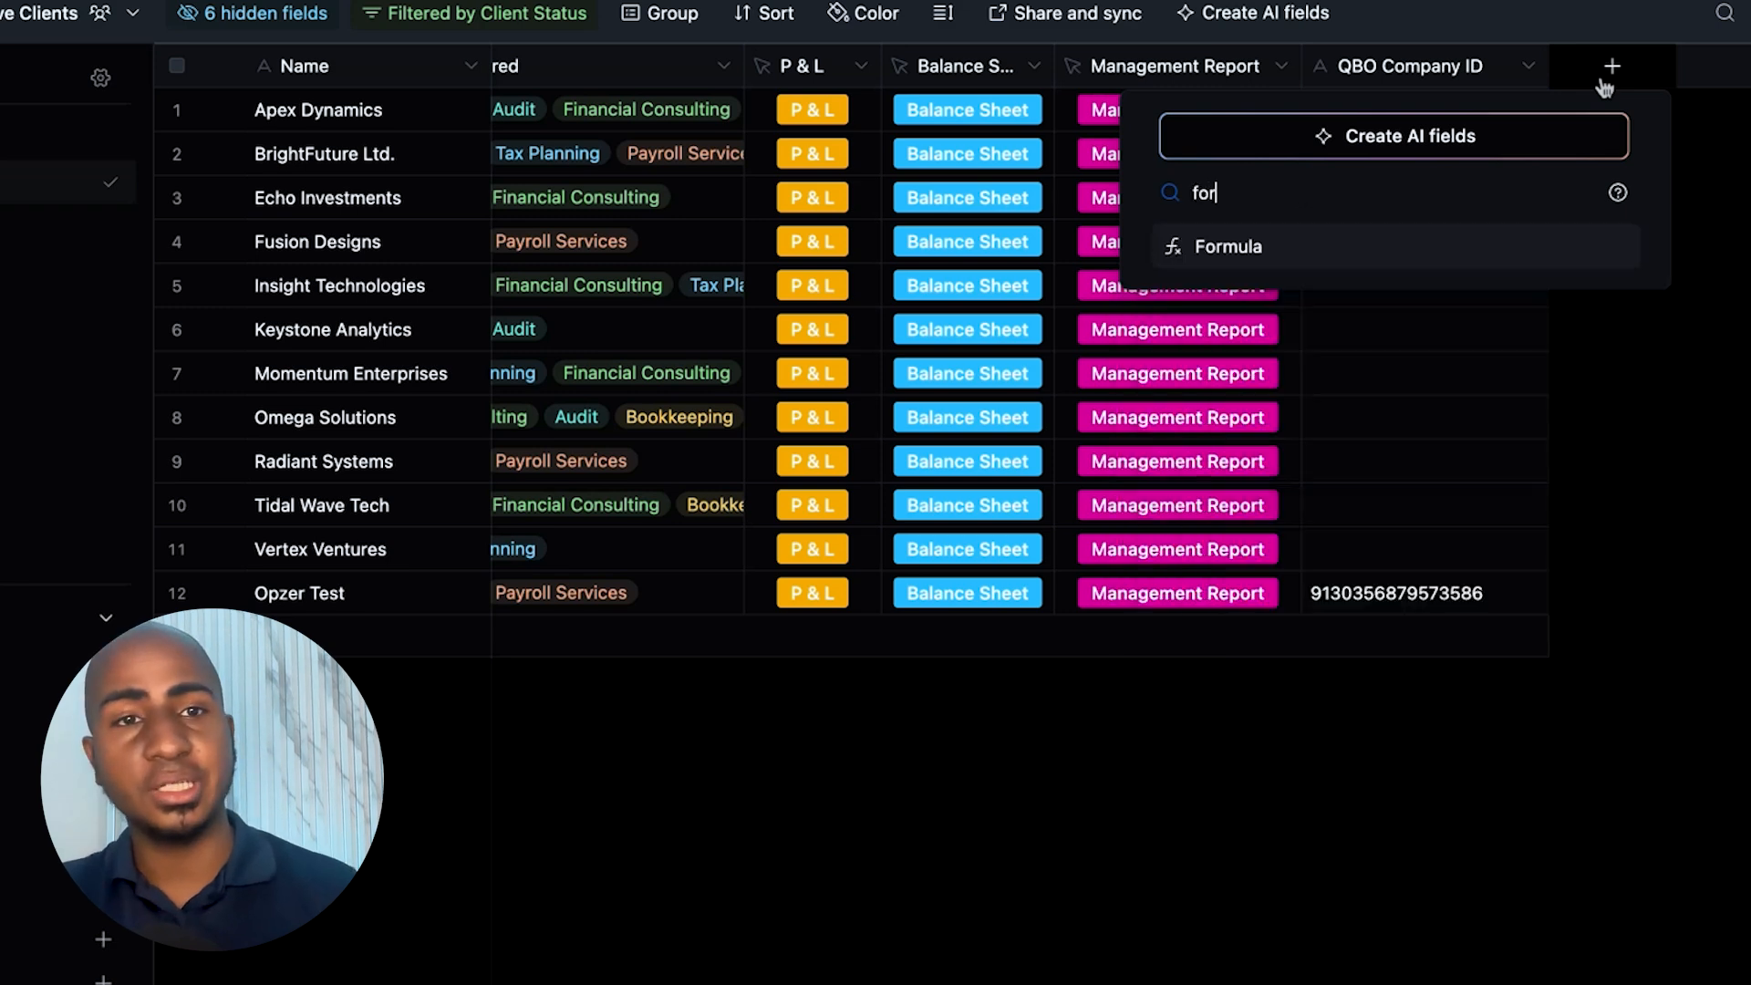
{"action": "left_click", "coordinate": [1363, 258]}
{"action": "left_click", "coordinate": [1382, 358]}
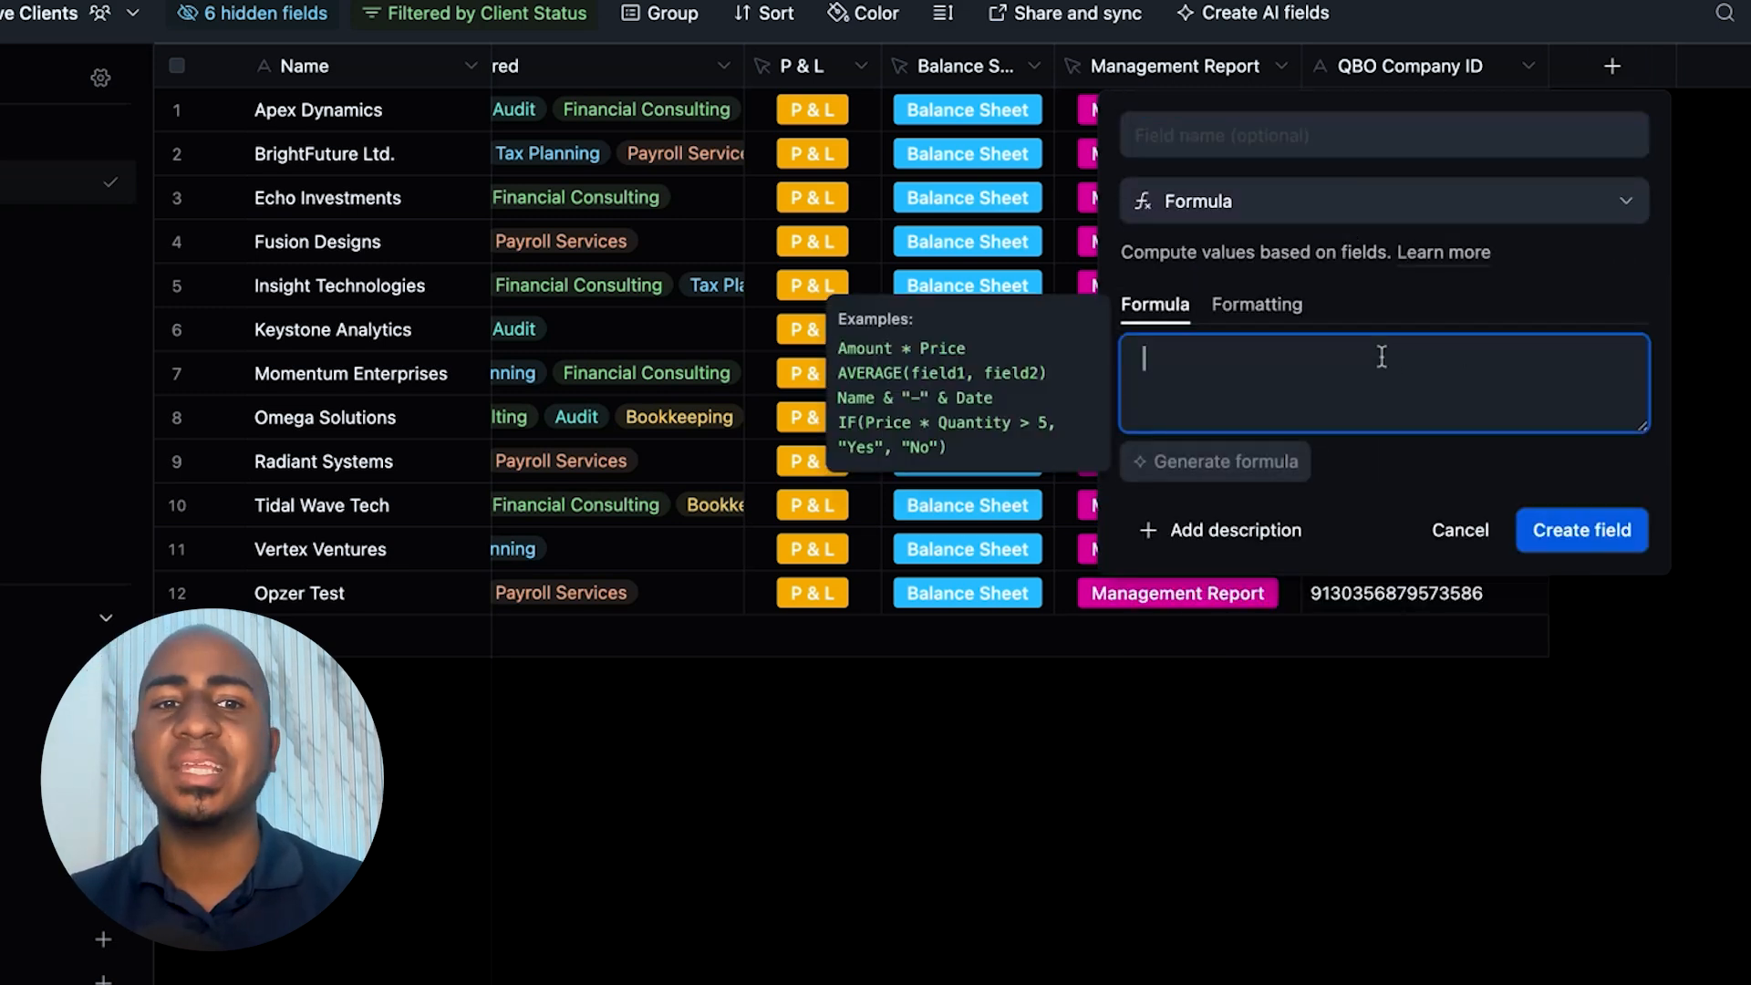
- Generate a formula with AI that gives 1 if the QuickBooks company is available and 0 if not, copy it and create the field
{"action": "left_click", "coordinate": [1290, 461]}
{"action": "key", "text": "alt+space"}
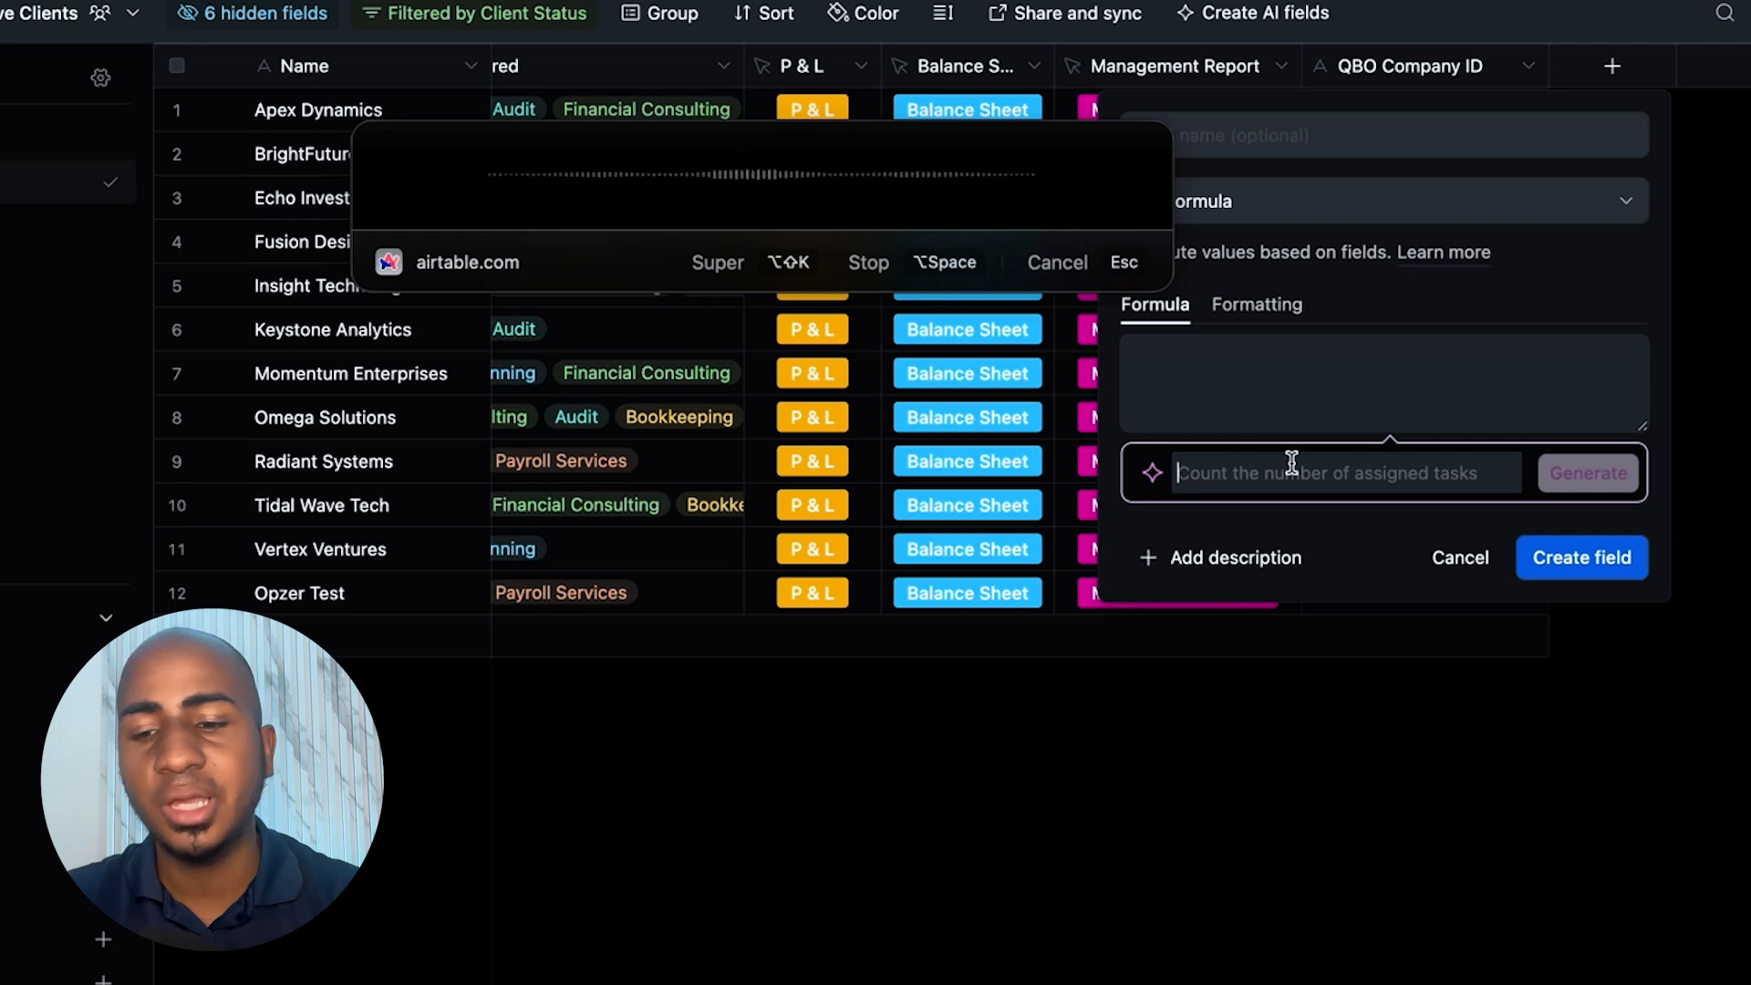
{"action": "key", "text": "alt+space"}
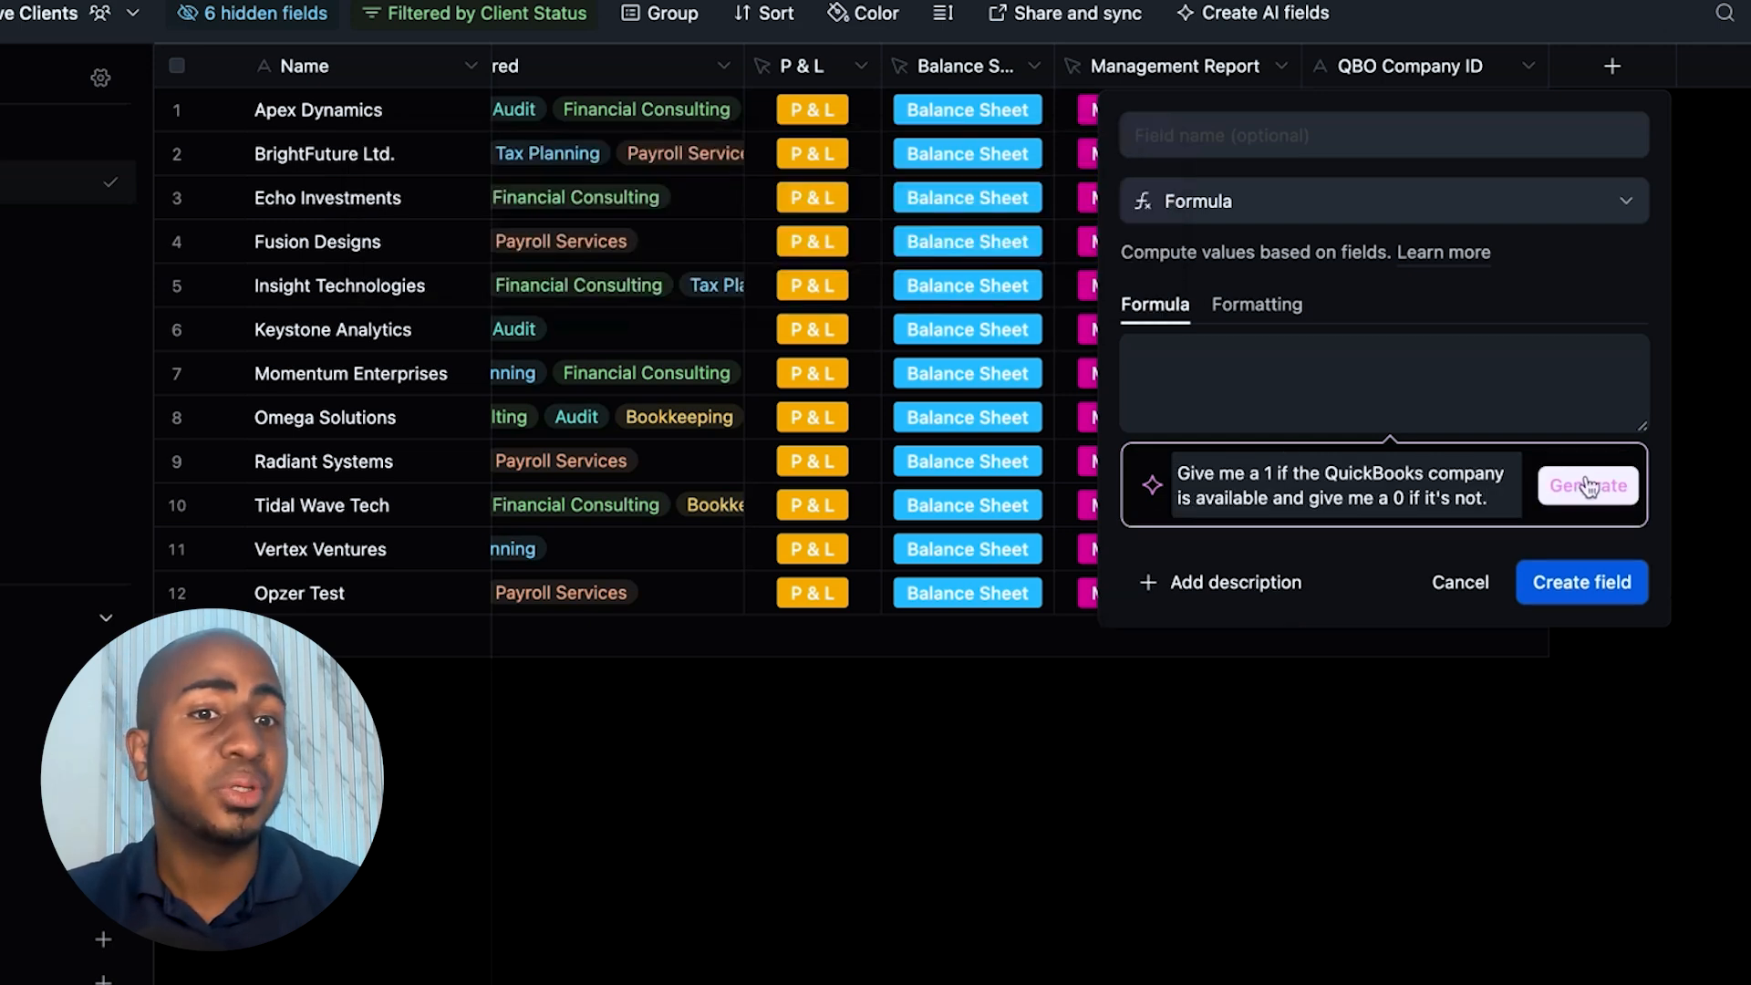
{"action": "left_click", "coordinate": [1589, 488]}
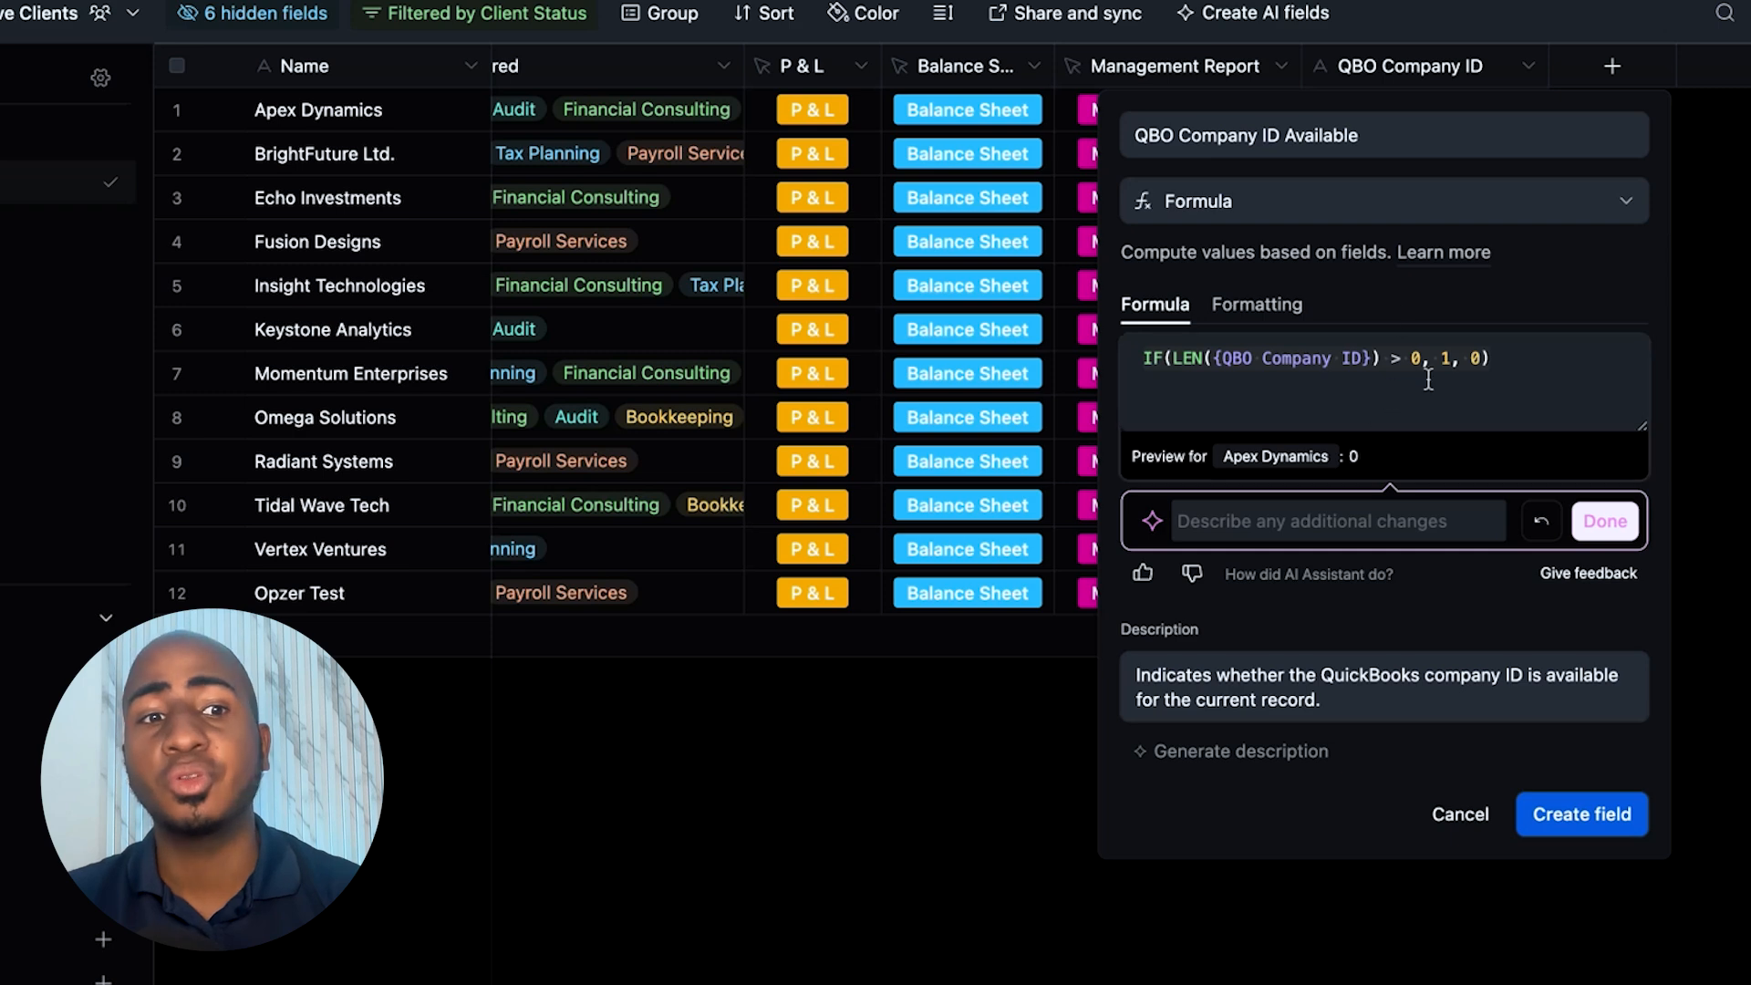
{"action": "left_click", "coordinate": [1499, 381]}
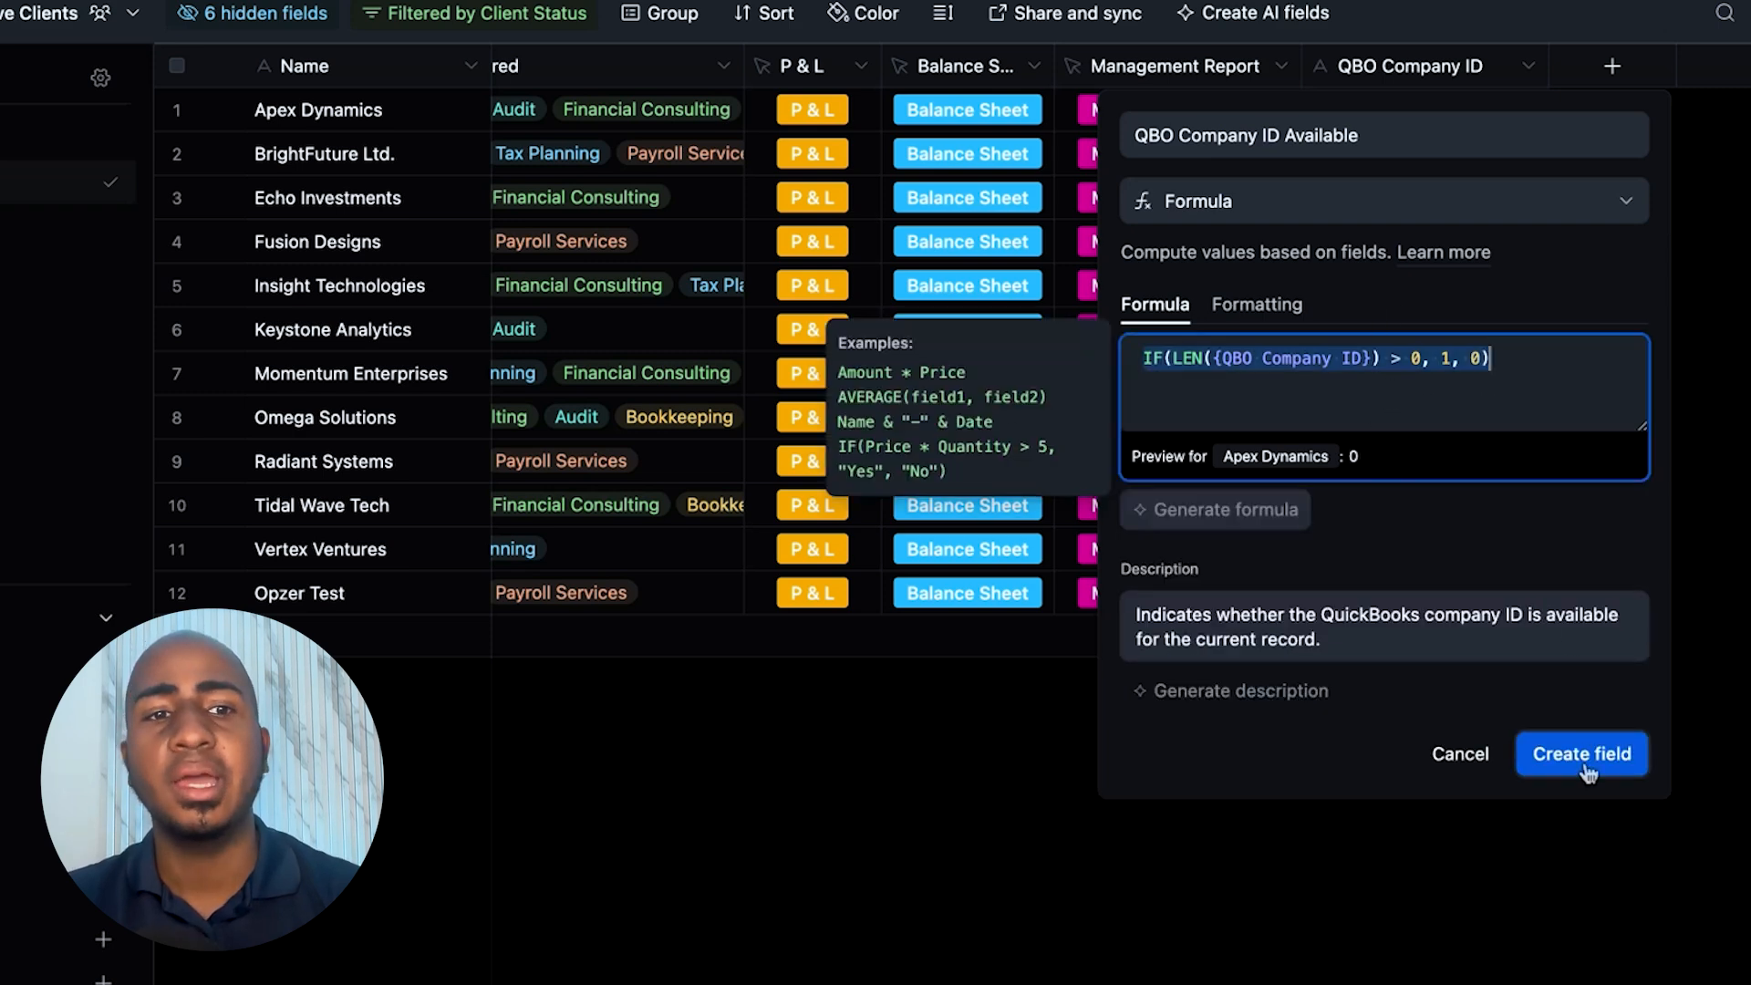
{"action": "left_click", "coordinate": [1548, 744]}
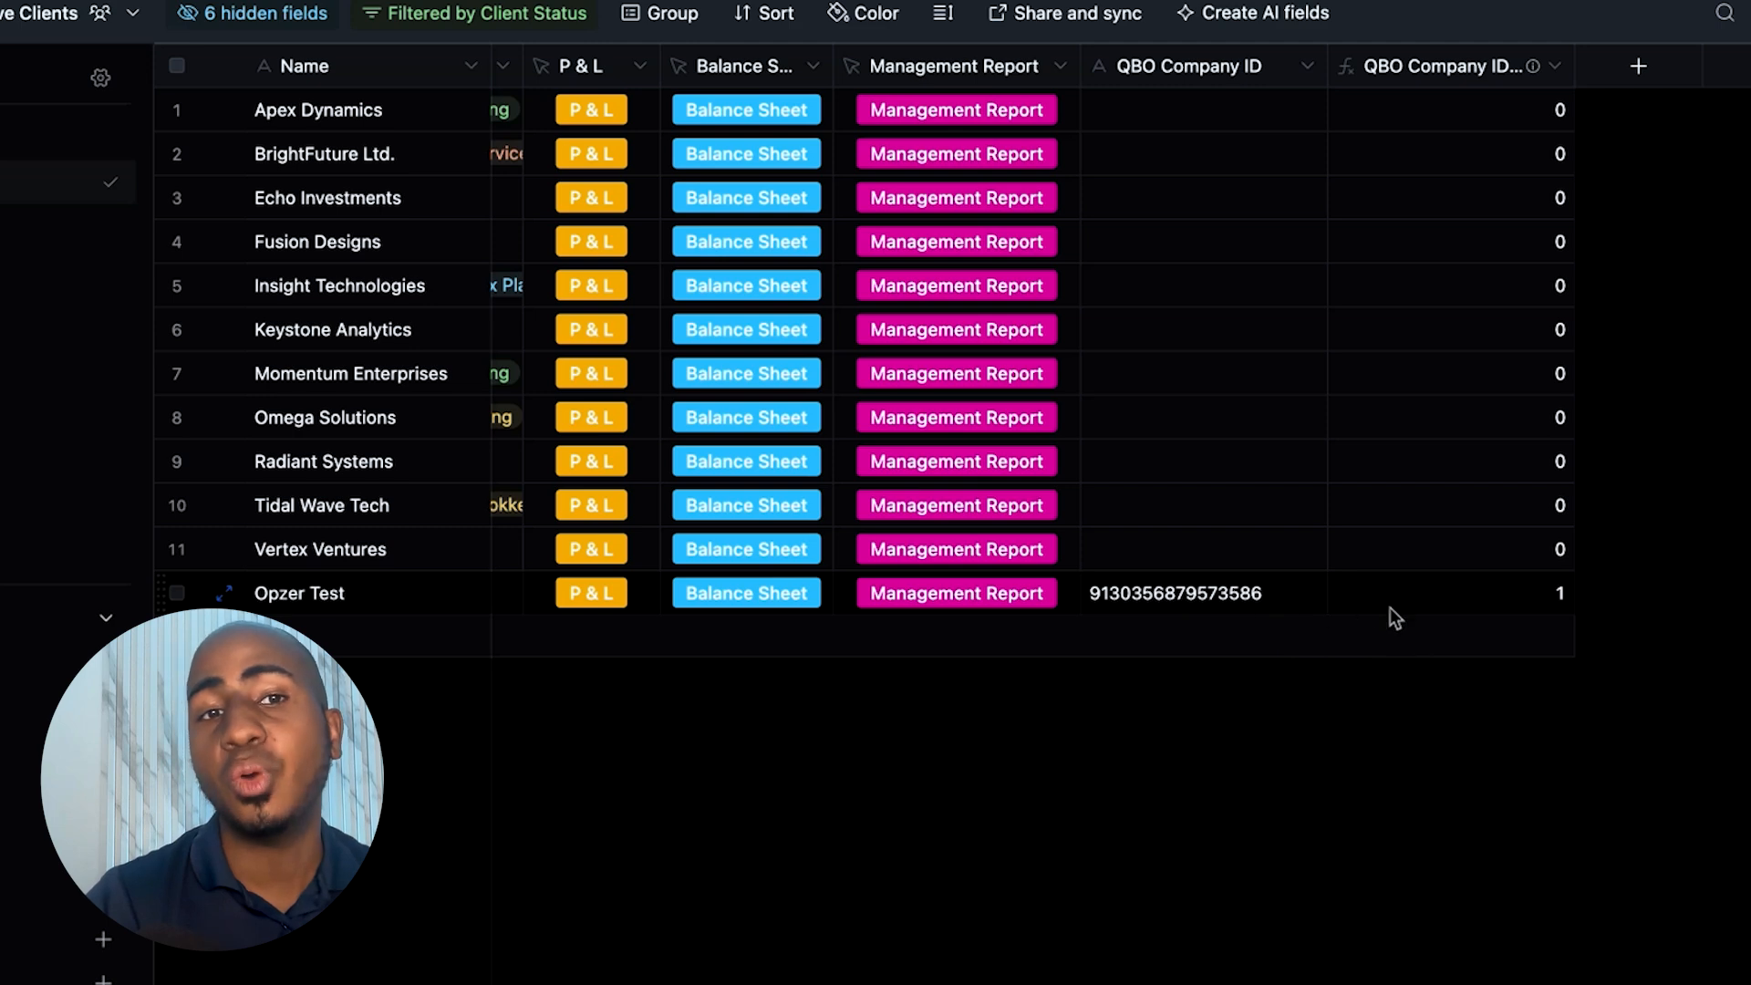
- Delete the QBO Company ID Available formula field from the Airtable table
{"action": "left_click", "coordinate": [1555, 65]}
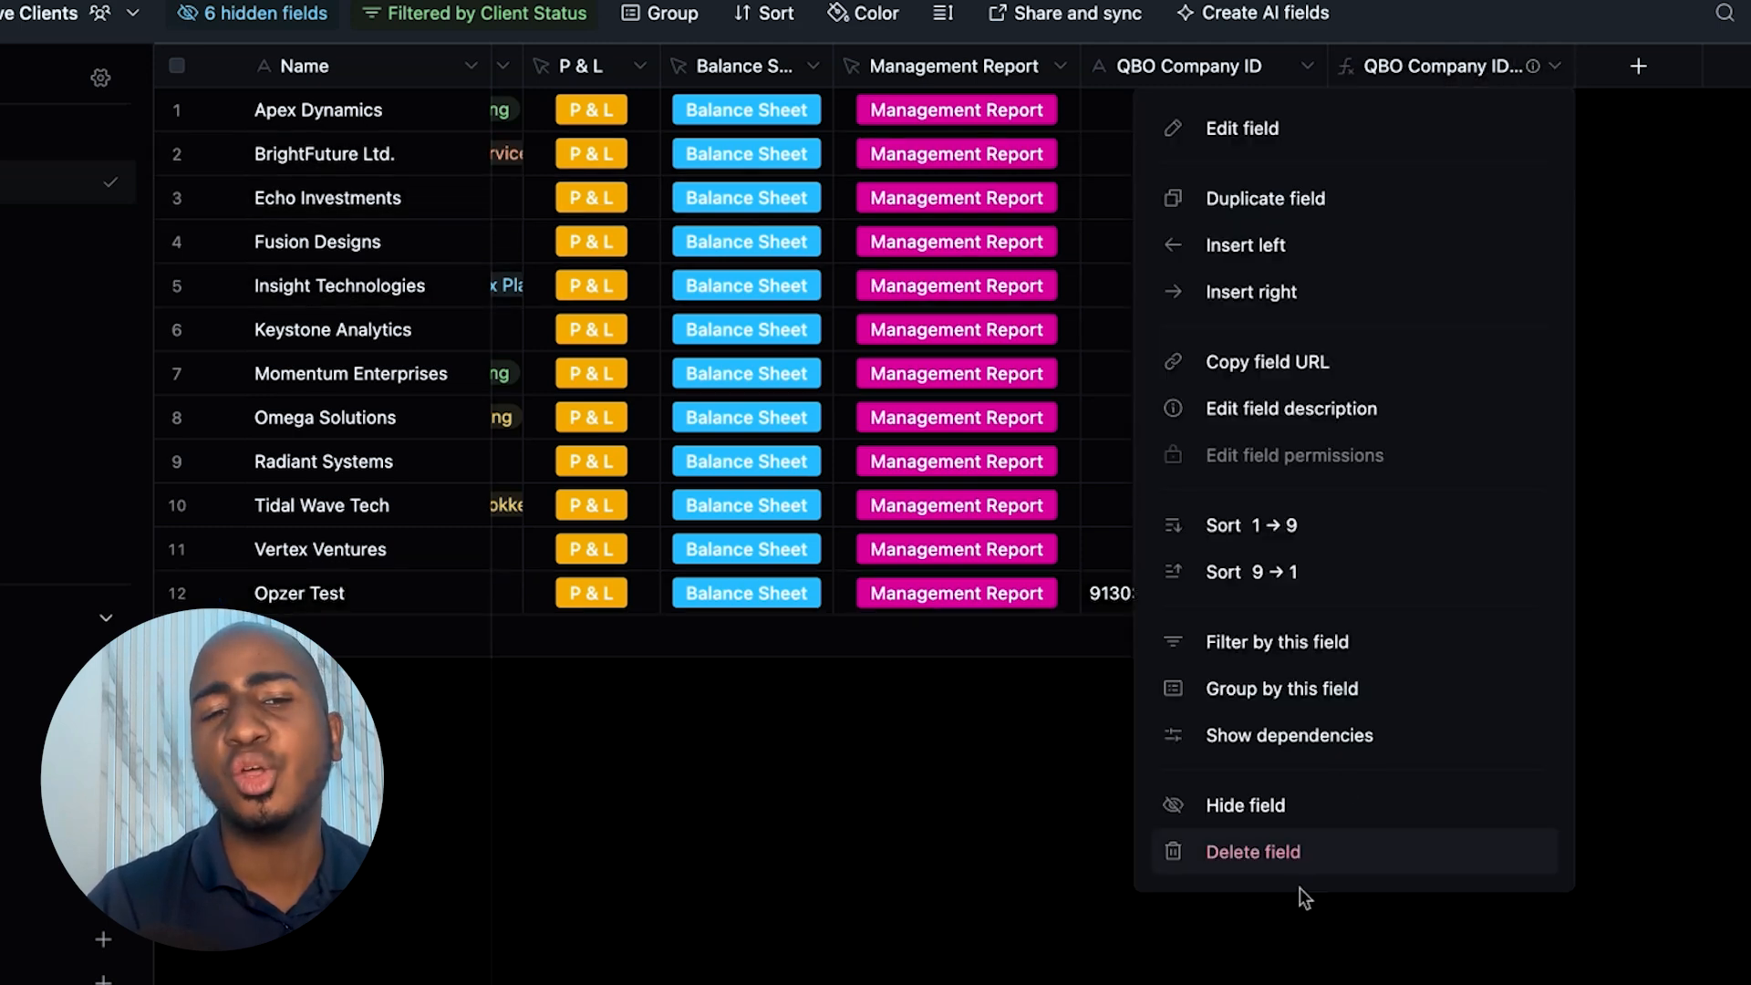
{"action": "left_click", "coordinate": [1282, 852]}
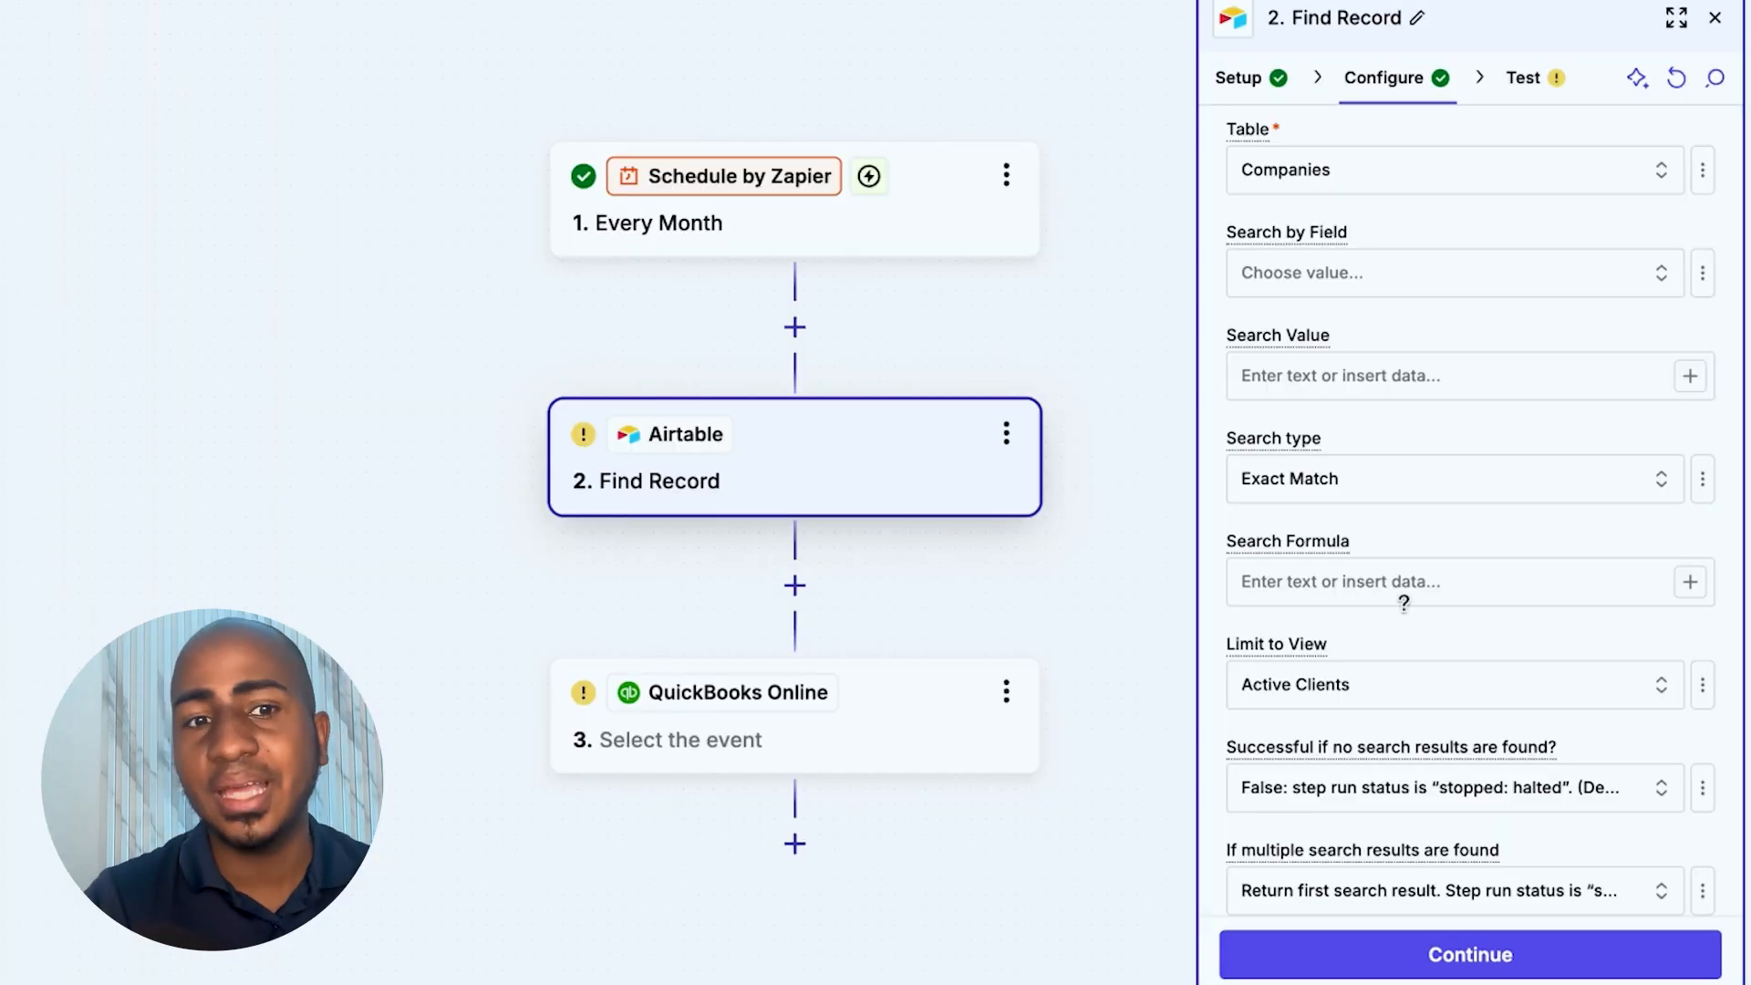
- In Zapier, set the Find Record step's Search Formula to IF(LEN({QBO Company ID}) > 0, 1, 0) and test the step
{"action": "left_click", "coordinate": [1404, 584]}
{"action": "type", "text": "IF(LEN({QBO Company ID}) > 0, 1, 0)"}
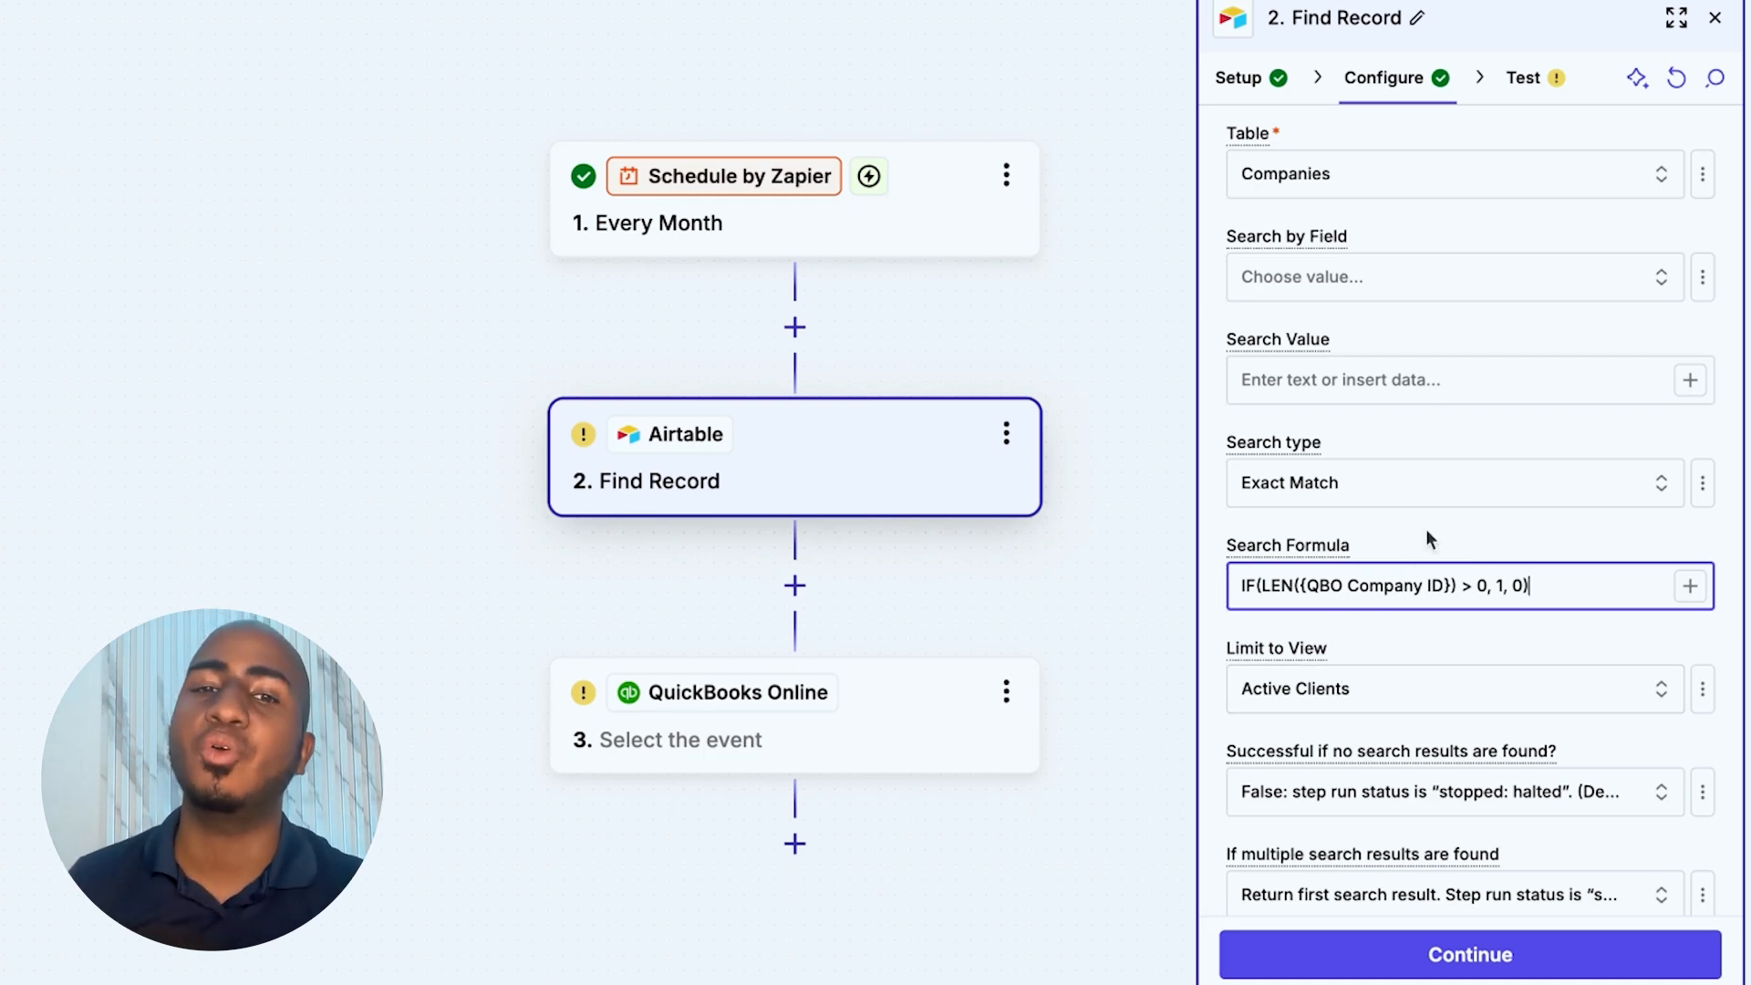
{"action": "scroll", "coordinate": [1431, 540], "scroll_direction": "down", "scroll_amount": 3}
{"action": "left_click", "coordinate": [1399, 949]}
{"action": "left_click", "coordinate": [1581, 954]}
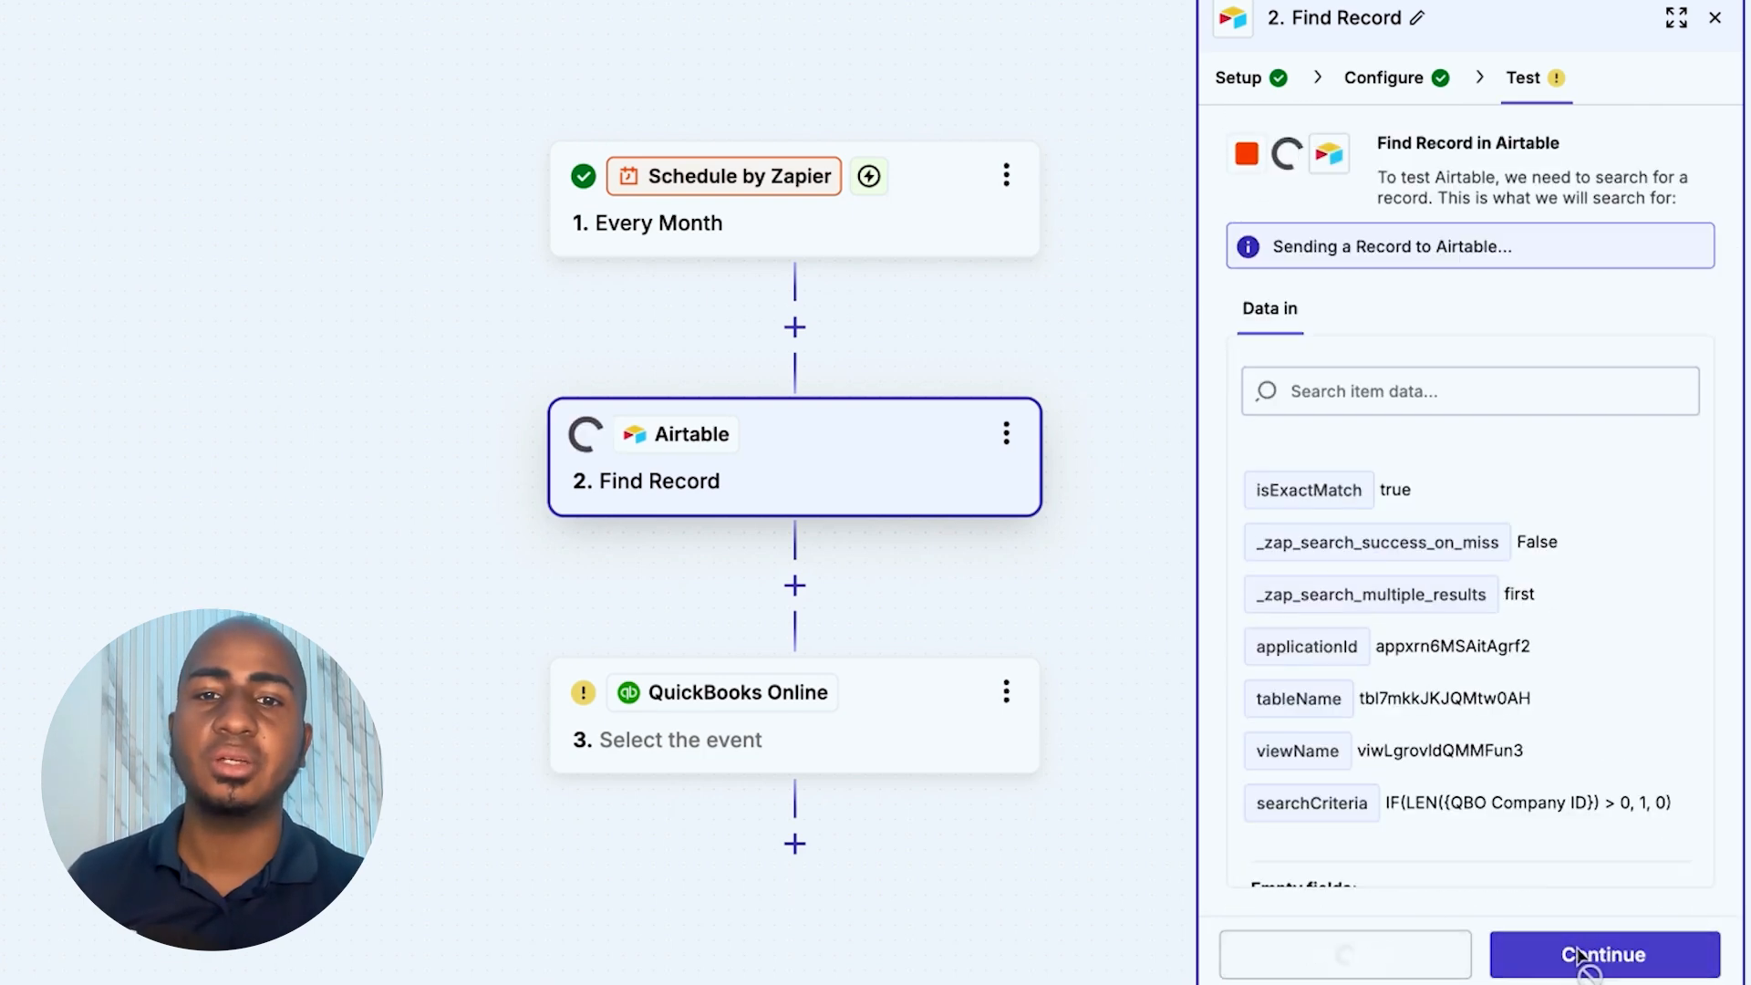
- Examine the found record's test output, checking its created time, name and QBO Company ID fields
{"action": "scroll", "coordinate": [1447, 478], "scroll_direction": "down", "scroll_amount": 3}
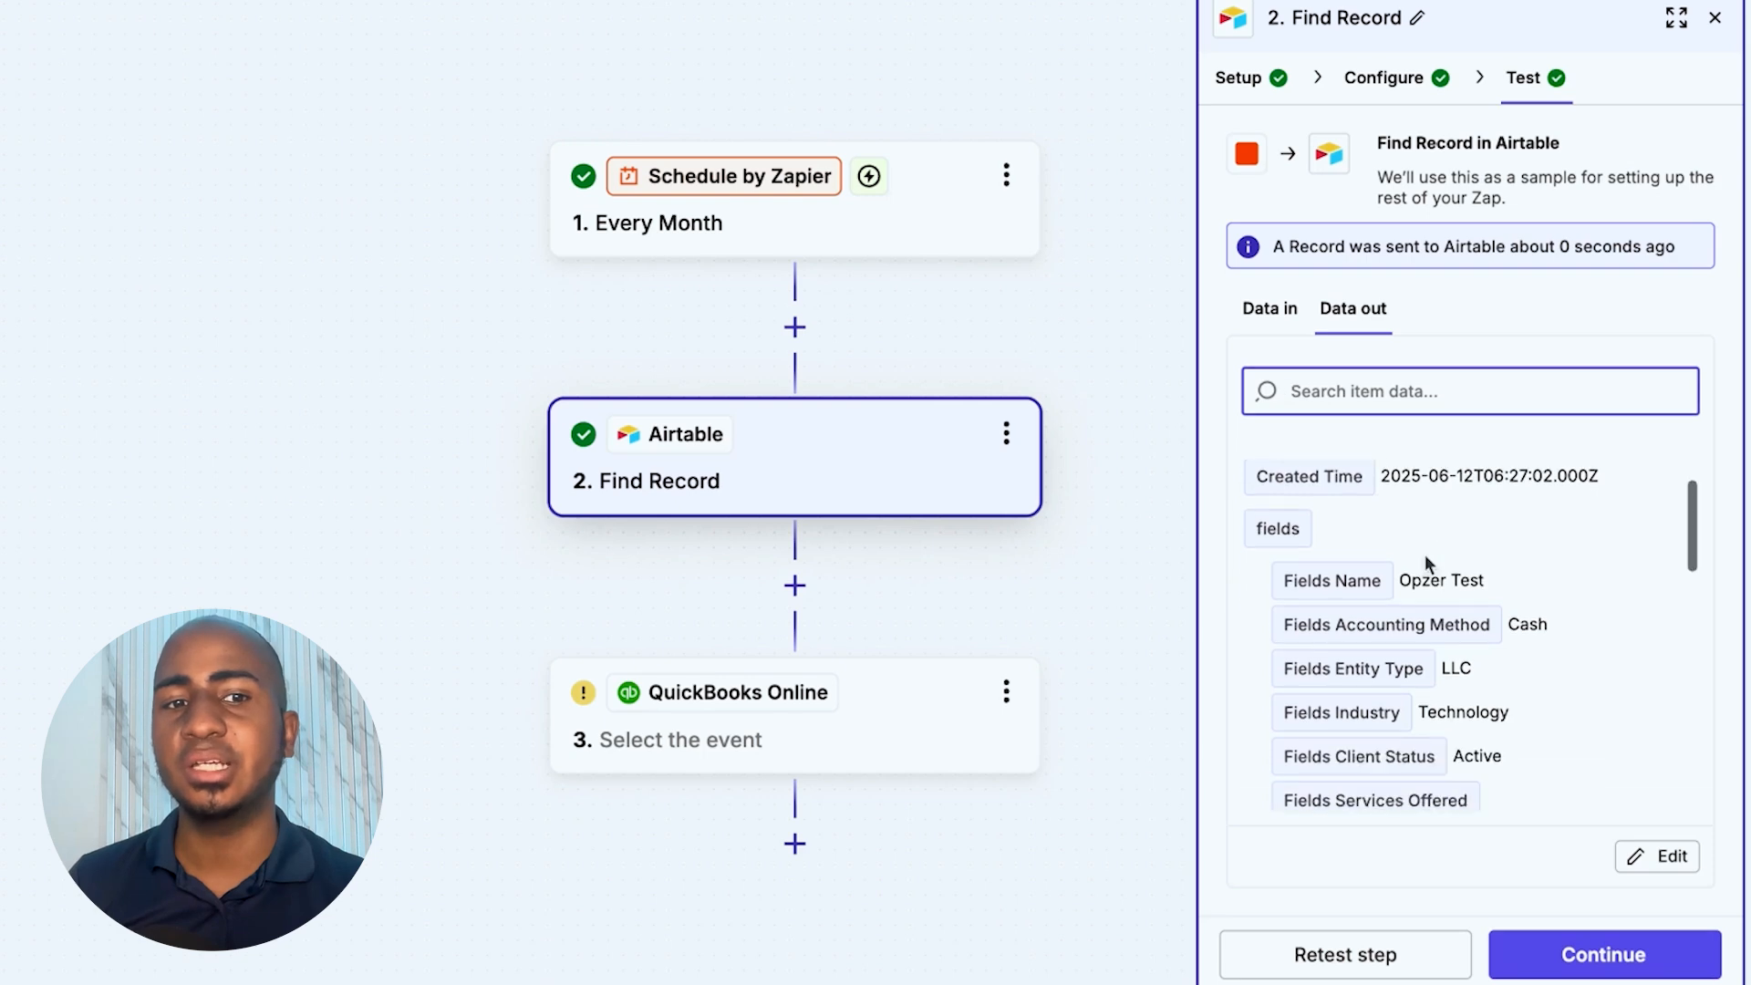
{"action": "left_click_drag", "start_coordinate": [1401, 477], "coordinate": [1552, 476]}
{"action": "scroll", "coordinate": [1491, 630], "scroll_direction": "down", "scroll_amount": 1}
{"action": "scroll", "coordinate": [1486, 621], "scroll_direction": "down", "scroll_amount": 8}
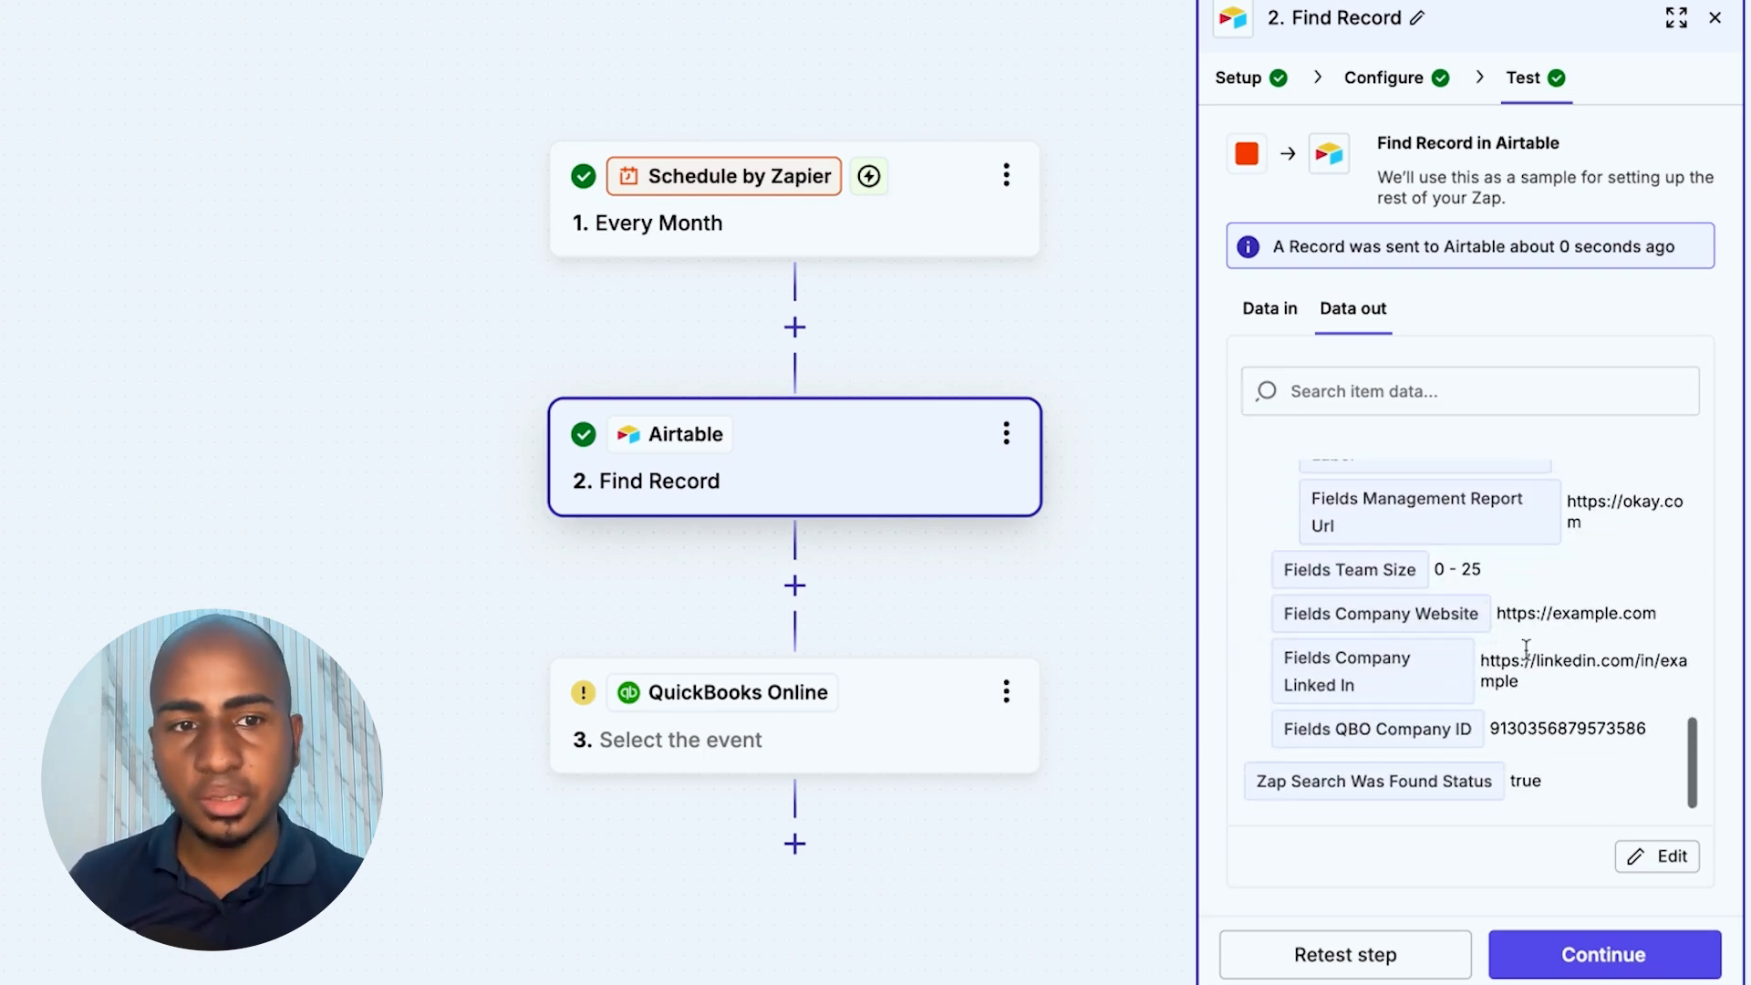
{"action": "left_click_drag", "start_coordinate": [1496, 729], "coordinate": [1666, 743]}
{"action": "left_click", "coordinate": [1666, 742]}
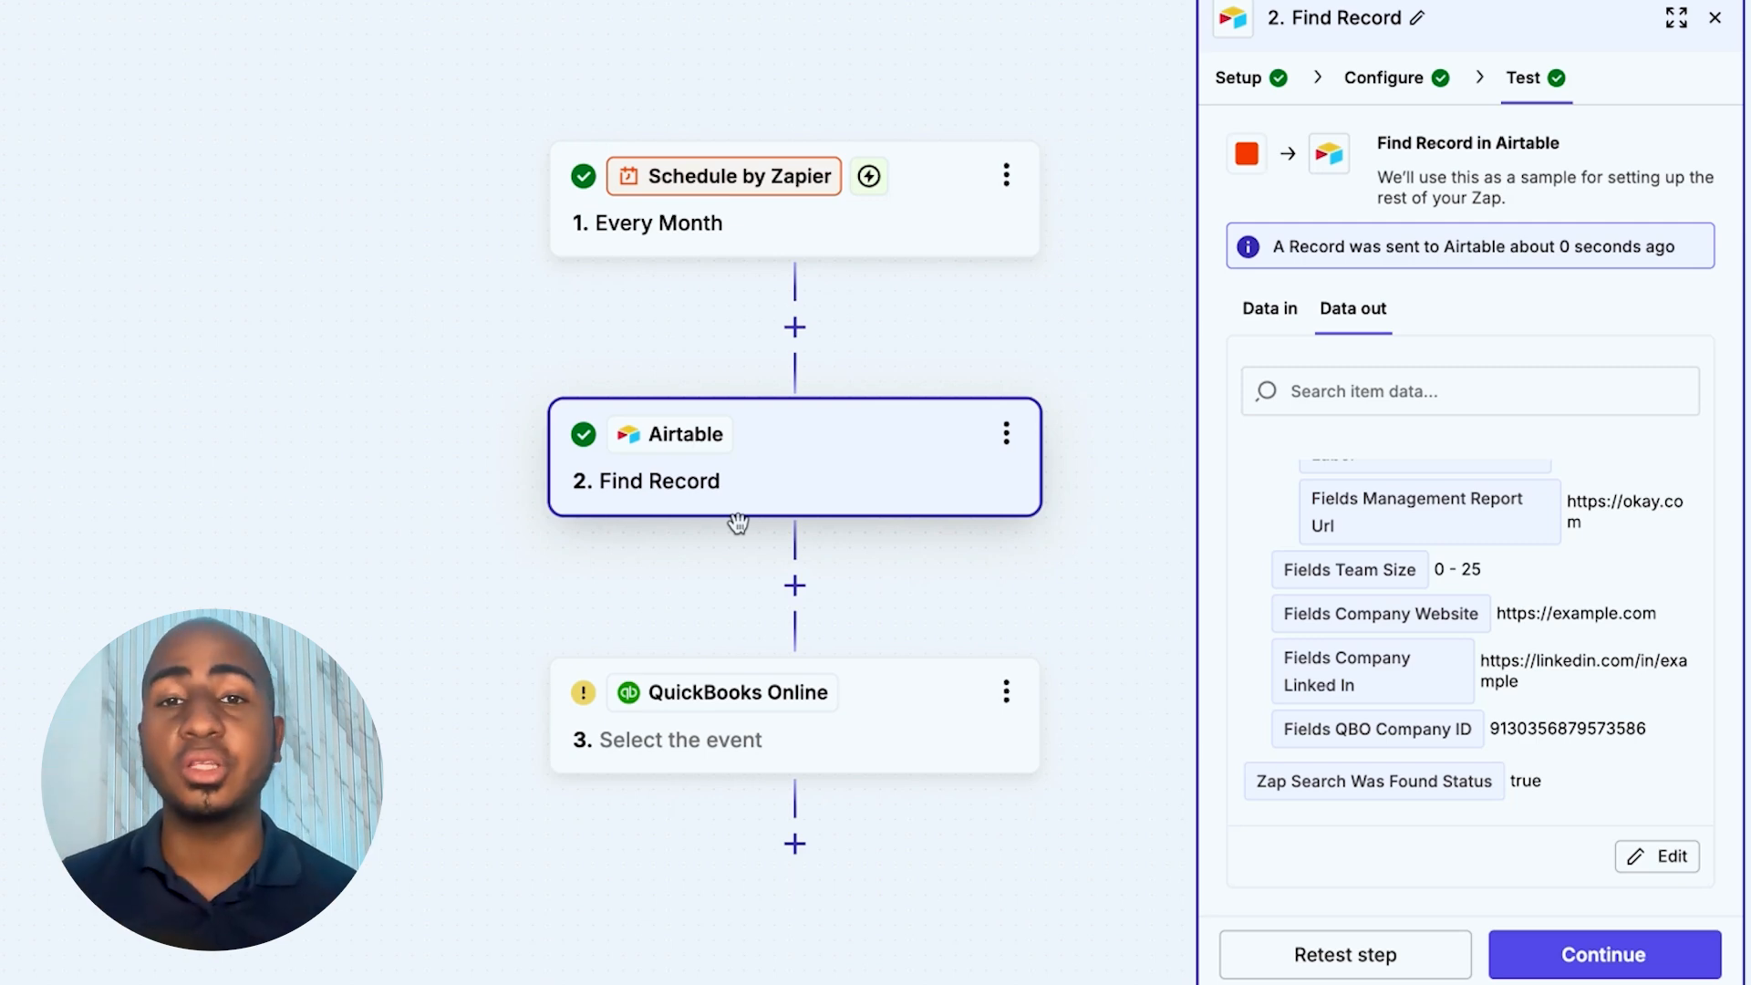
- Set the action event of the third step, QuickBooks Online, to API Request (Beta)
{"action": "left_click", "coordinate": [730, 725]}
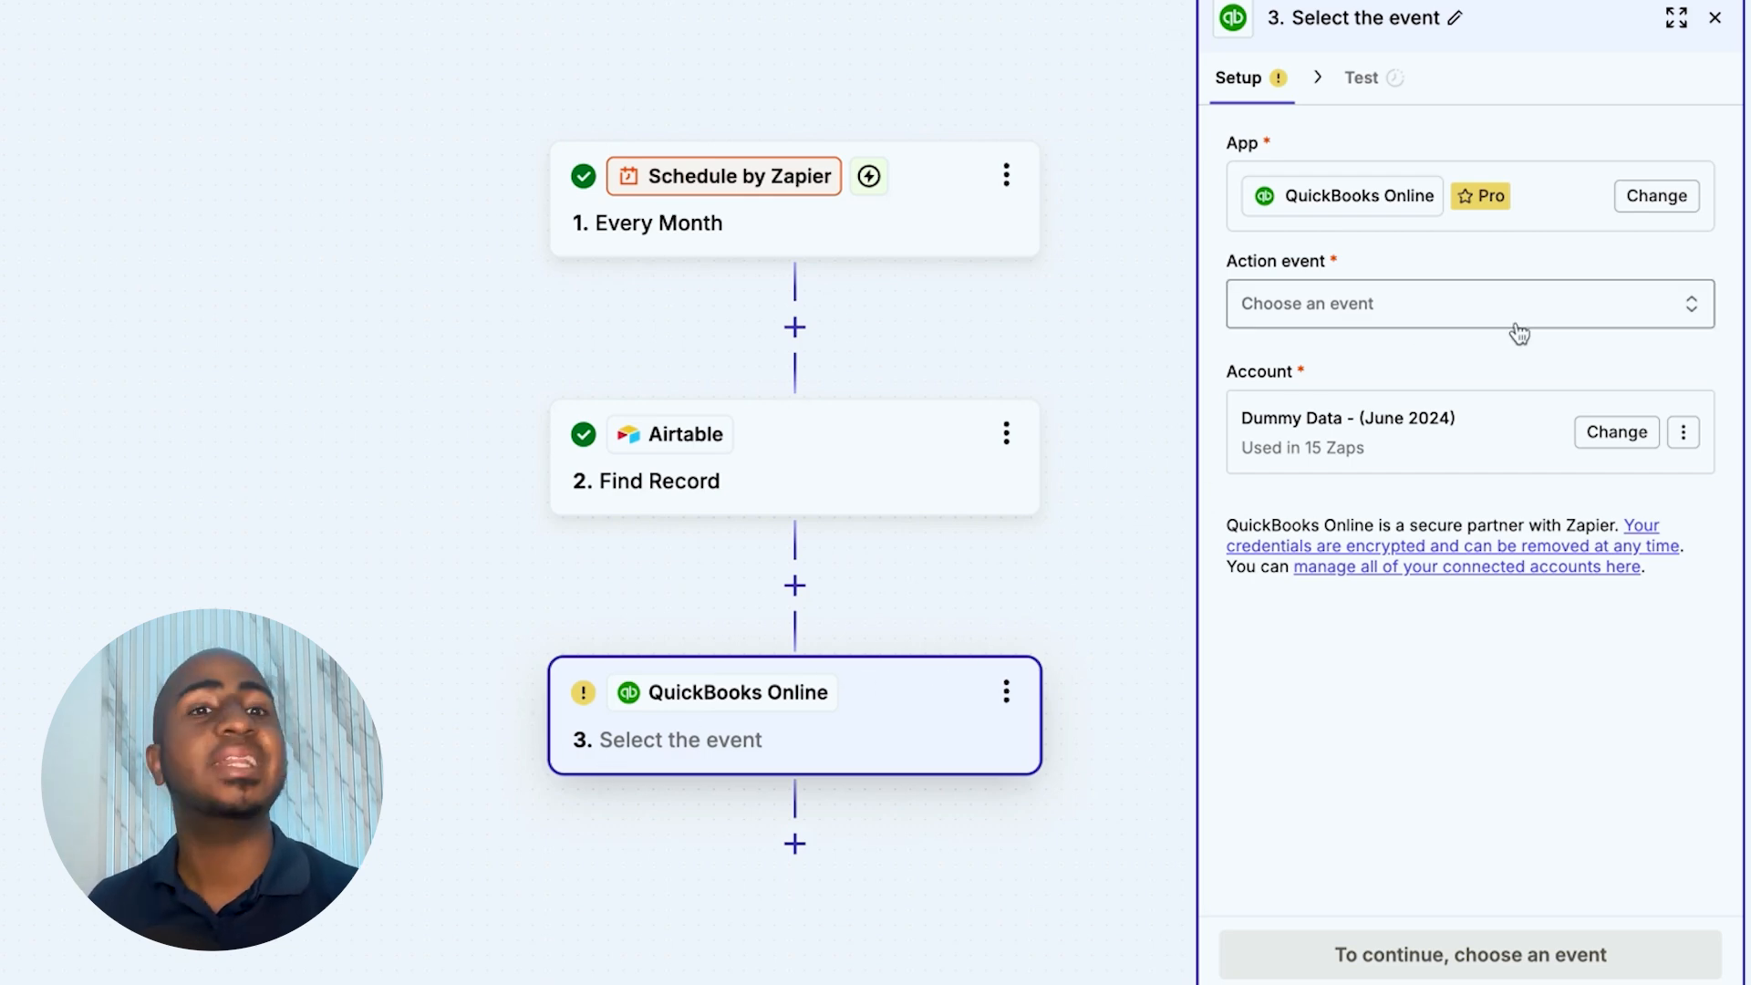
{"action": "left_click", "coordinate": [1458, 312]}
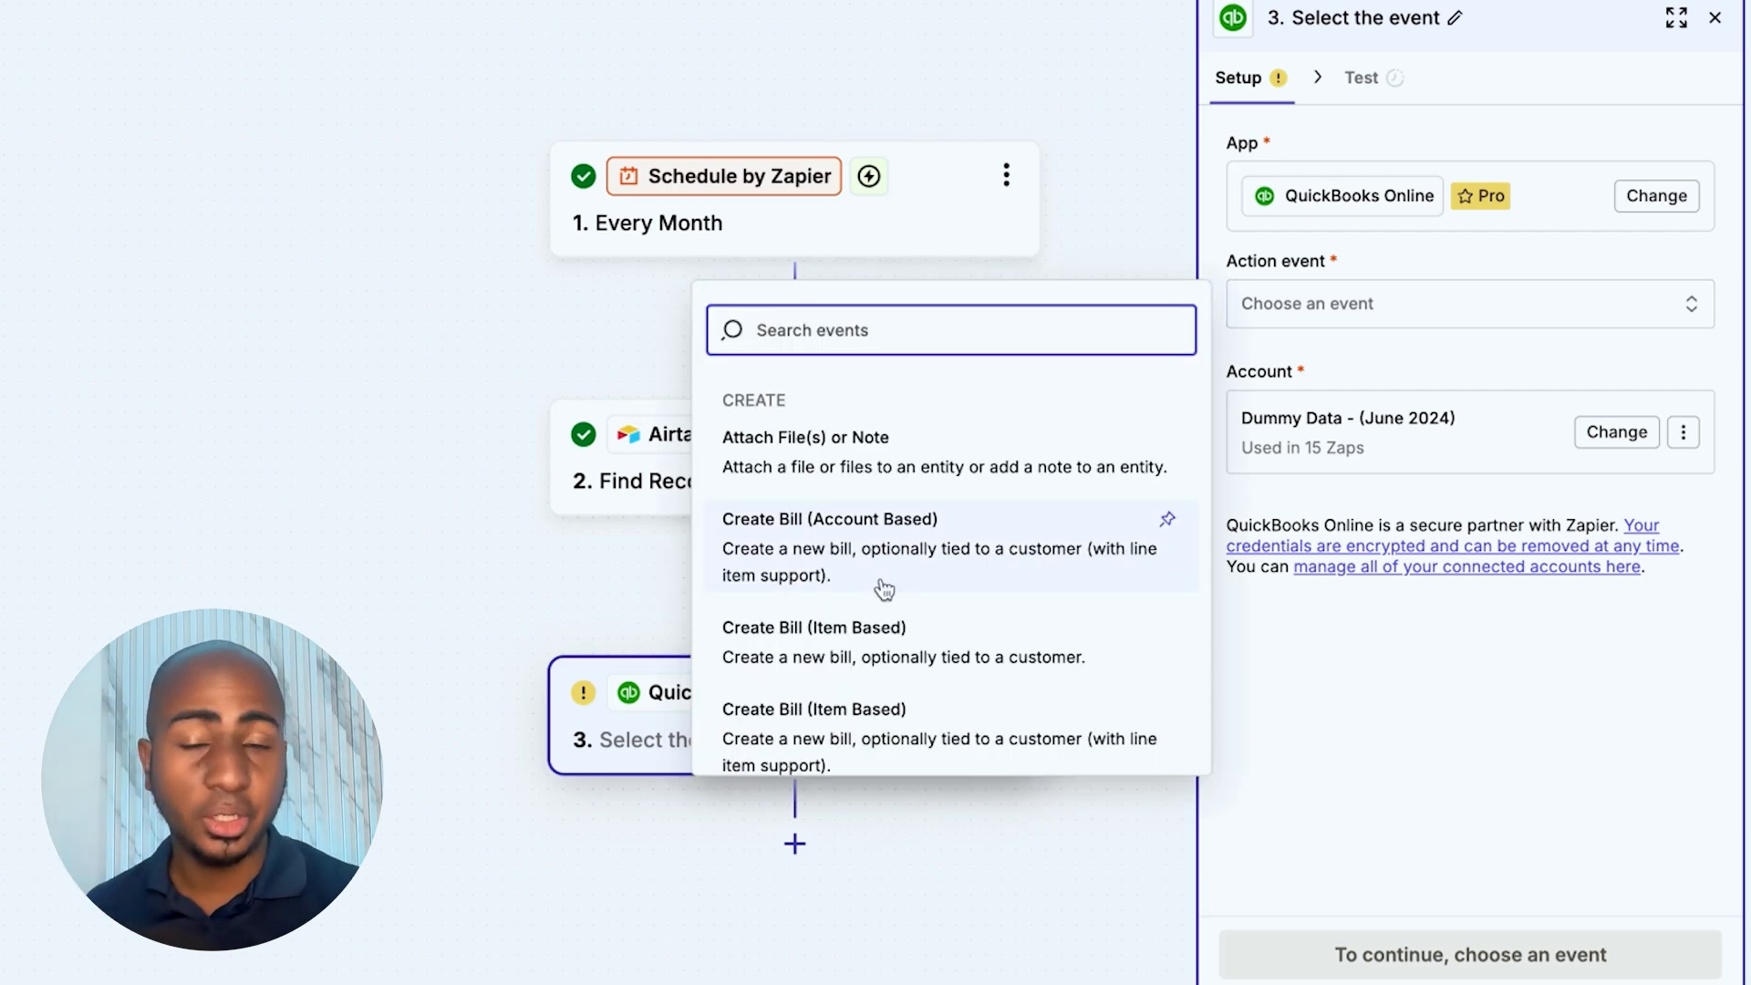
{"action": "scroll", "coordinate": [883, 588], "scroll_direction": "down", "scroll_amount": 6}
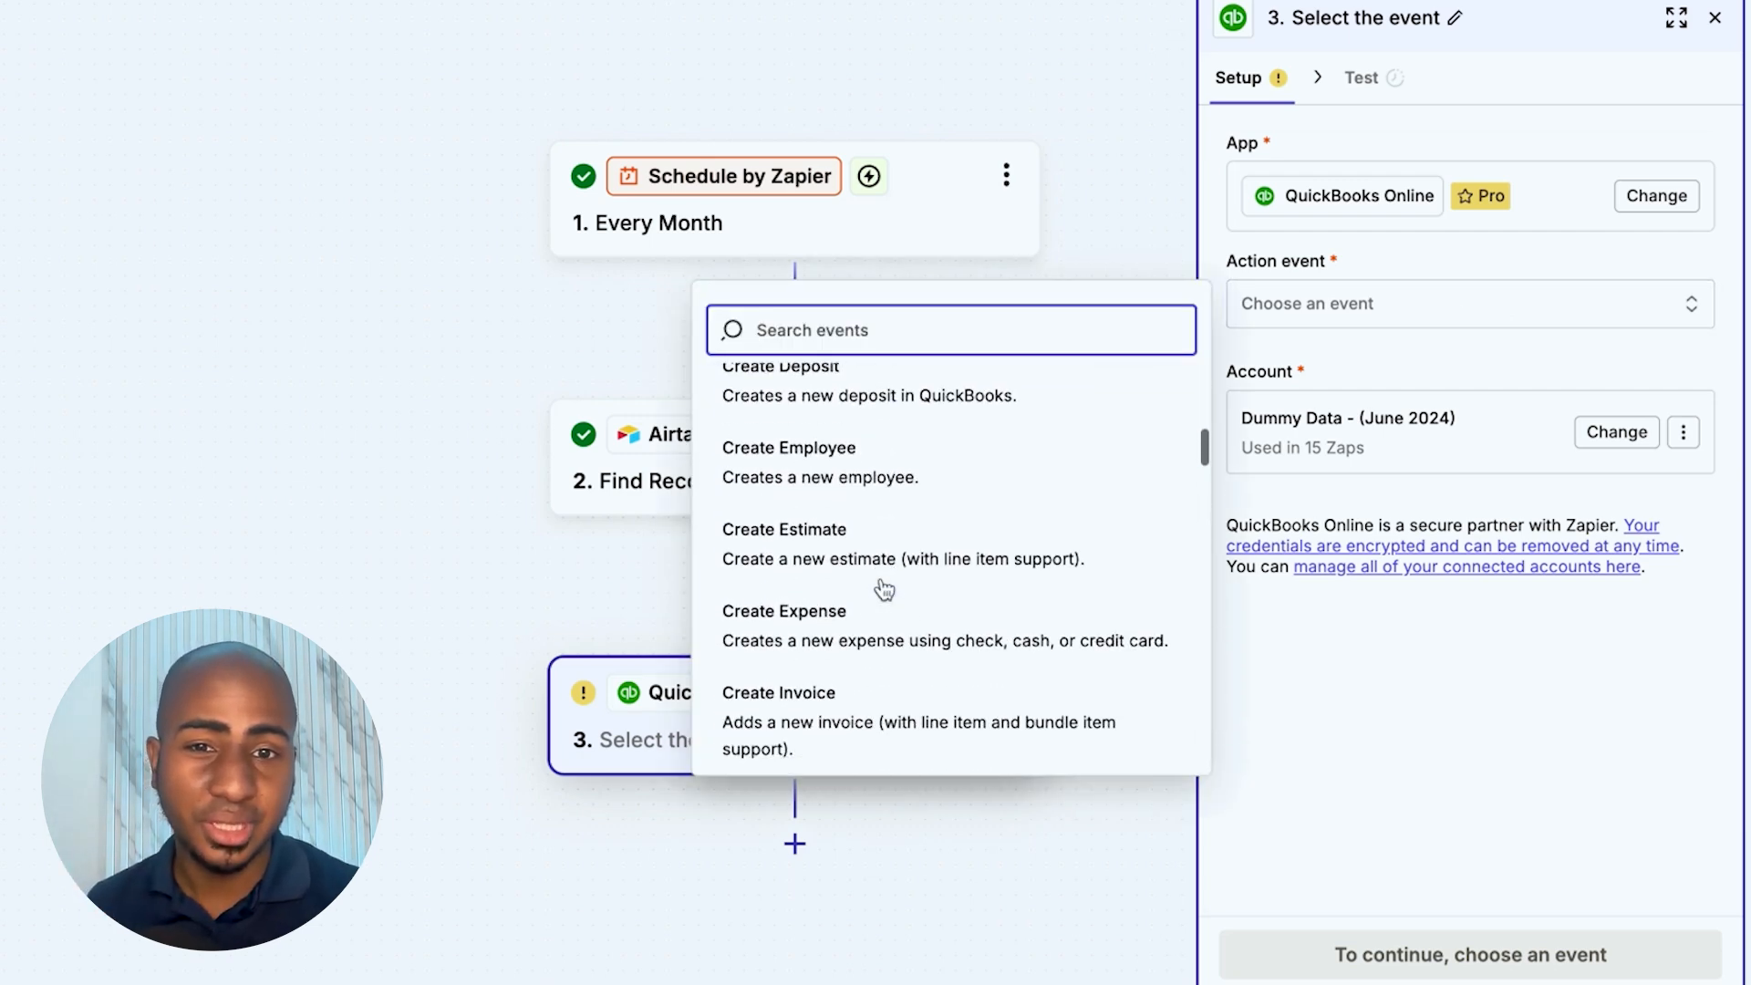
{"action": "scroll", "coordinate": [883, 588], "scroll_direction": "down", "scroll_amount": 6}
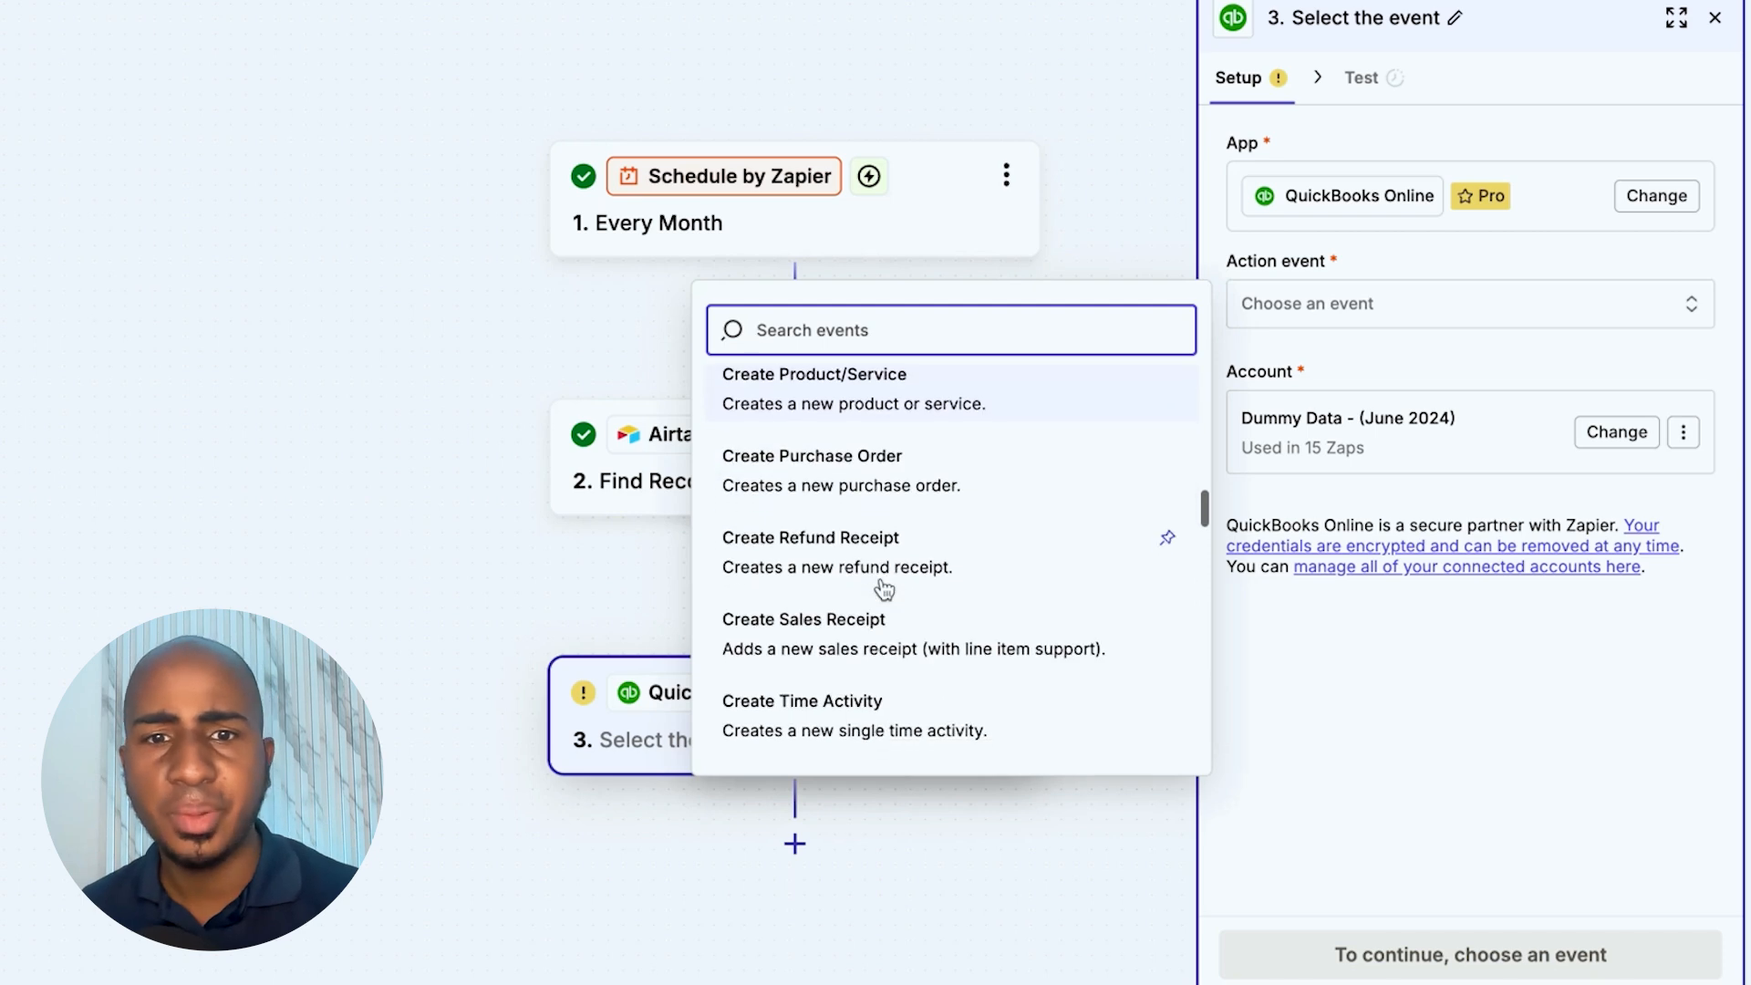
{"action": "scroll", "coordinate": [883, 589], "scroll_direction": "down", "scroll_amount": 8}
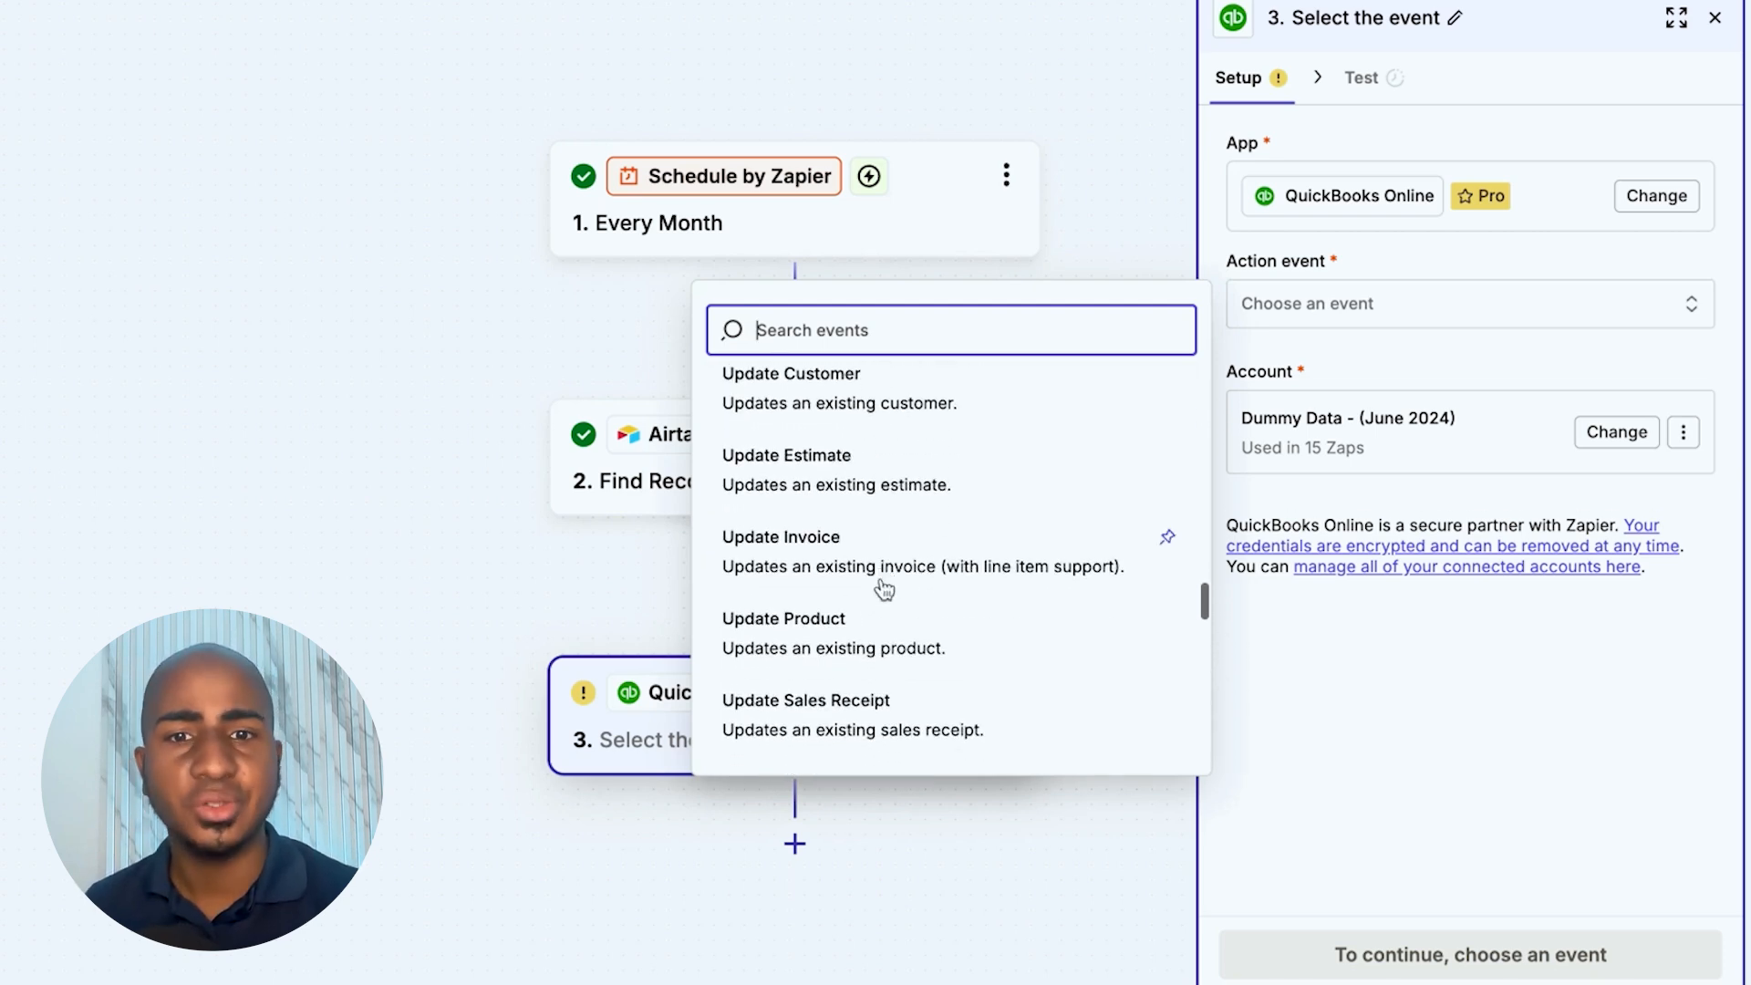
{"action": "scroll", "coordinate": [883, 588], "scroll_direction": "down", "scroll_amount": 8}
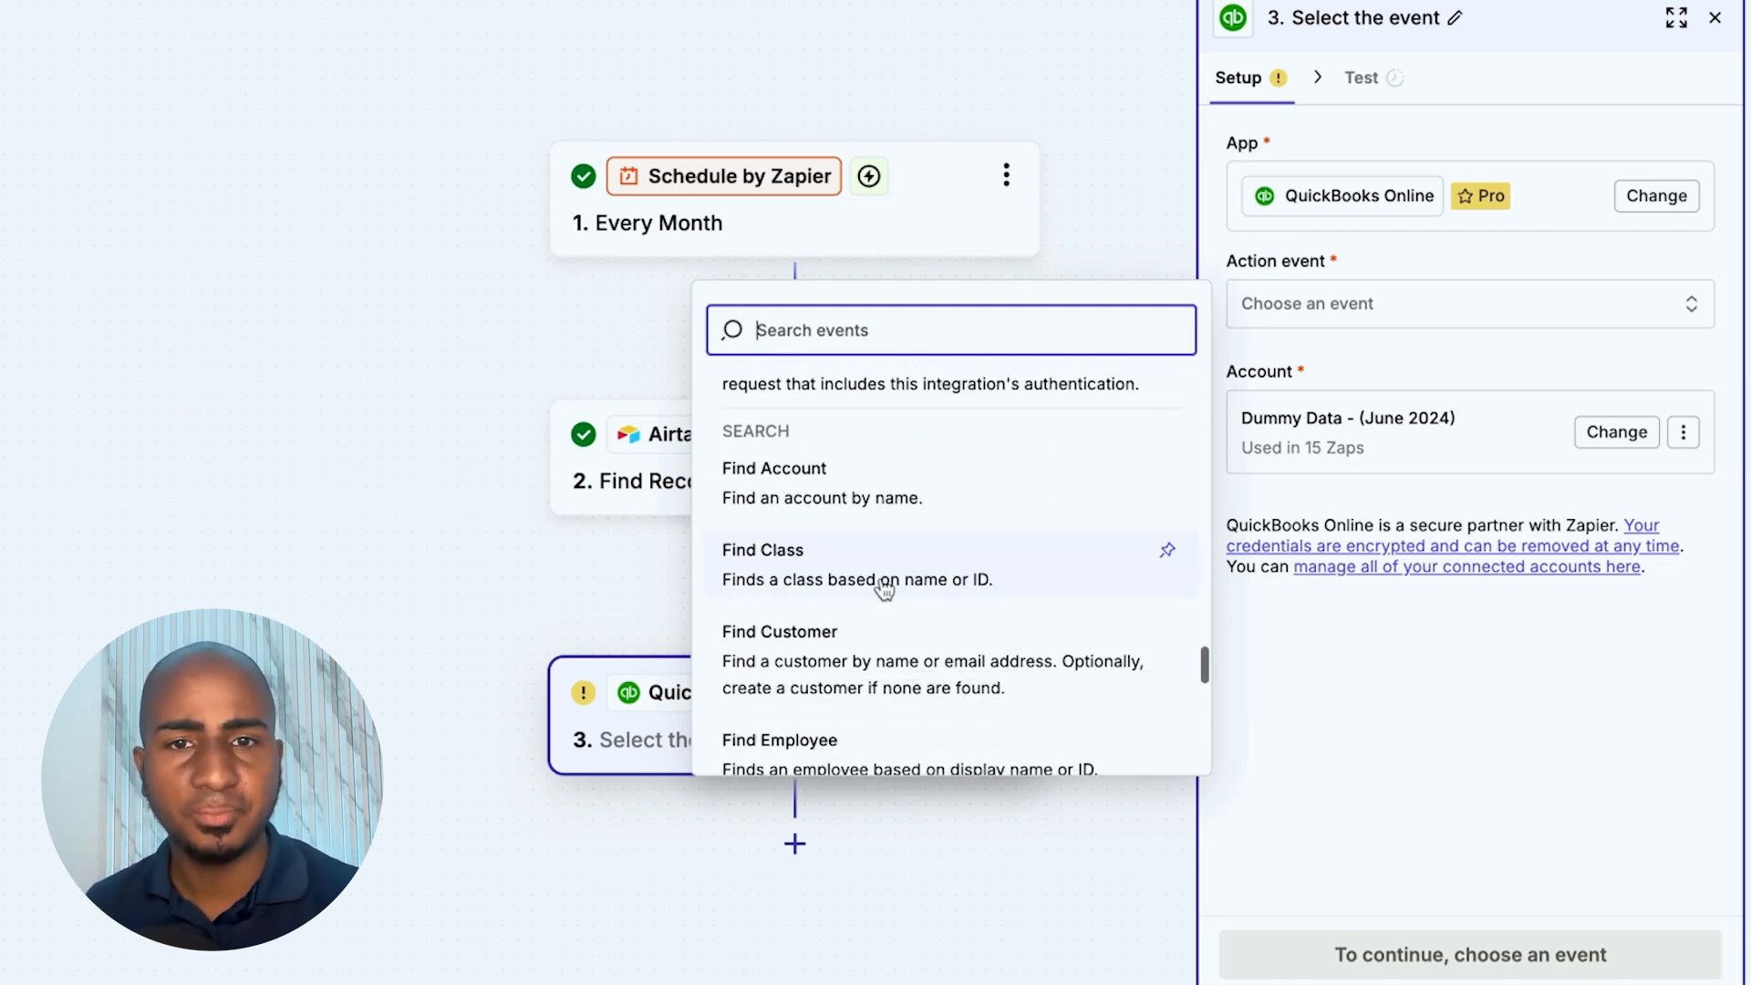
{"action": "scroll", "coordinate": [883, 589], "scroll_direction": "down", "scroll_amount": 3}
{"action": "scroll", "coordinate": [883, 588], "scroll_direction": "down", "scroll_amount": 5}
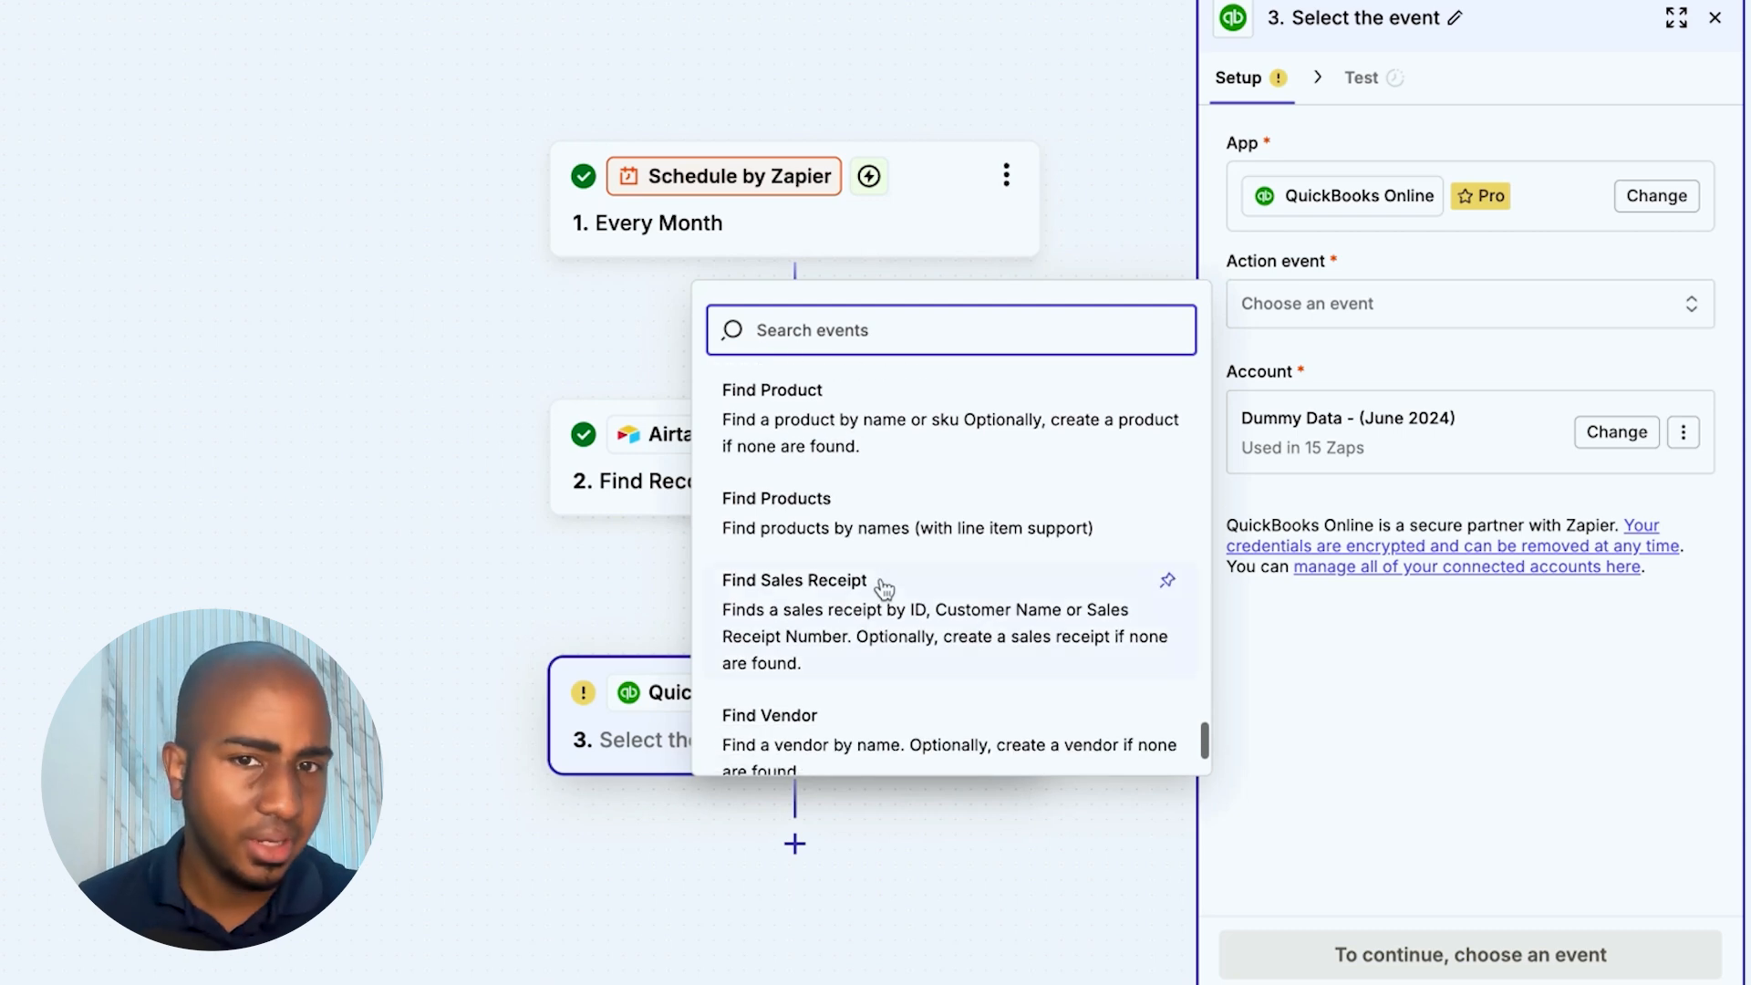
{"action": "scroll", "coordinate": [874, 577], "scroll_direction": "up", "scroll_amount": 5}
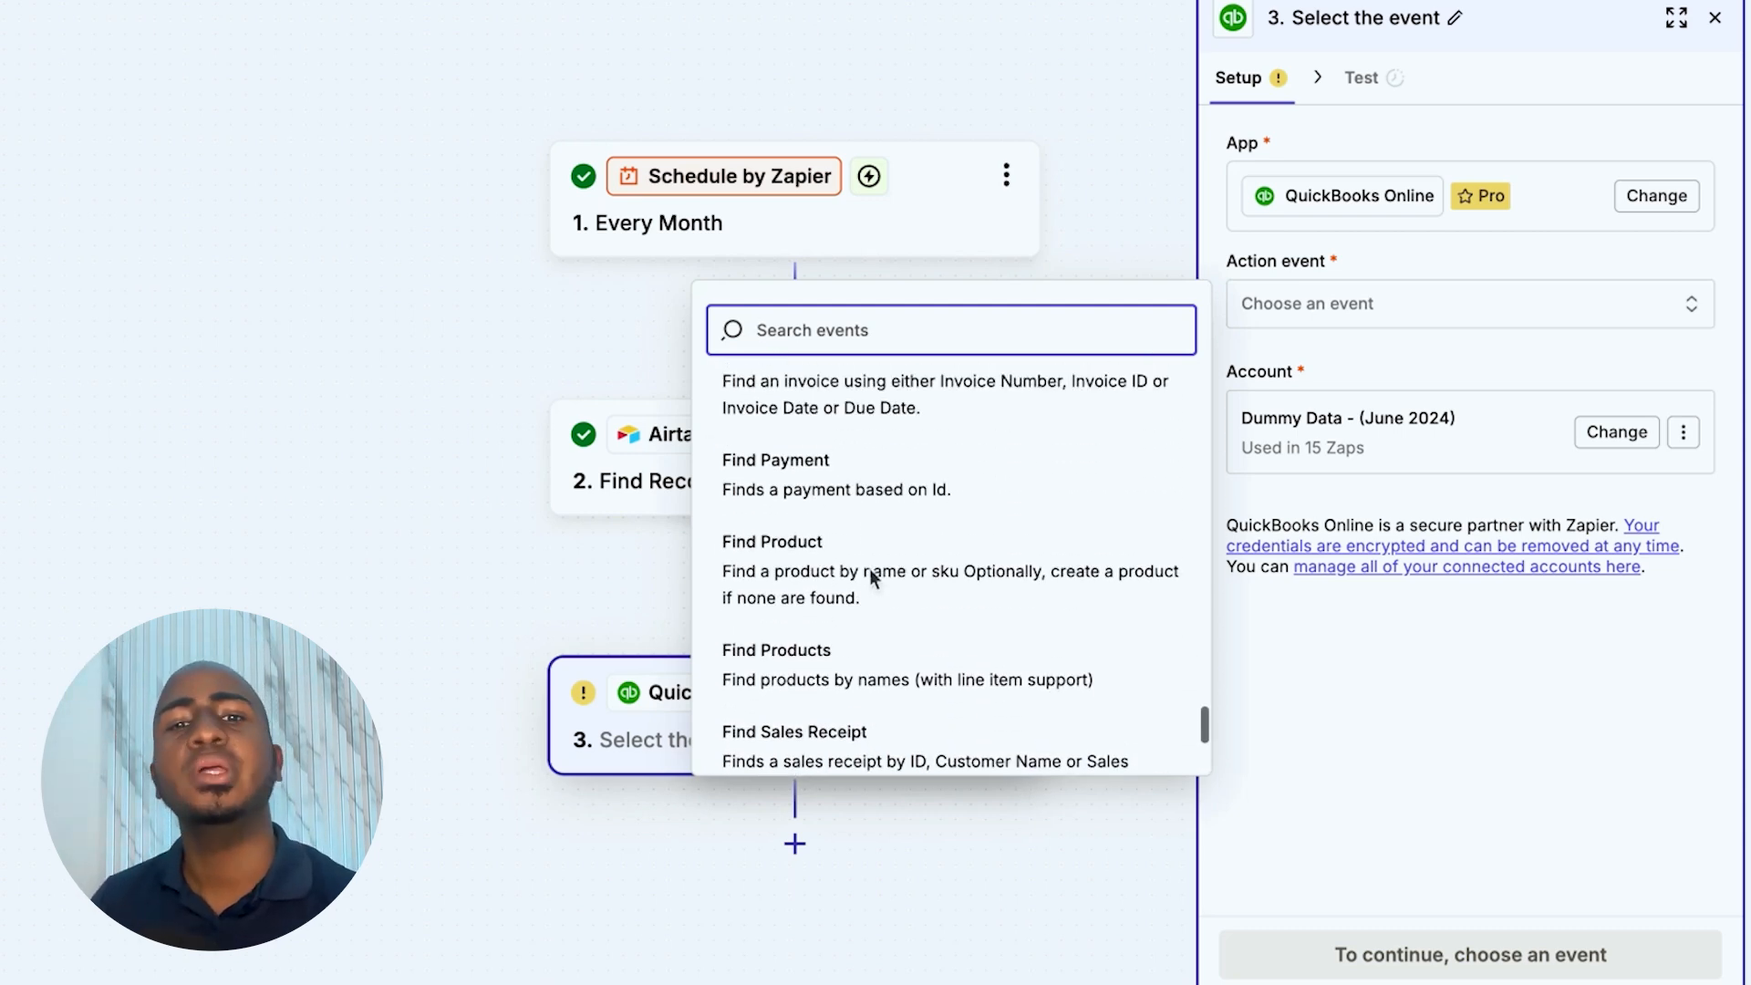
{"action": "scroll", "coordinate": [874, 577], "scroll_direction": "up", "scroll_amount": 5}
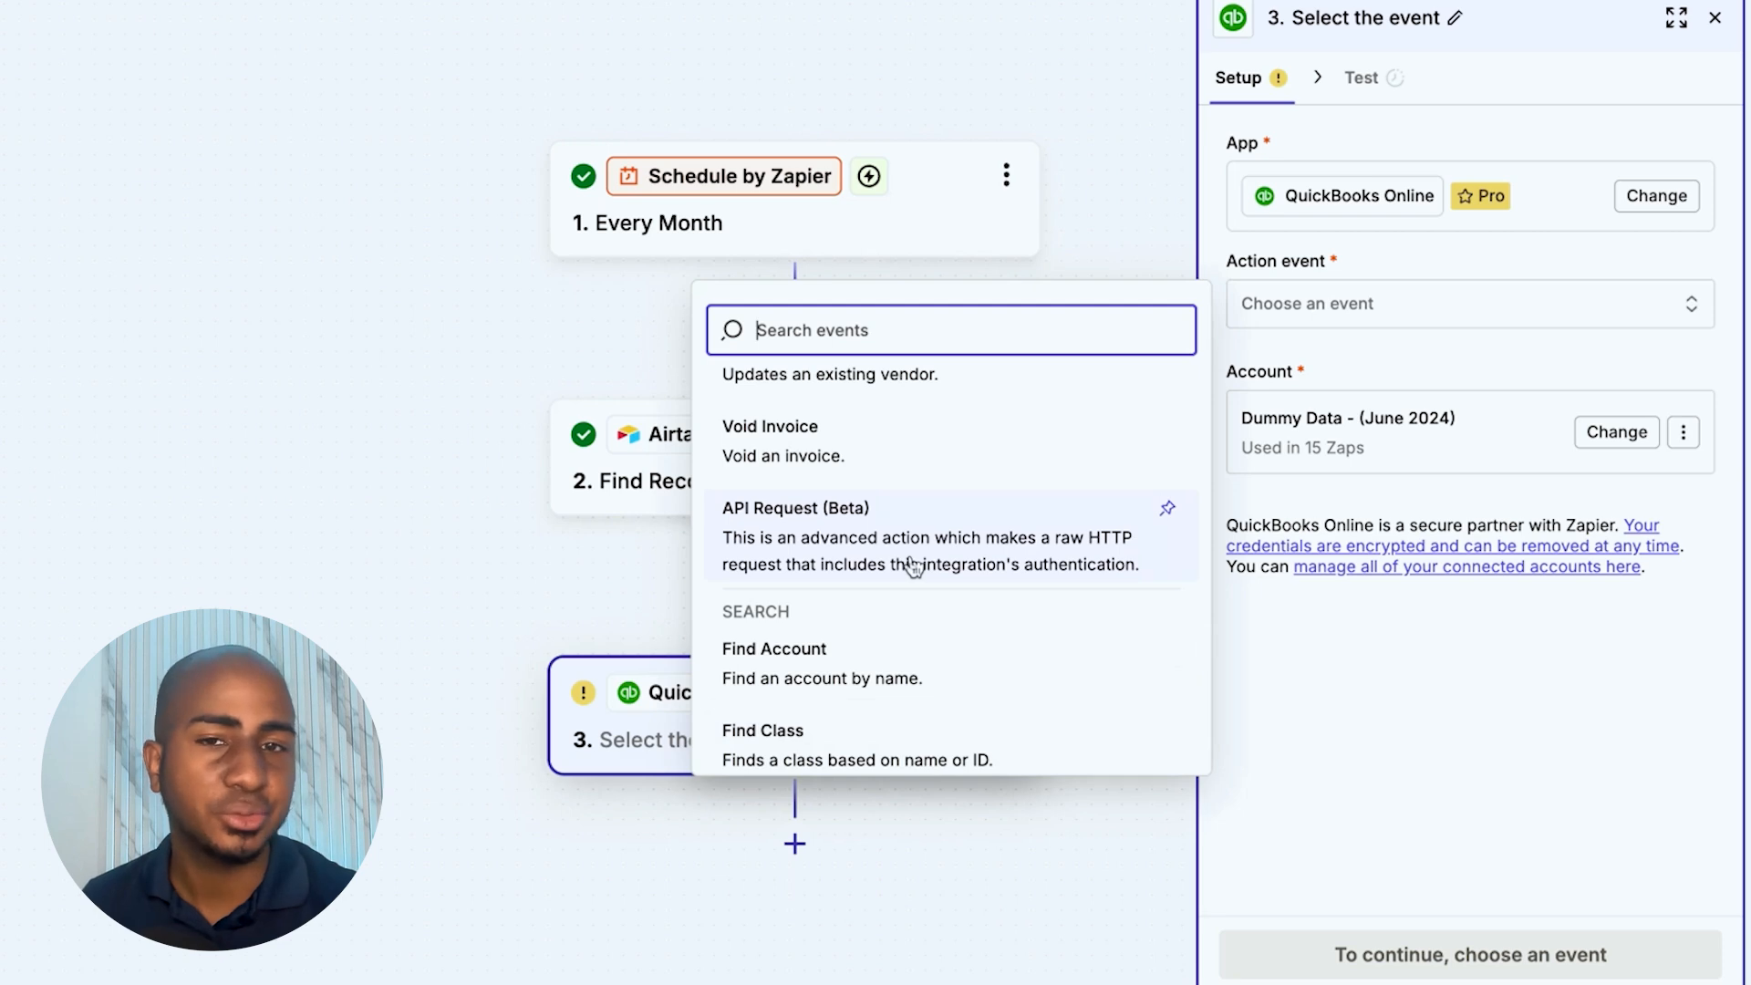
{"action": "left_click", "coordinate": [861, 536]}
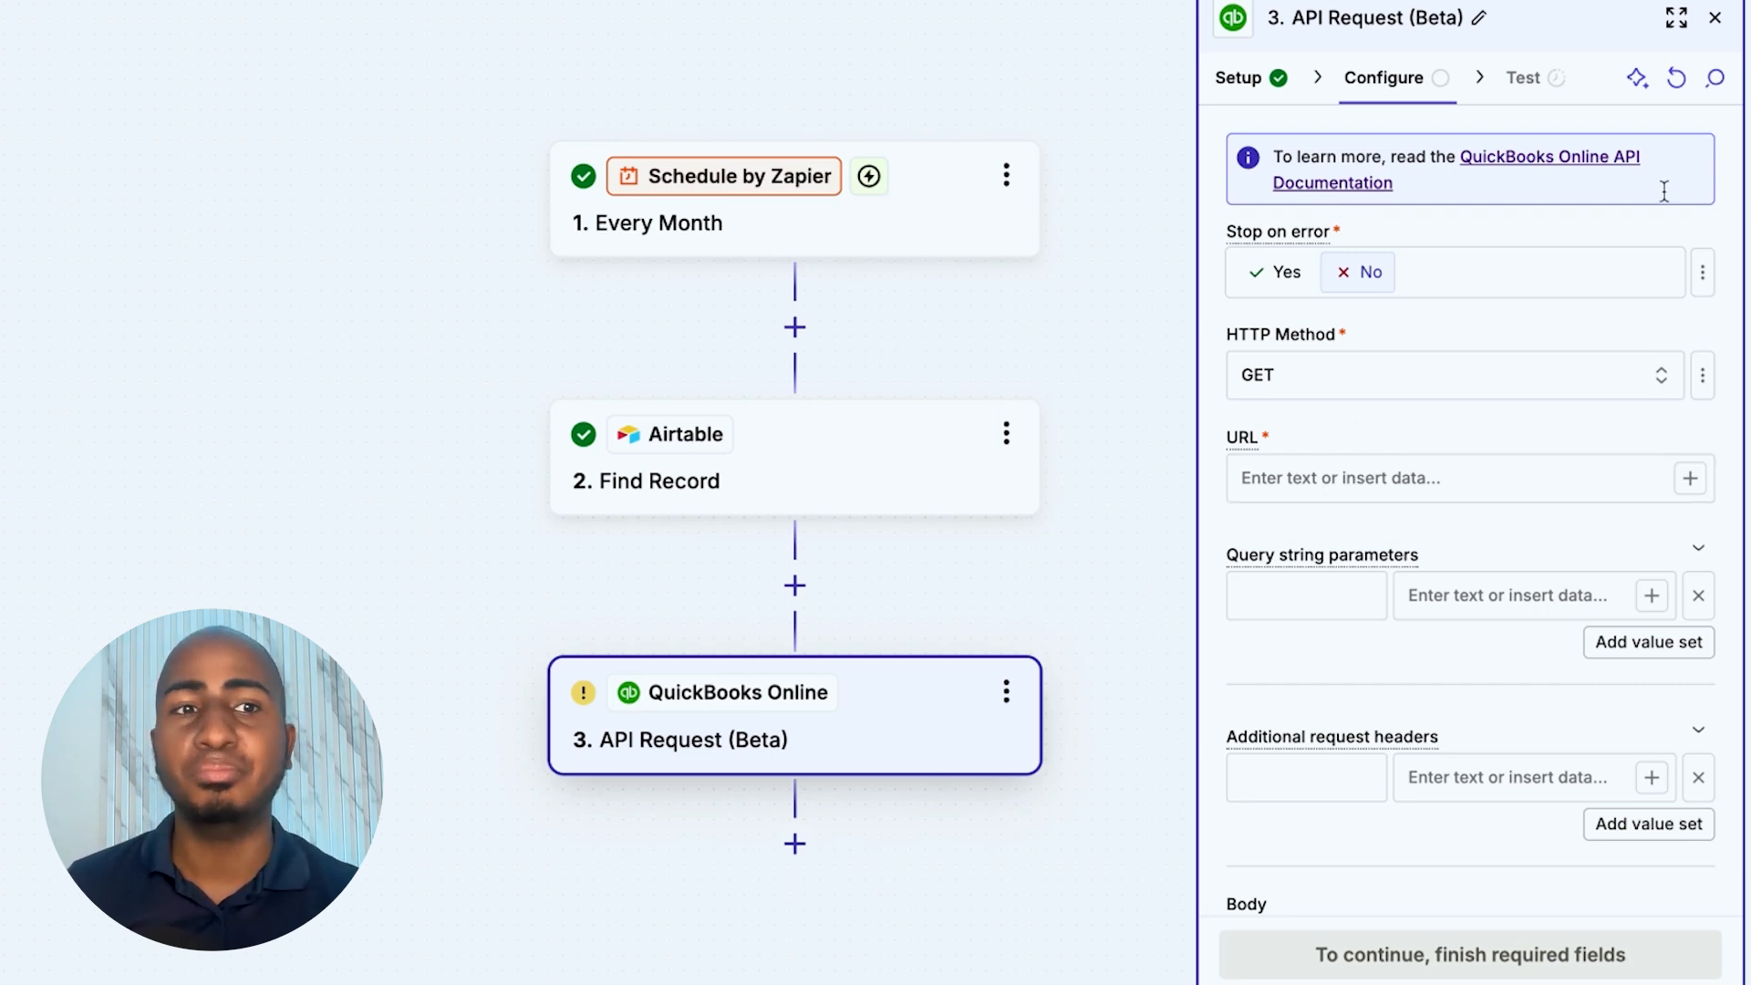
- Open the linked QuickBooks Online API documentation, dismiss the update notice and display the TransactionList entity in the API Explorer
{"action": "left_click", "coordinate": [1365, 189]}
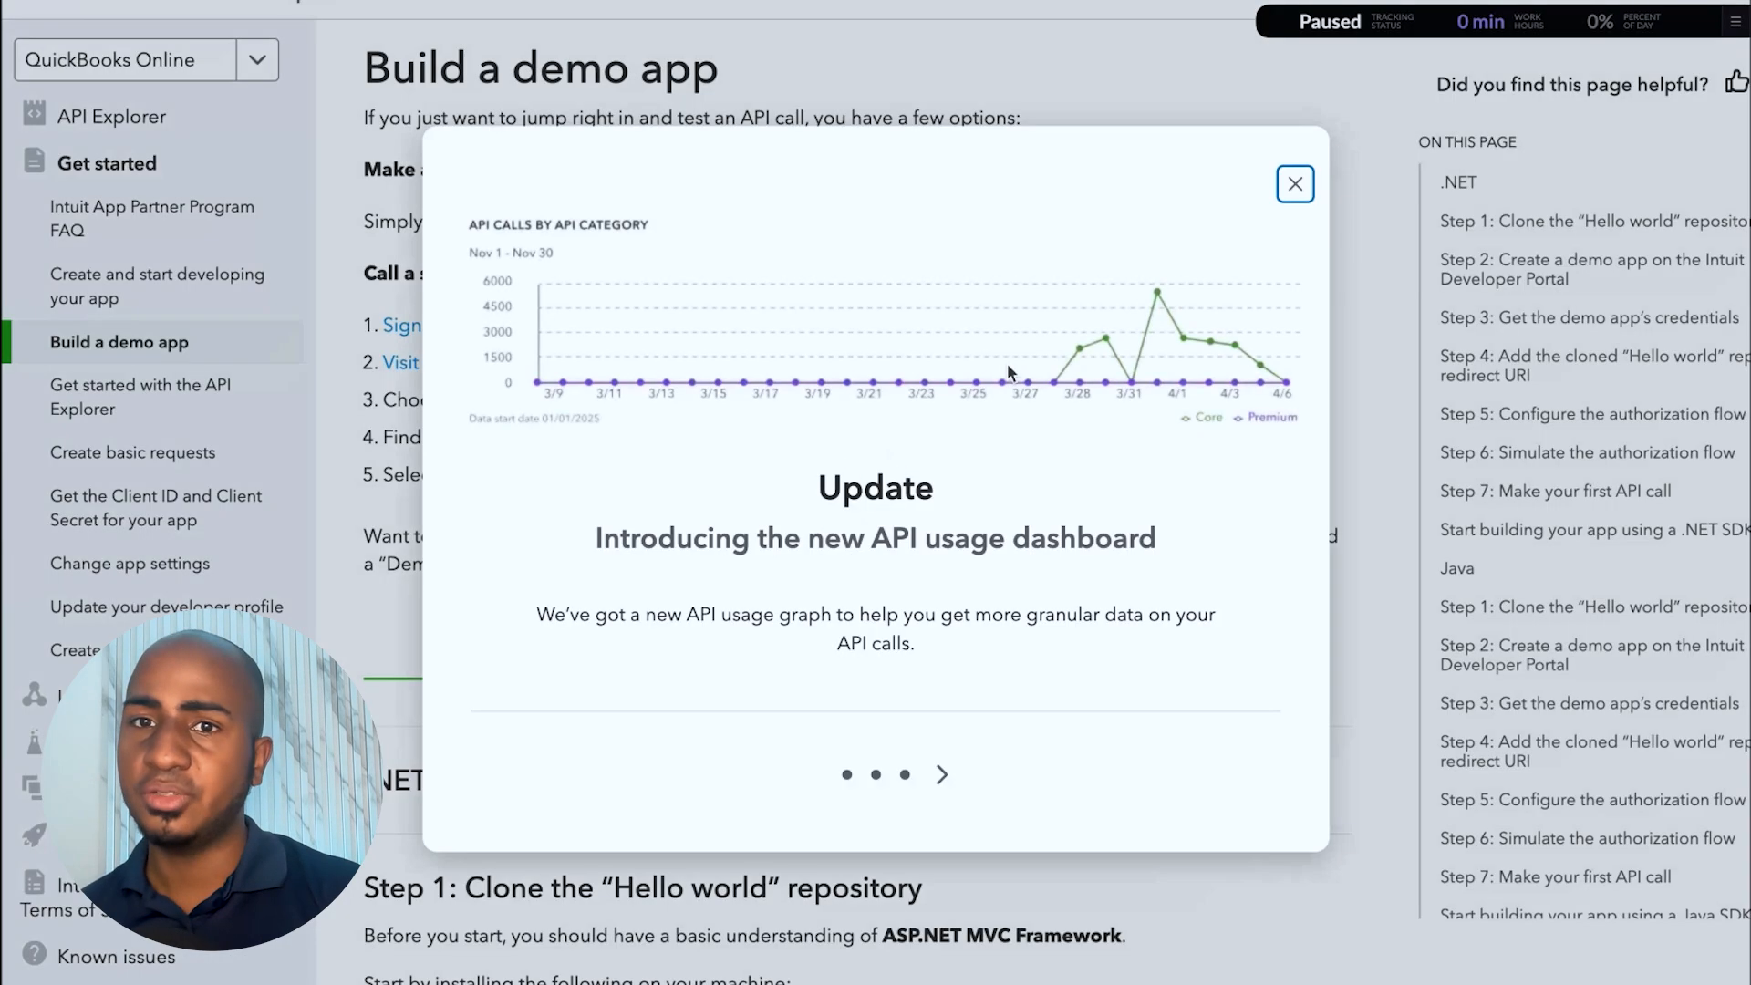
{"action": "left_click", "coordinate": [1295, 185]}
{"action": "left_click", "coordinate": [118, 117]}
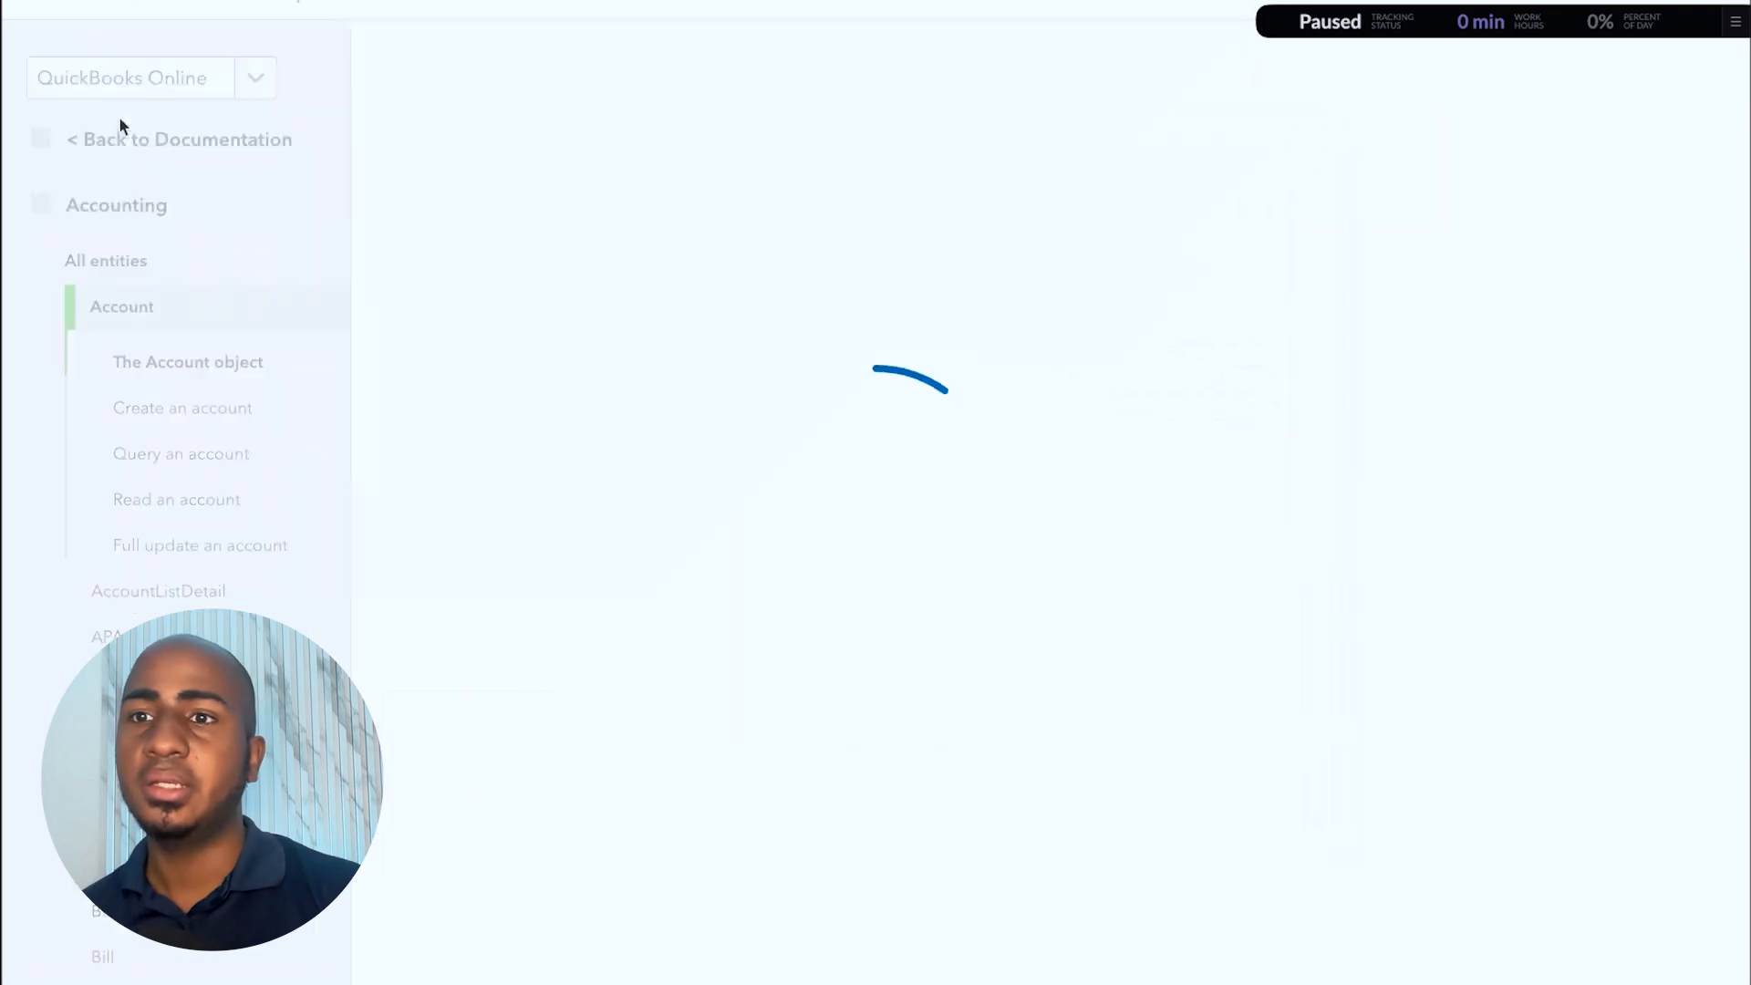
{"action": "scroll", "coordinate": [237, 173], "scroll_direction": "down", "scroll_amount": 6}
{"action": "scroll", "coordinate": [230, 319], "scroll_direction": "up", "scroll_amount": 3}
{"action": "scroll", "coordinate": [226, 321], "scroll_direction": "down", "scroll_amount": 8}
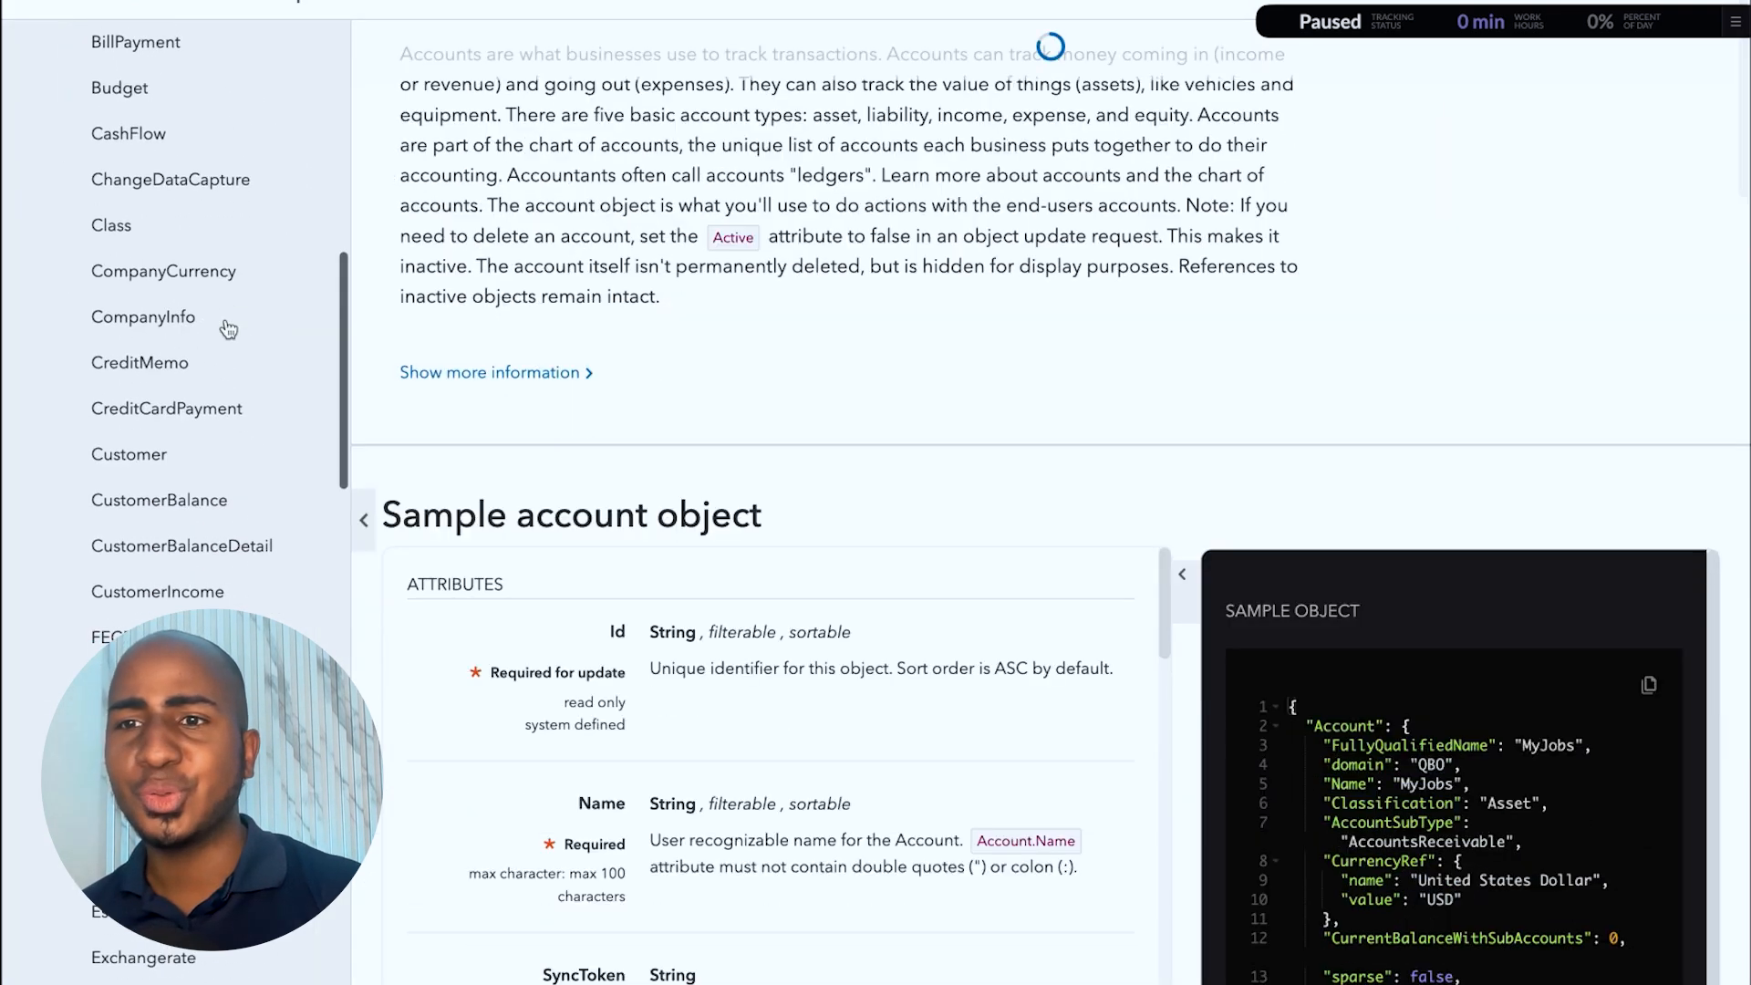
{"action": "scroll", "coordinate": [226, 320], "scroll_direction": "up", "scroll_amount": 5}
{"action": "scroll", "coordinate": [226, 327], "scroll_direction": "down", "scroll_amount": 15}
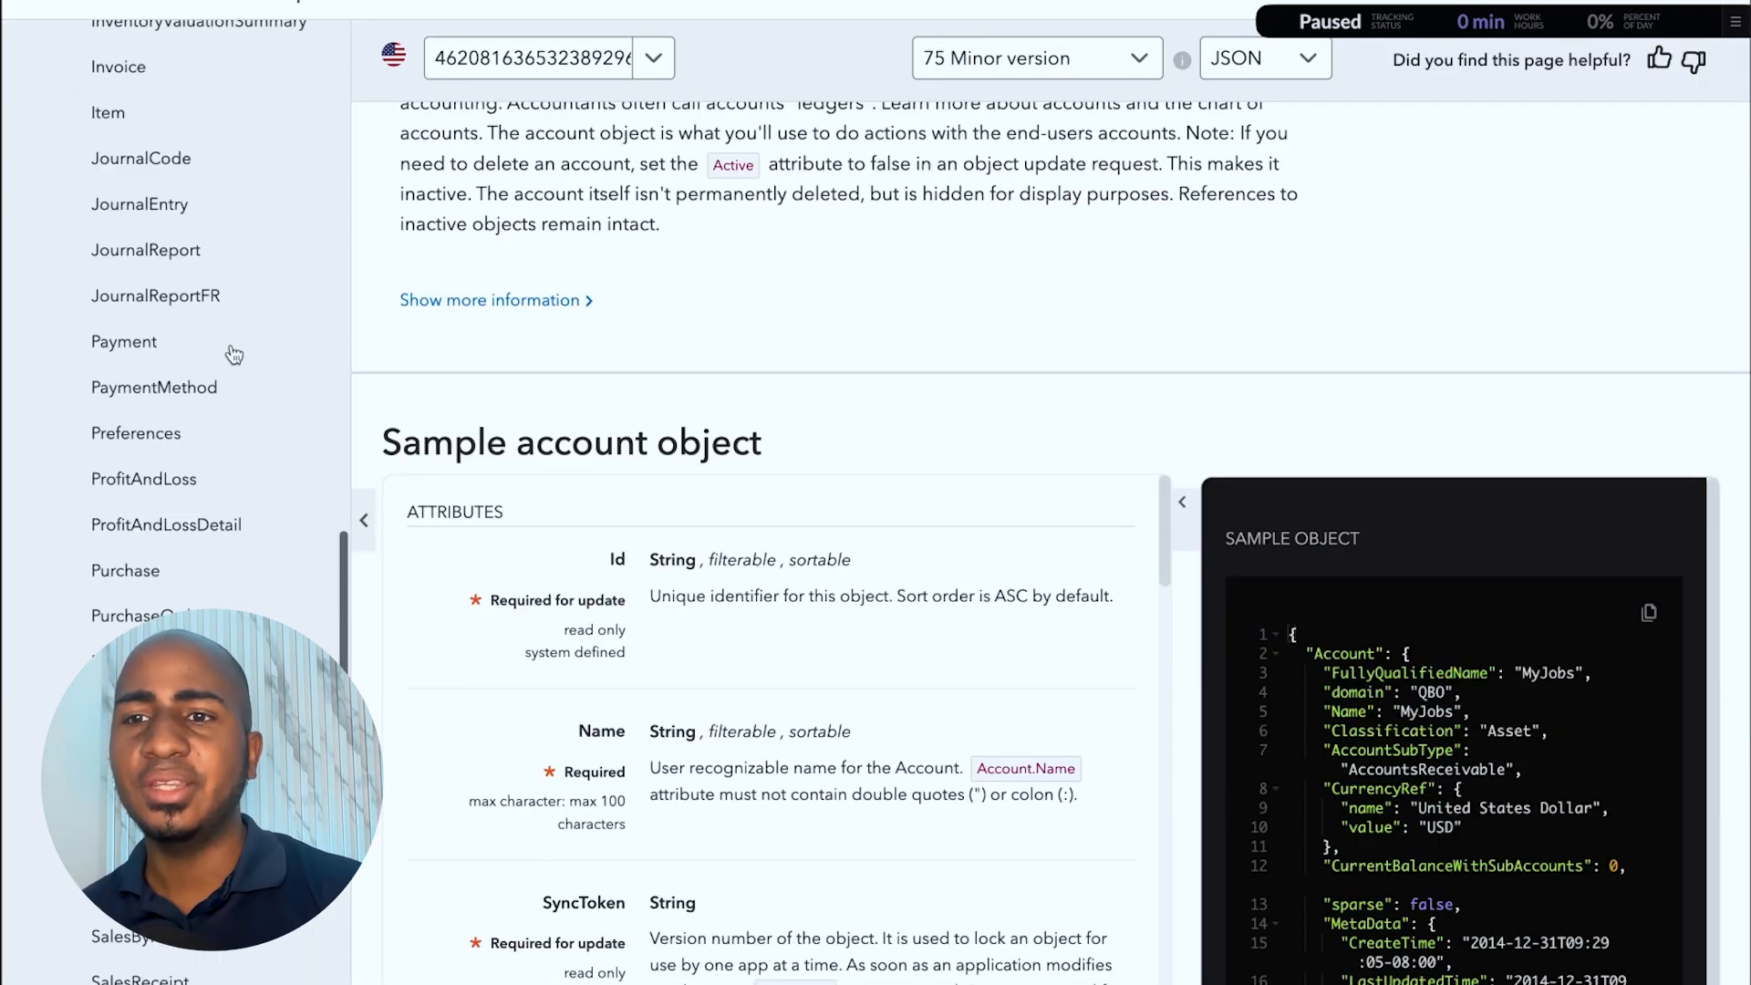
{"action": "scroll", "coordinate": [249, 433], "scroll_direction": "down", "scroll_amount": 8}
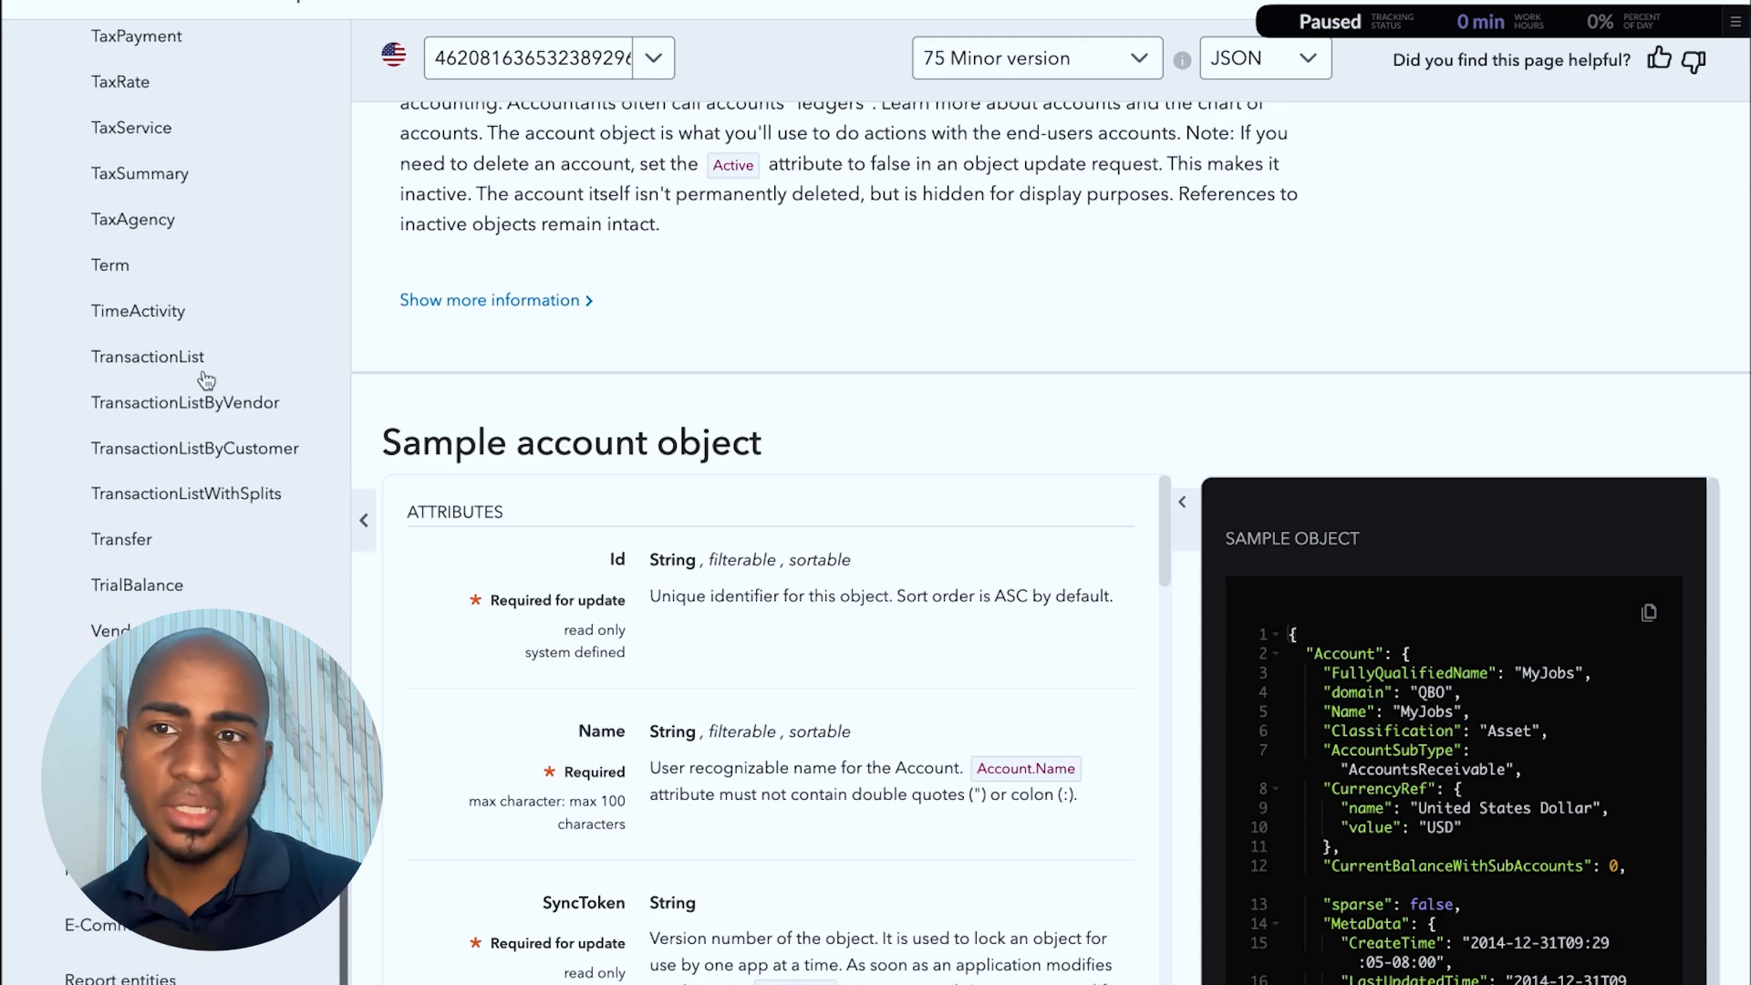
{"action": "left_click", "coordinate": [200, 360]}
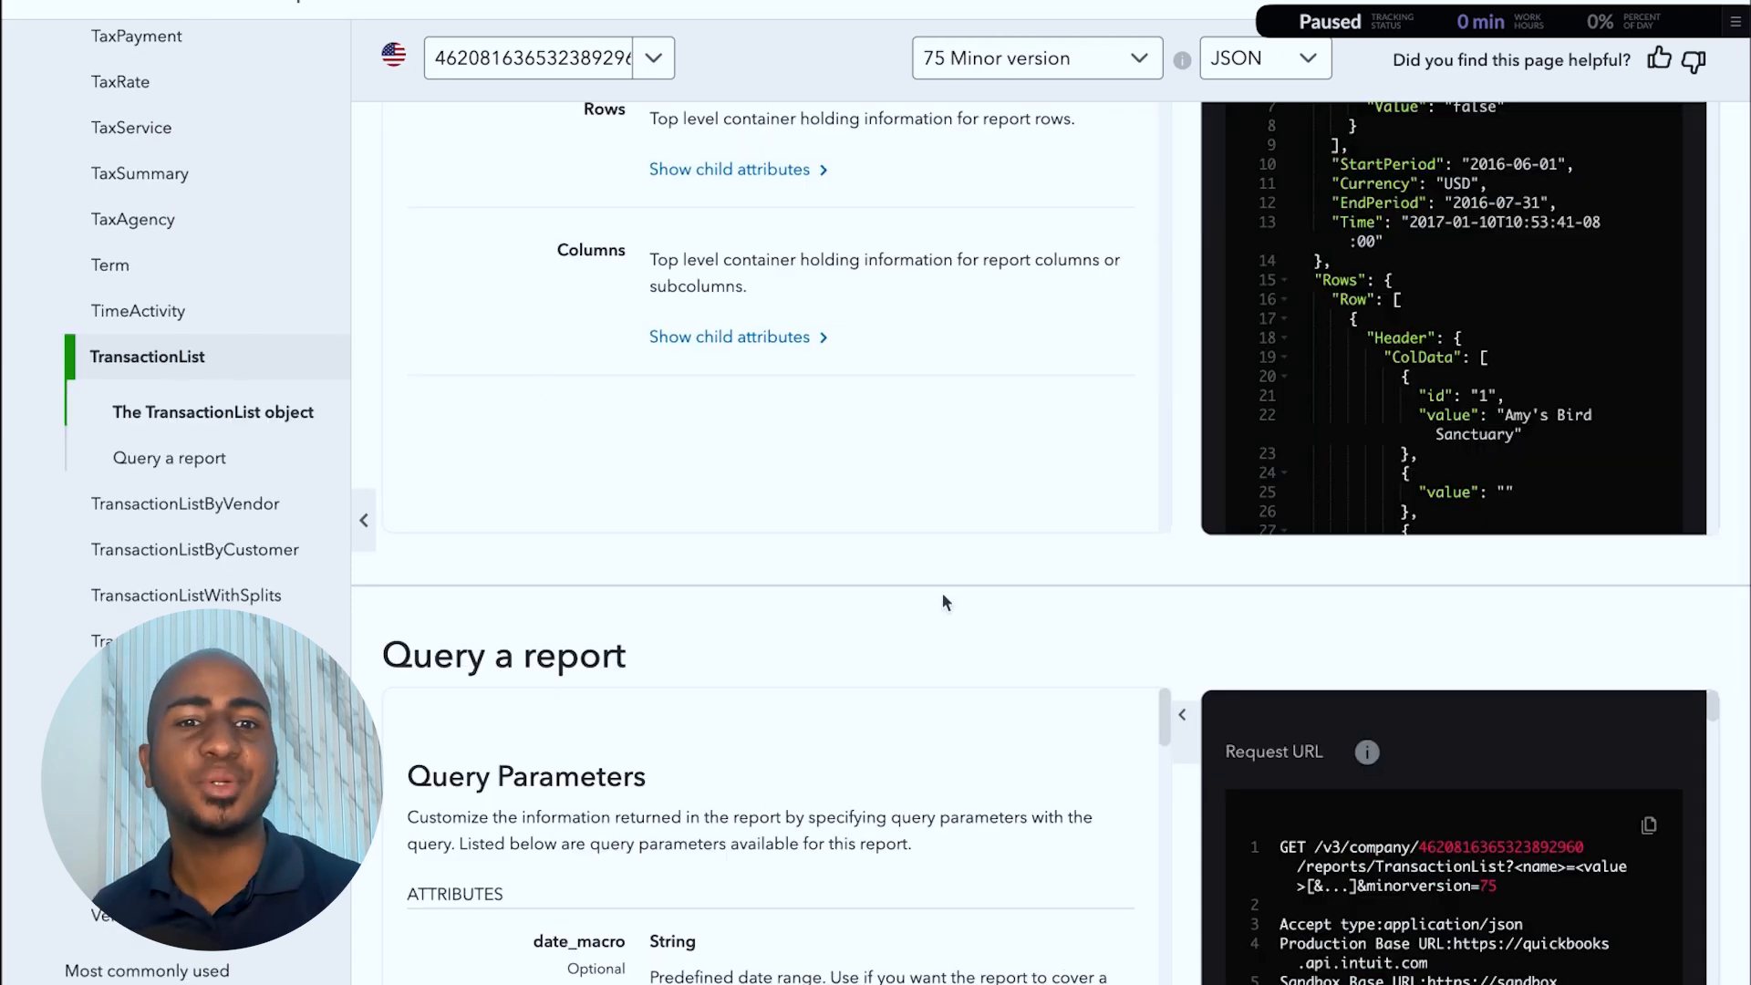
- Copy the production base URL from the TransactionList report query documentation and paste it as the API request's URL in Zapier
{"action": "scroll", "coordinate": [1195, 516], "scroll_direction": "down", "scroll_amount": 5}
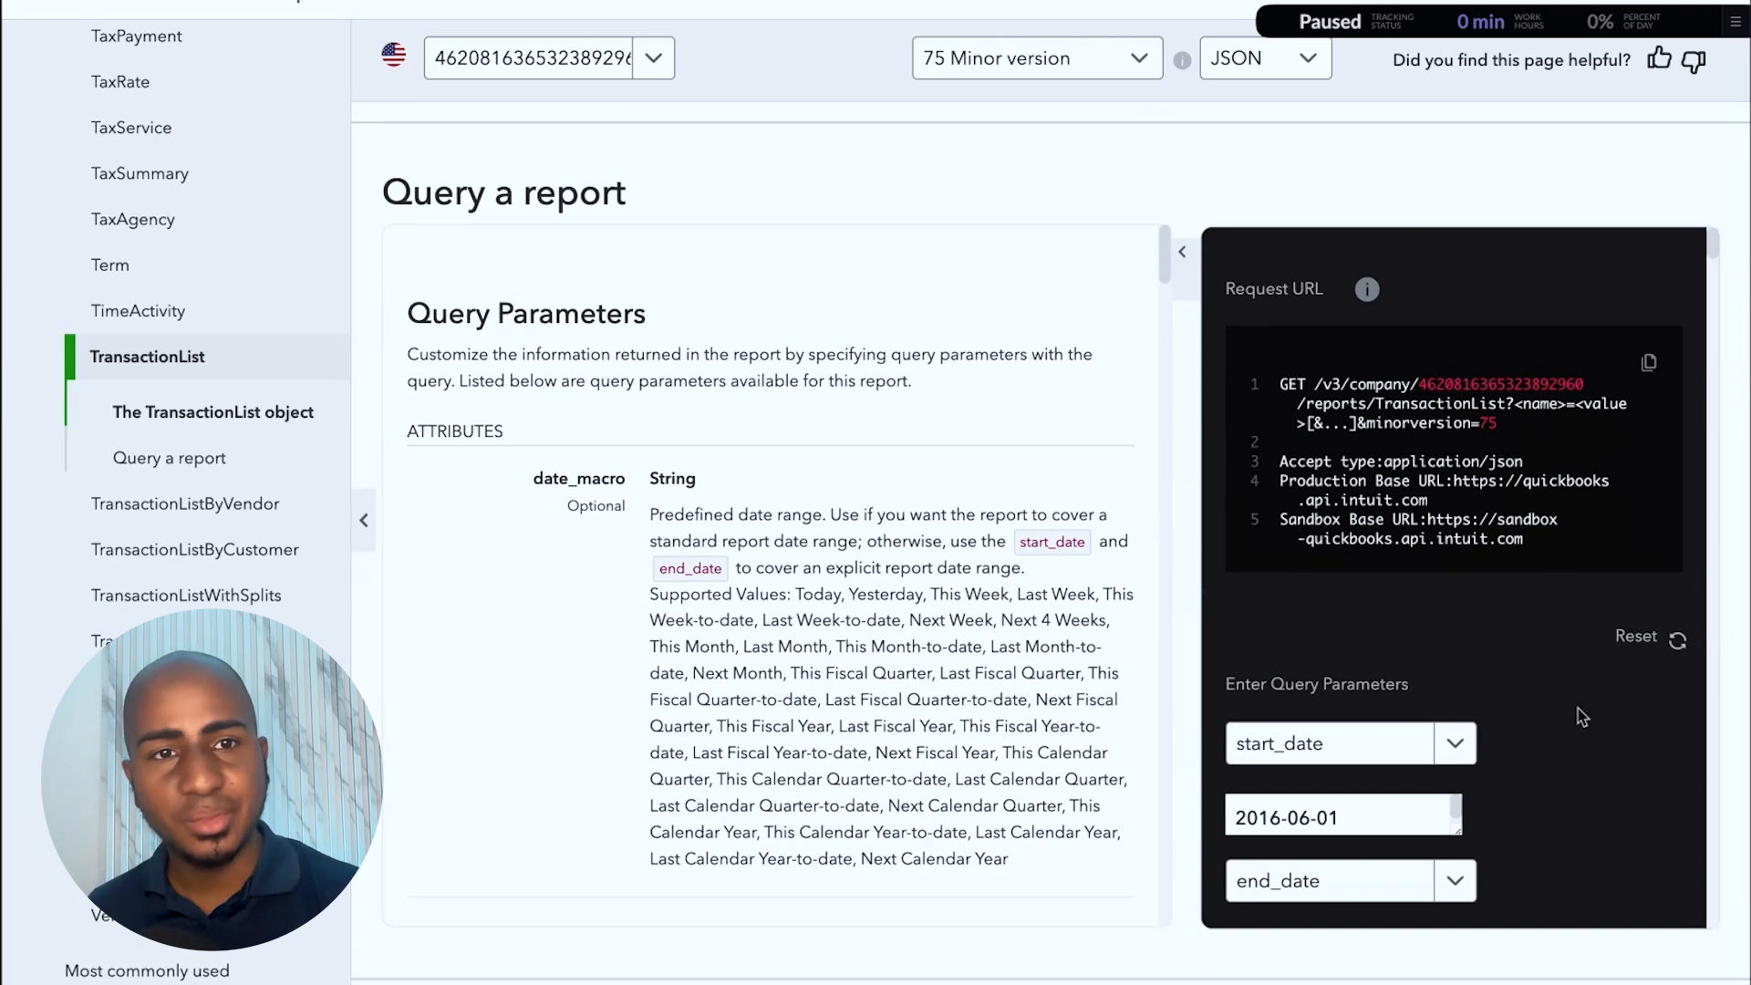
{"action": "scroll", "coordinate": [1558, 552], "scroll_direction": "down", "scroll_amount": 3}
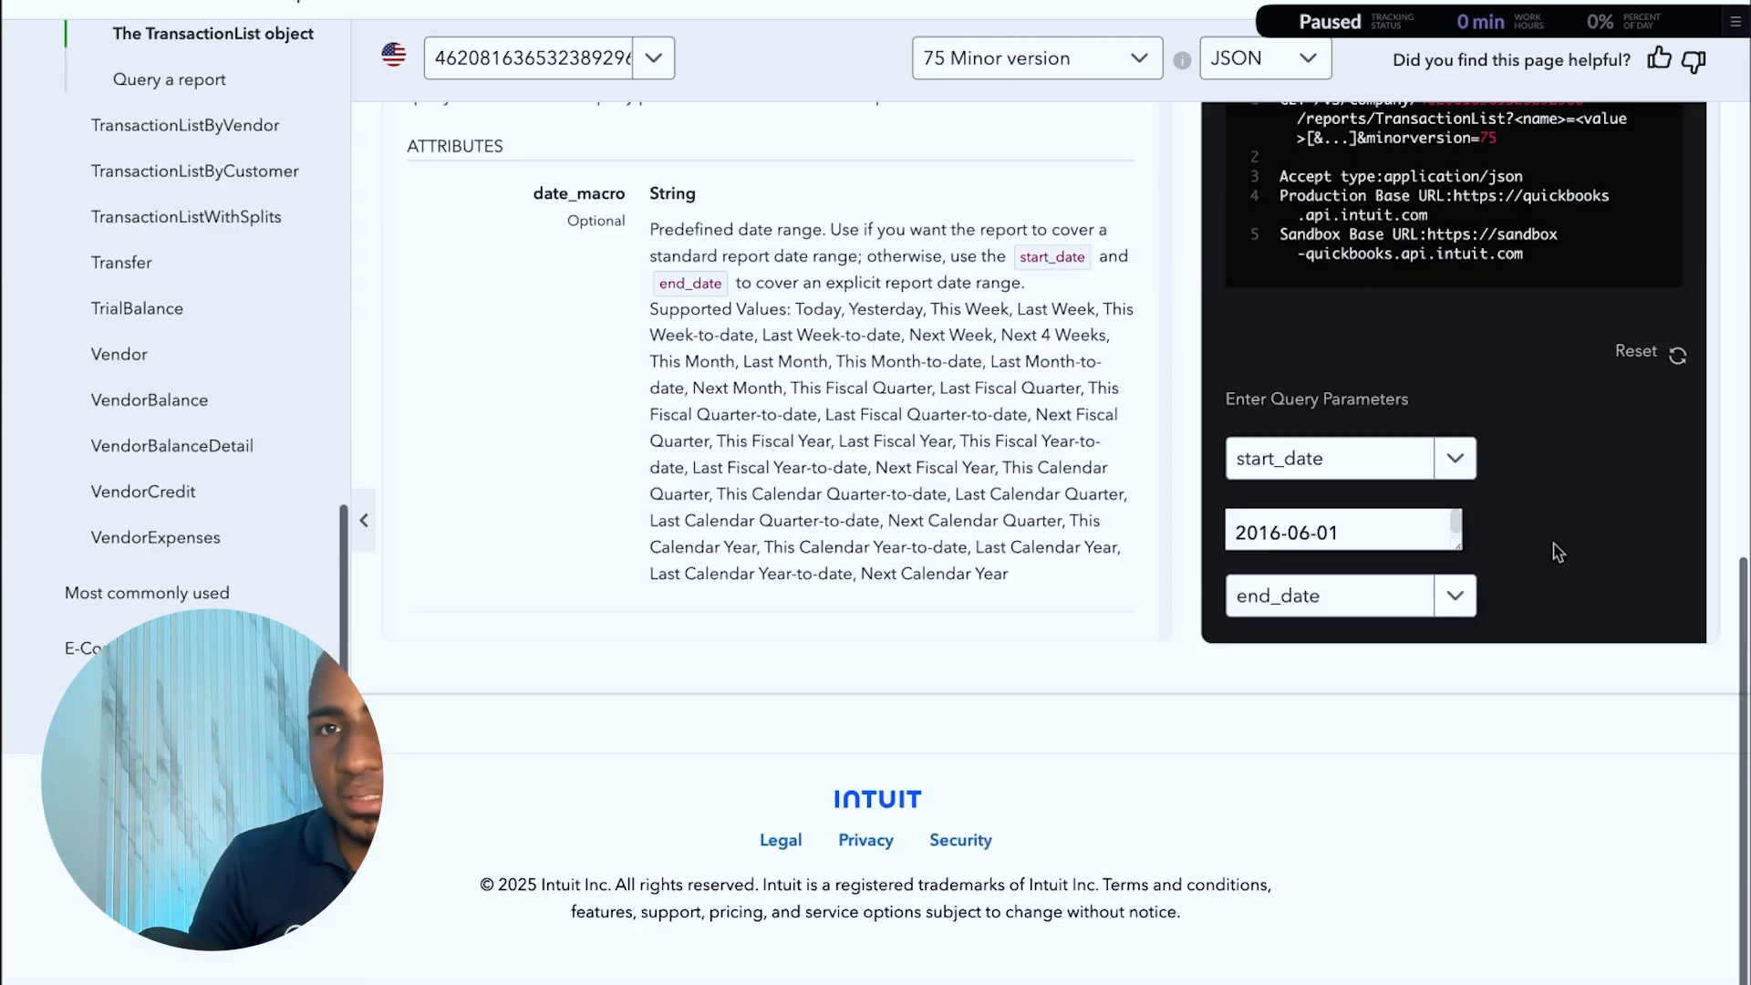
{"action": "scroll", "coordinate": [1151, 599], "scroll_direction": "up", "scroll_amount": 3}
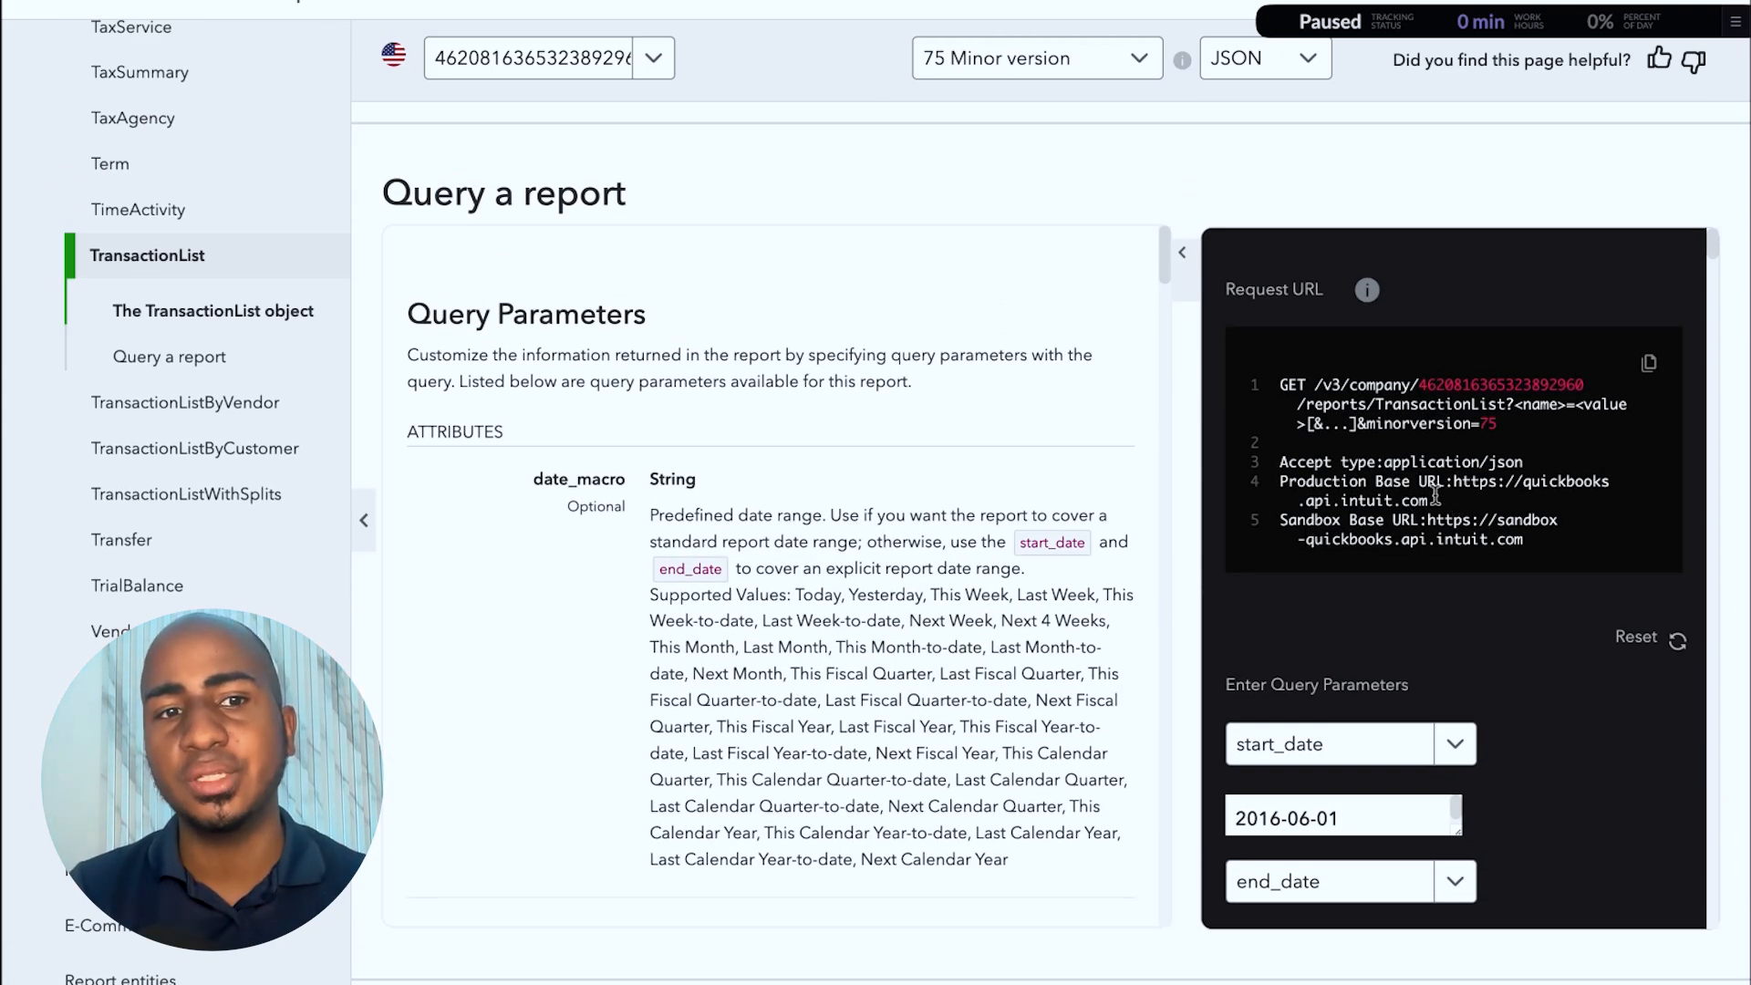
{"action": "left_click_drag", "start_coordinate": [1435, 495], "coordinate": [1454, 490]}
{"action": "key", "text": "ctrl+c"}
{"action": "mouse_move", "coordinate": [3, 310]}
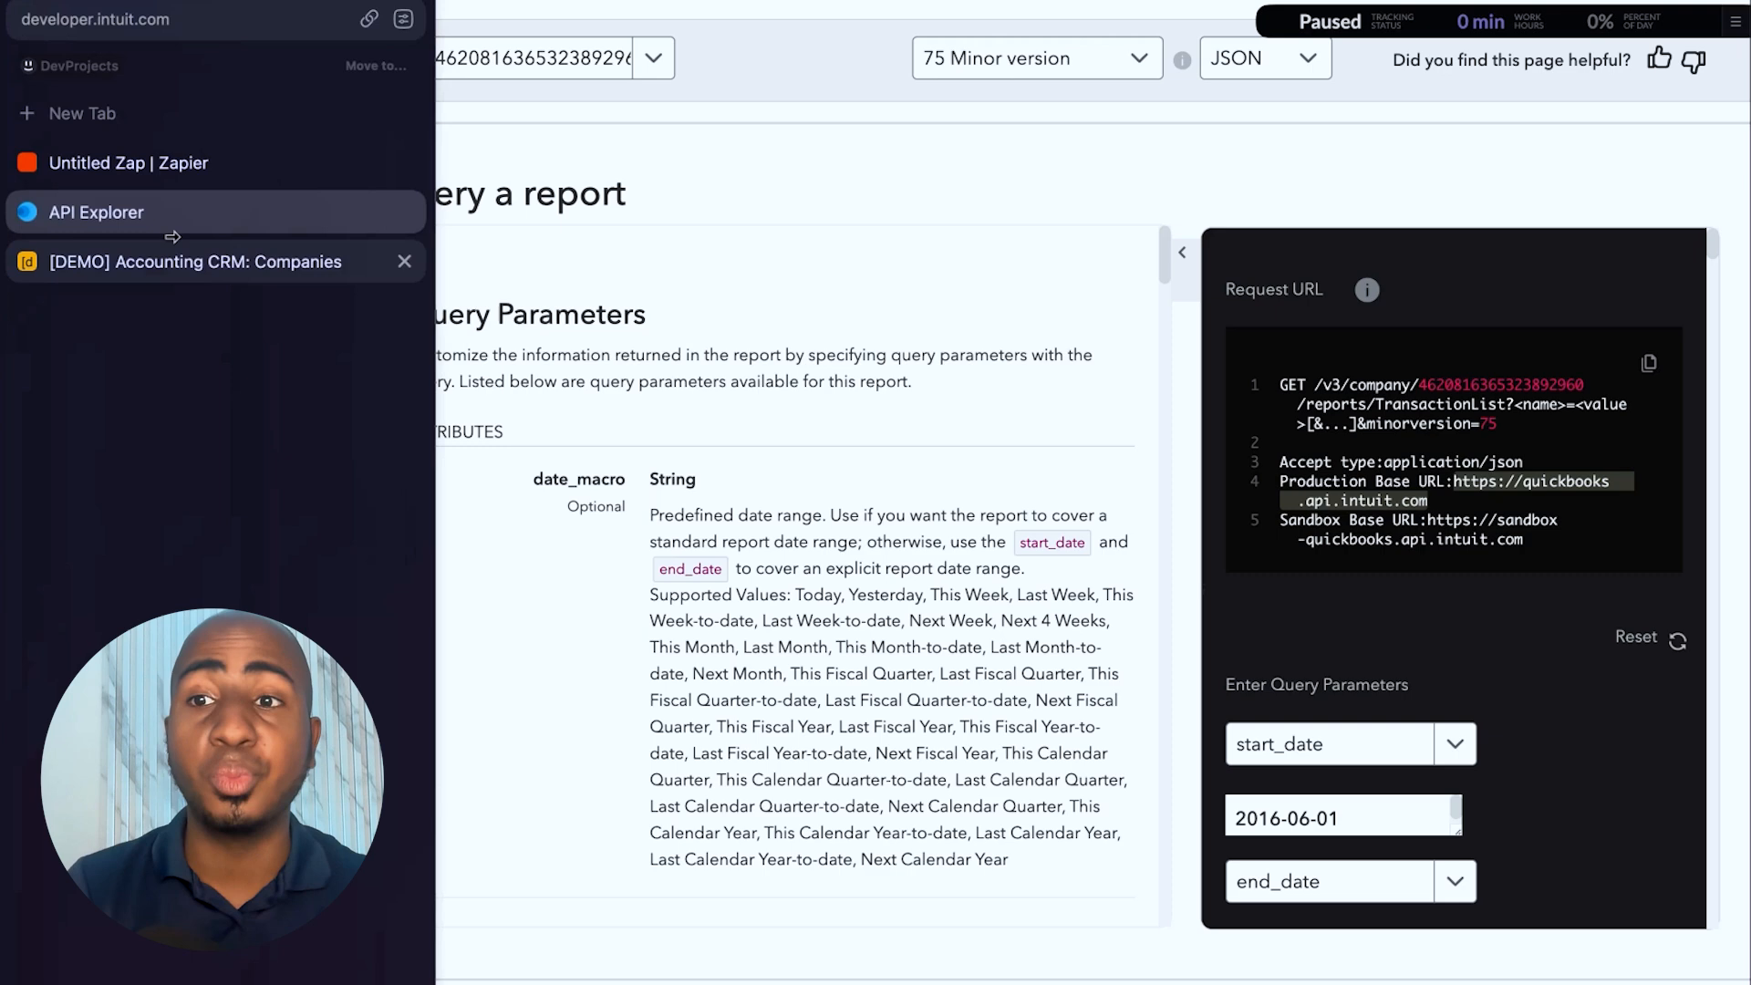
{"action": "left_click", "coordinate": [191, 174]}
{"action": "left_click", "coordinate": [1404, 507]}
{"action": "key", "text": "ctrl+v"}
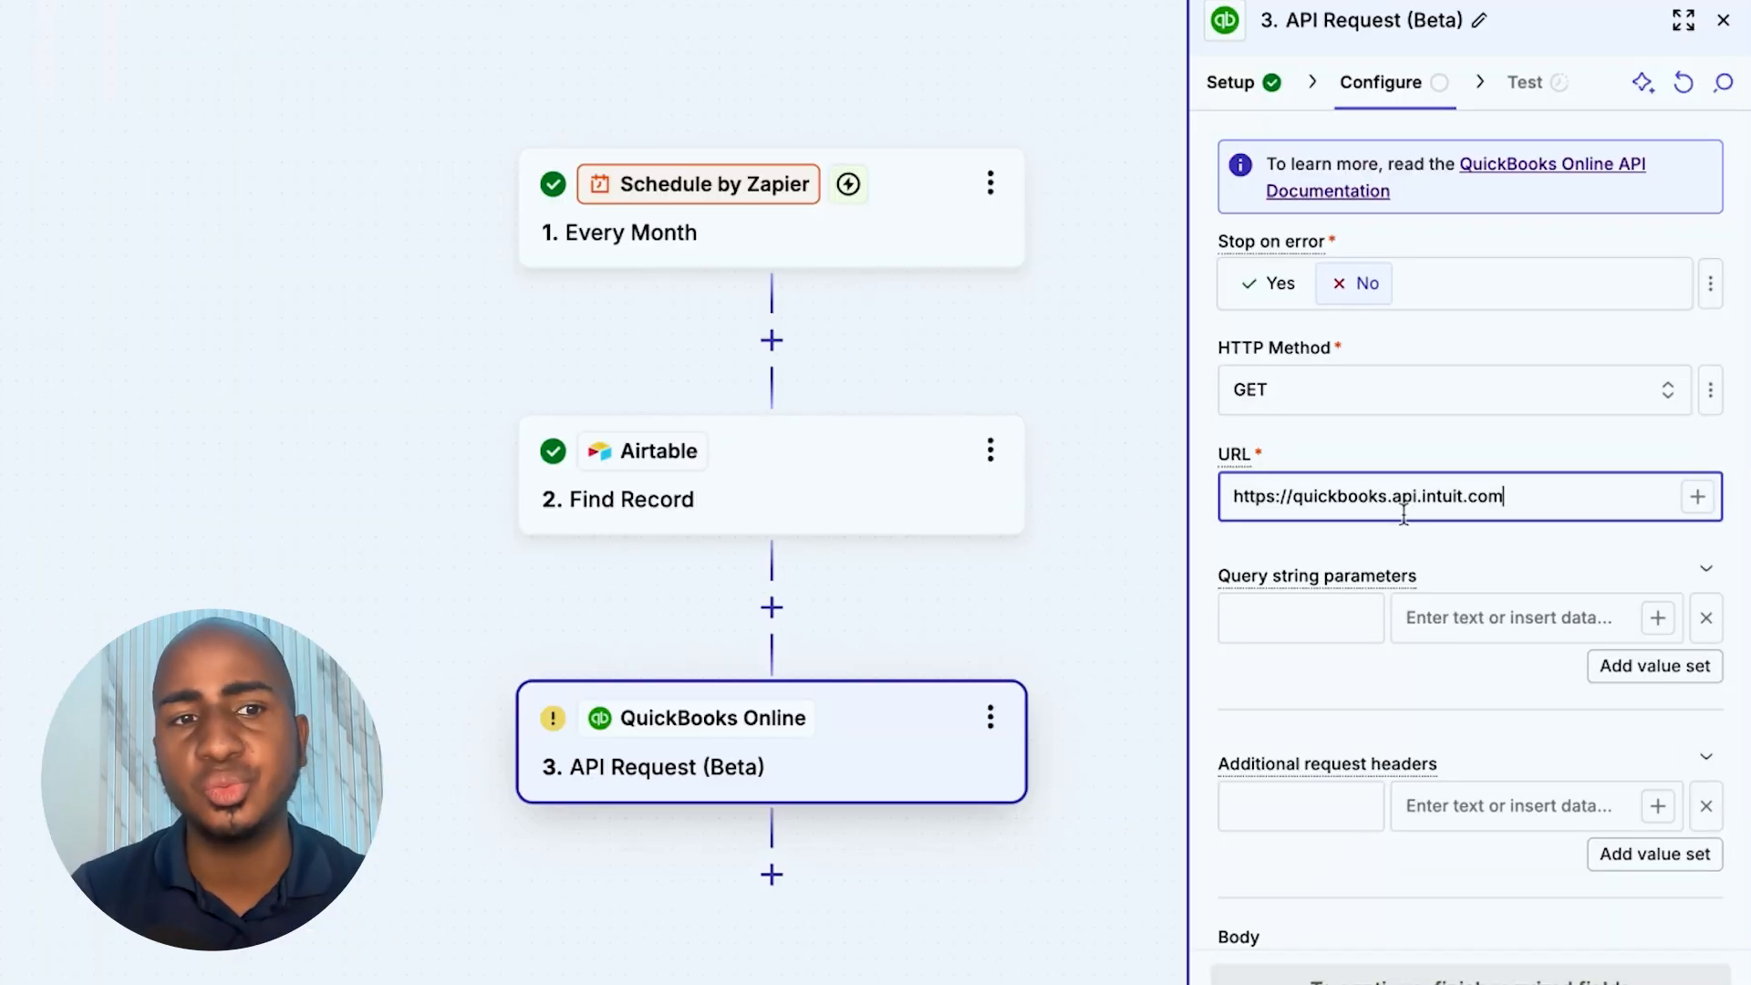
- Copy the request path from /v3/company through /reports/TransactionList in the API Explorer and append it to the URL in Zapier
{"action": "mouse_move", "coordinate": [3, 310]}
{"action": "left_click", "coordinate": [18, 210]}
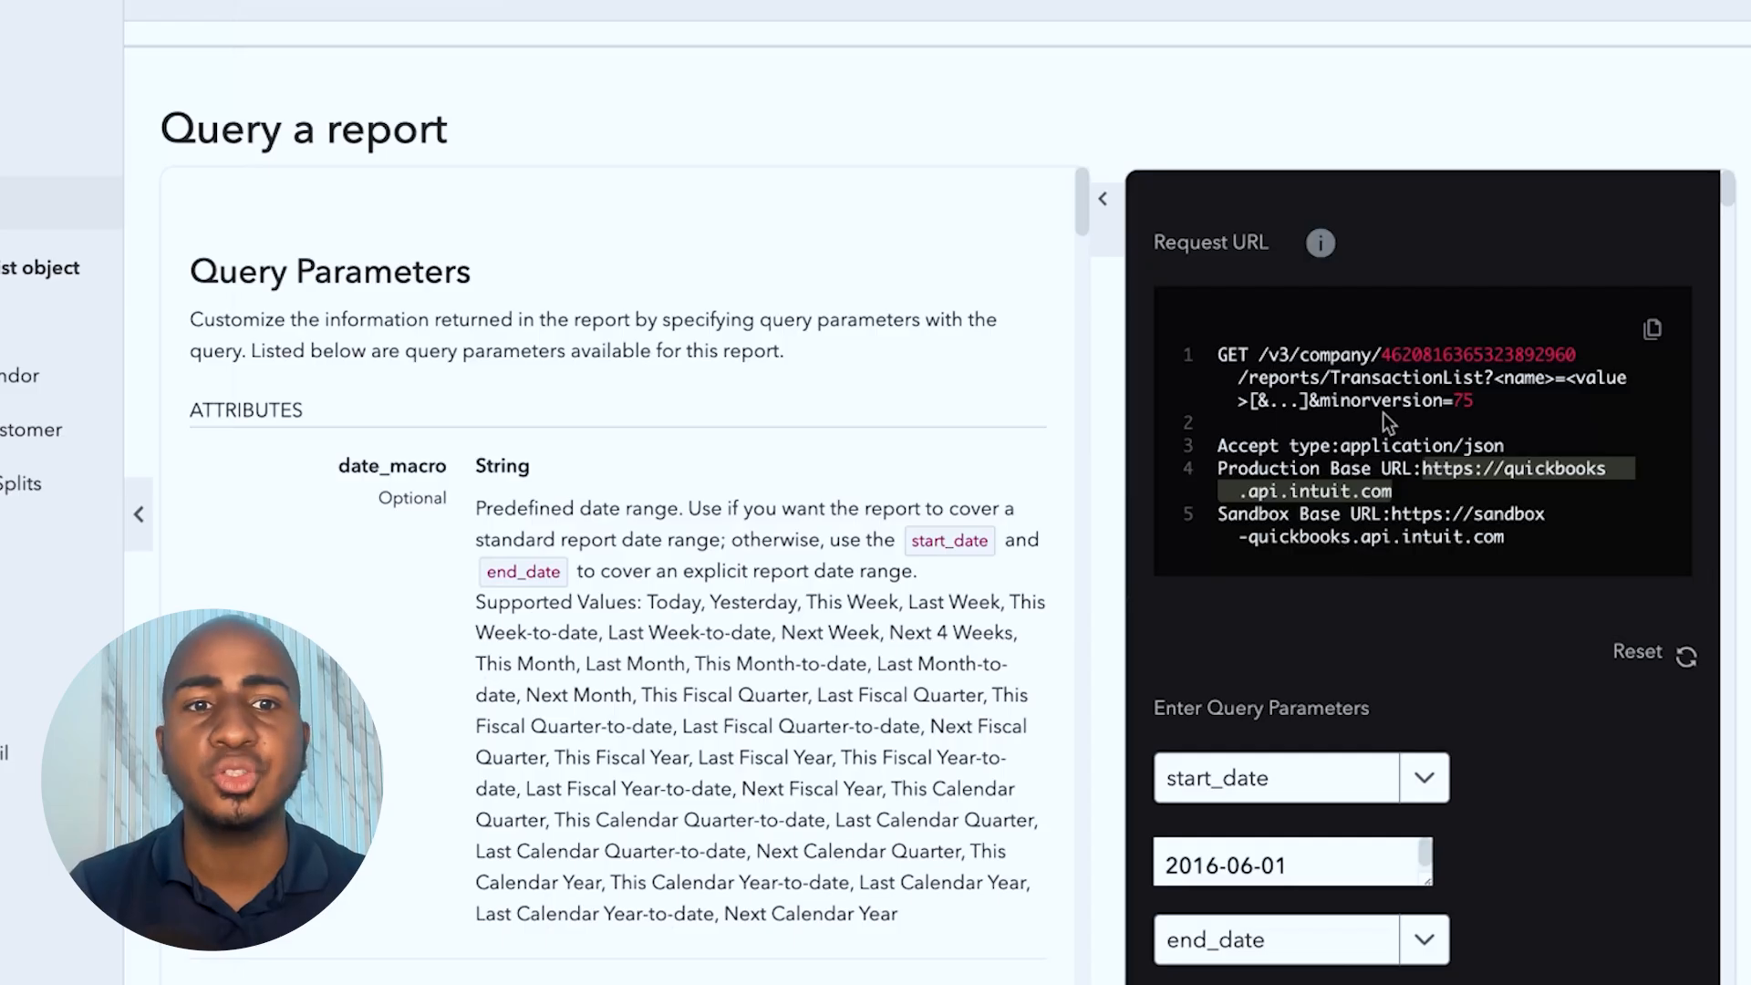
{"action": "left_click", "coordinate": [1261, 355]}
{"action": "left_click_drag", "start_coordinate": [1261, 354], "coordinate": [1482, 383]}
{"action": "key", "text": "ctrl+c"}
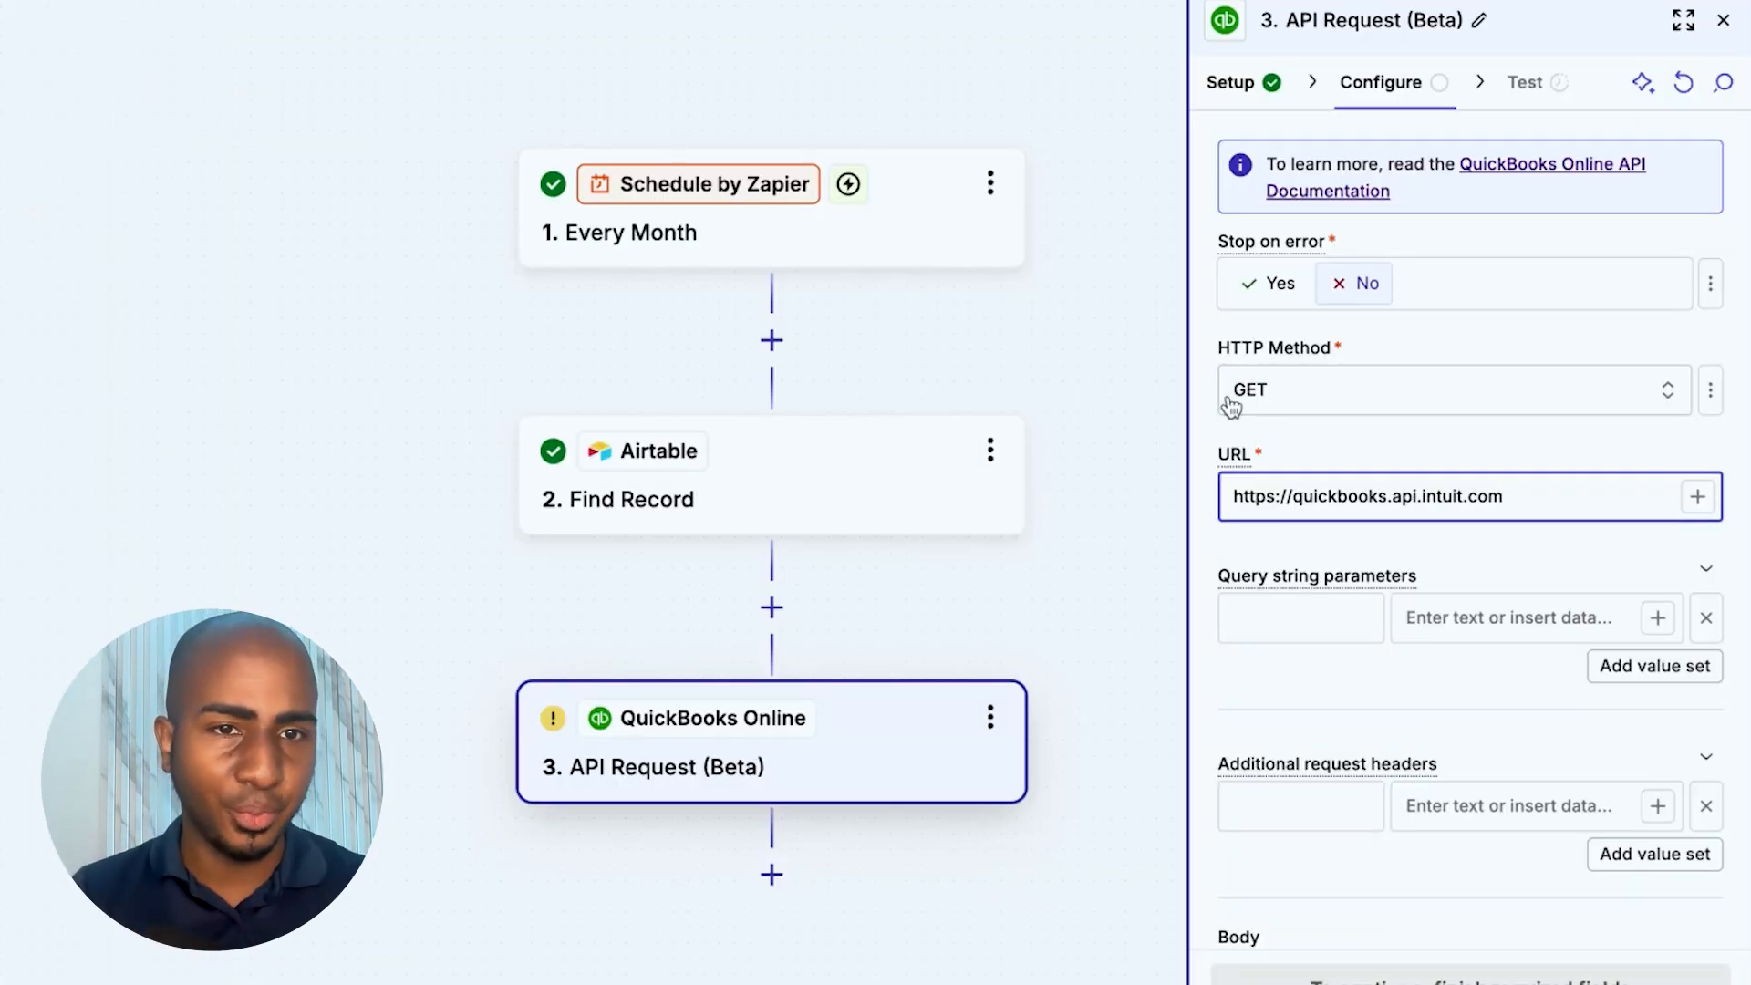
{"action": "left_click", "coordinate": [1544, 488]}
{"action": "key", "text": "ctrl+v"}
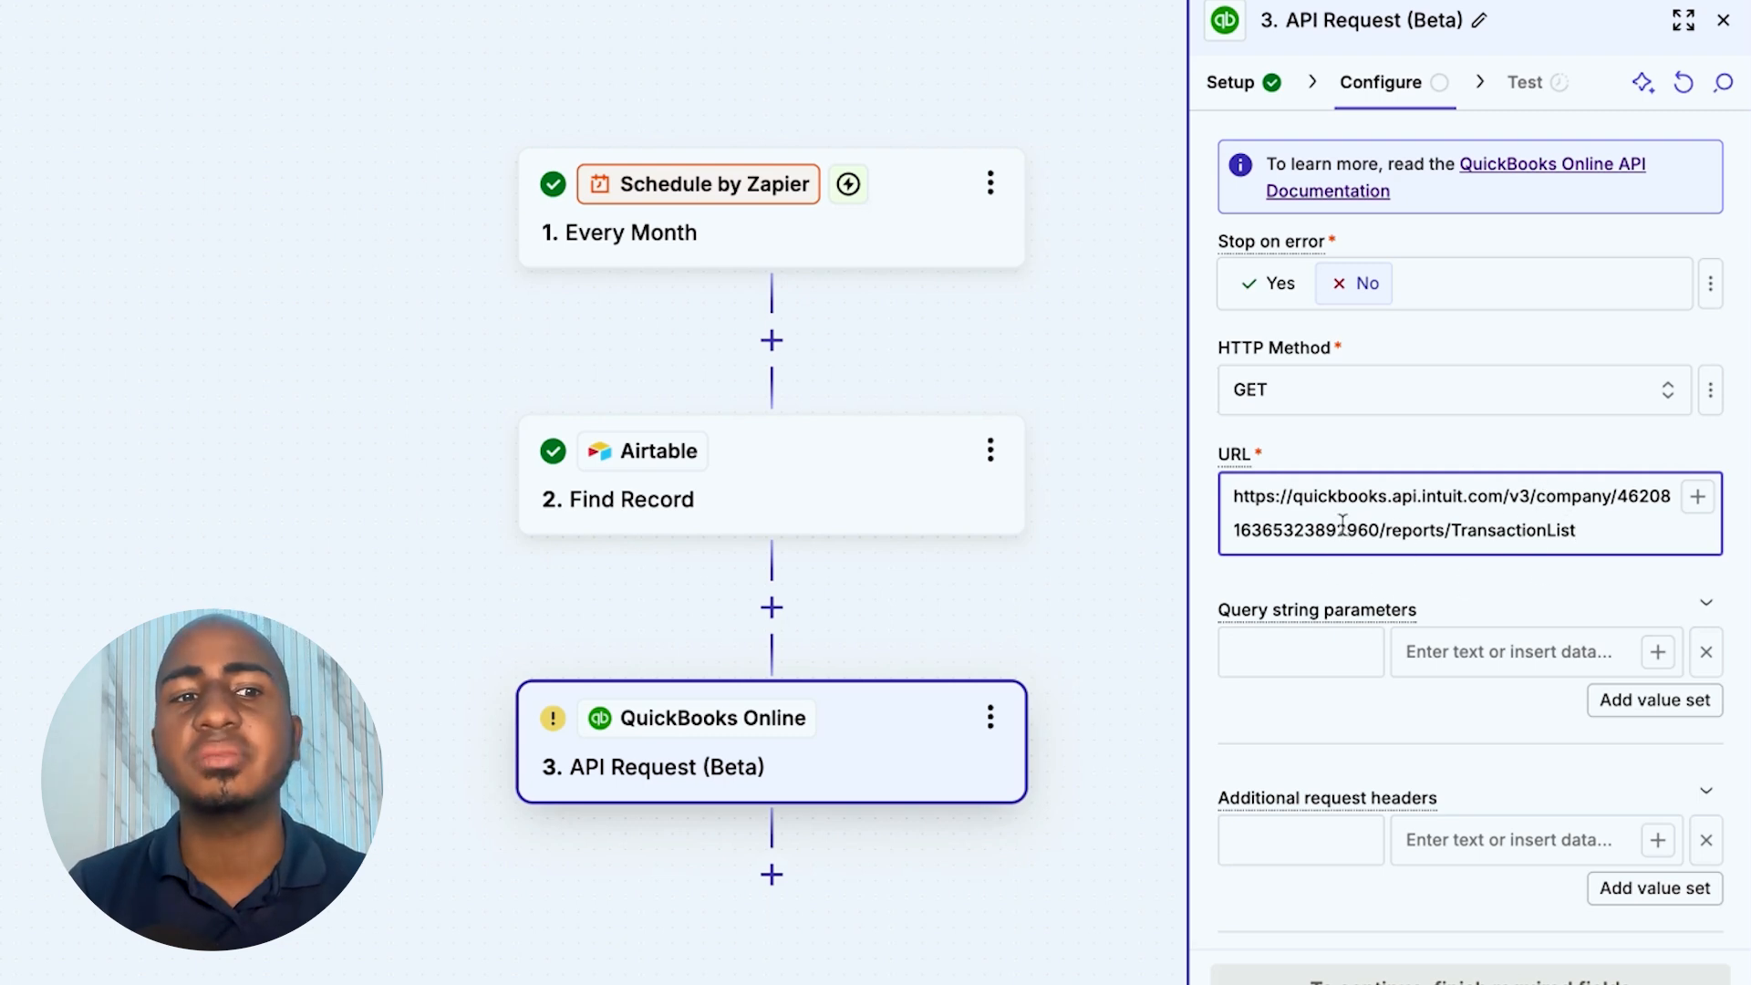
- Replace the sample company ID in the URL with the Fields QBO Company ID value from the Airtable Find Record step
{"action": "double_click", "coordinate": [1300, 530]}
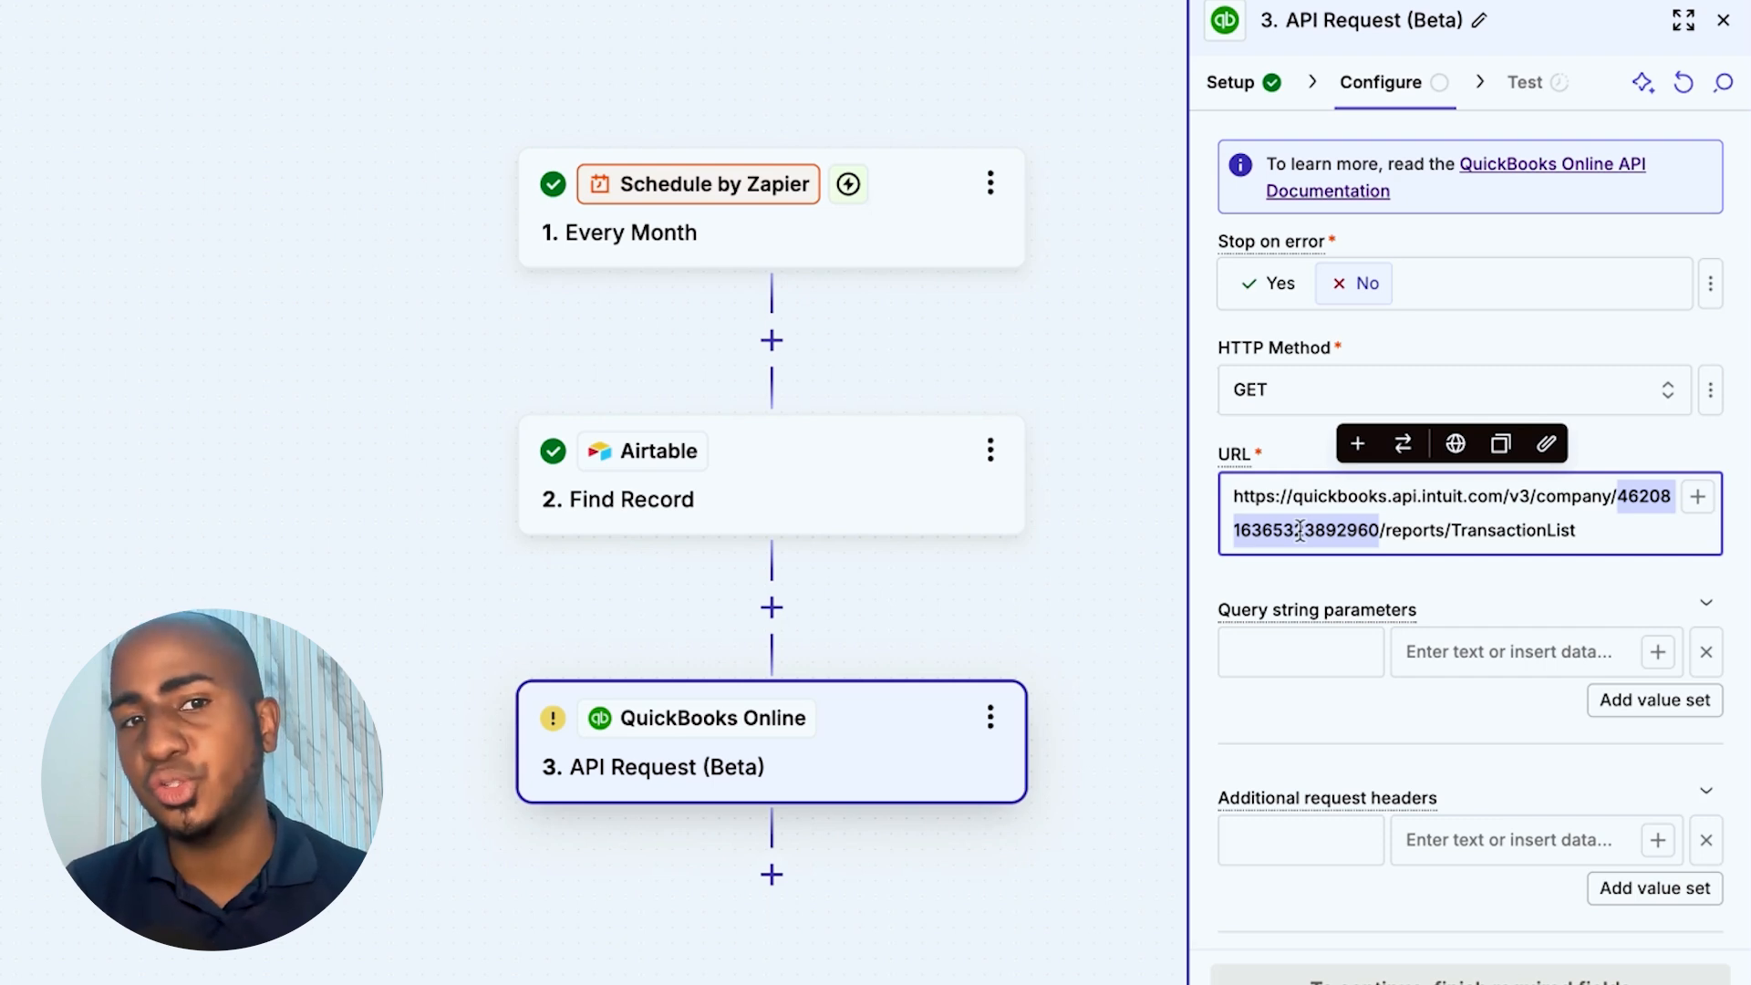
{"action": "key", "text": "BackSpace"}
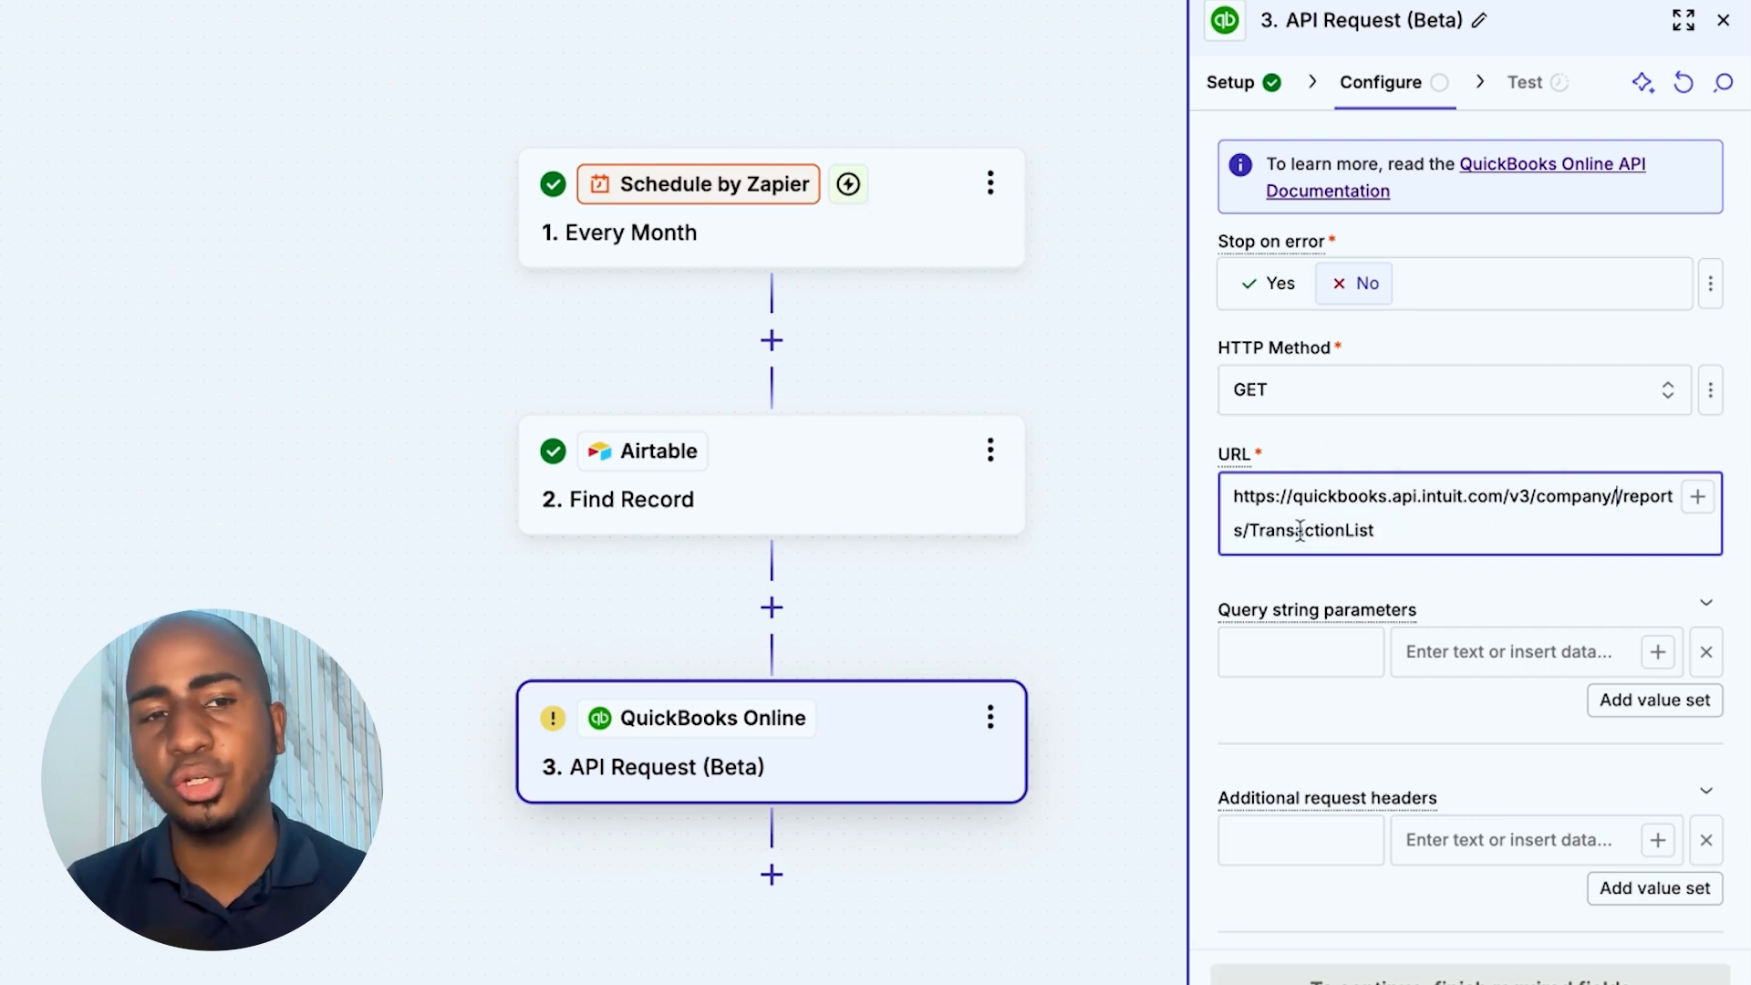
{"action": "left_click", "coordinate": [1698, 496]}
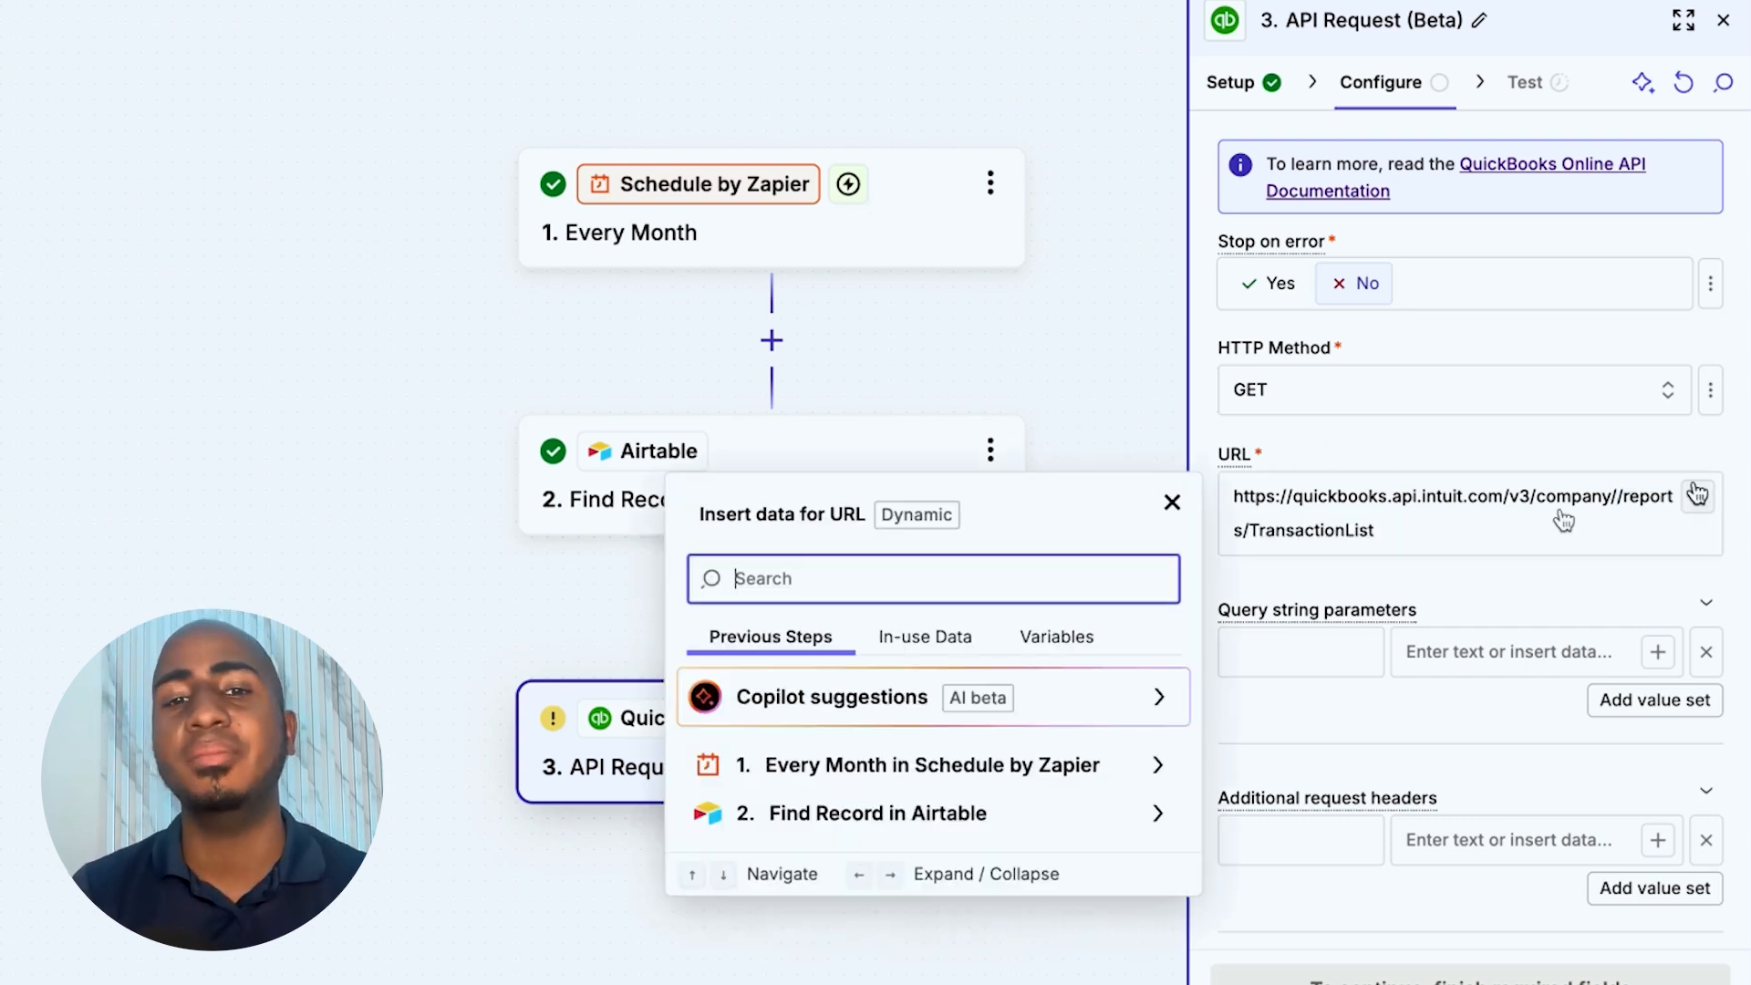
{"action": "left_click", "coordinate": [858, 822]}
{"action": "scroll", "coordinate": [933, 625], "scroll_direction": "down", "scroll_amount": 5}
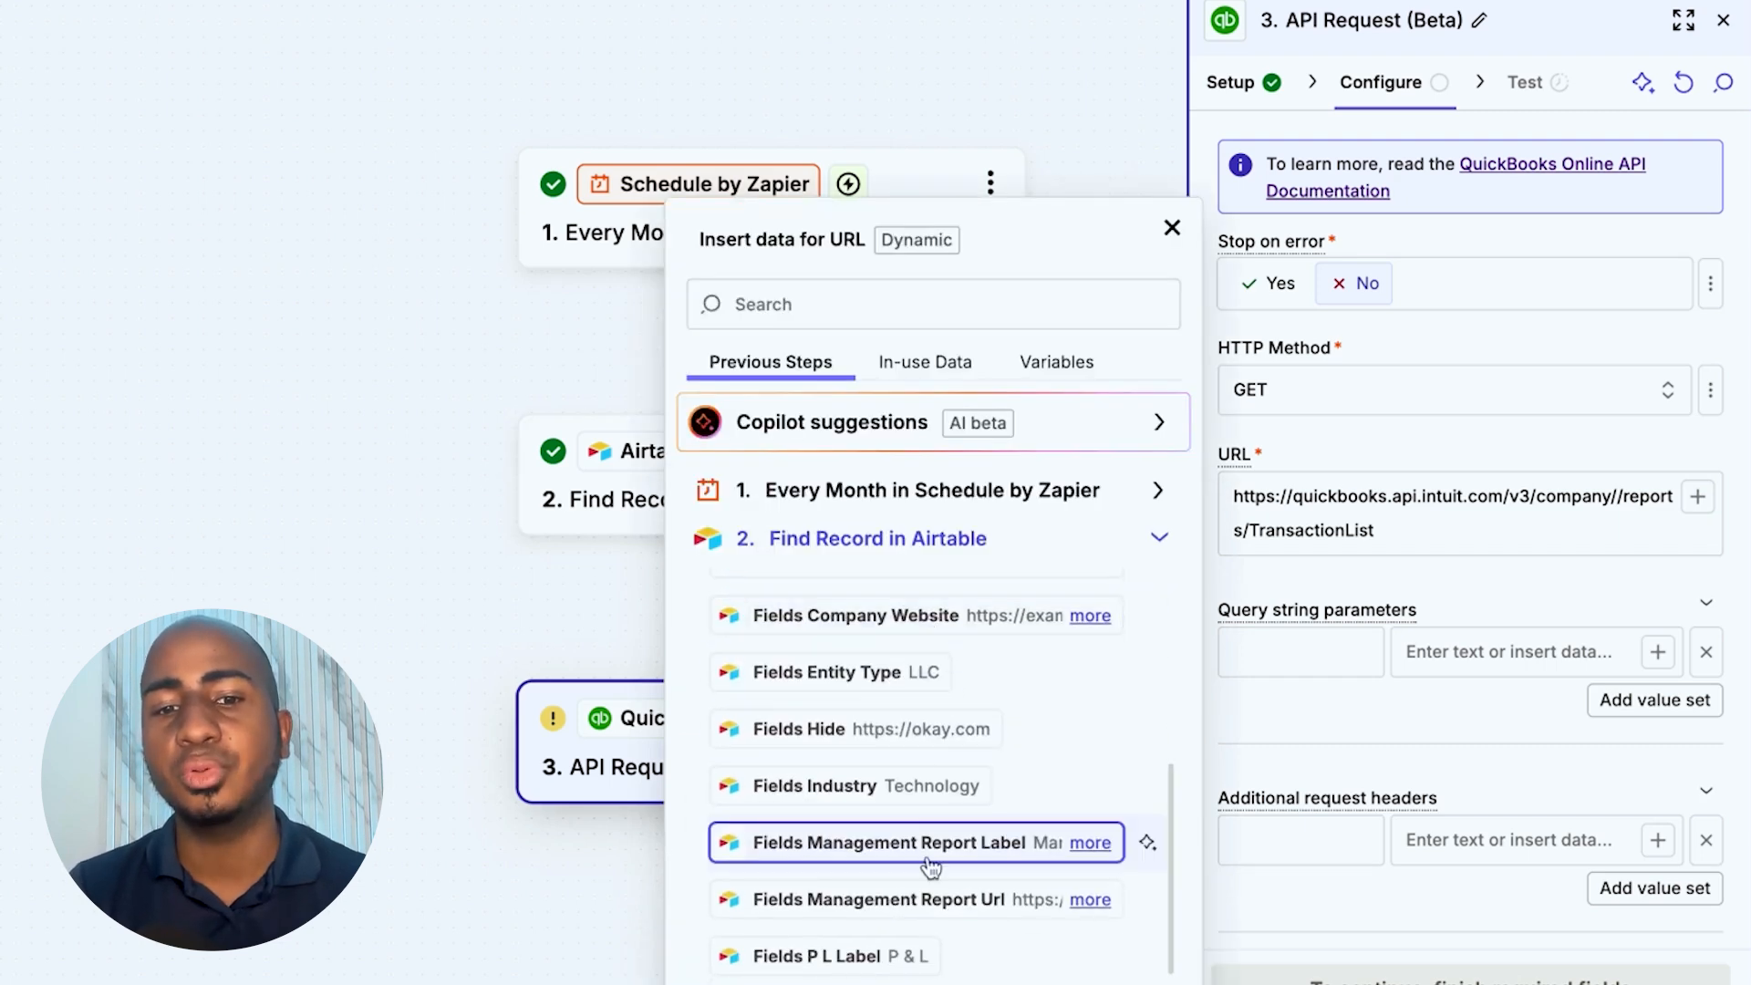
{"action": "scroll", "coordinate": [931, 867], "scroll_direction": "down", "scroll_amount": 2}
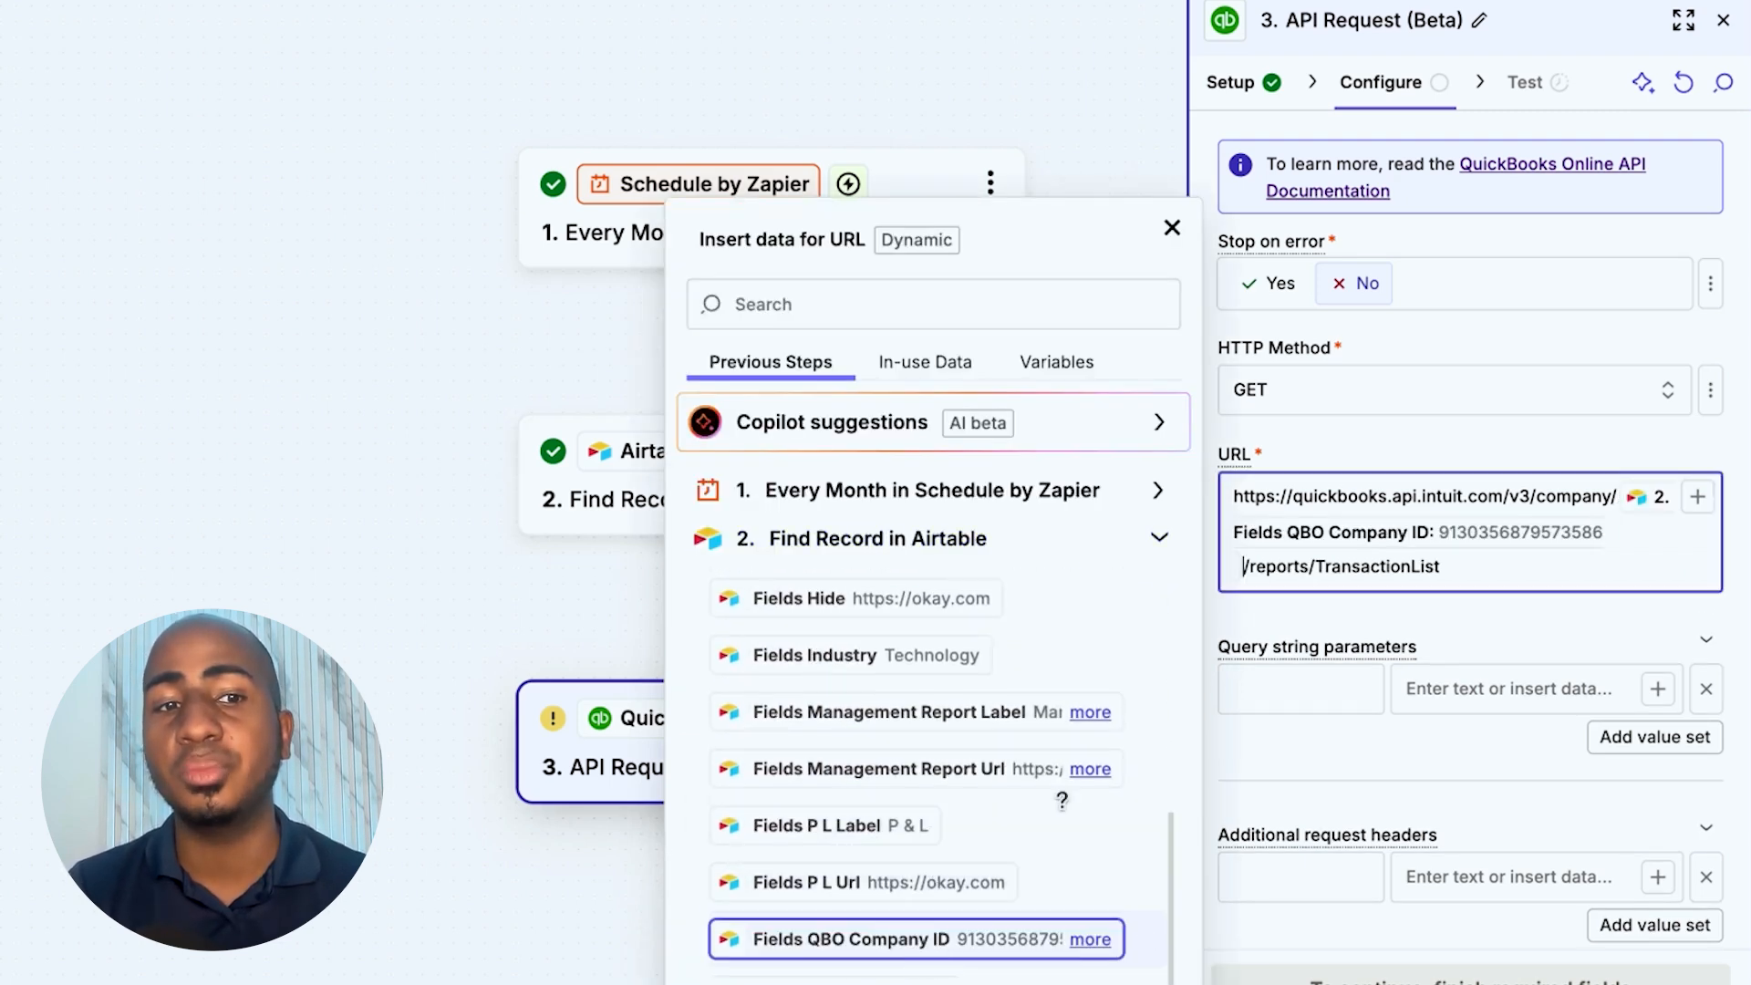
{"action": "left_click", "coordinate": [1514, 621]}
- Add query string parameters named start_date and end_date, and review the supported query parameters in the TransactionList documentation
{"action": "scroll", "coordinate": [1434, 836], "scroll_direction": "down", "scroll_amount": 5}
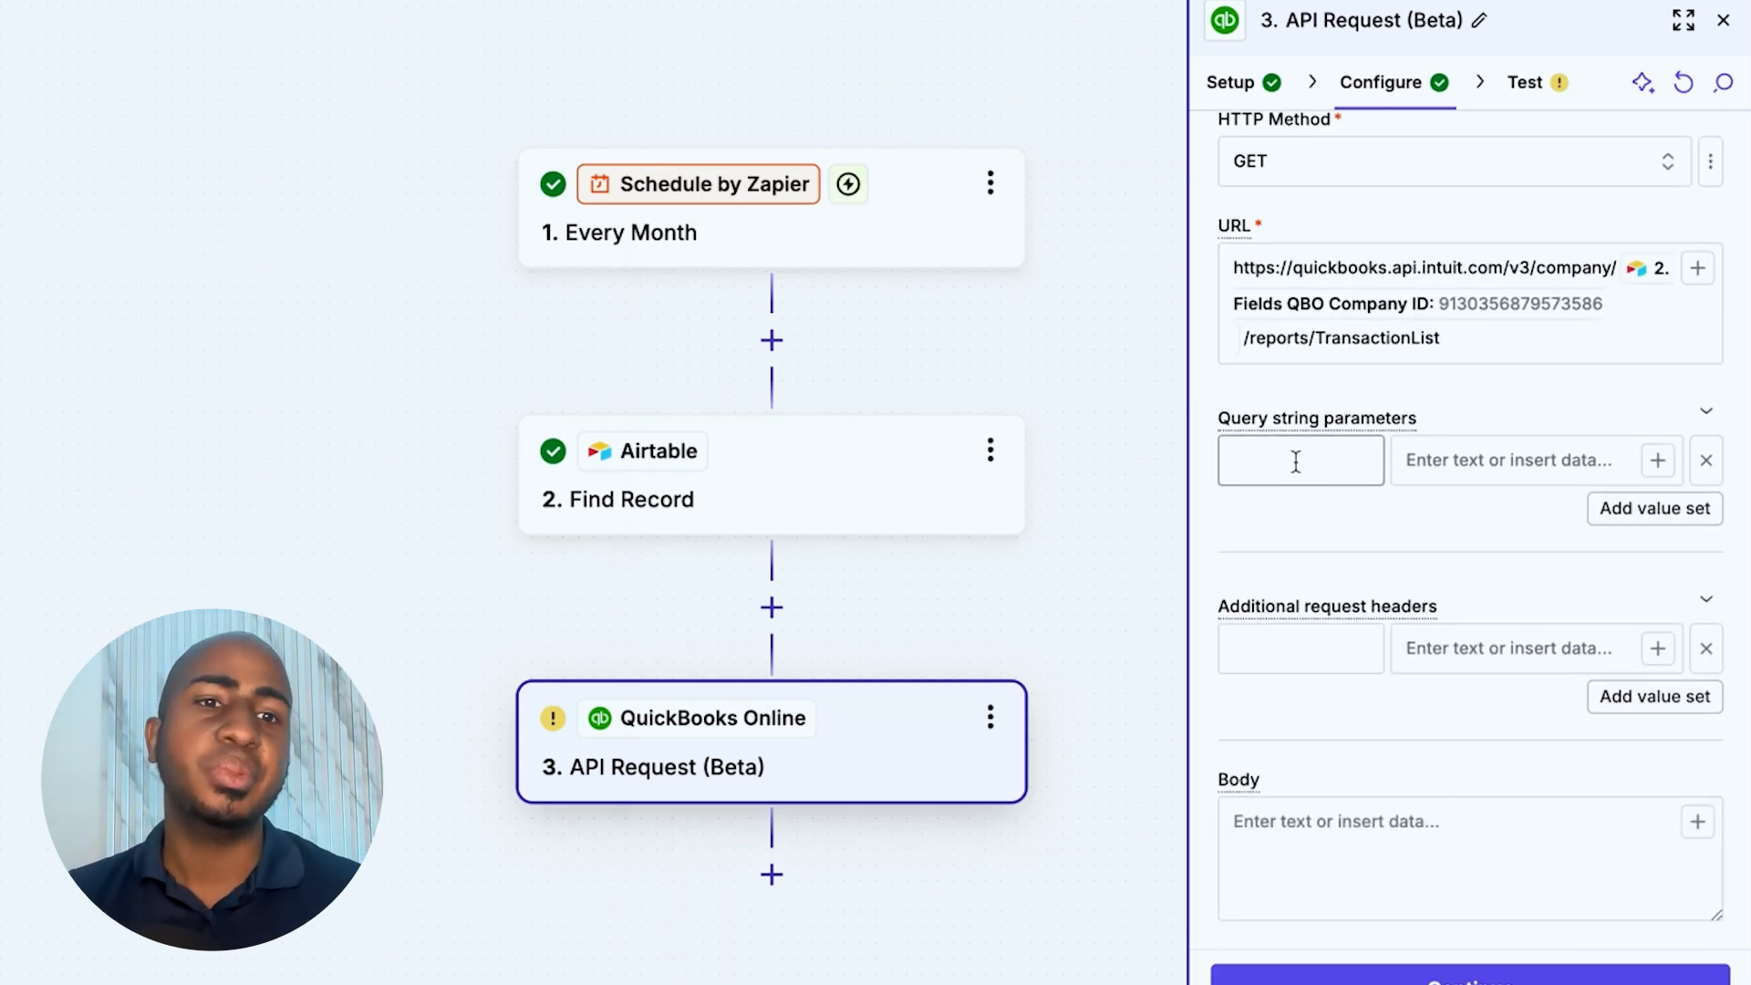
{"action": "left_click", "coordinate": [1333, 456]}
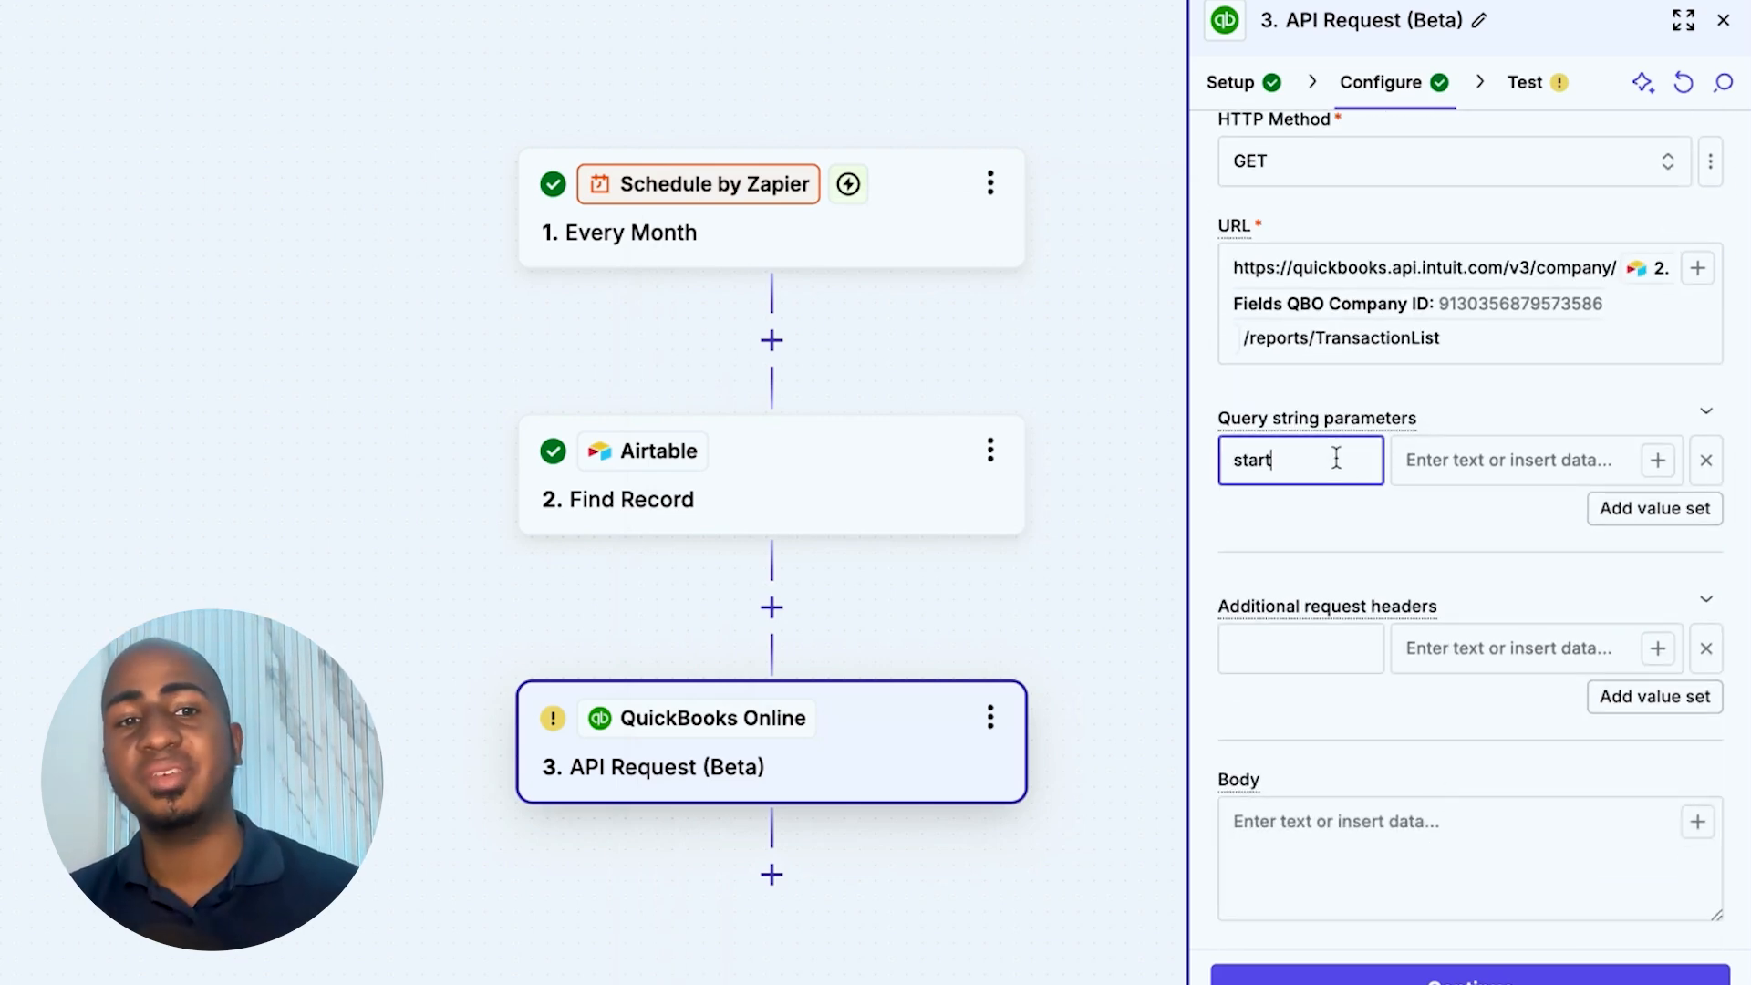
{"action": "left_click", "coordinate": [1591, 508]}
{"action": "type", "text": "end_da"}
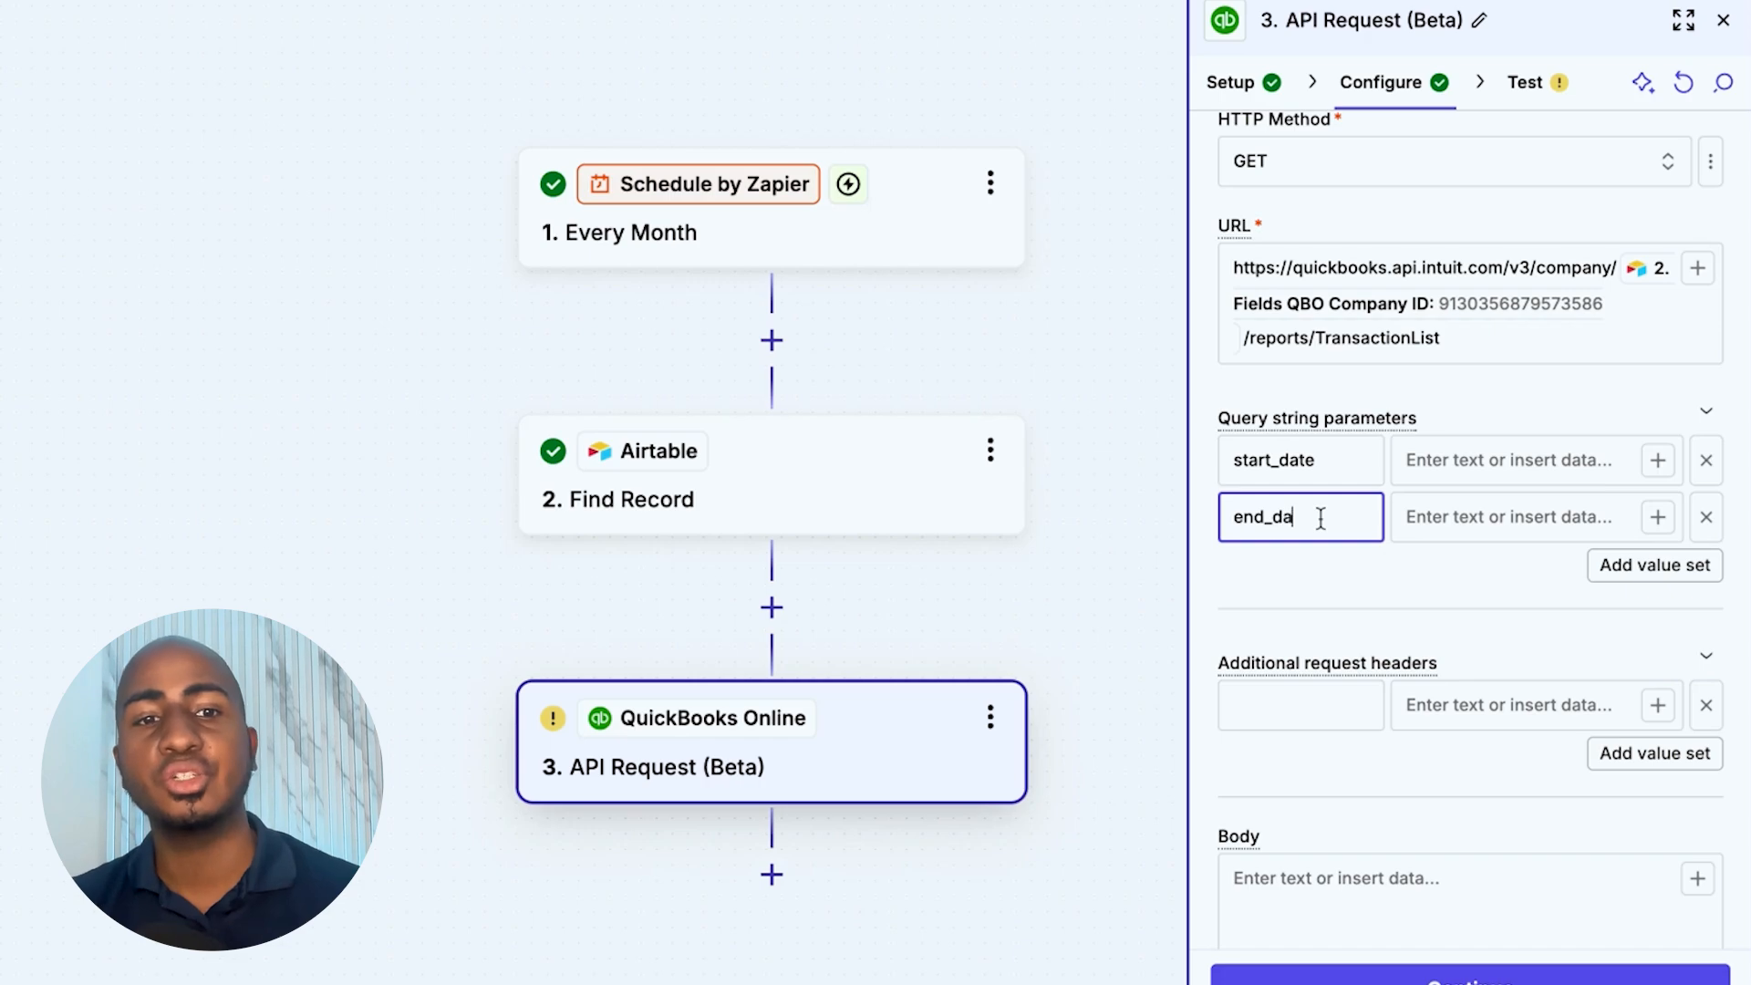
{"action": "type", "text": "te"}
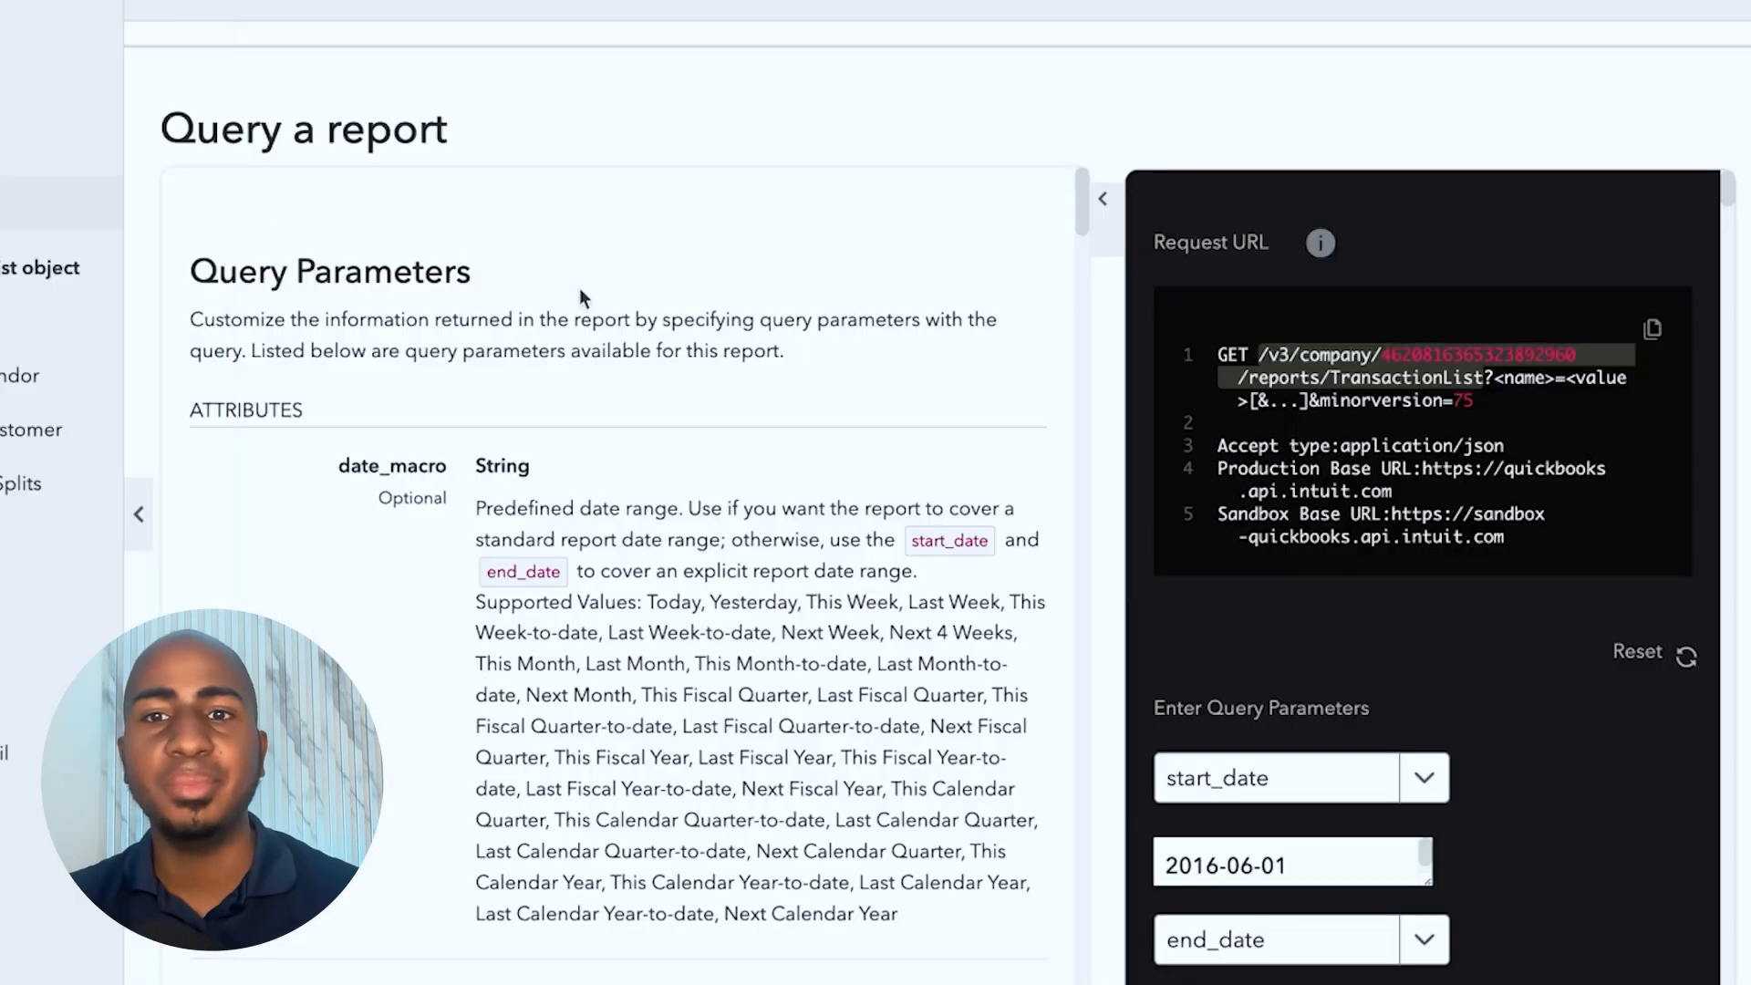
{"action": "scroll", "coordinate": [538, 340], "scroll_direction": "down", "scroll_amount": 18}
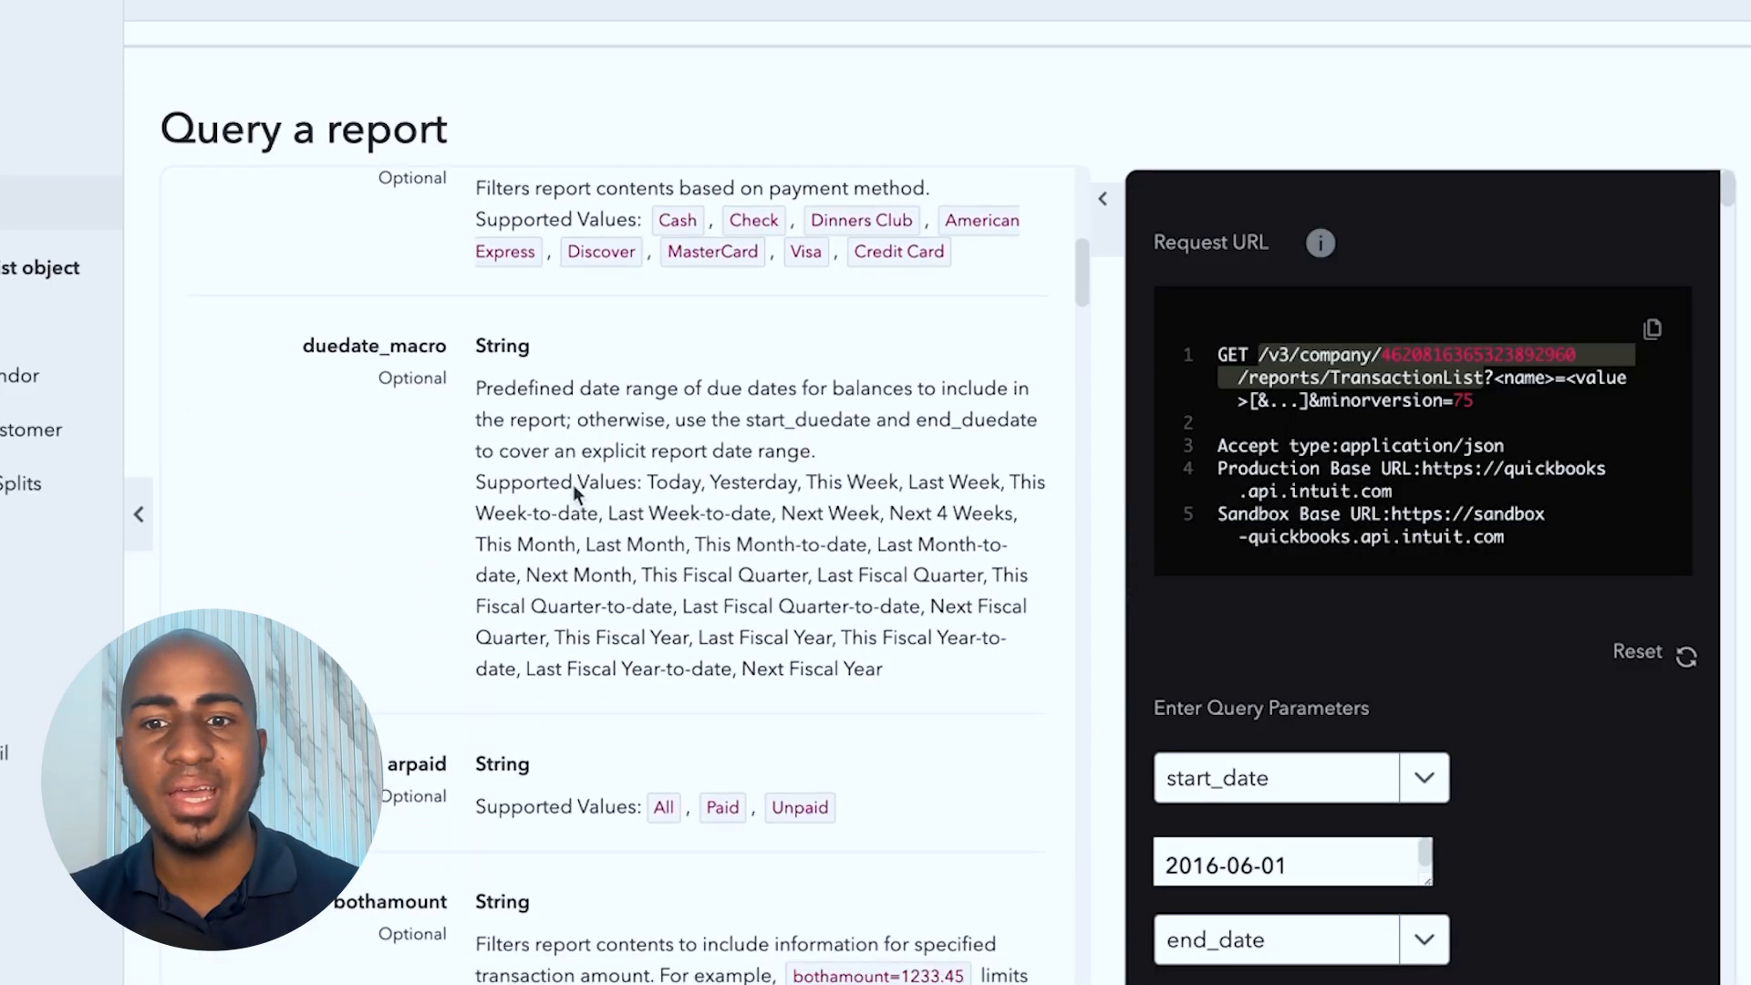
{"action": "scroll", "coordinate": [579, 490], "scroll_direction": "down", "scroll_amount": 15}
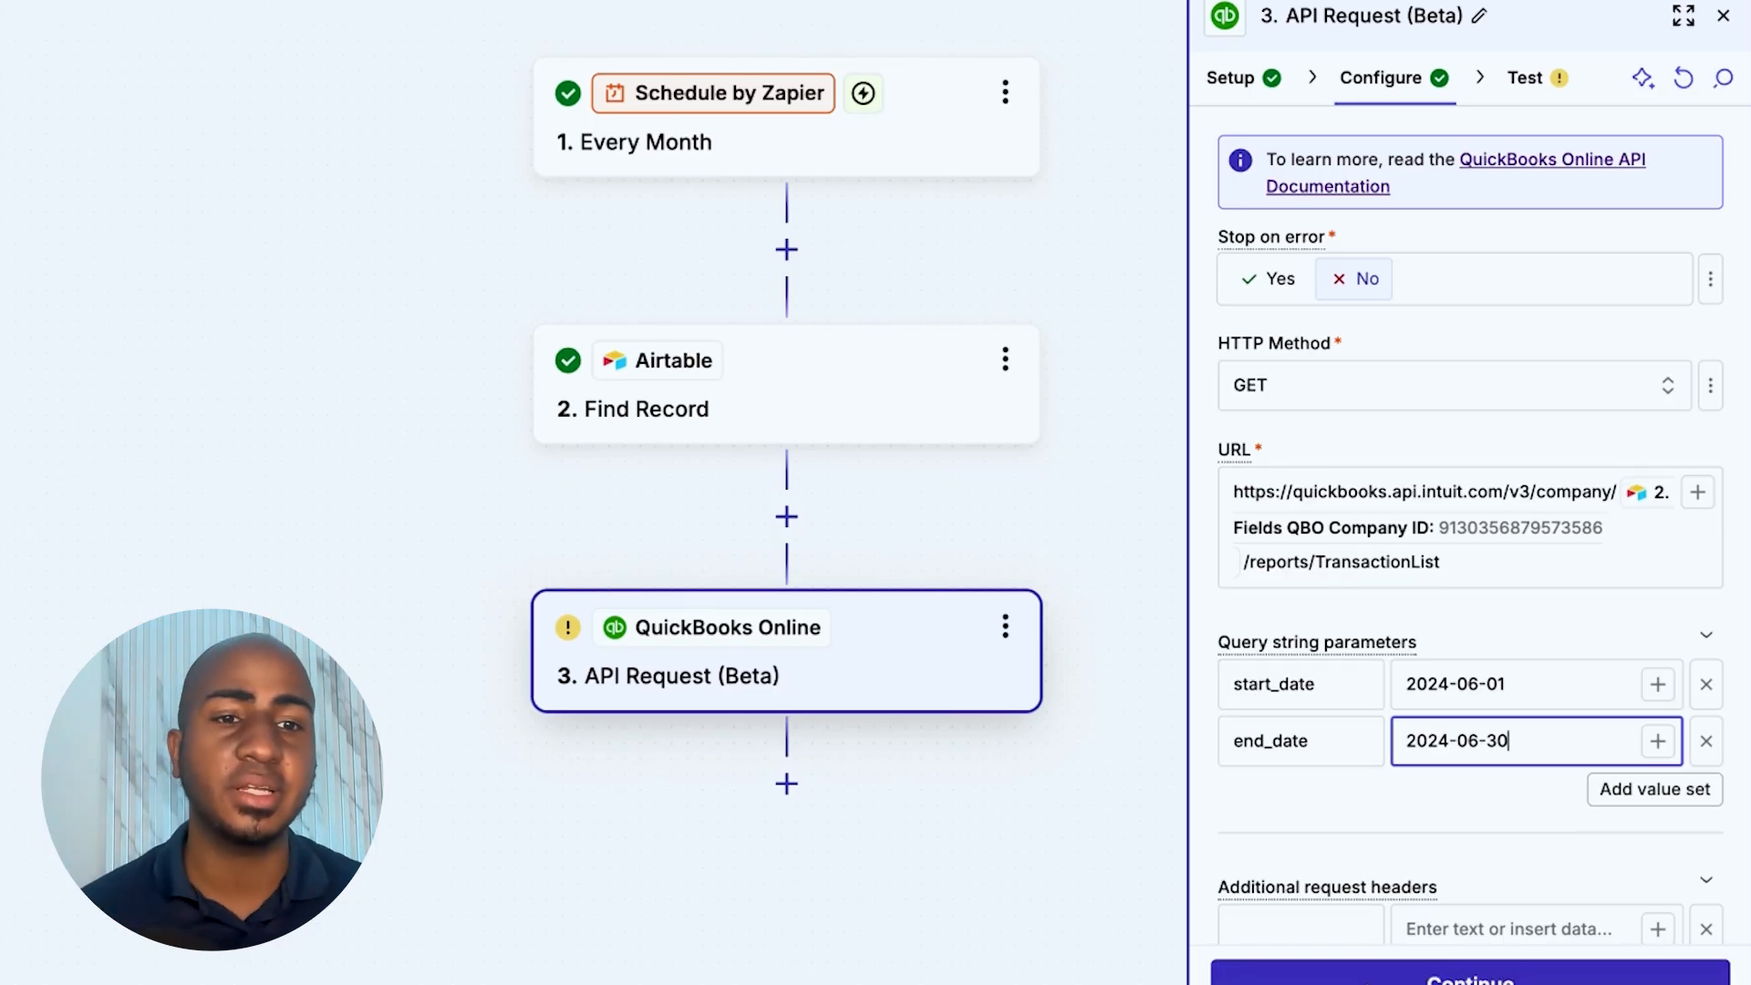
- Test the QuickBooks Online API request and review the response status, headers and body in the returned data
{"action": "left_click", "coordinate": [1374, 976]}
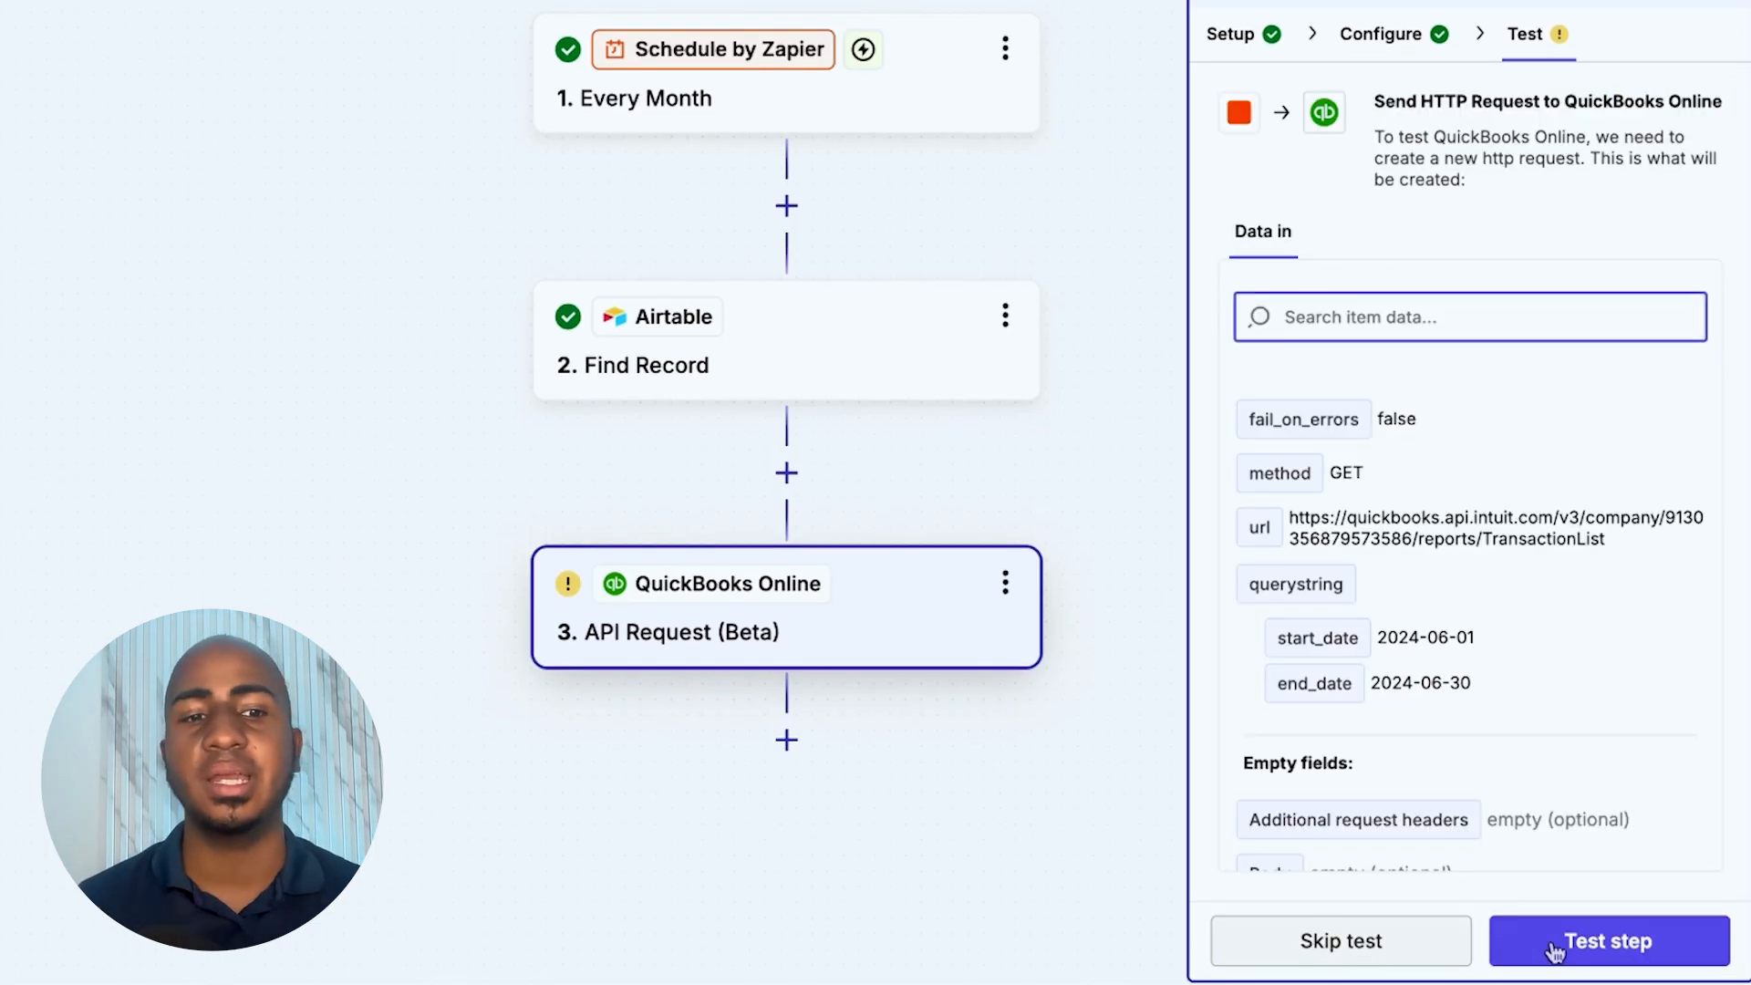
{"action": "left_click", "coordinate": [1555, 948]}
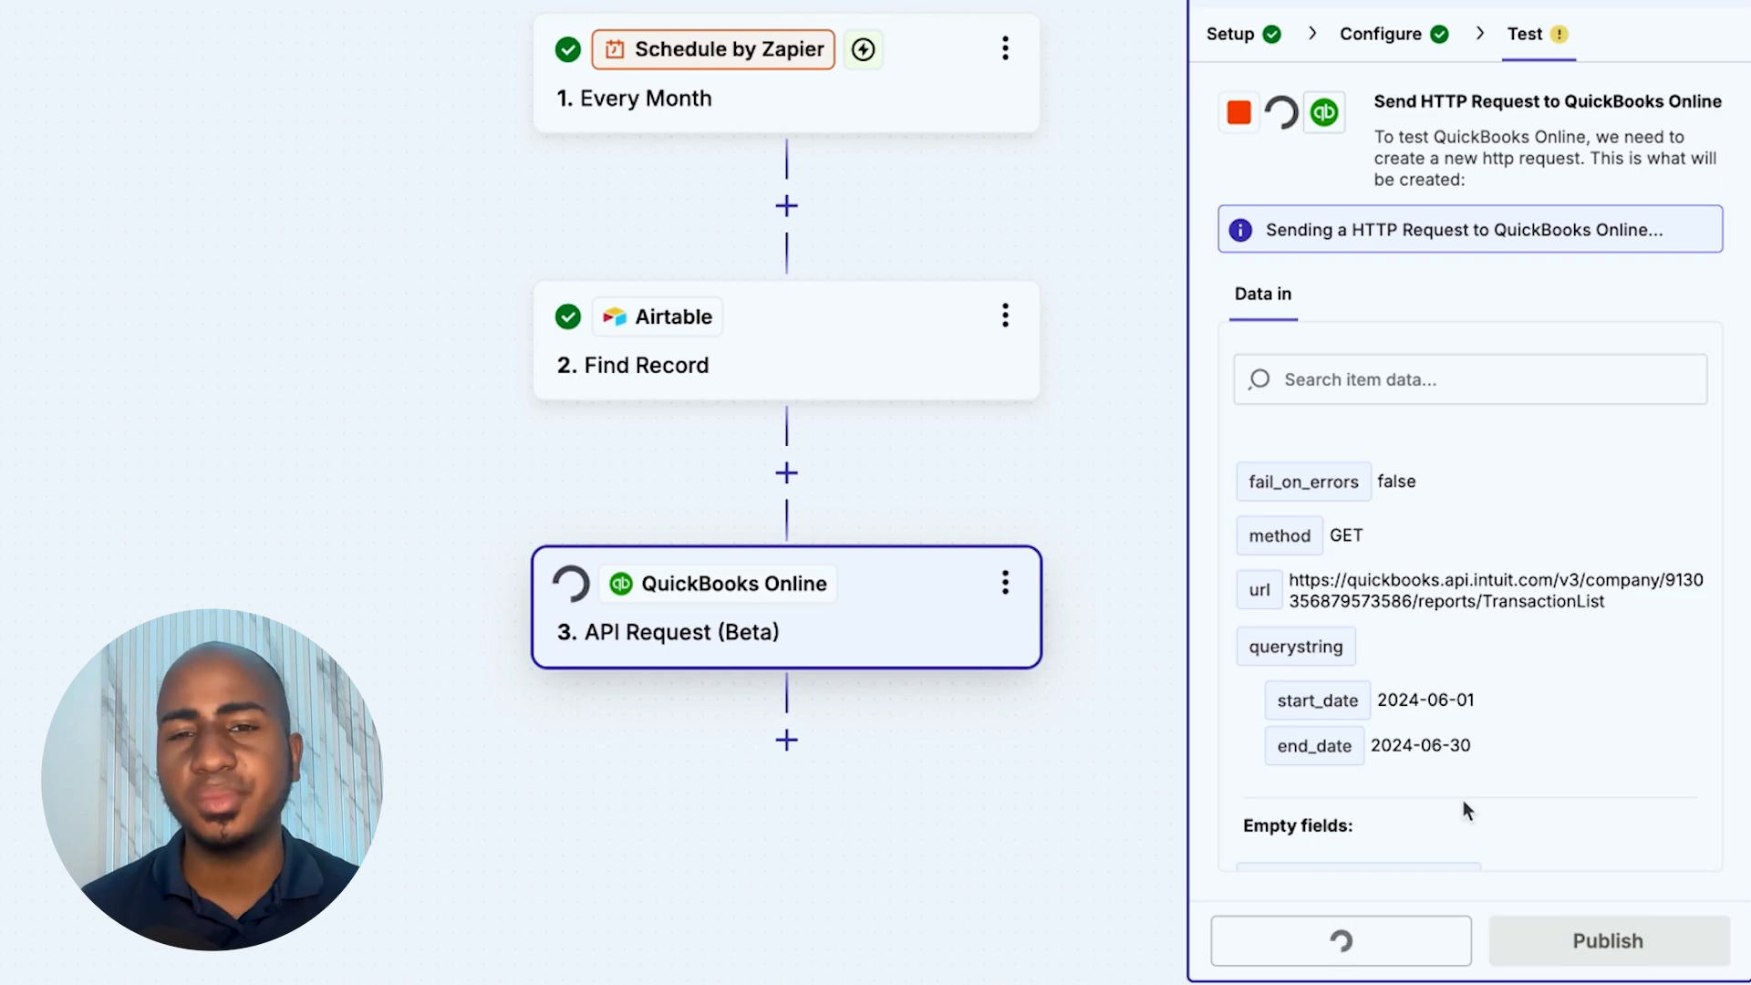
{"action": "scroll", "coordinate": [1434, 655], "scroll_direction": "down", "scroll_amount": 3}
{"action": "scroll", "coordinate": [1434, 655], "scroll_direction": "down", "scroll_amount": 8}
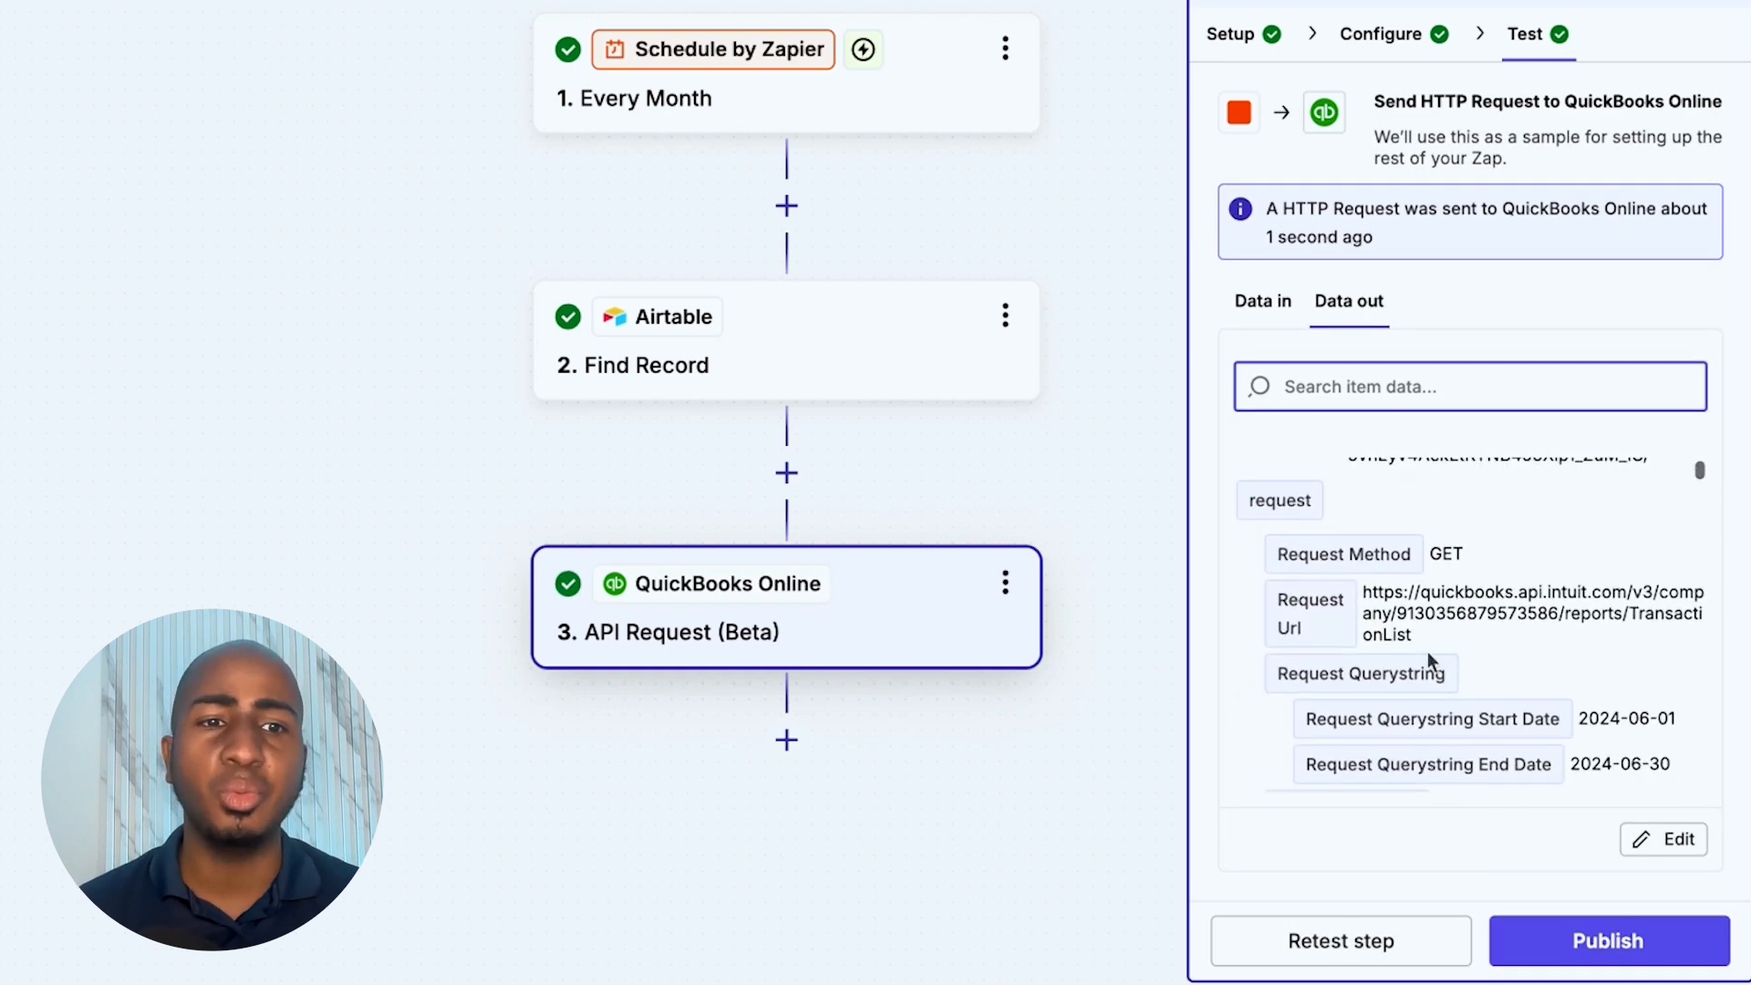
{"action": "scroll", "coordinate": [1432, 655], "scroll_direction": "down", "scroll_amount": 1}
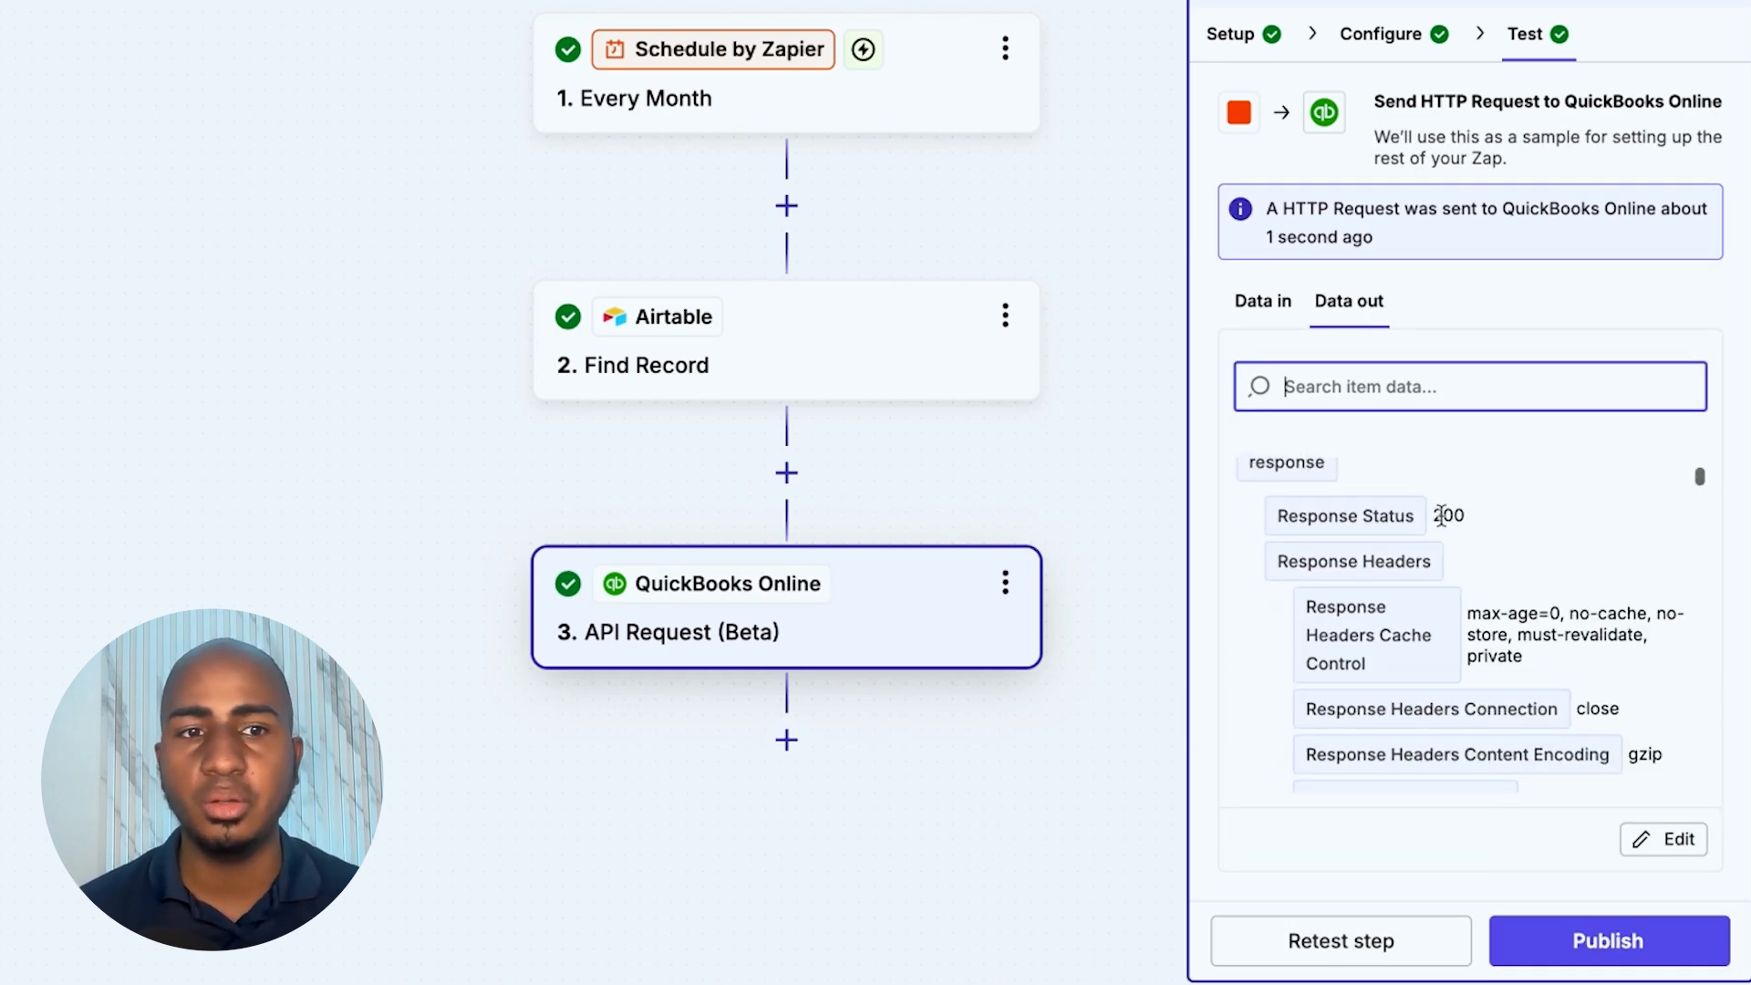
{"action": "scroll", "coordinate": [1508, 518], "scroll_direction": "down", "scroll_amount": 5}
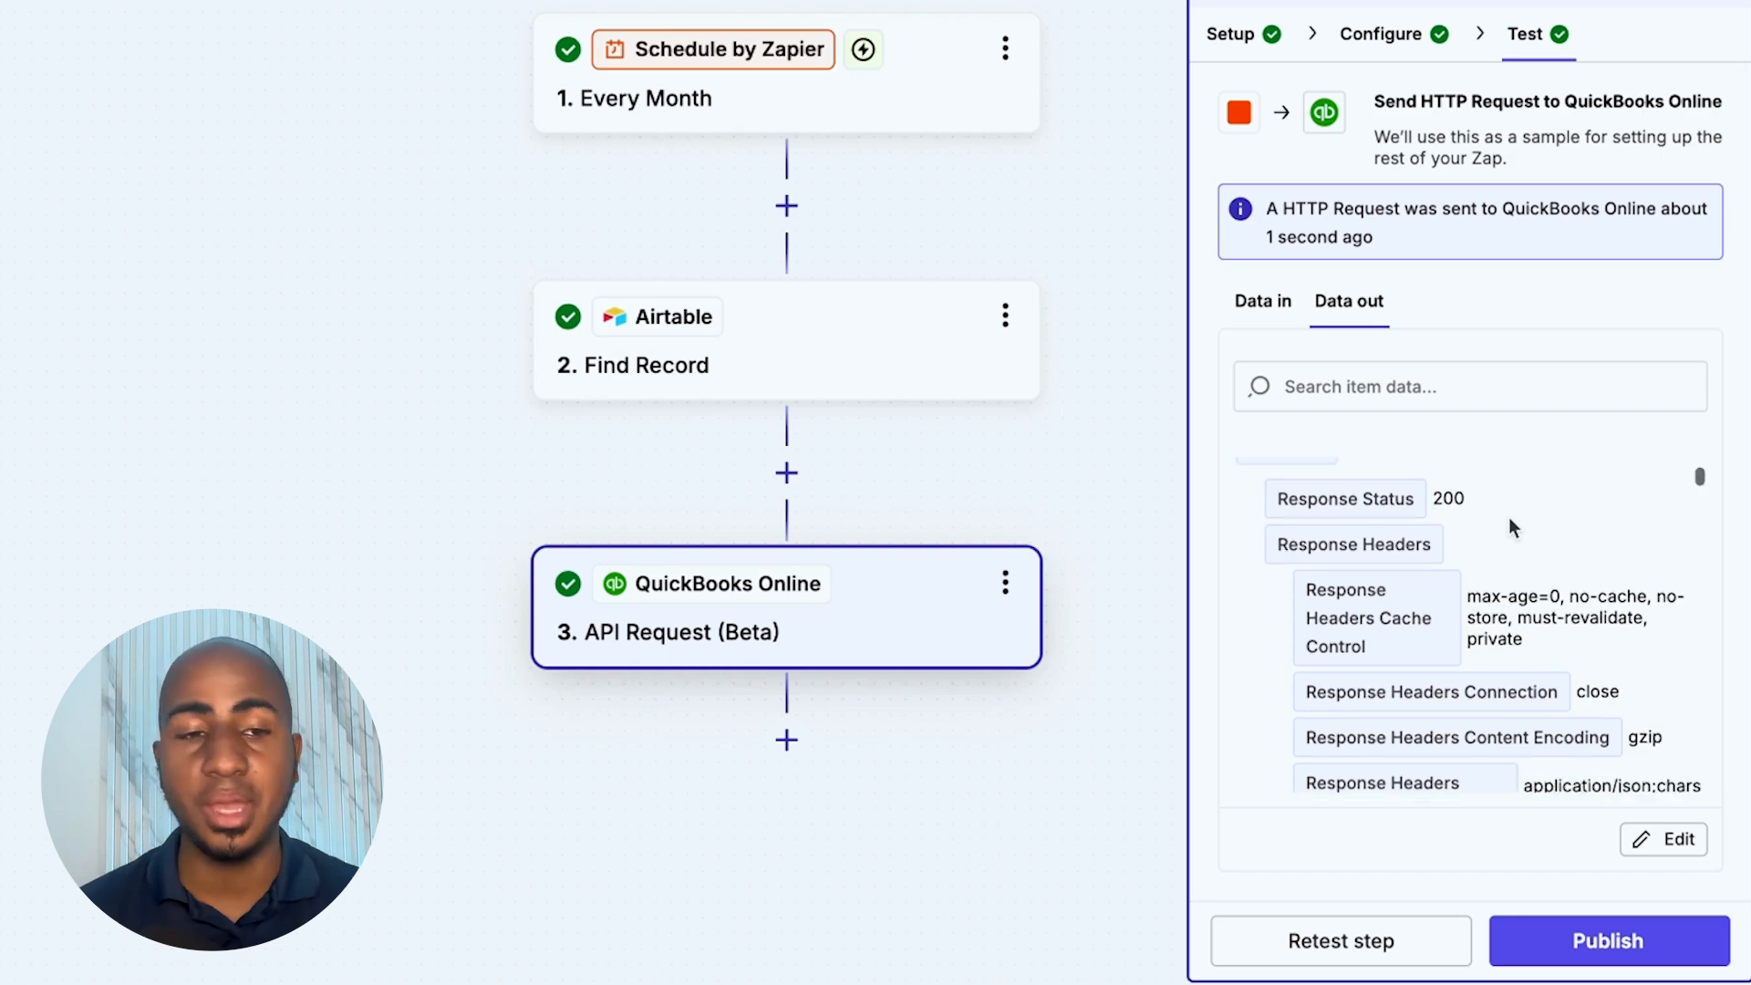
{"action": "scroll", "coordinate": [1515, 520], "scroll_direction": "down", "scroll_amount": 6}
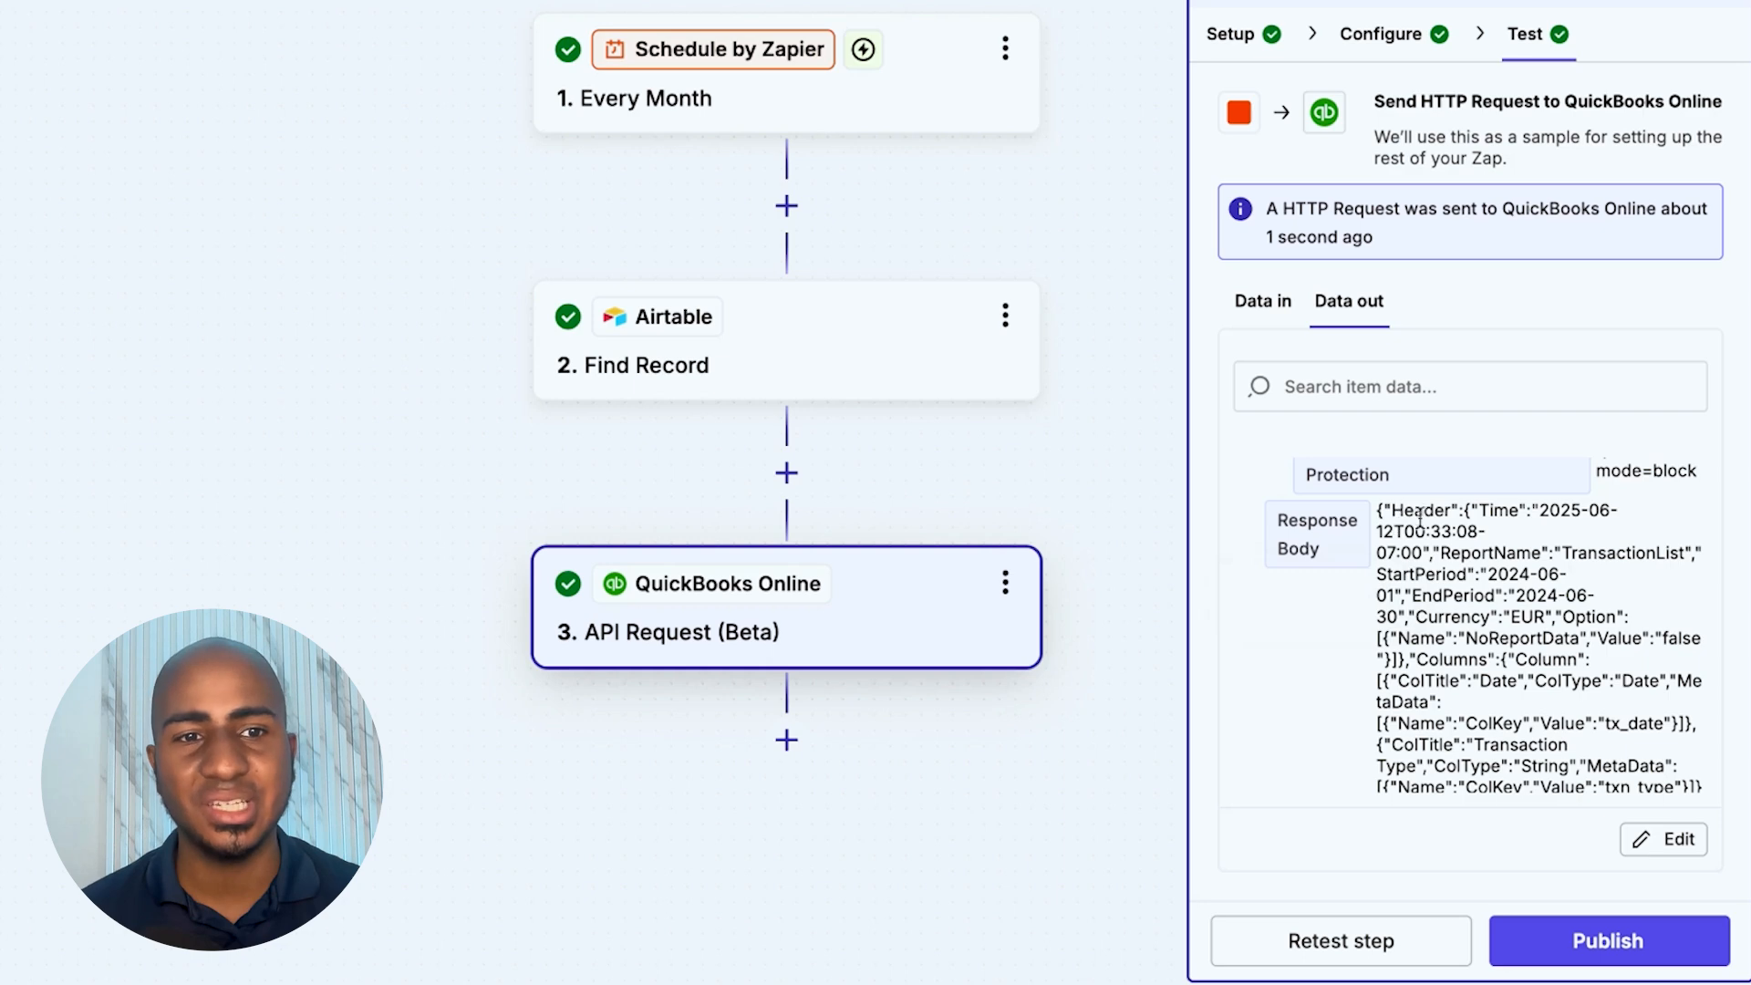
- Examine the report name, start period, end period and transaction rows in the API response body
{"action": "double_click", "coordinate": [1502, 513]}
{"action": "double_click", "coordinate": [1478, 553]}
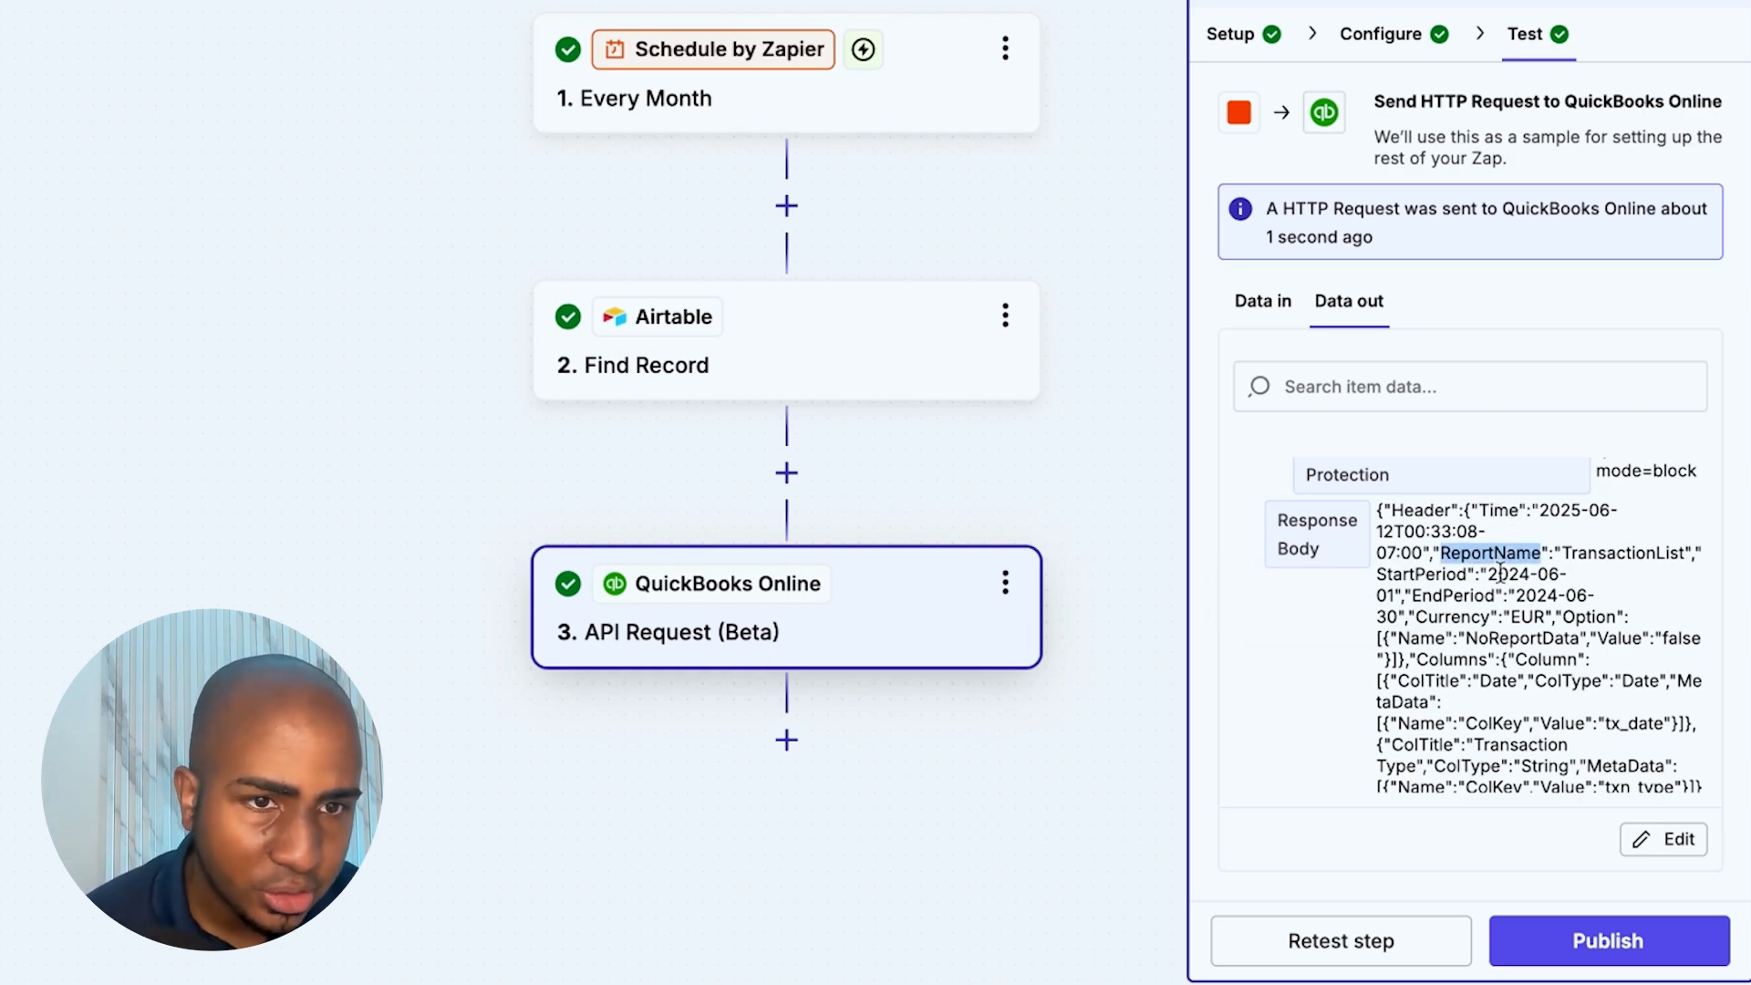
{"action": "left_click_drag", "start_coordinate": [1488, 575], "coordinate": [1390, 591]}
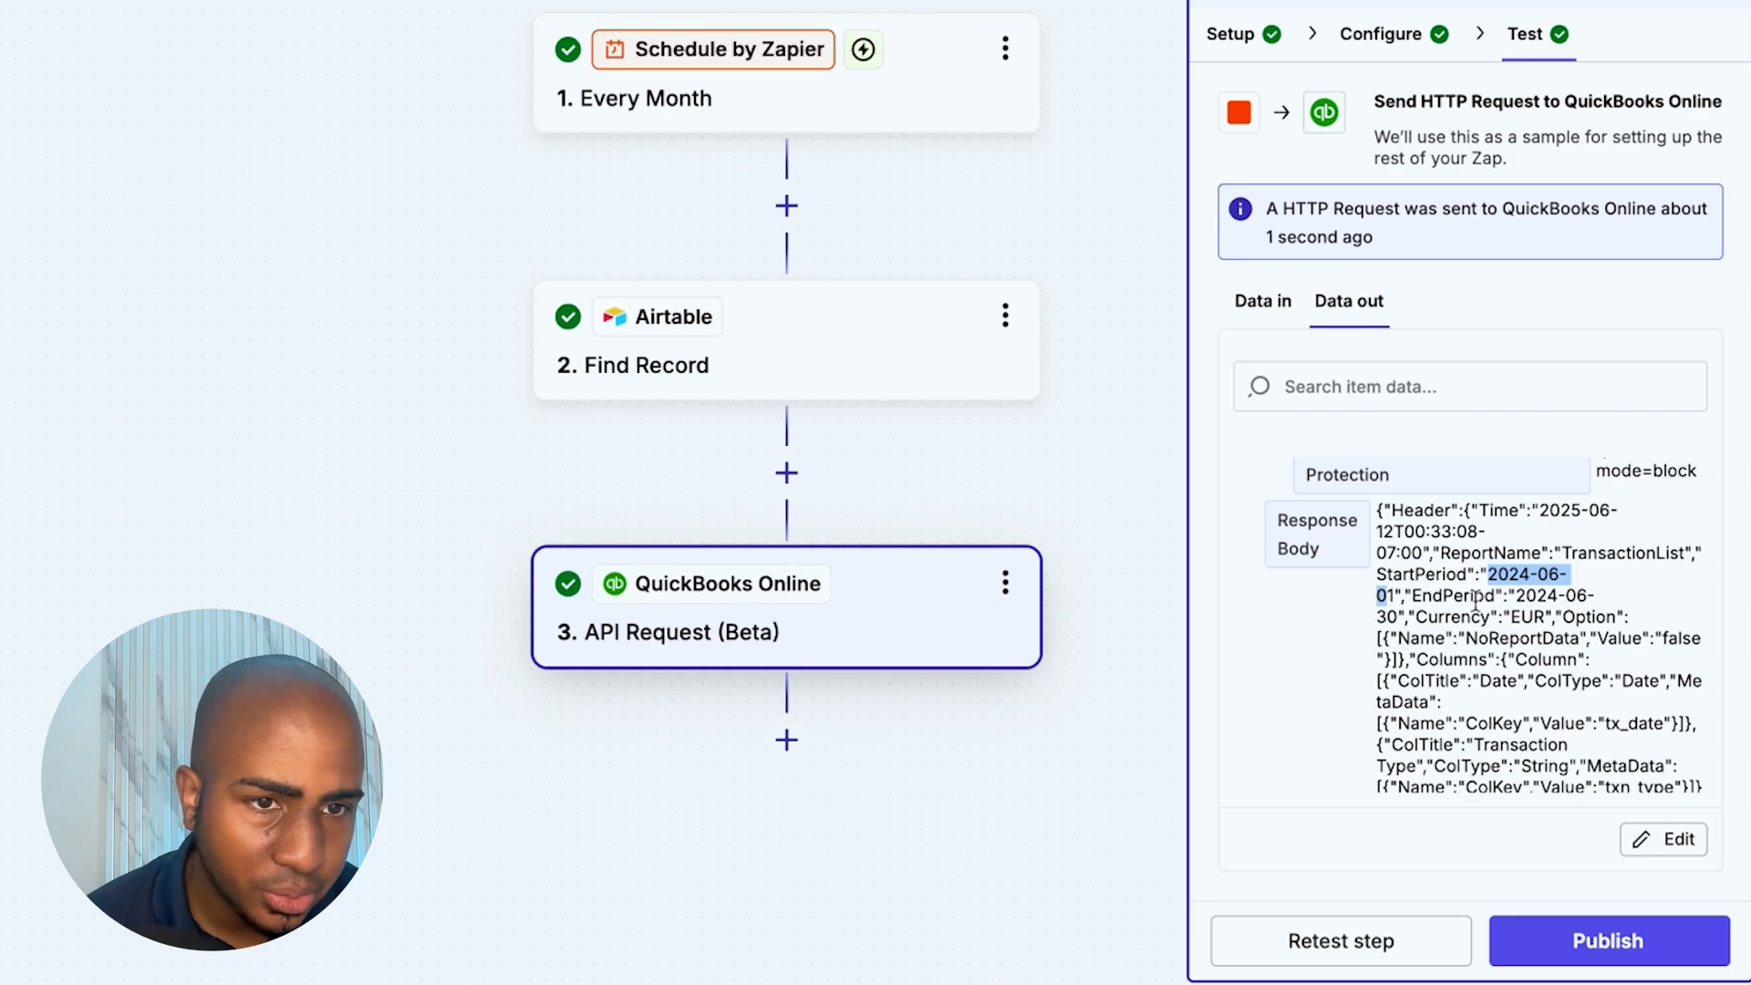
{"action": "left_click_drag", "start_coordinate": [1516, 596], "coordinate": [1401, 615]}
{"action": "scroll", "coordinate": [1467, 625], "scroll_direction": "down", "scroll_amount": 10}
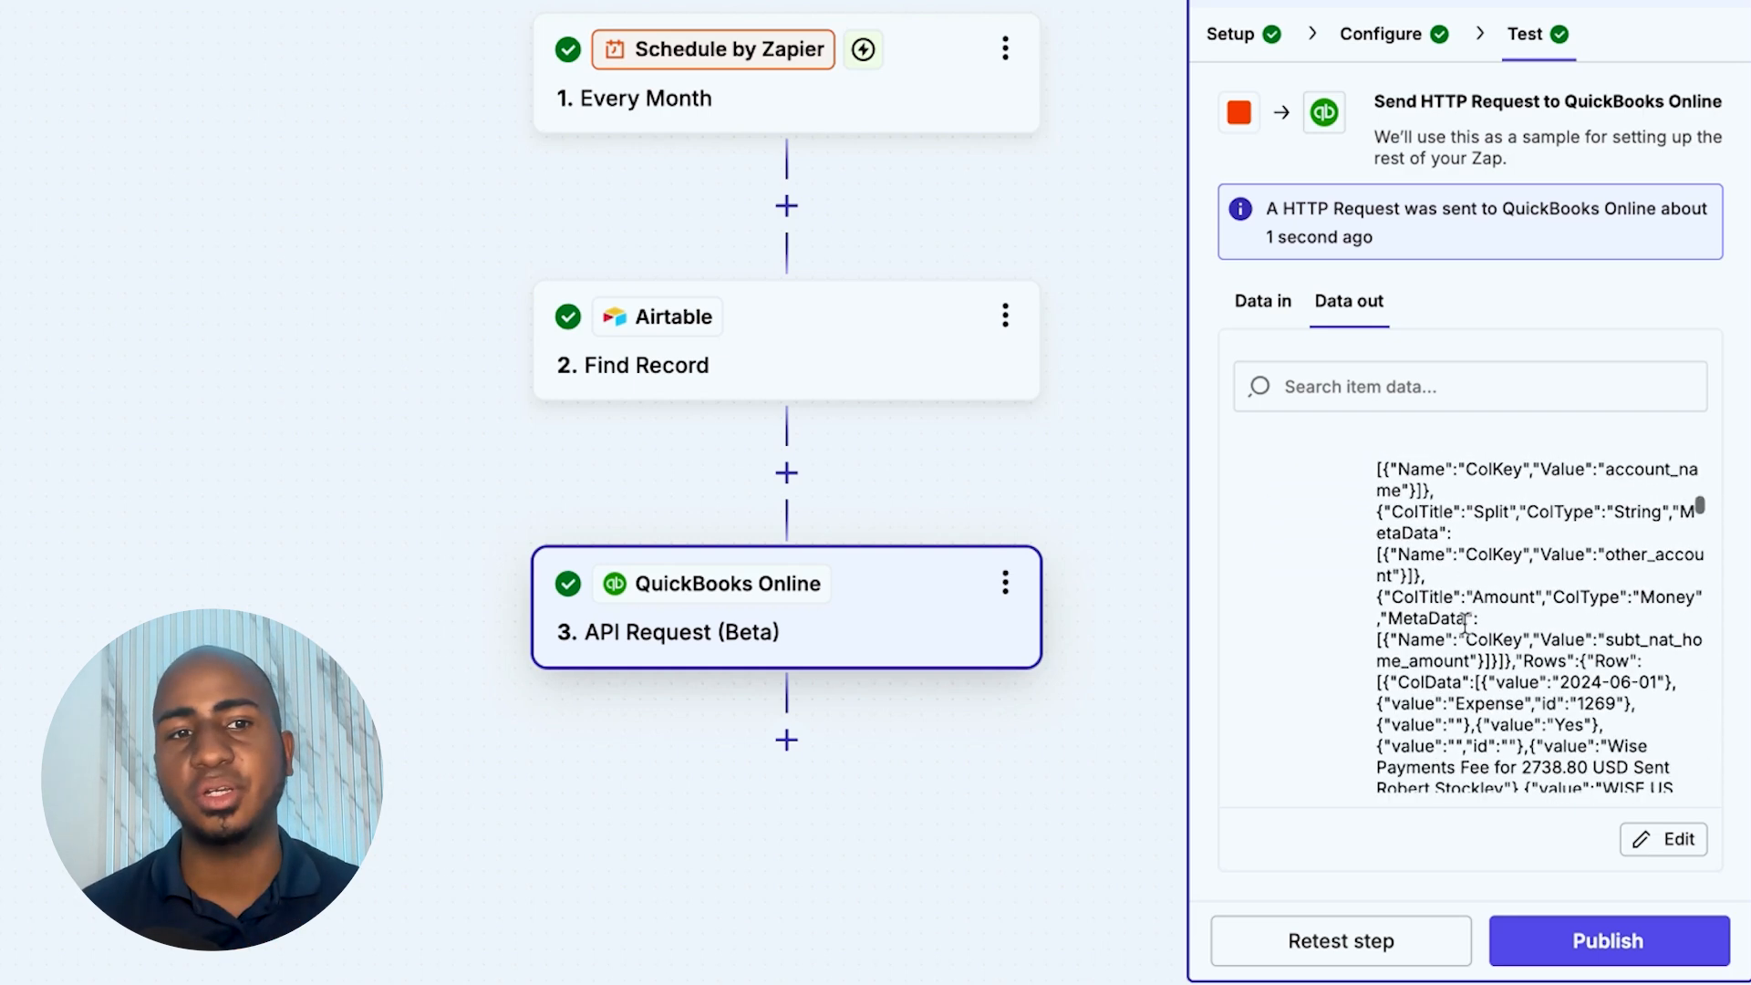
- Copy the entire Response Body value from the API request's test output
{"action": "scroll", "coordinate": [1464, 602], "scroll_direction": "up", "scroll_amount": 6}
{"action": "scroll", "coordinate": [1459, 579], "scroll_direction": "up", "scroll_amount": 3}
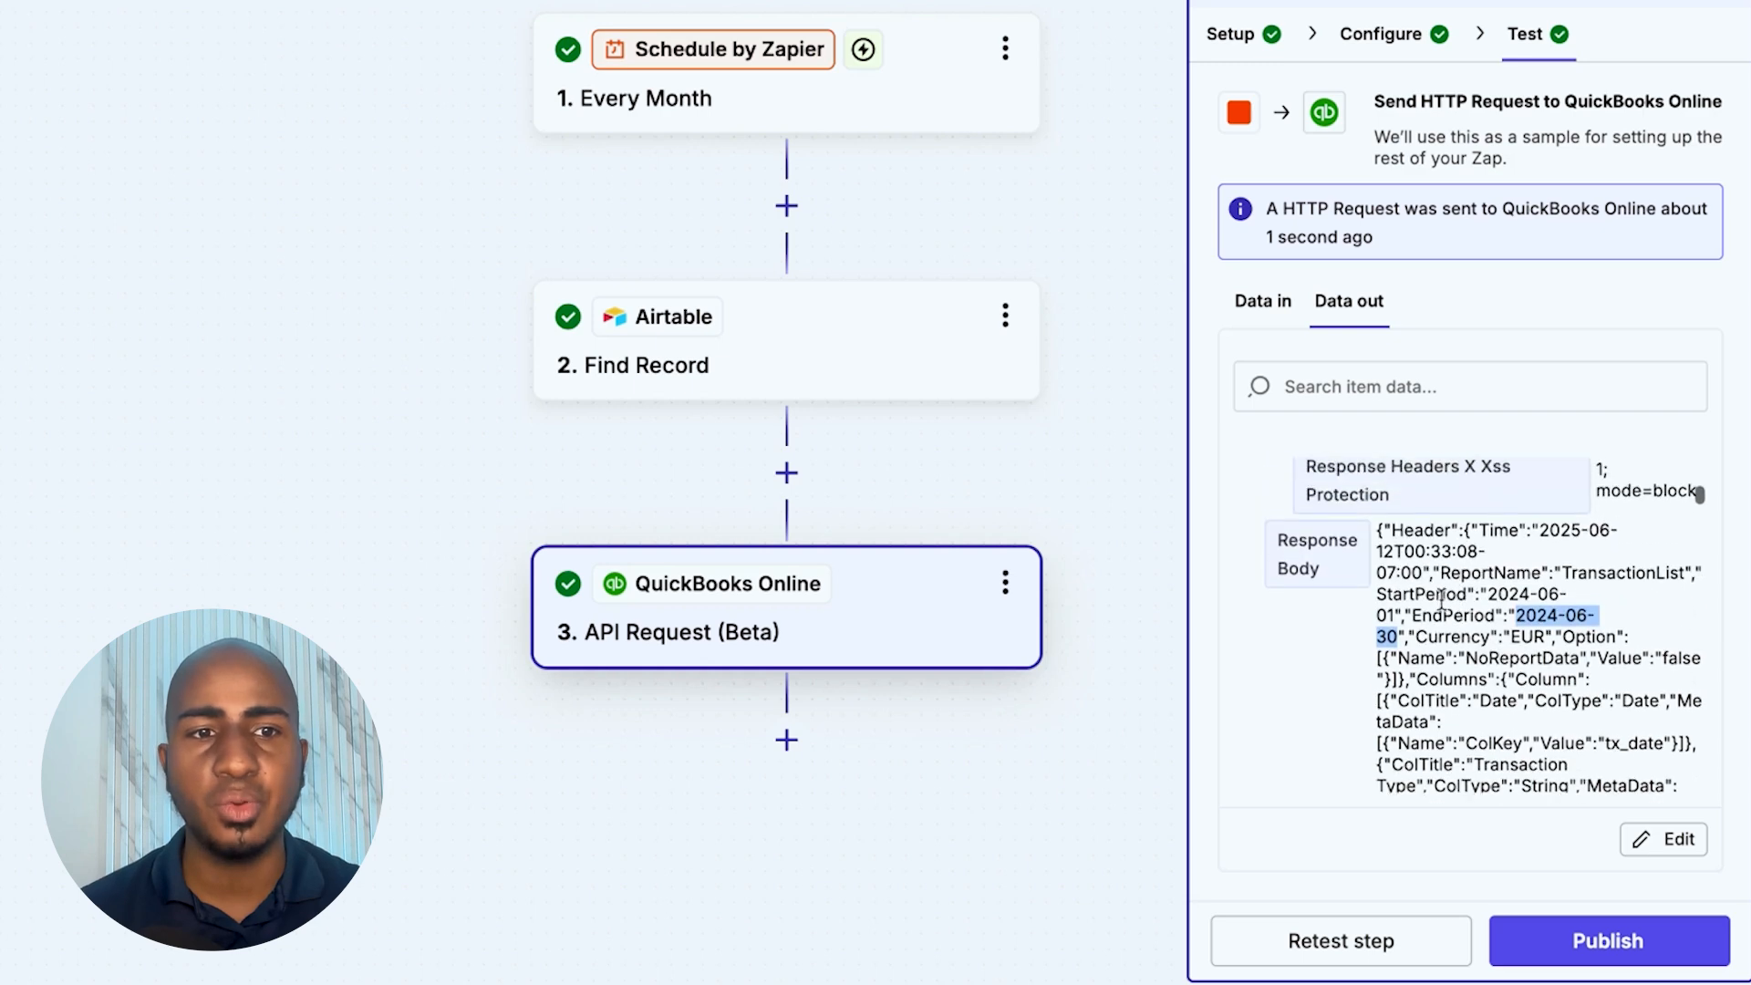
{"action": "left_click", "coordinate": [1416, 545]}
{"action": "triple_click", "coordinate": [1435, 535]}
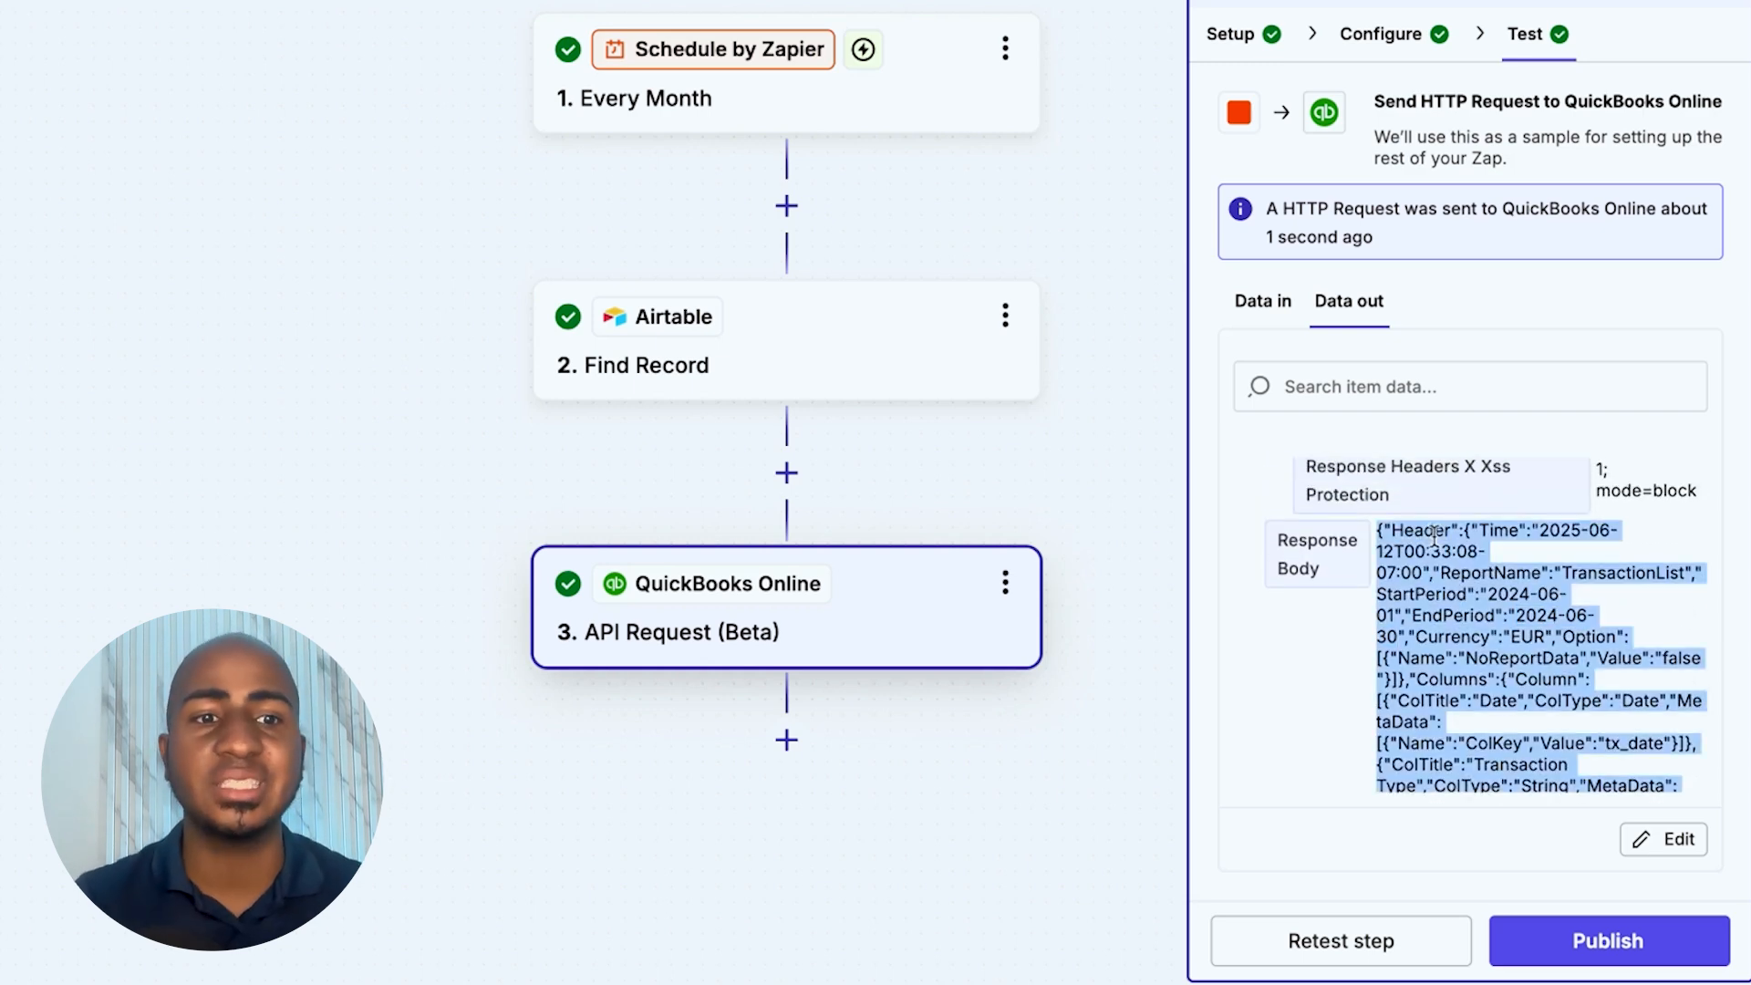
- Add a Code by Zapier action after the API request with Run Javascript as its event, and proceed to its configuration
{"action": "left_click", "coordinate": [786, 740]}
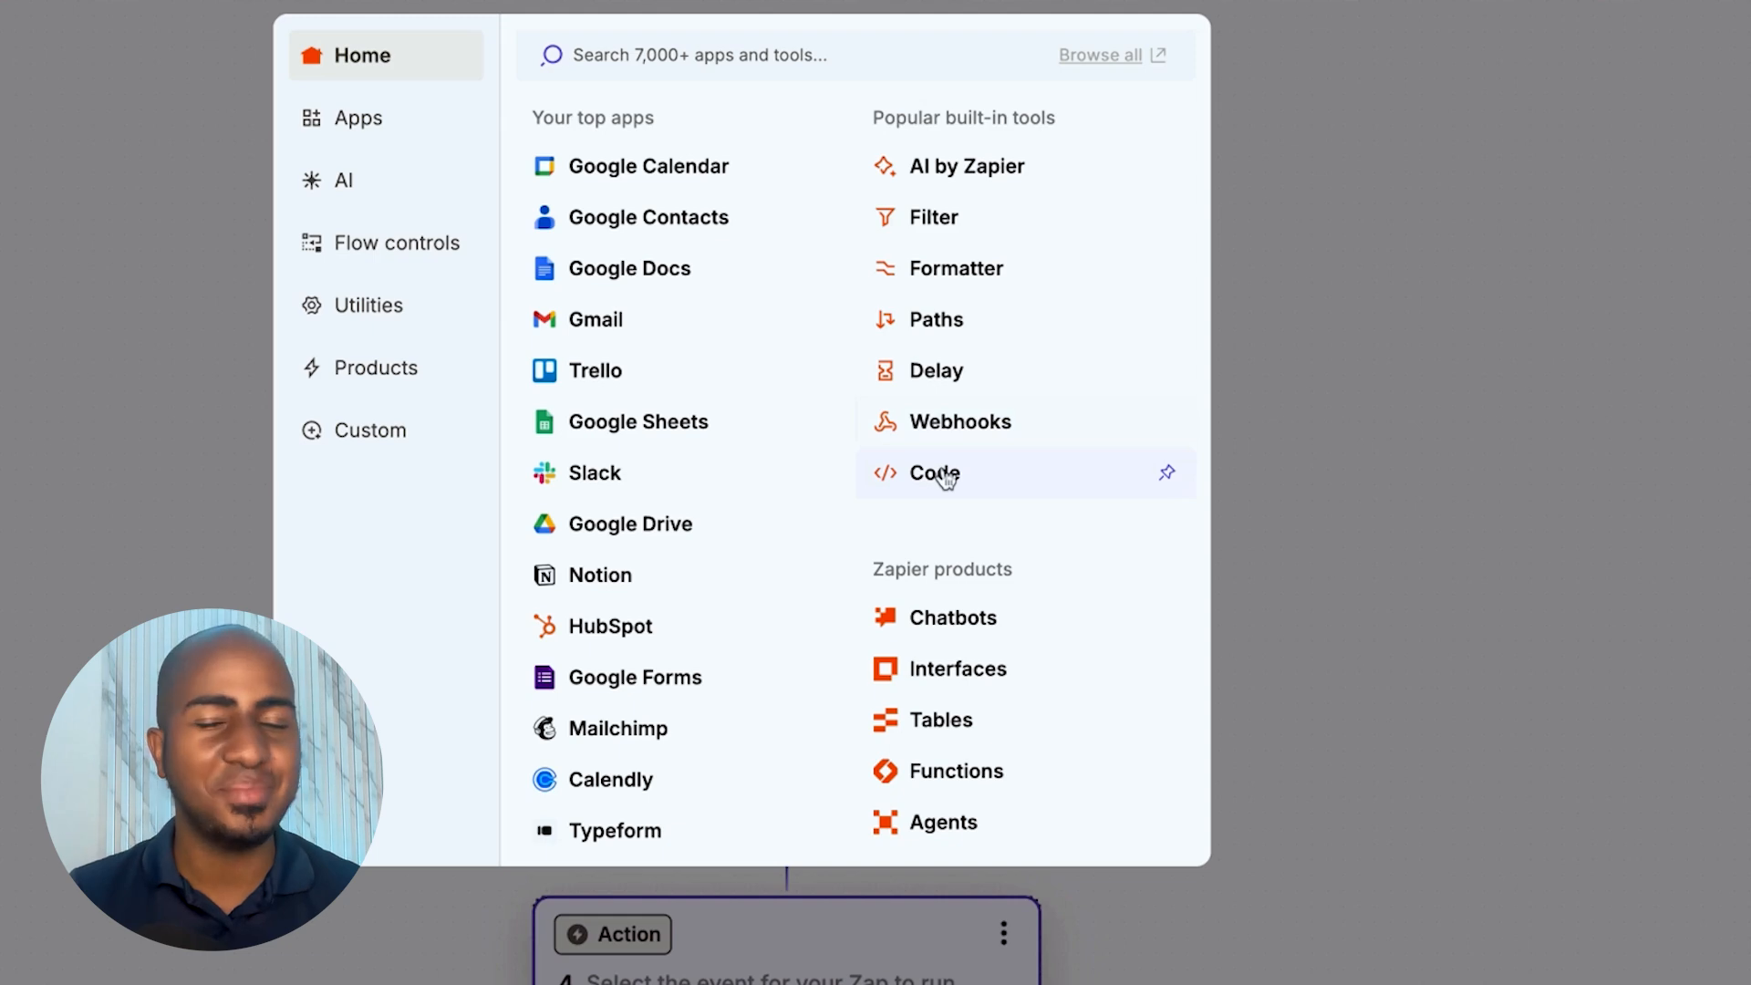
{"action": "left_click", "coordinate": [946, 476]}
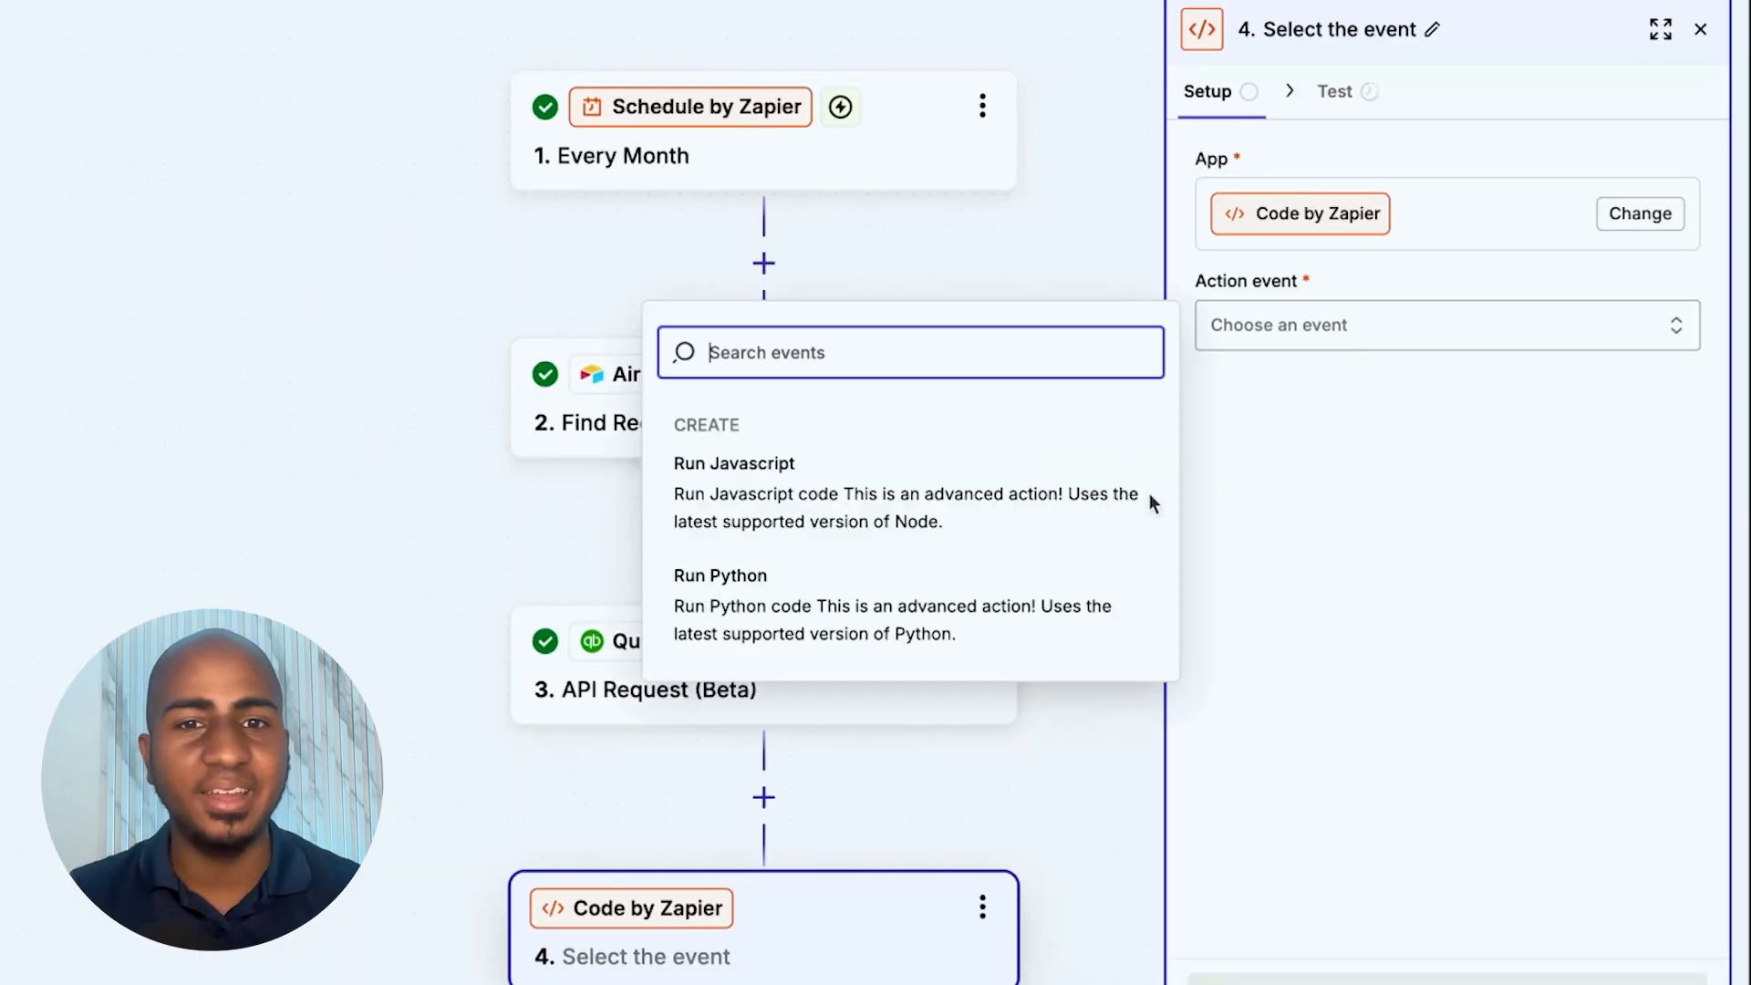
{"action": "left_click", "coordinate": [1146, 497]}
{"action": "left_click", "coordinate": [1352, 978]}
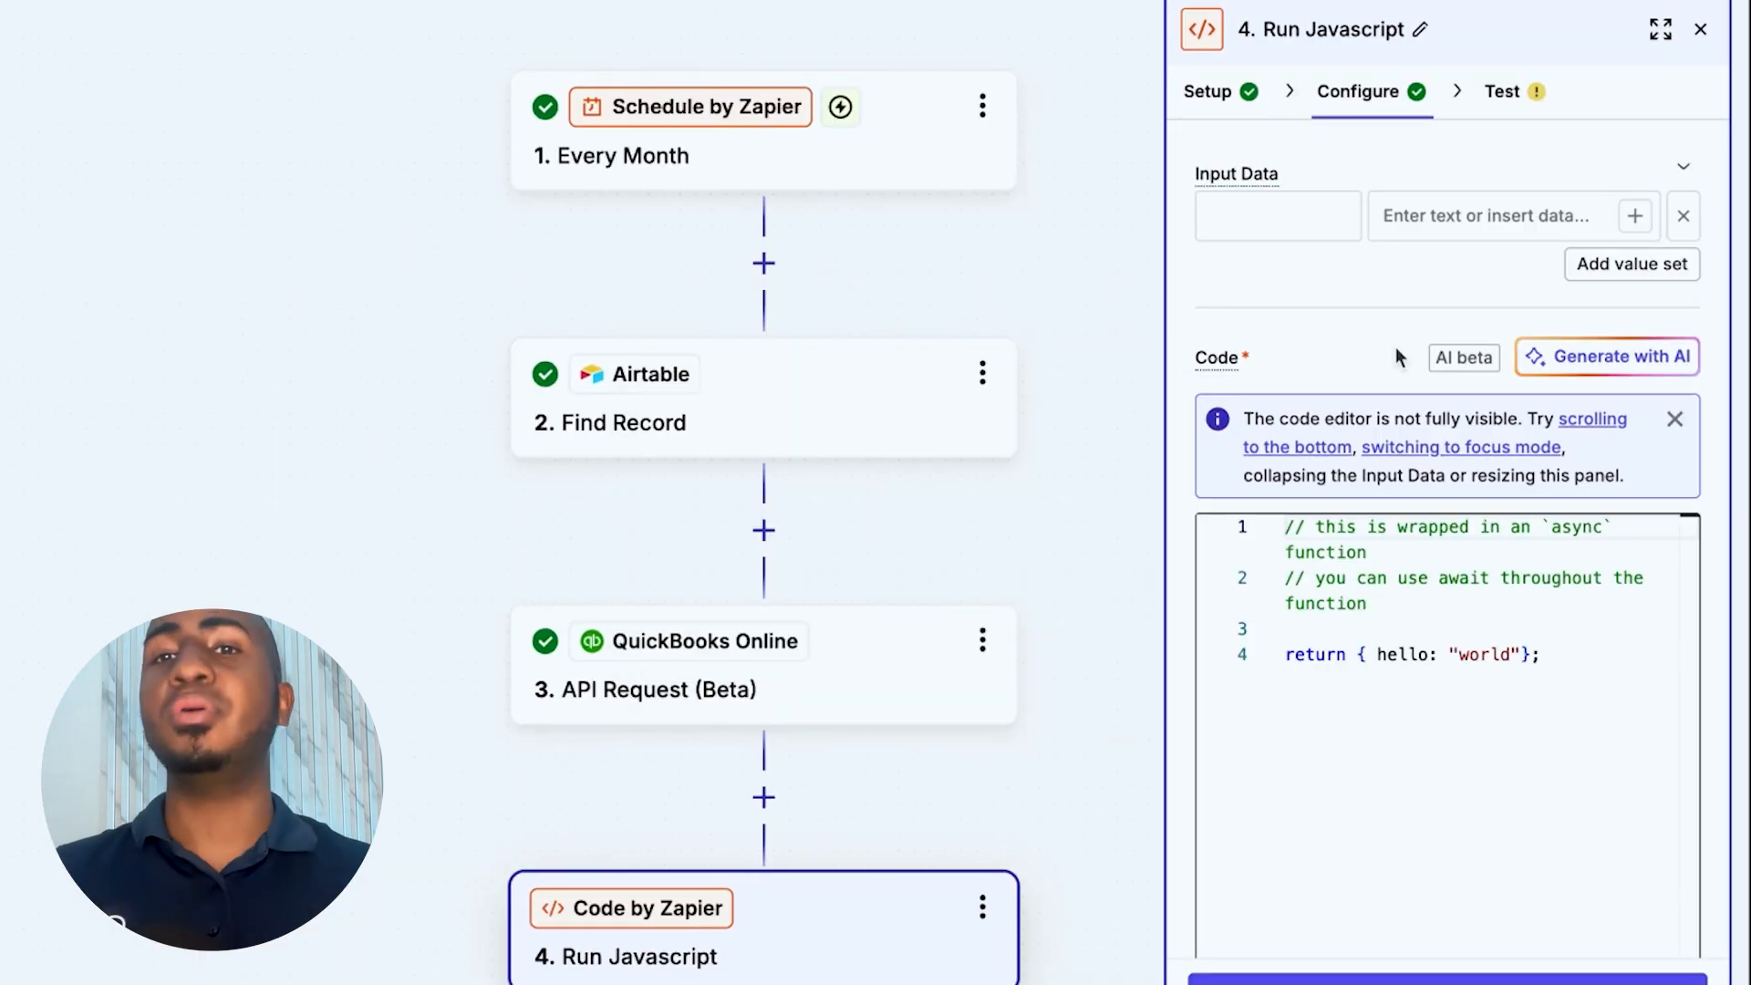
- Write the AI code prompt "I will provide you with a transaction list report from QBO. I want to get in return the number of transactions from it."
{"action": "left_click", "coordinate": [1566, 359]}
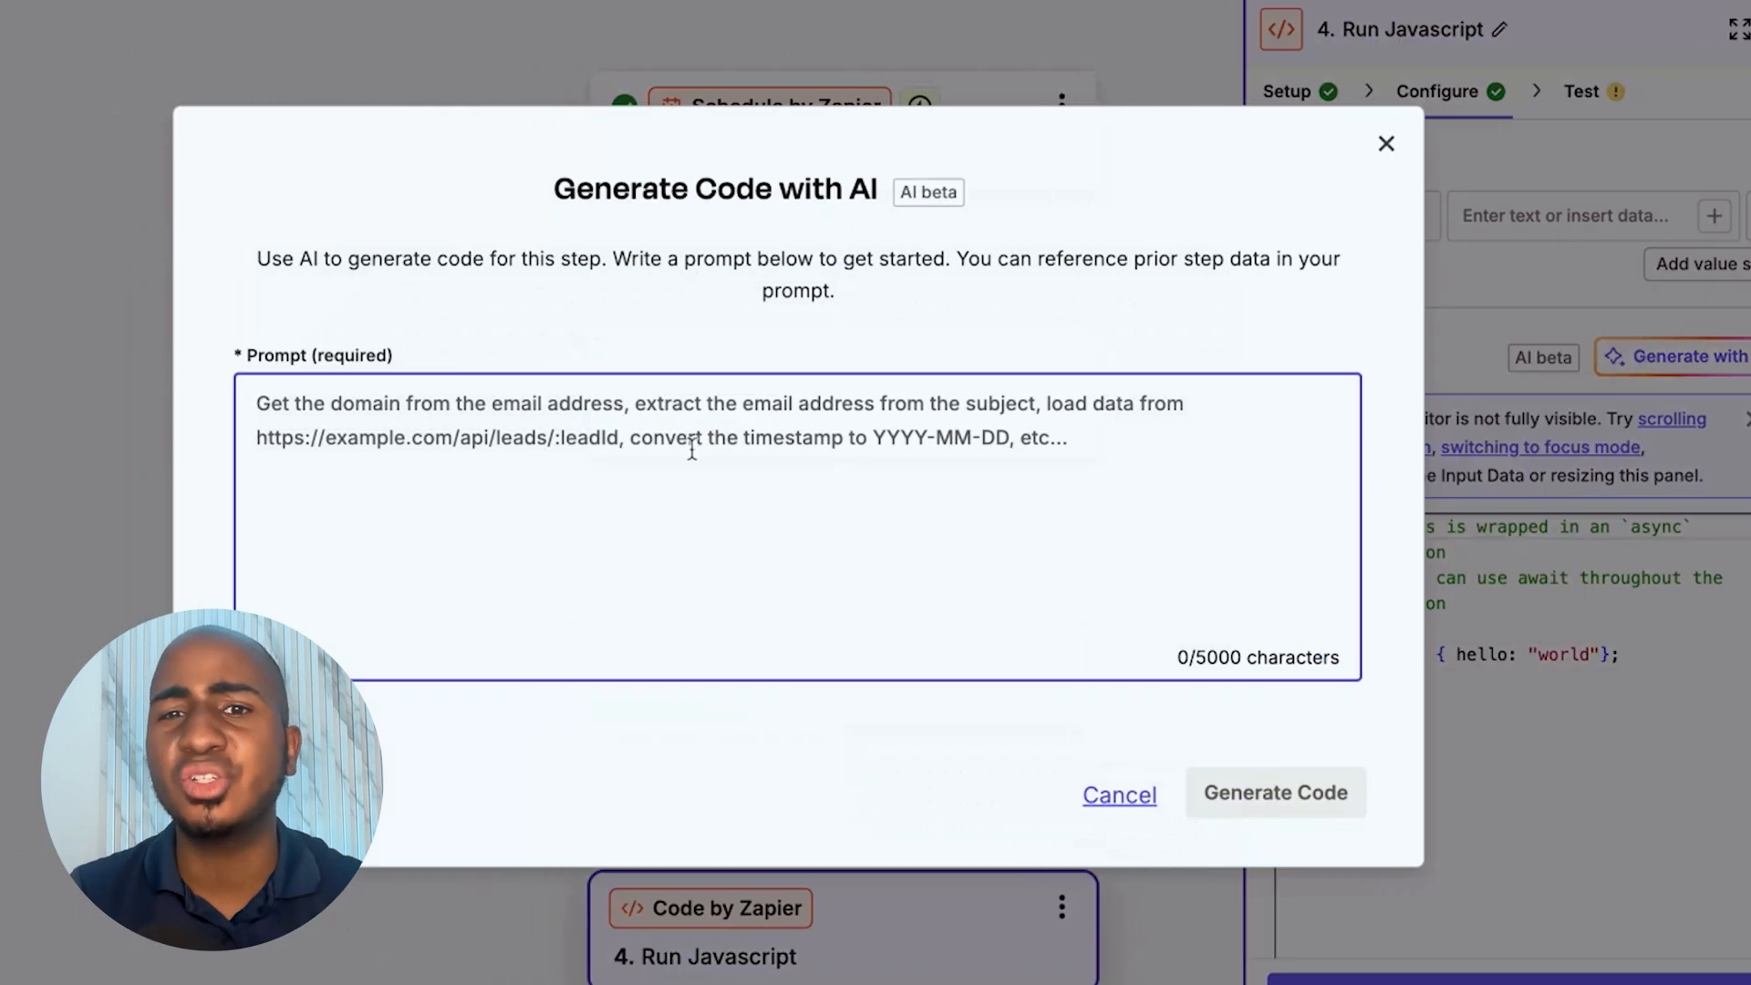
{"action": "type", "text": "I wil"}
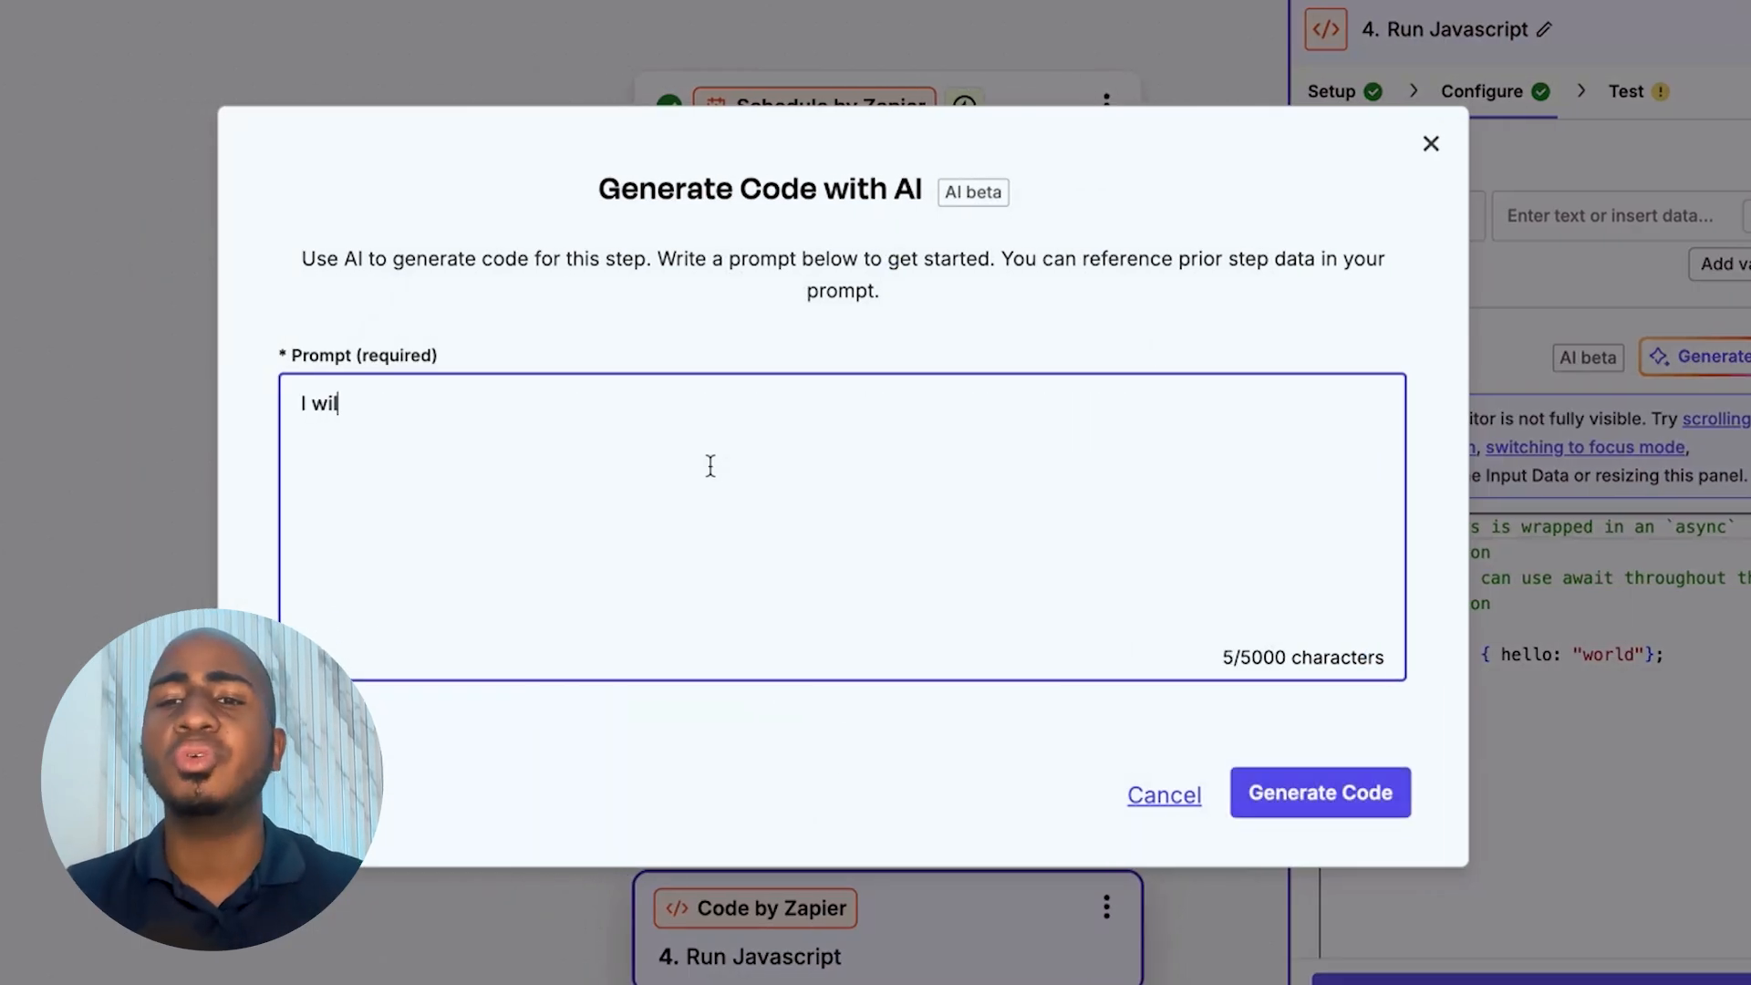
{"action": "type", "text": "l provide you with "}
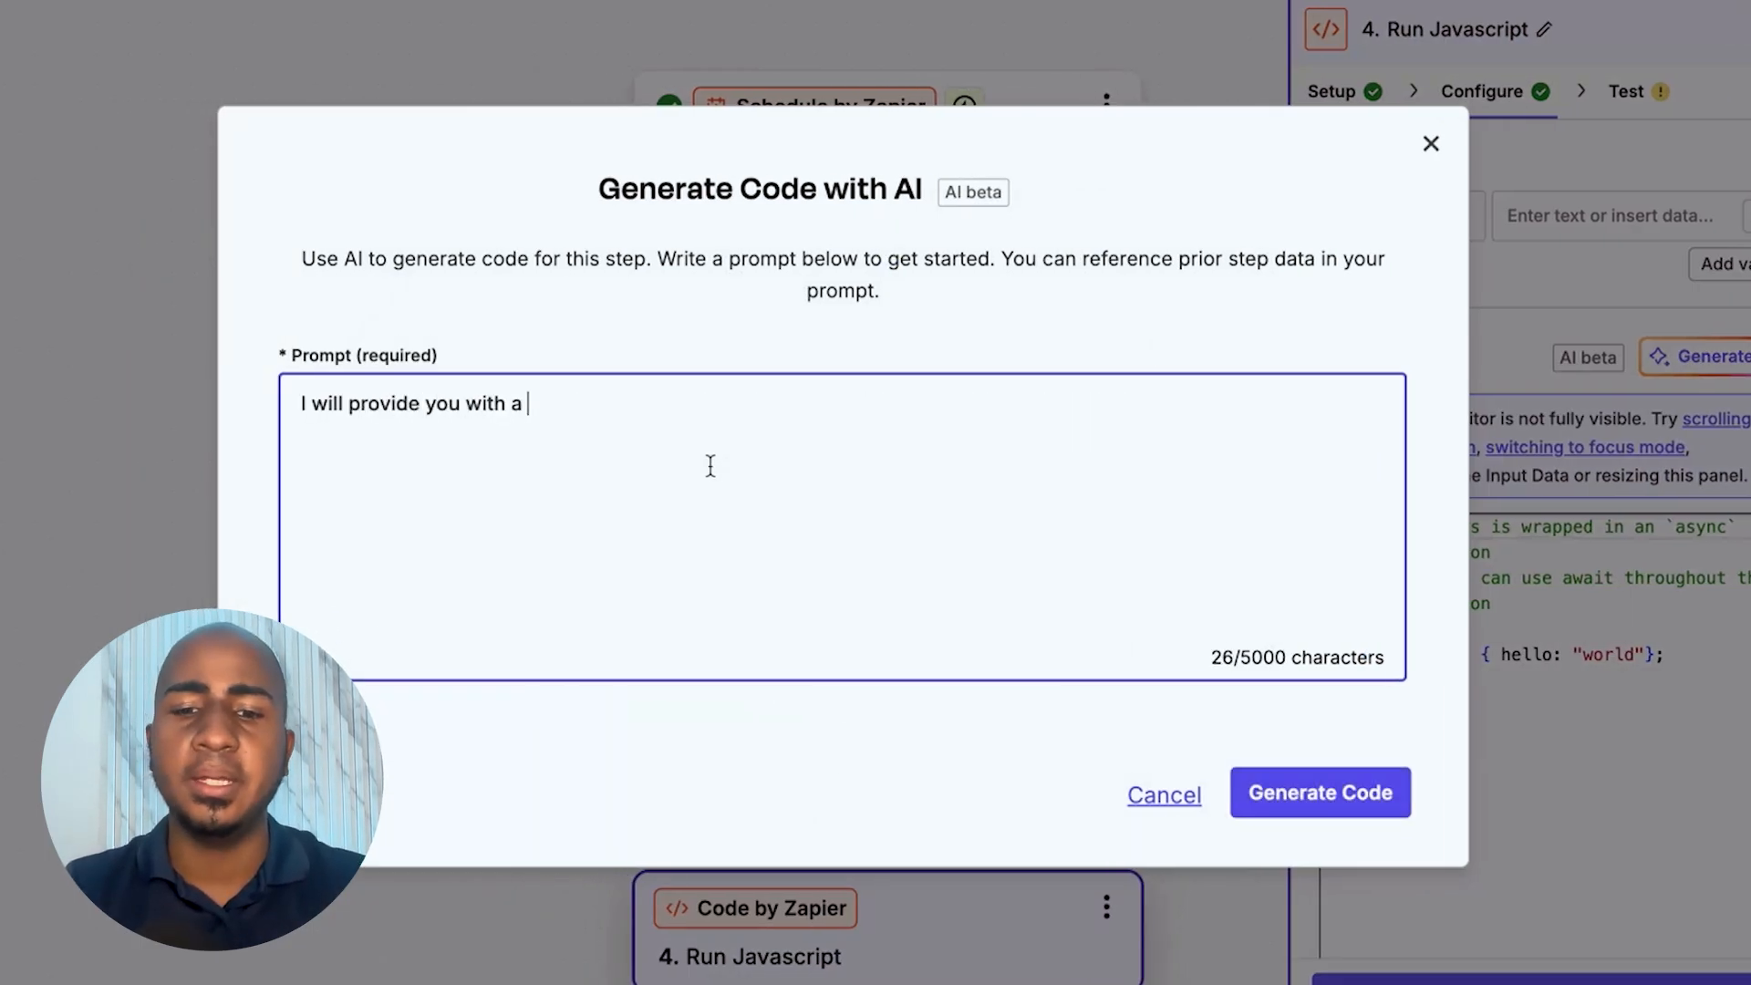
{"action": "type", "text": "a transaction list "}
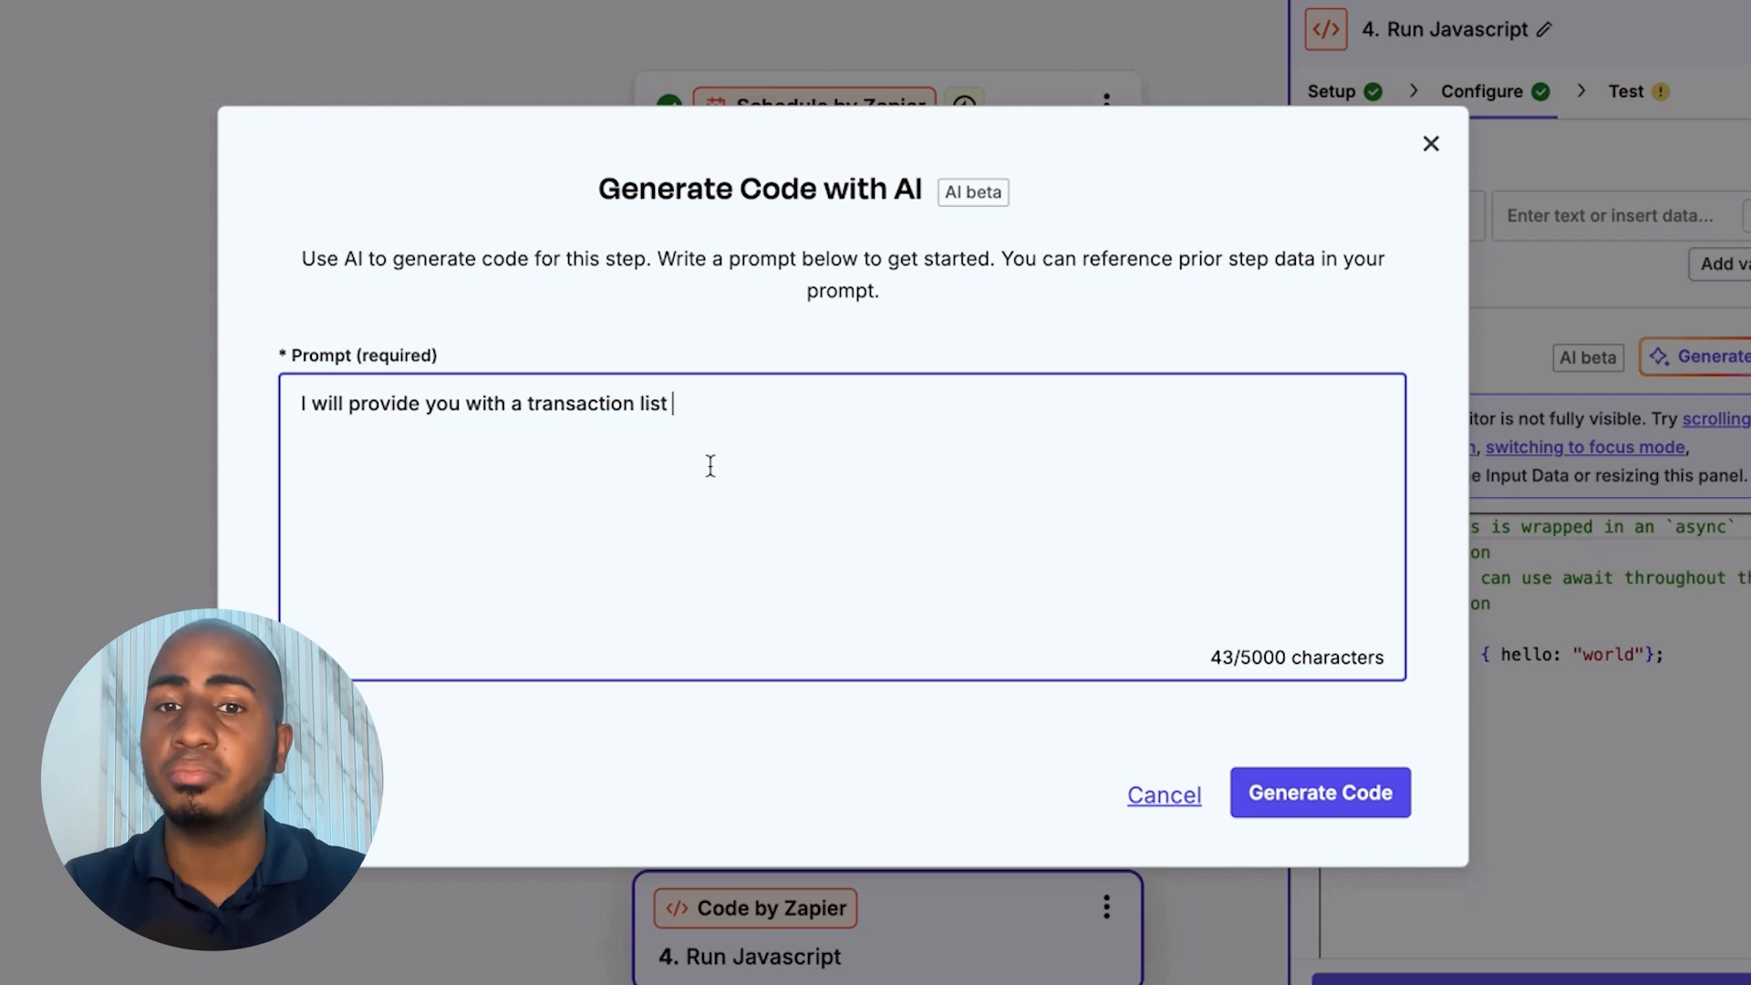
{"action": "type", "text": "report from QBO. I want t"}
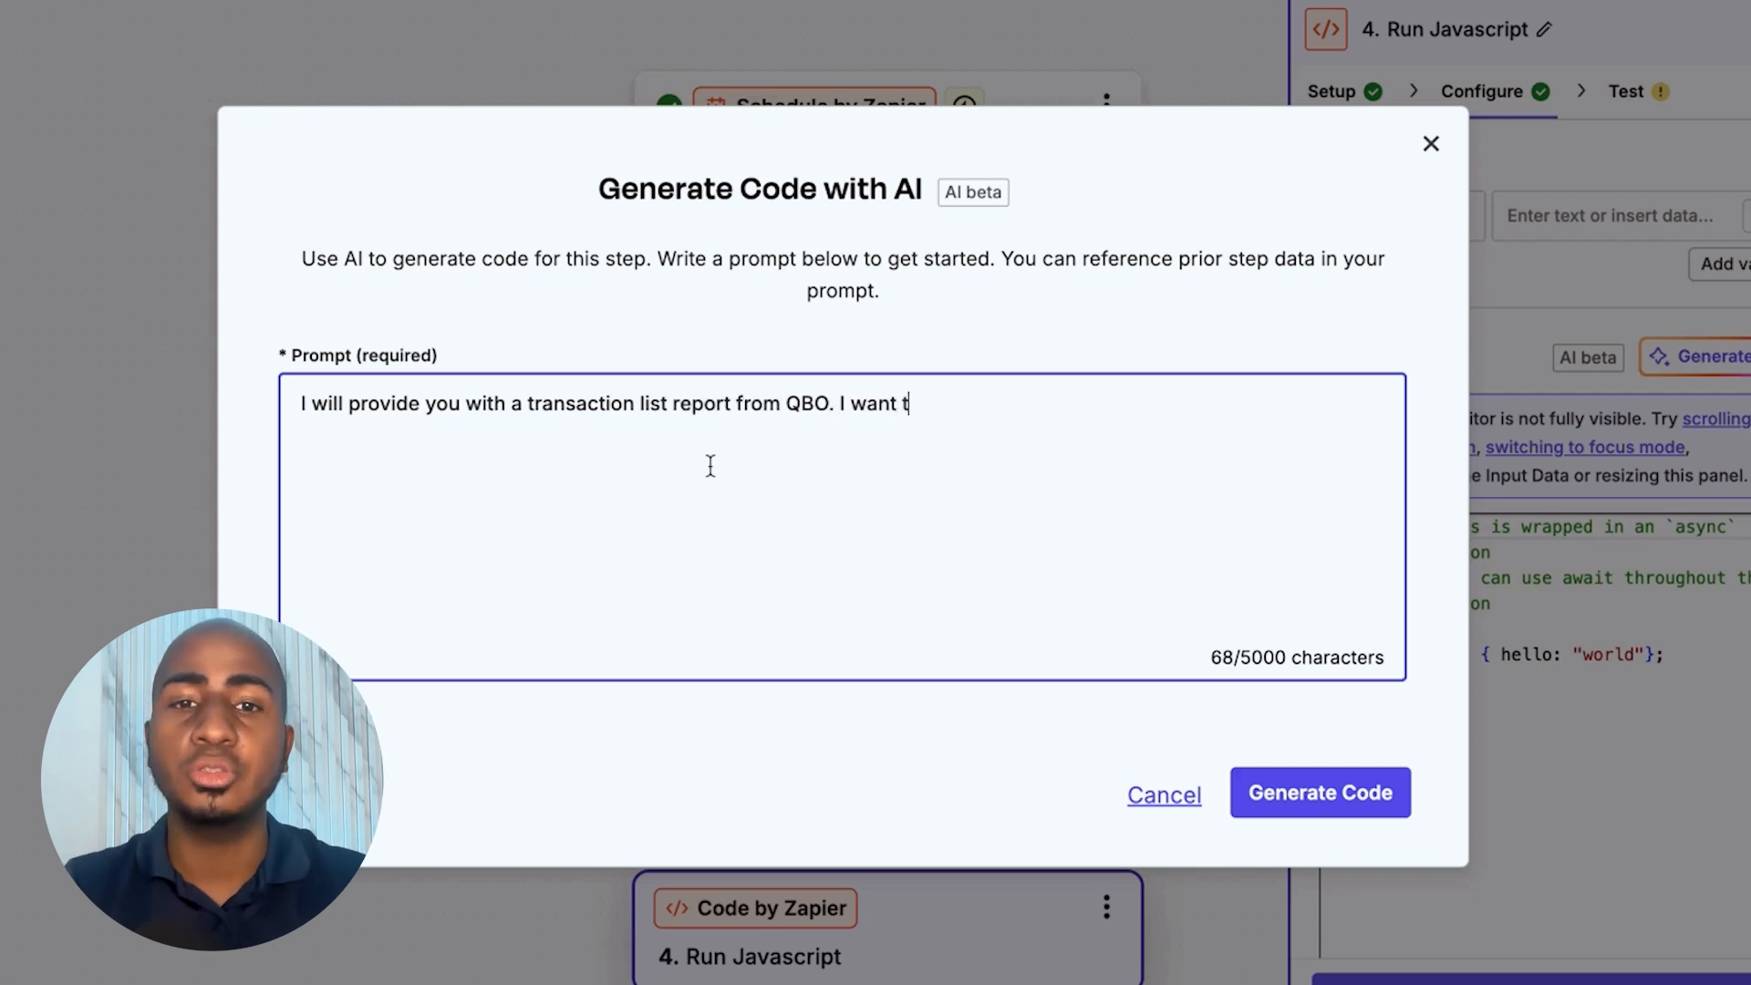
{"action": "type", "text": "o count the number"}
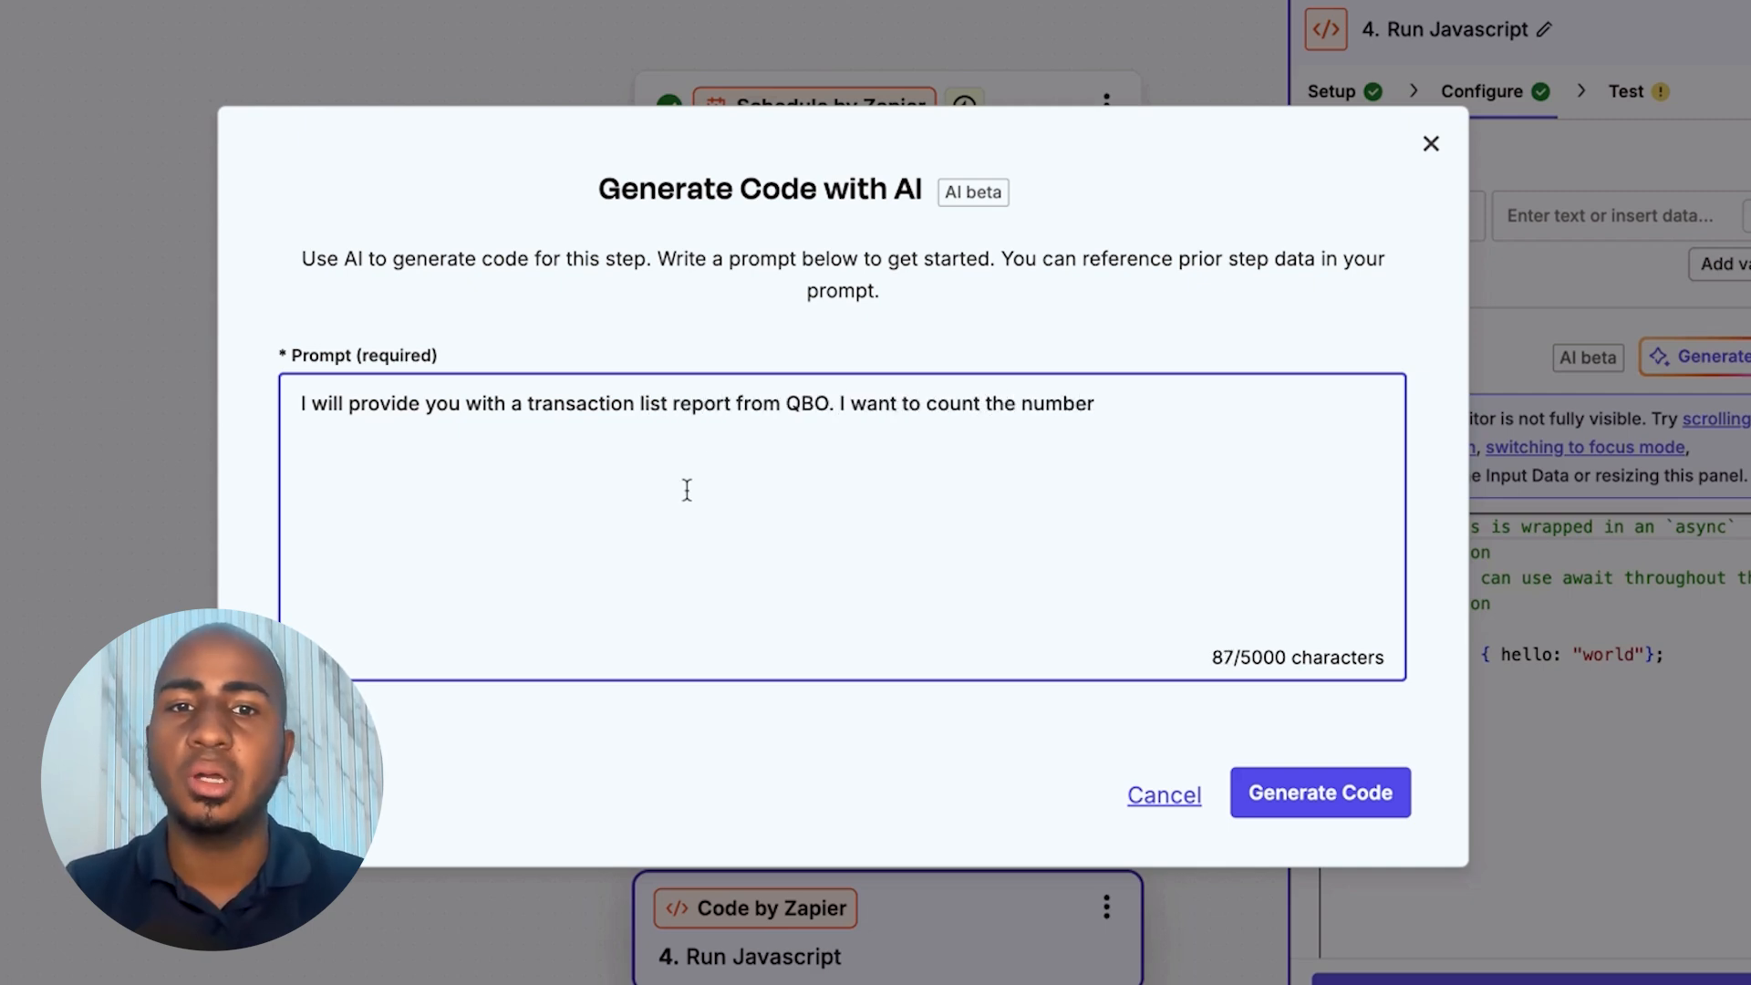
{"action": "left_click_drag", "start_coordinate": [1131, 407], "coordinate": [929, 406]}
{"action": "type", "text": "get in return the "}
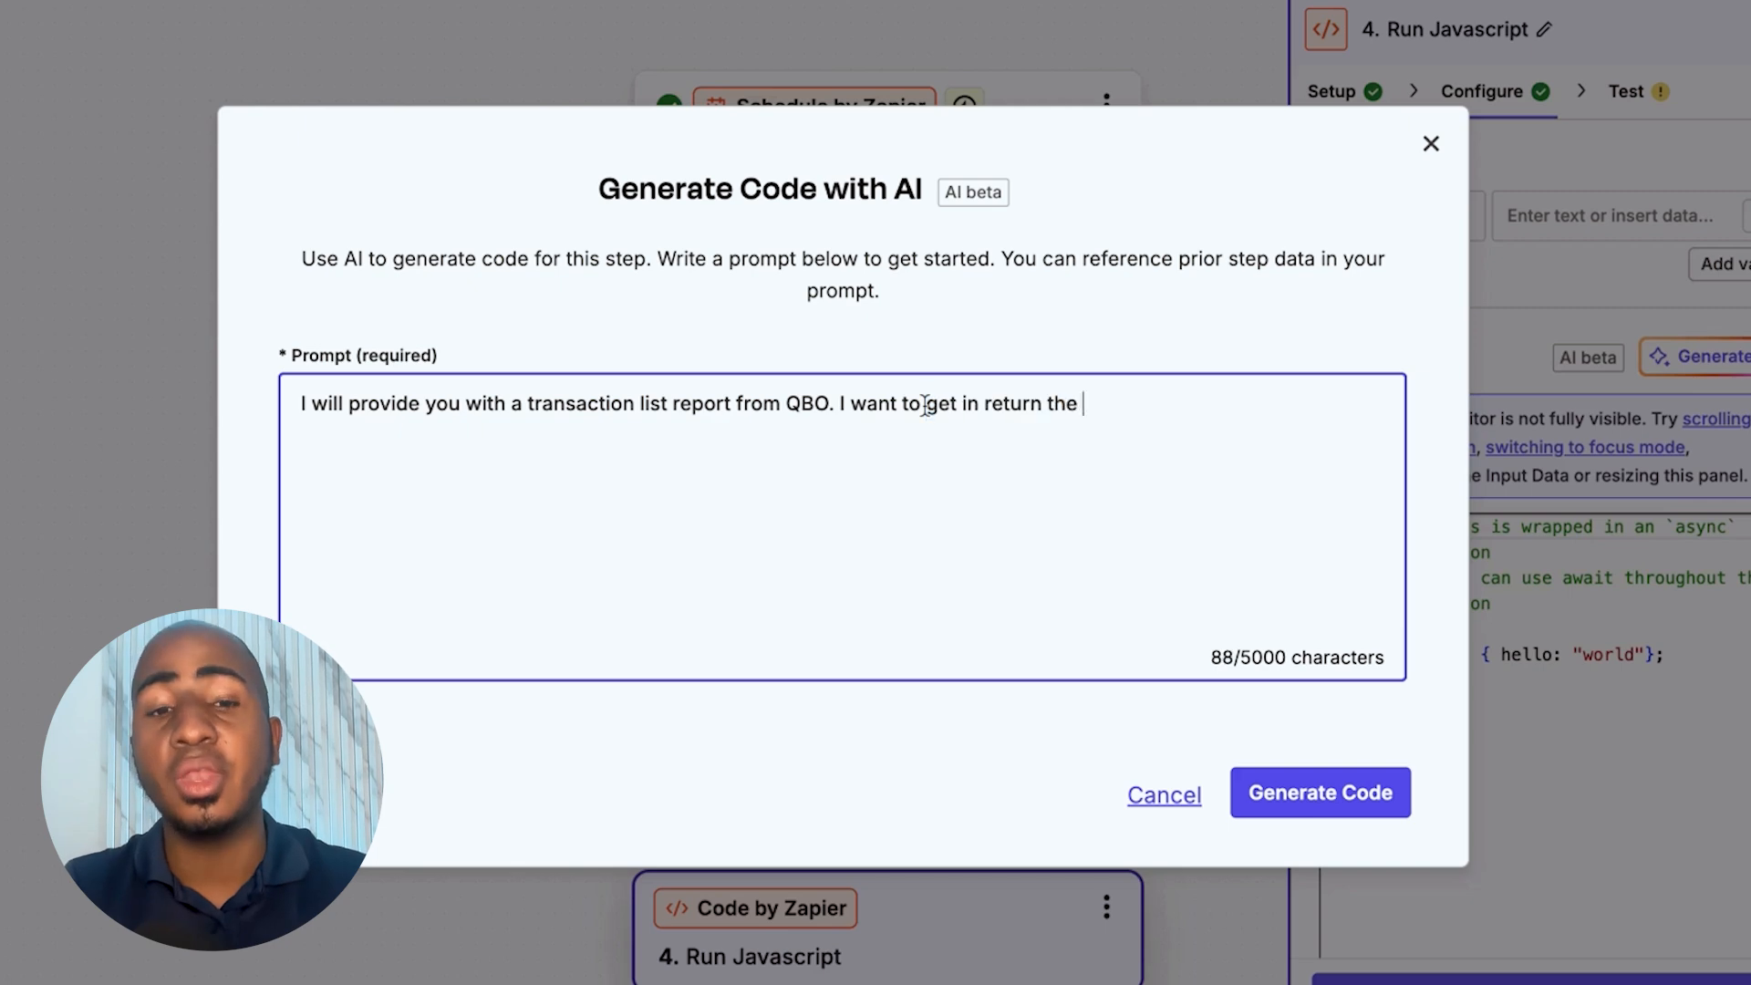
{"action": "type", "text": "number of transactions from it."}
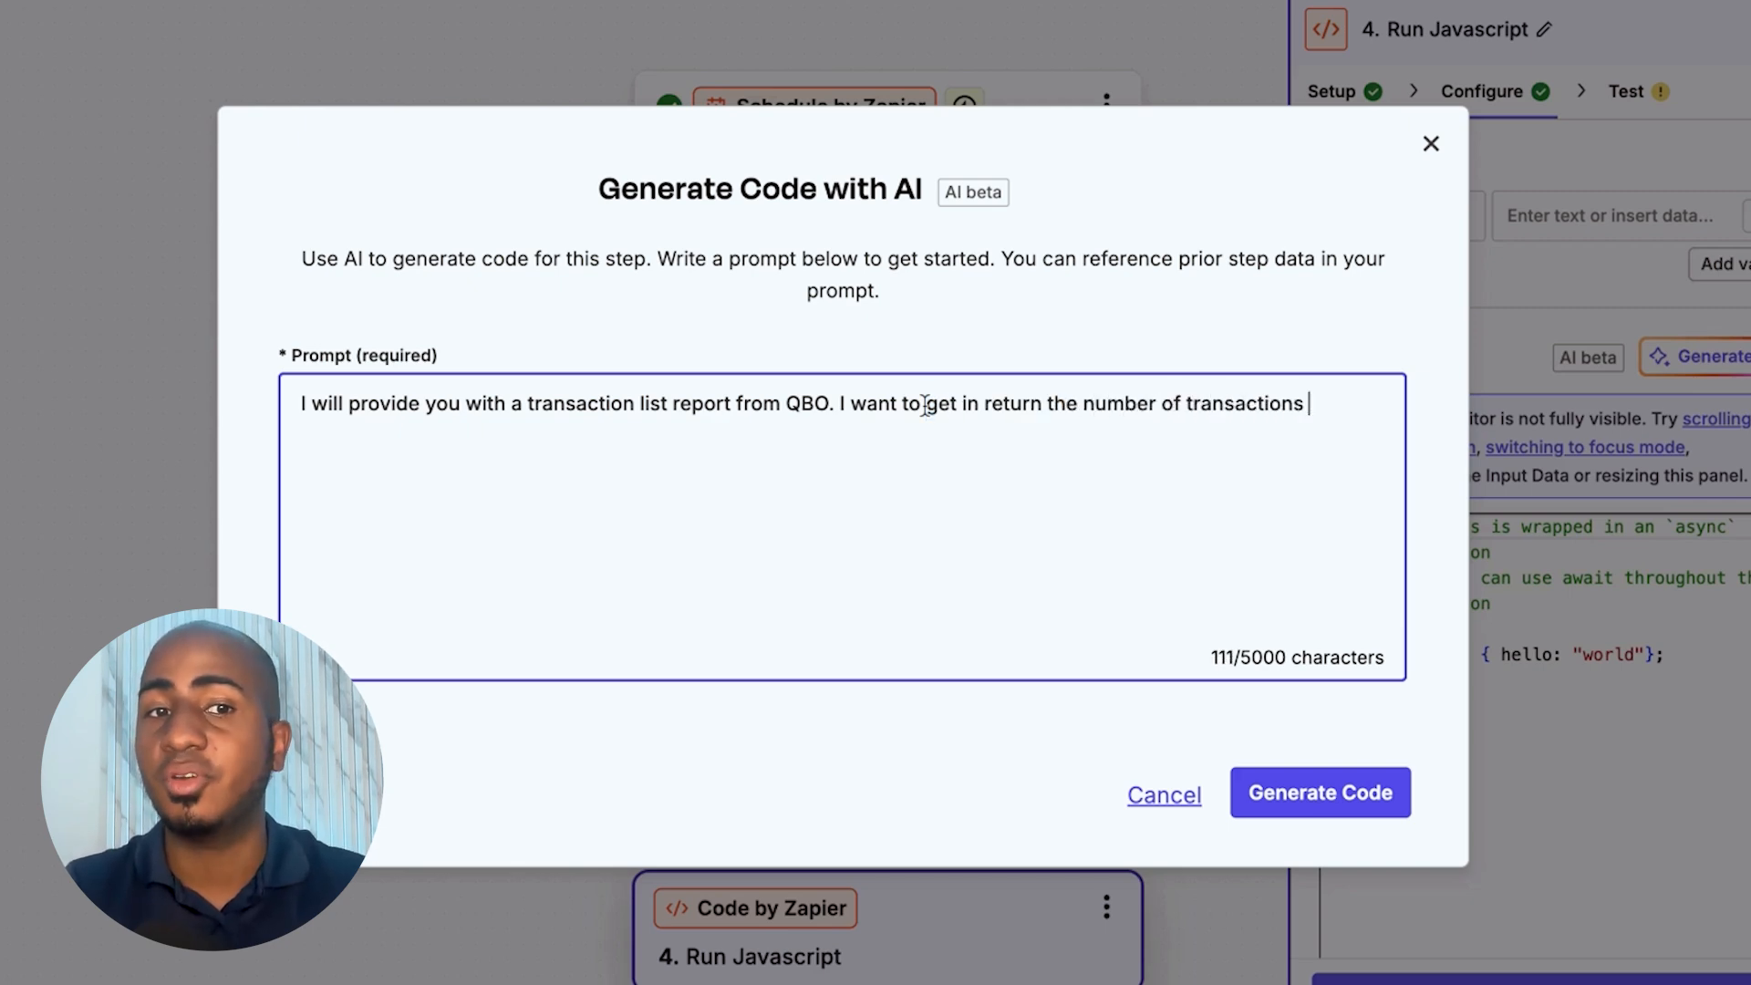
- Add the line "Here's the data structure from the response:" to the prompt and paste the copied response body below it
{"action": "key", "text": "Return"}
{"action": "type", "text": "Here's the data structure from the"}
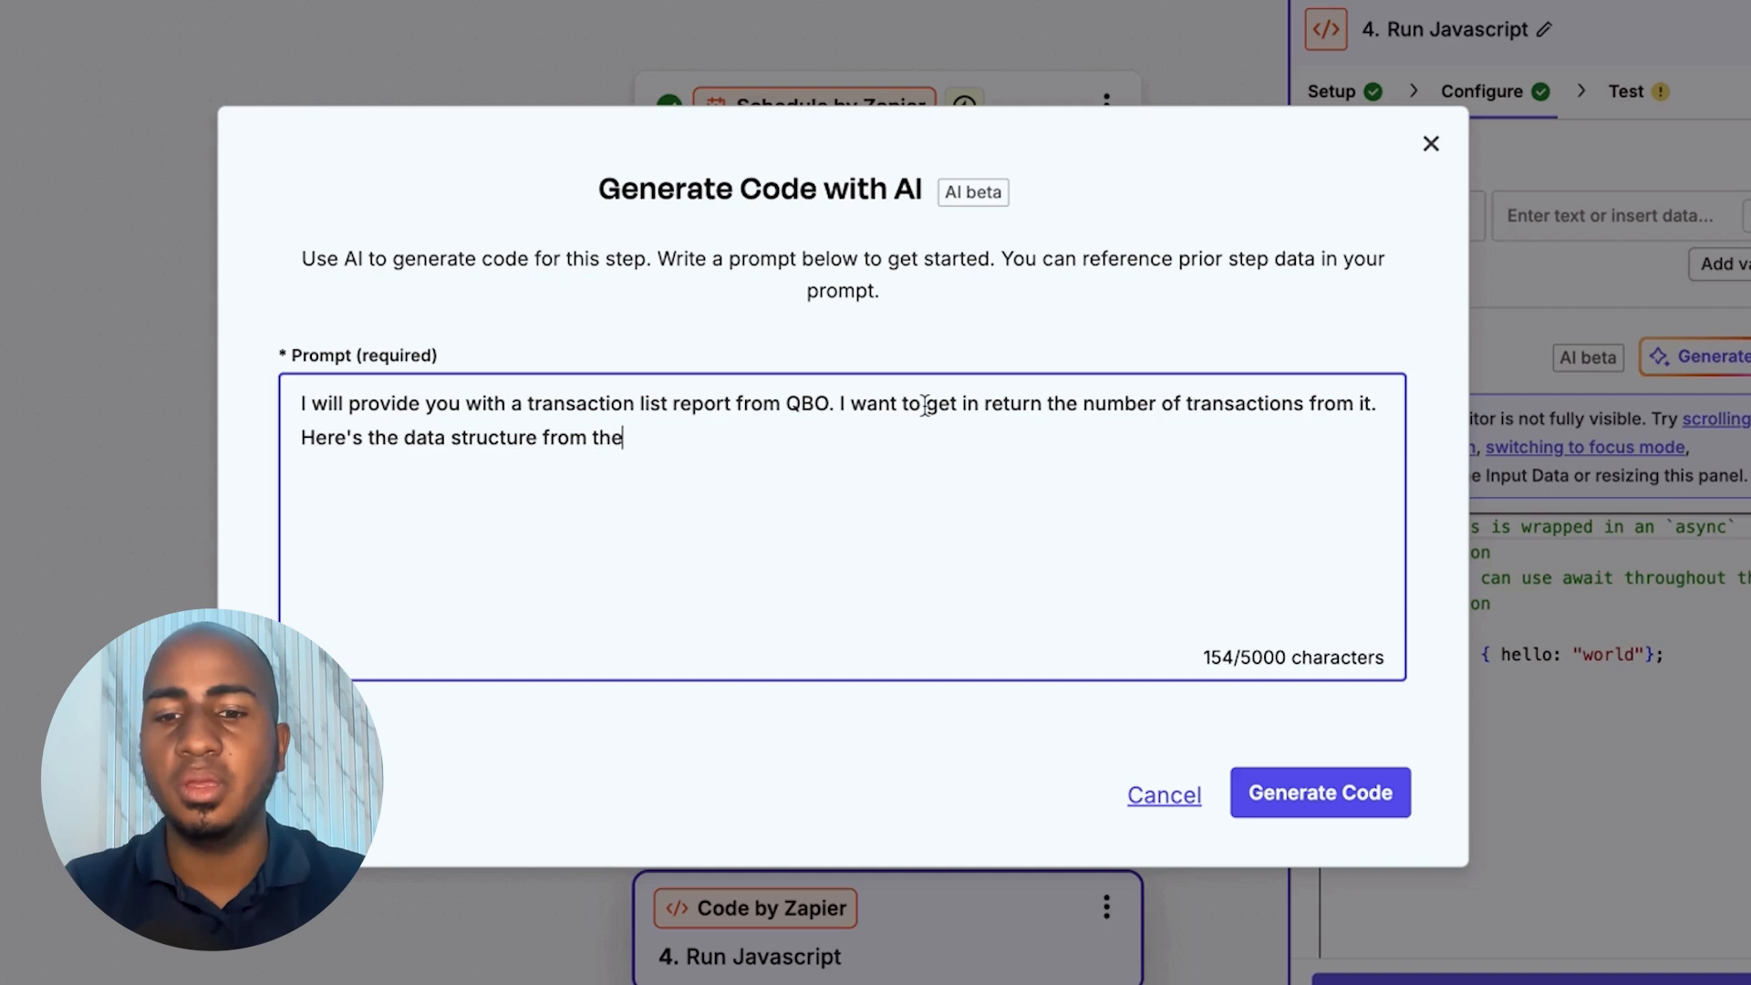
{"action": "type", "text": " response:"}
{"action": "key", "text": "ctrl+v"}
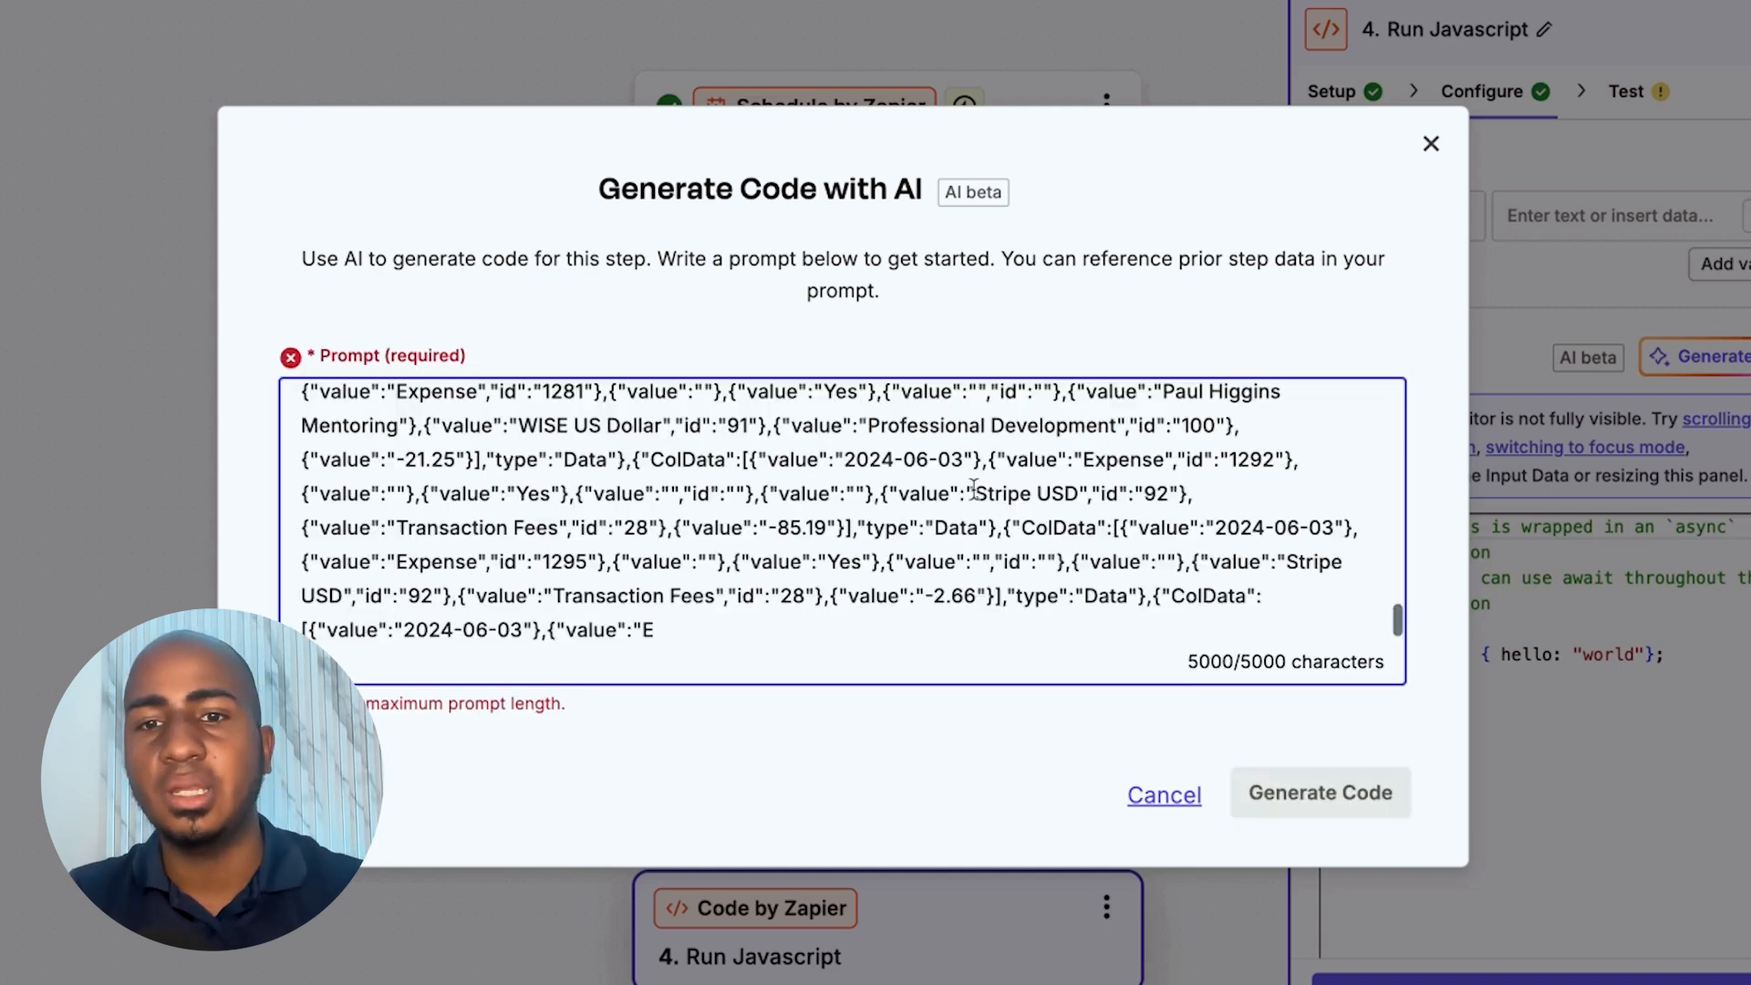
- Trim the end of the pasted JSON to fit the 5000-character prompt limit and generate the code
{"action": "left_click_drag", "start_coordinate": [780, 633], "coordinate": [570, 607]}
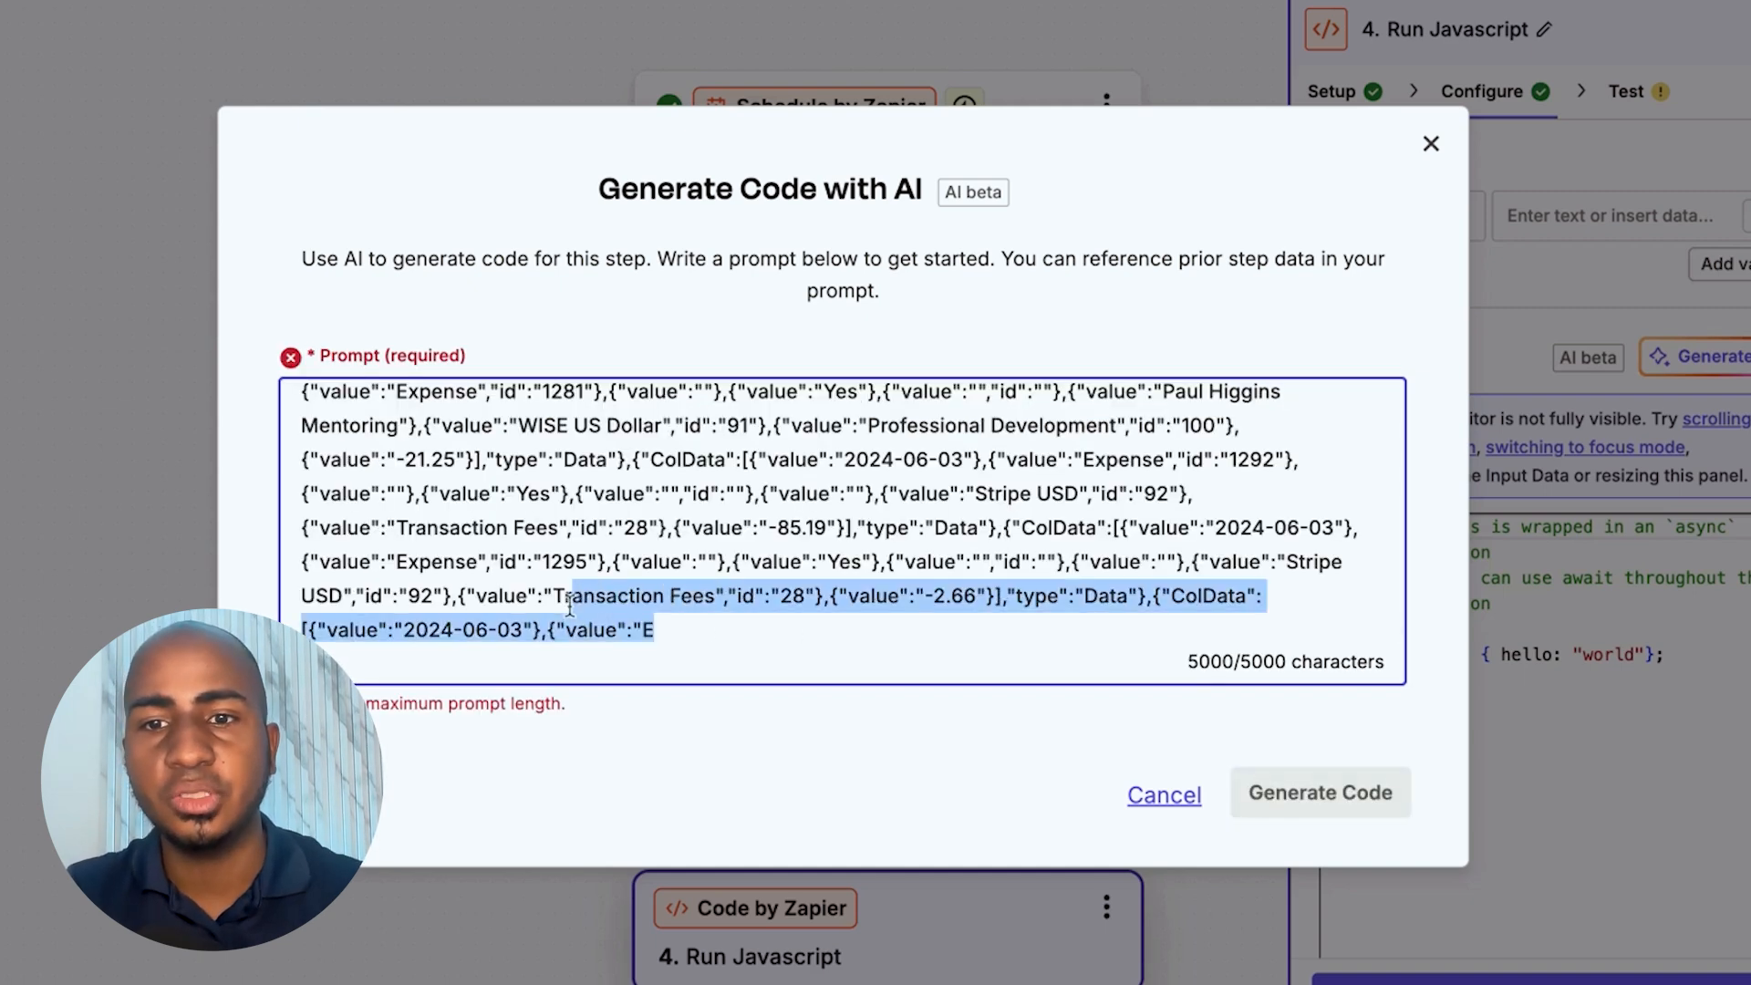
{"action": "key", "text": "BackSpace"}
{"action": "scroll", "coordinate": [724, 525], "scroll_direction": "up", "scroll_amount": 15}
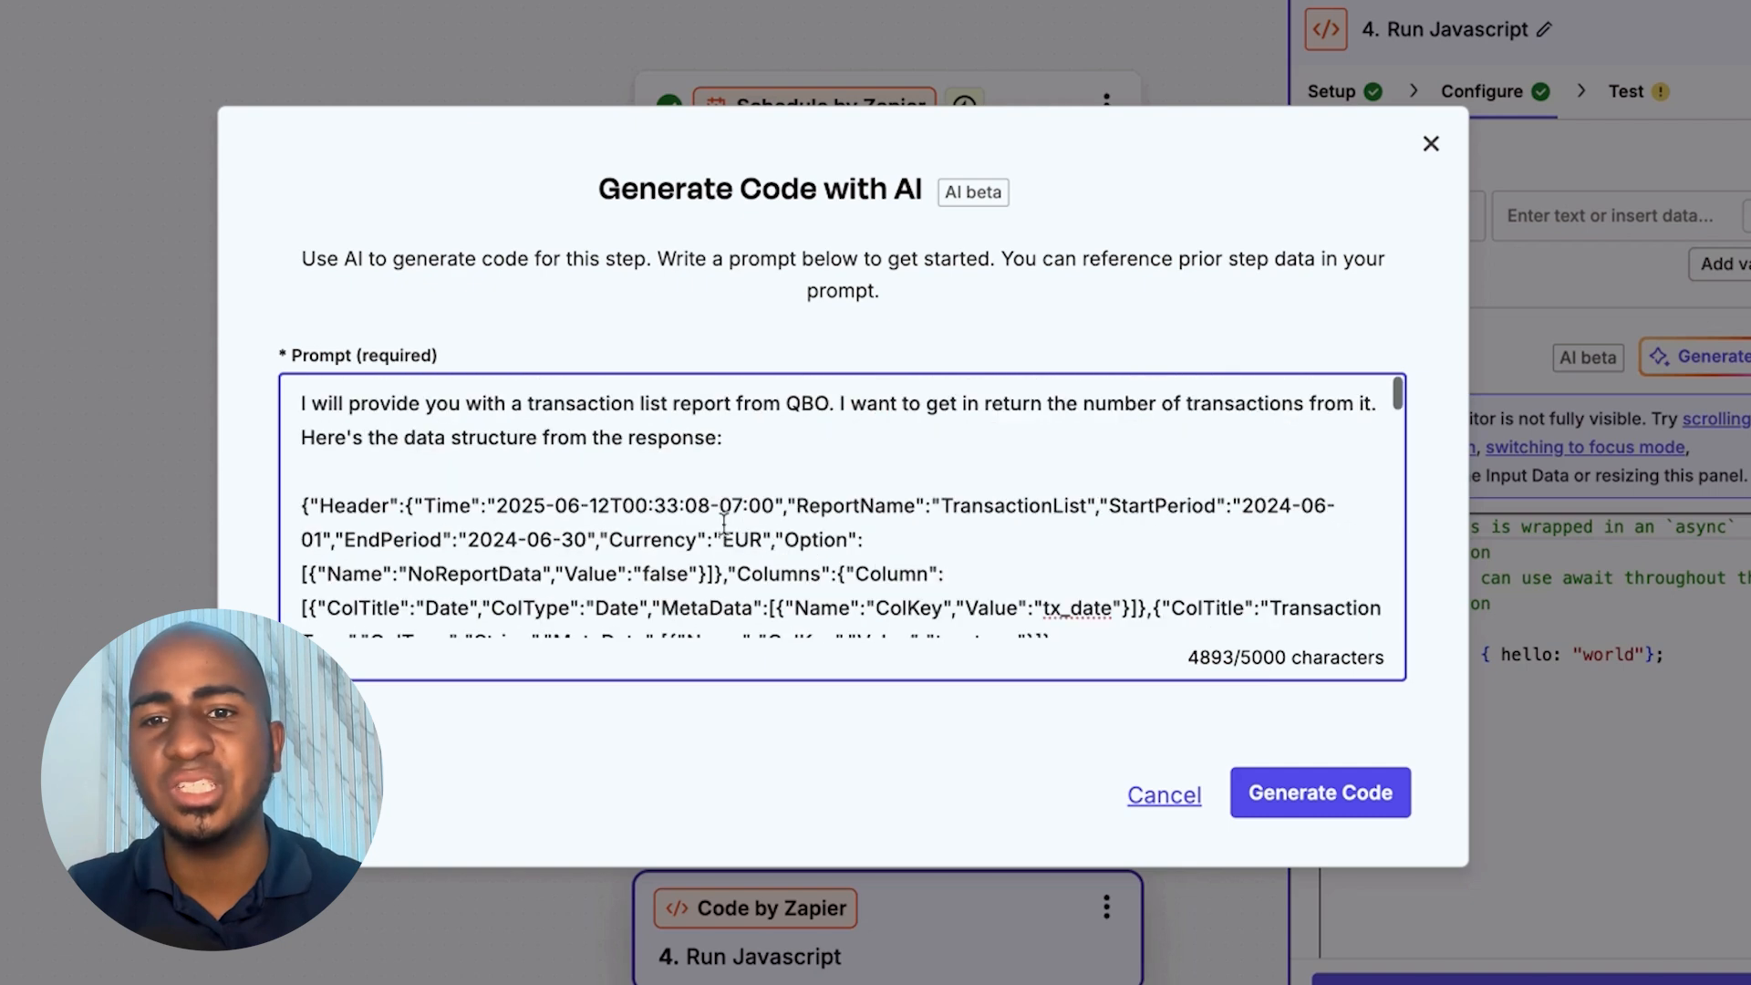
{"action": "left_click", "coordinate": [1340, 807]}
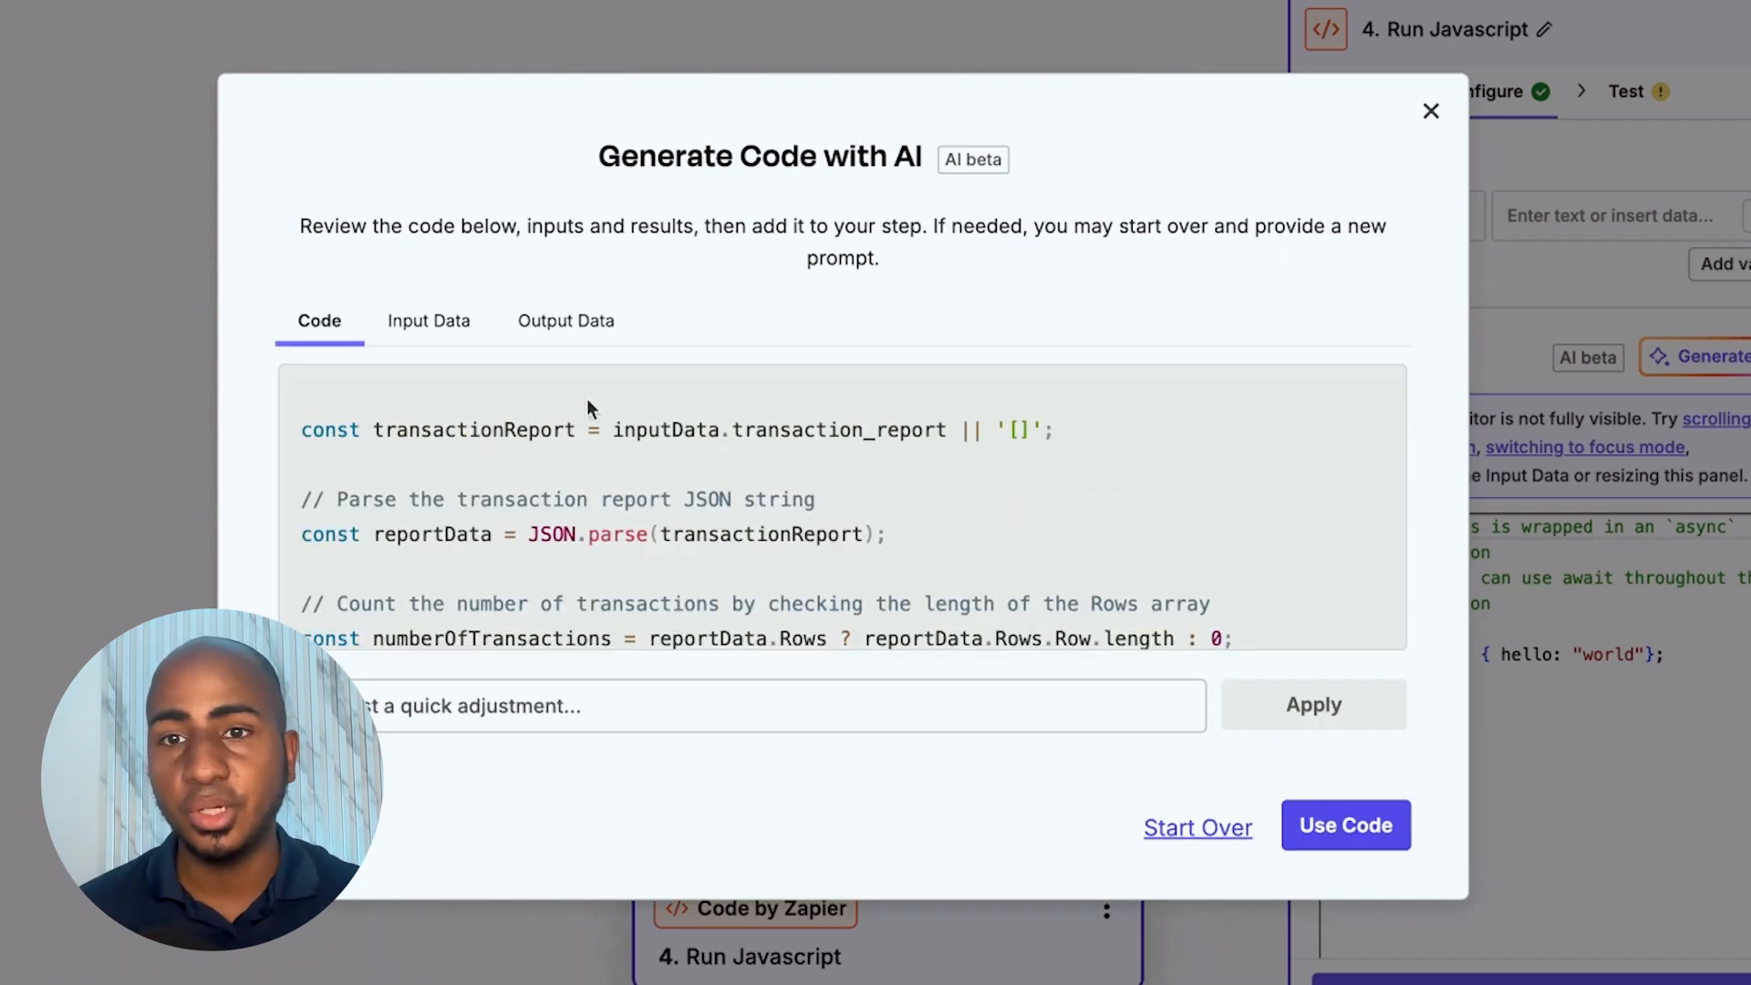
- Review the generated input data and the transaction-counting code, and use that code in the Run Javascript step
{"action": "left_click", "coordinate": [416, 326]}
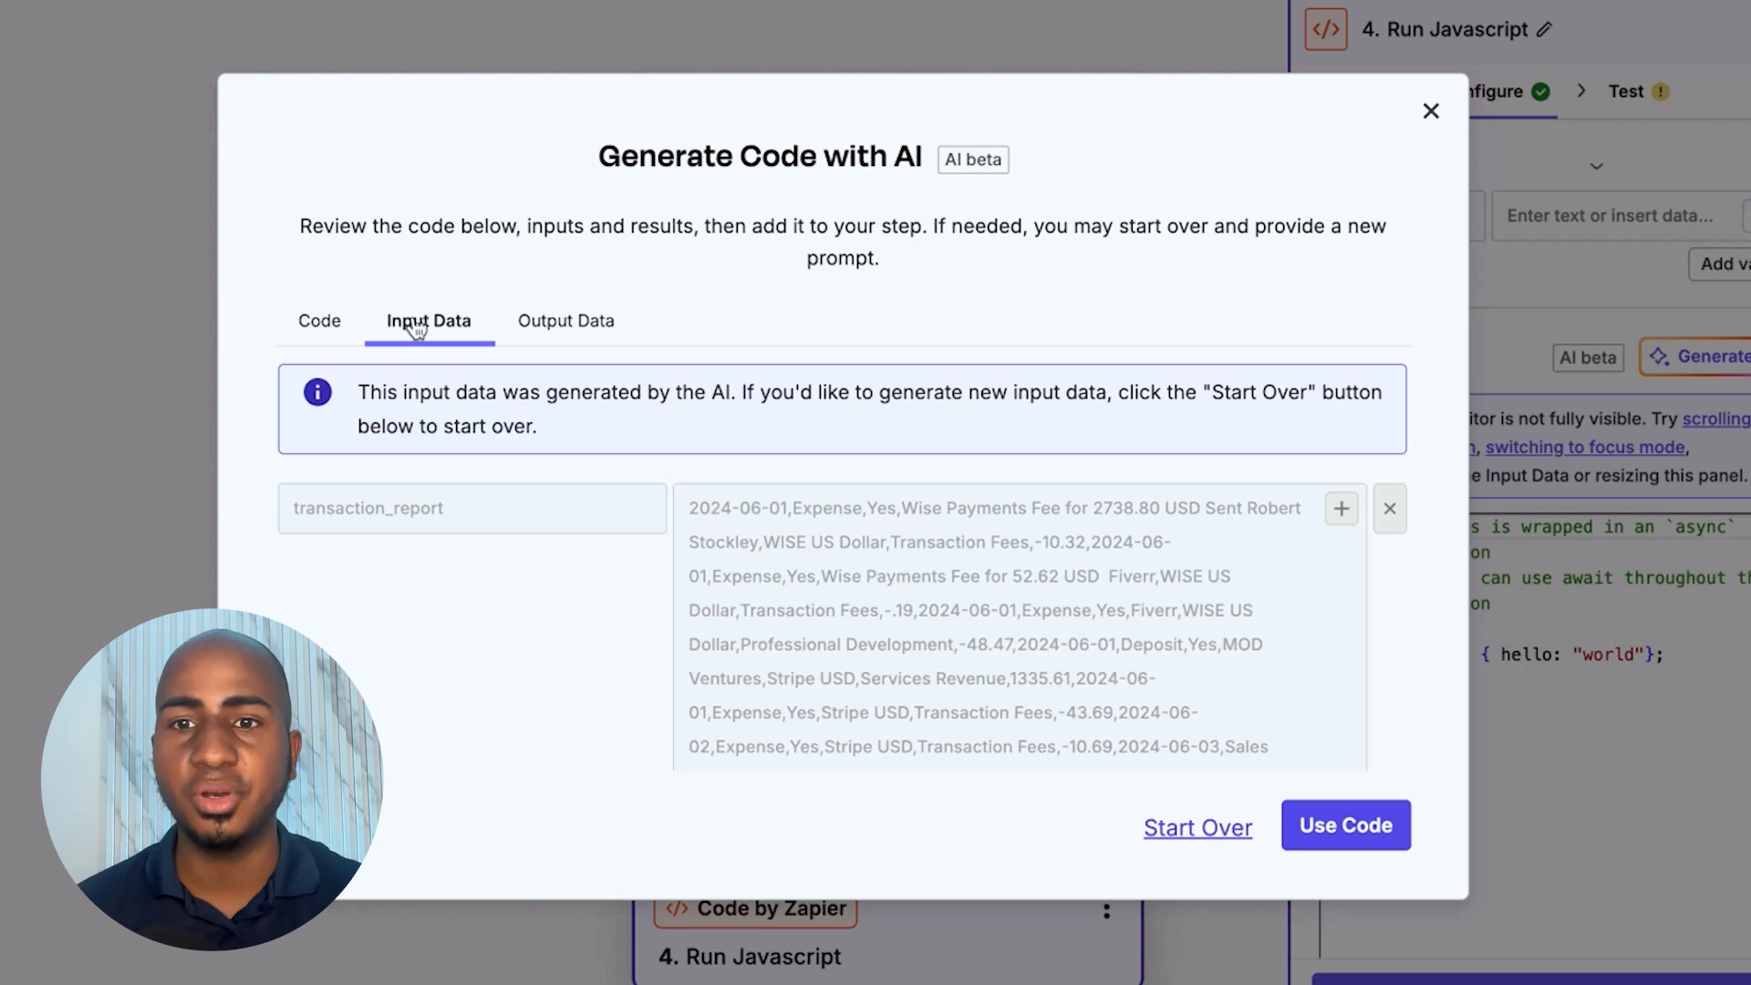
{"action": "left_click", "coordinate": [324, 343]}
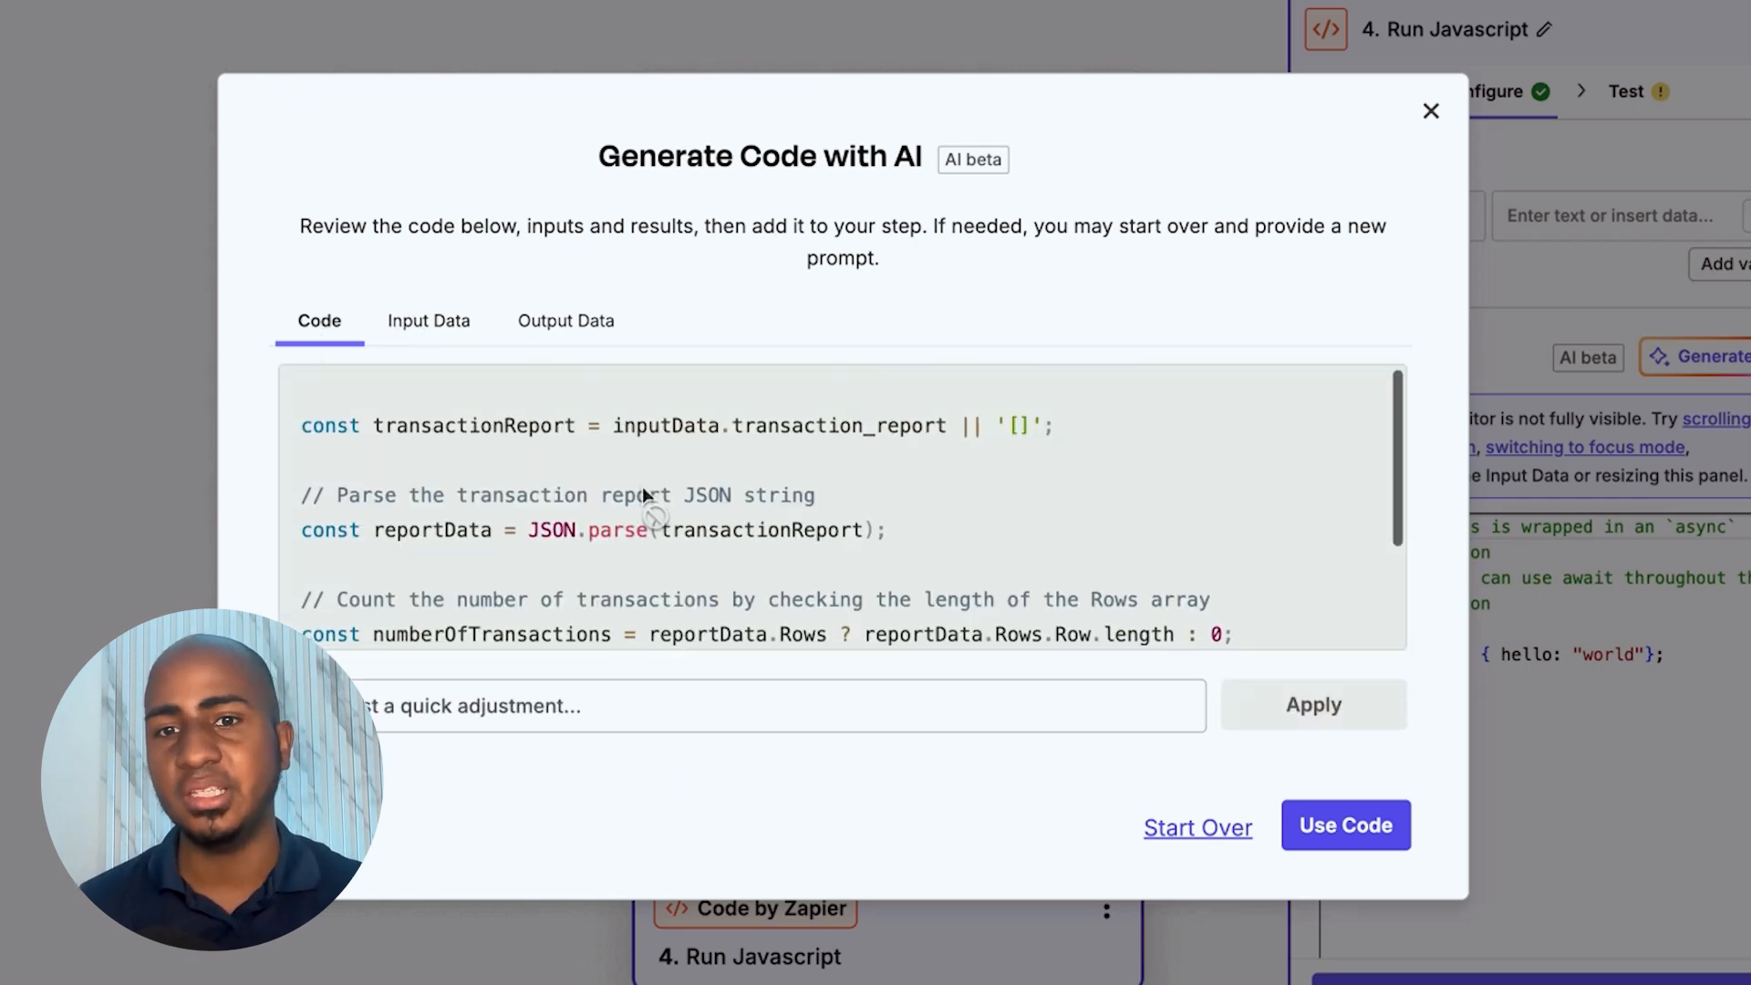
{"action": "scroll", "coordinate": [642, 485], "scroll_direction": "down", "scroll_amount": 2}
{"action": "scroll", "coordinate": [709, 544], "scroll_direction": "down", "scroll_amount": 1}
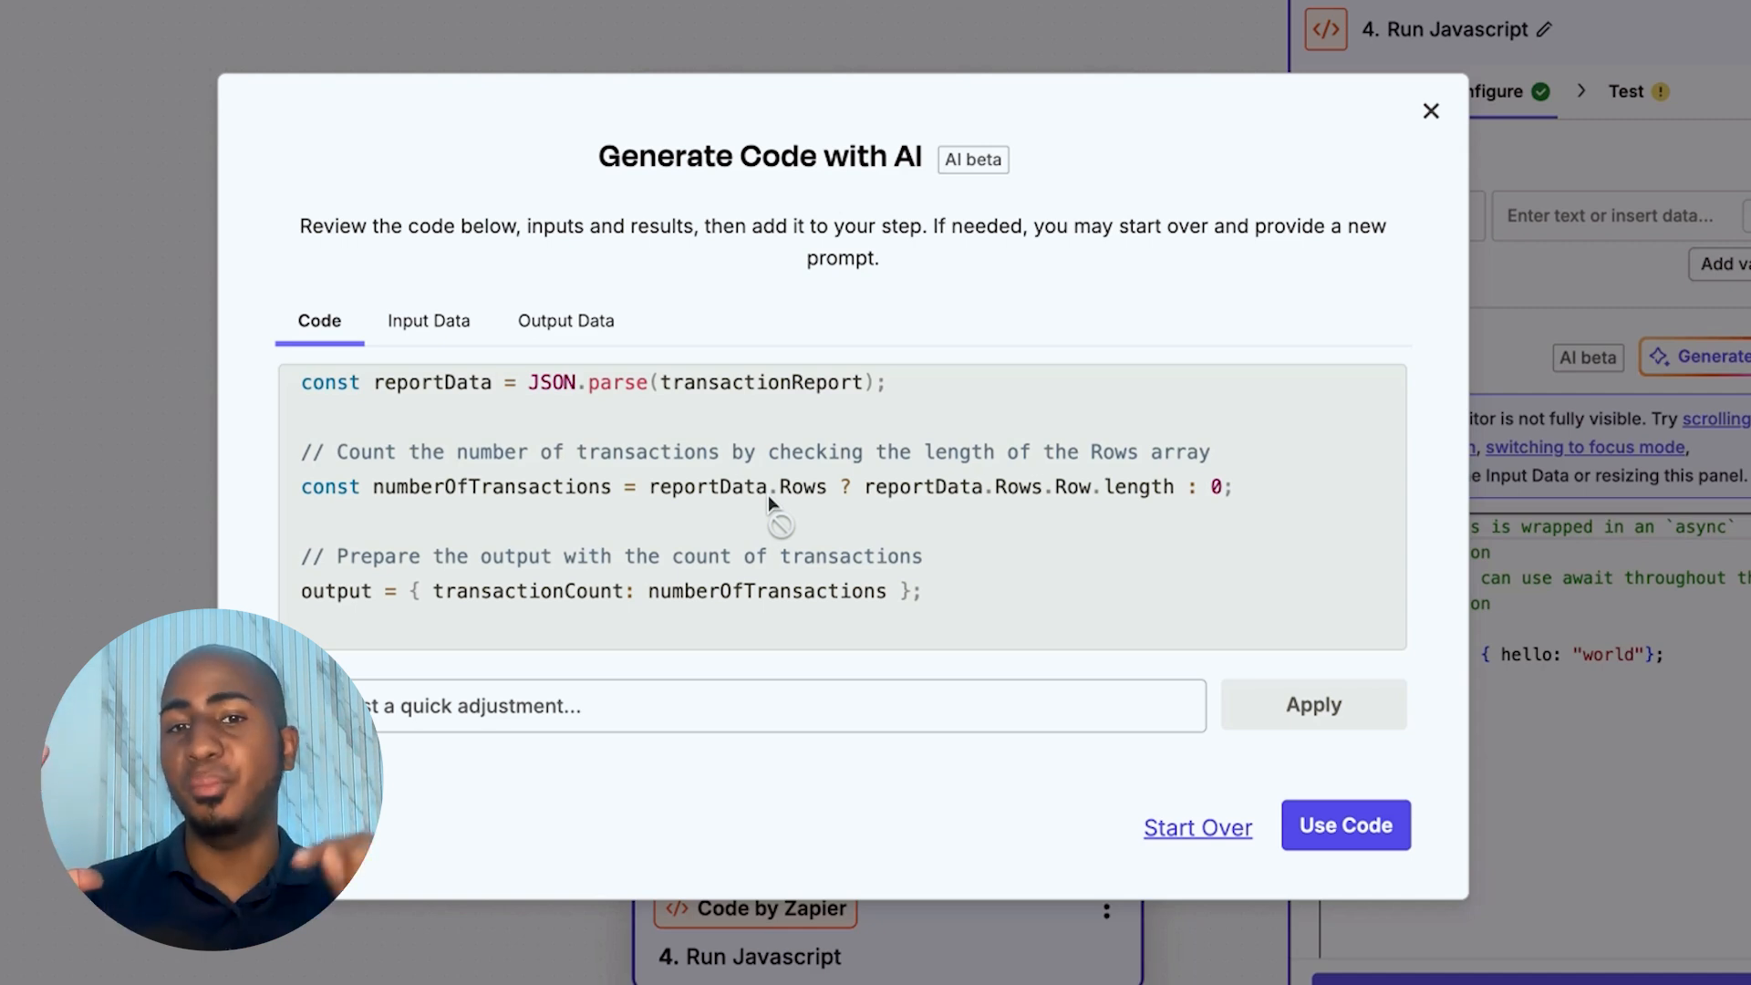
{"action": "left_click", "coordinate": [1285, 815]}
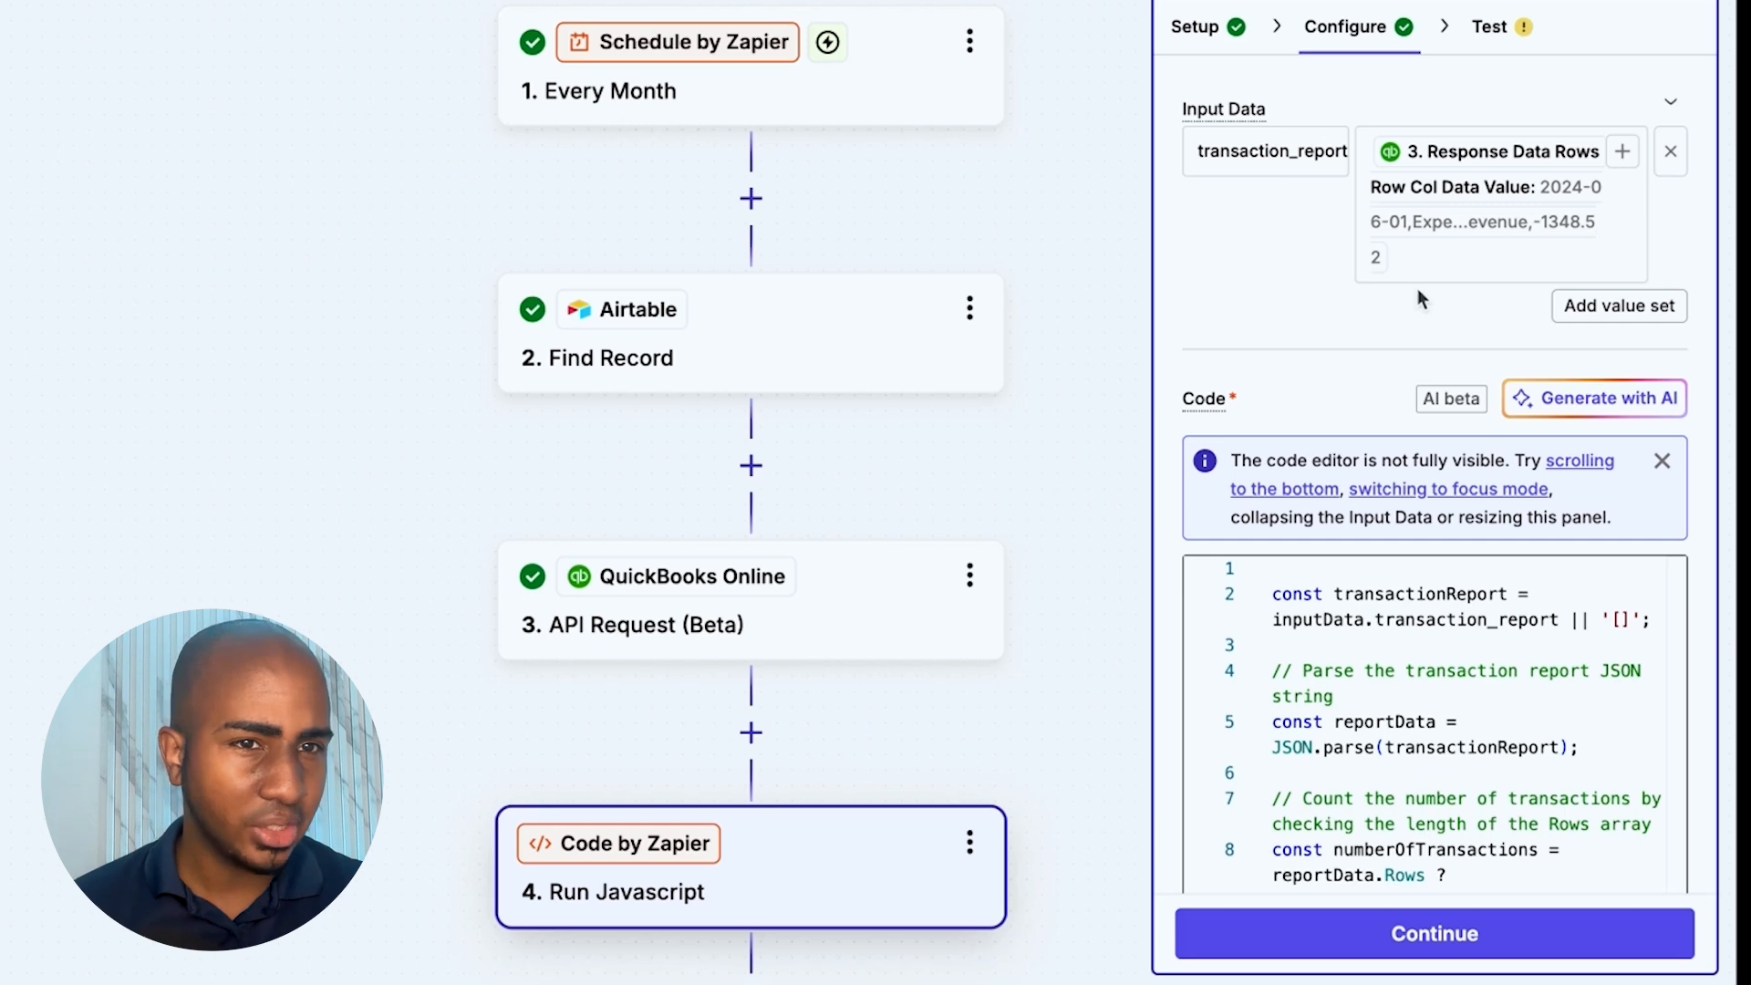
- Replace the transaction_report input value with the API request's Response Body and proceed to testing the code step
{"action": "left_click", "coordinate": [1425, 270]}
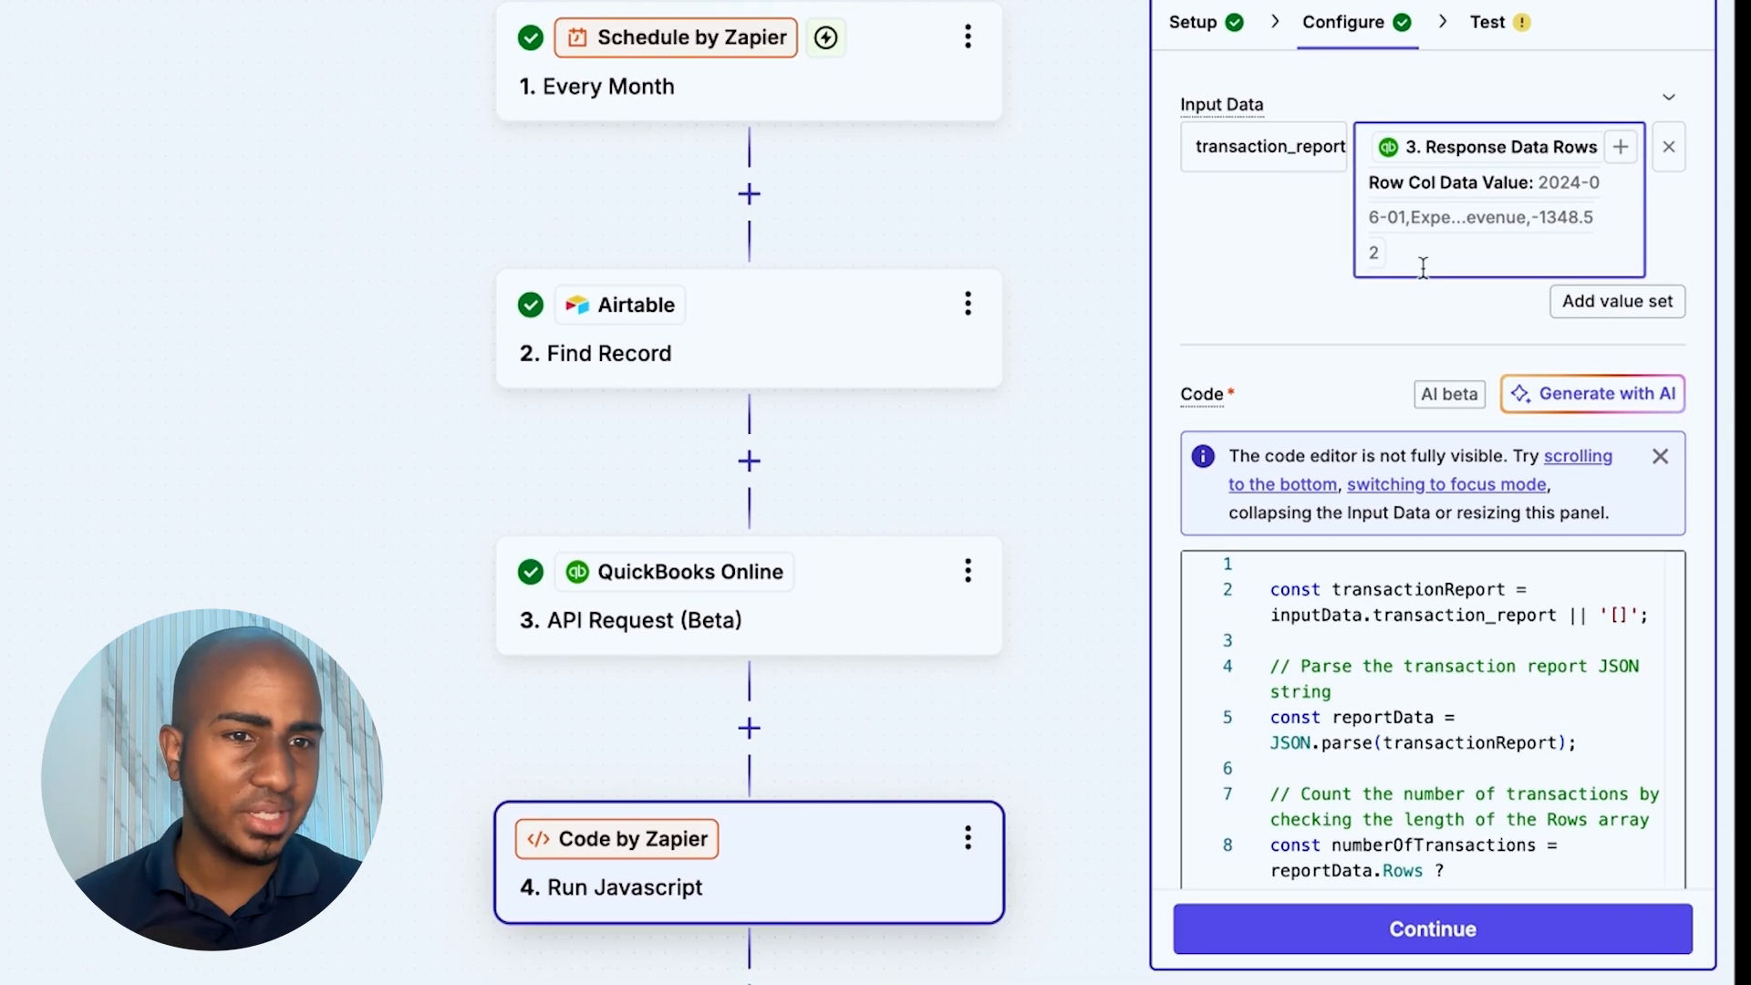
{"action": "key", "text": "BackSpace"}
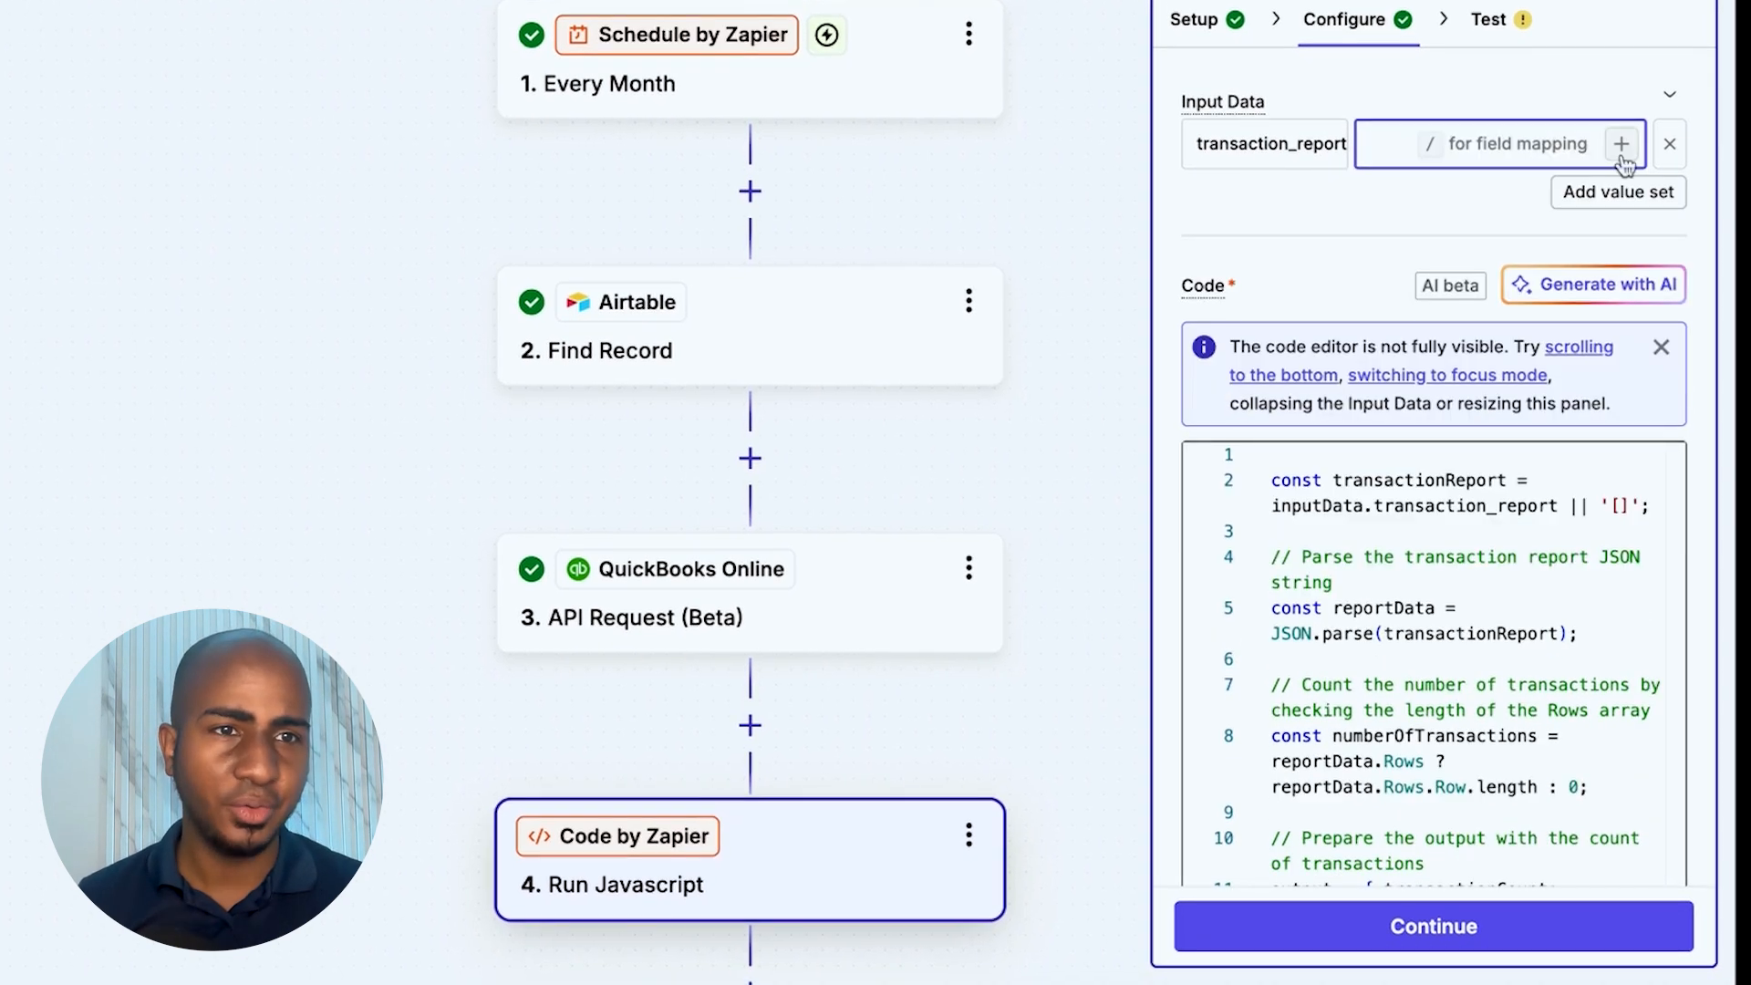
{"action": "left_click", "coordinate": [1617, 143]}
{"action": "type", "text": "body"}
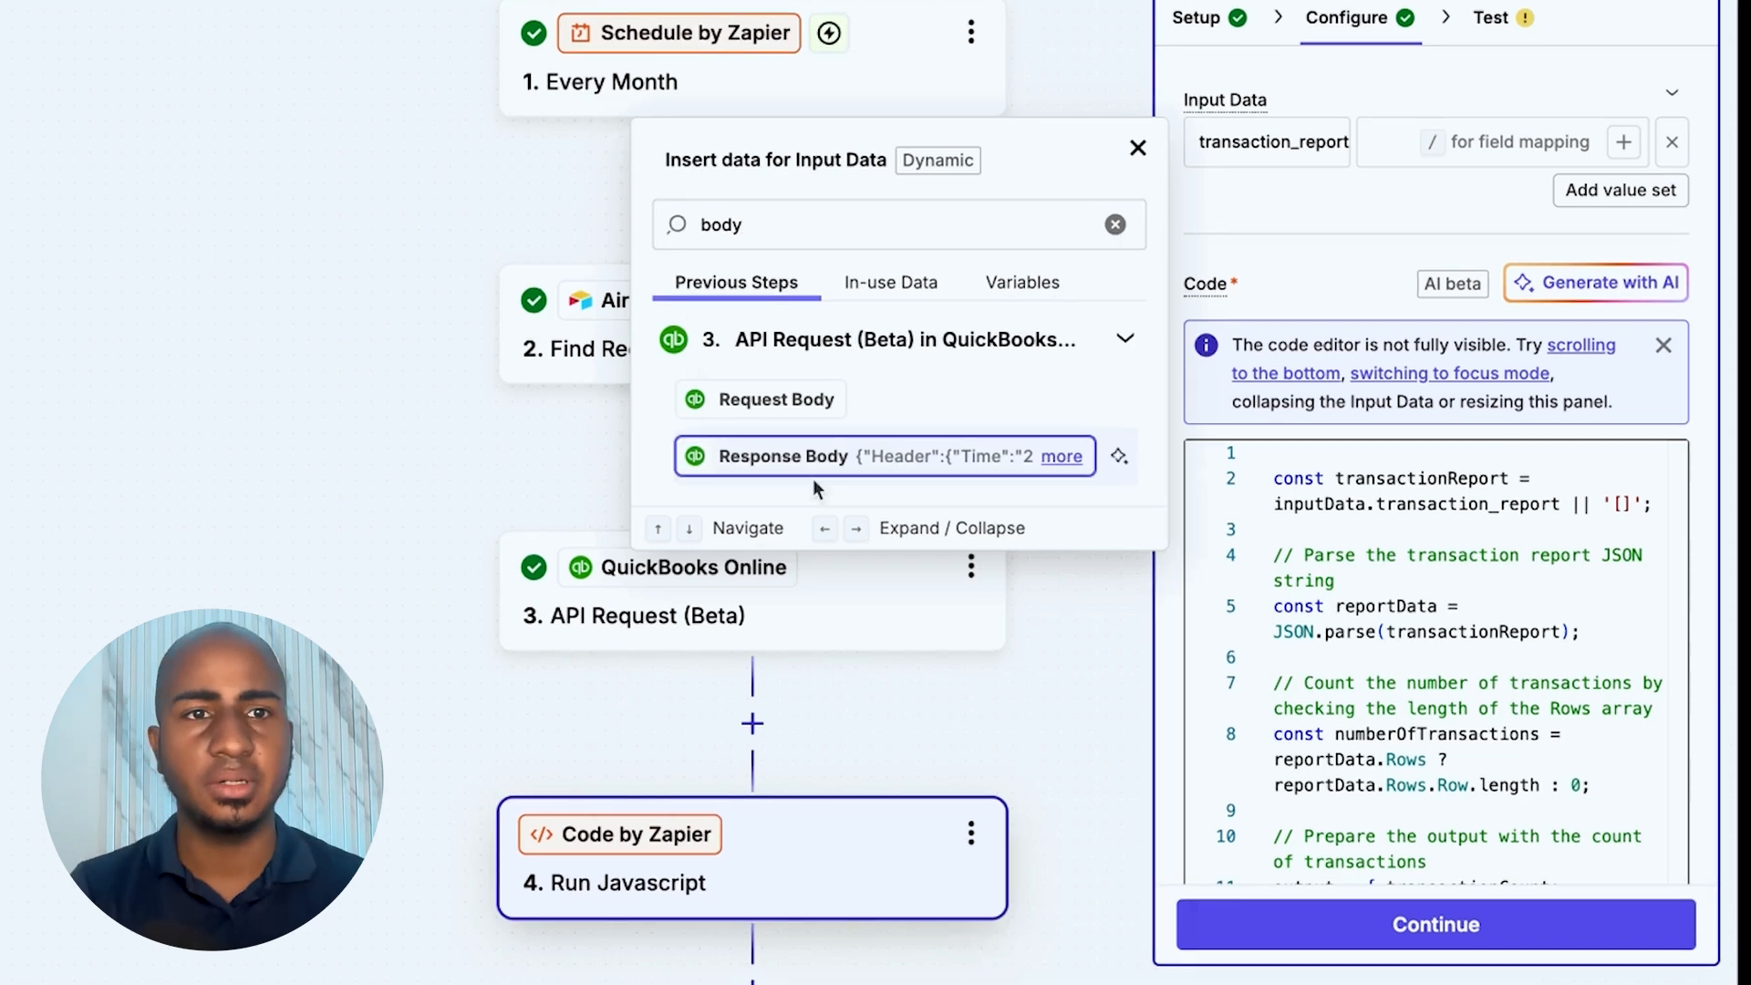
{"action": "left_click", "coordinate": [1076, 459]}
{"action": "left_click", "coordinate": [1434, 939]}
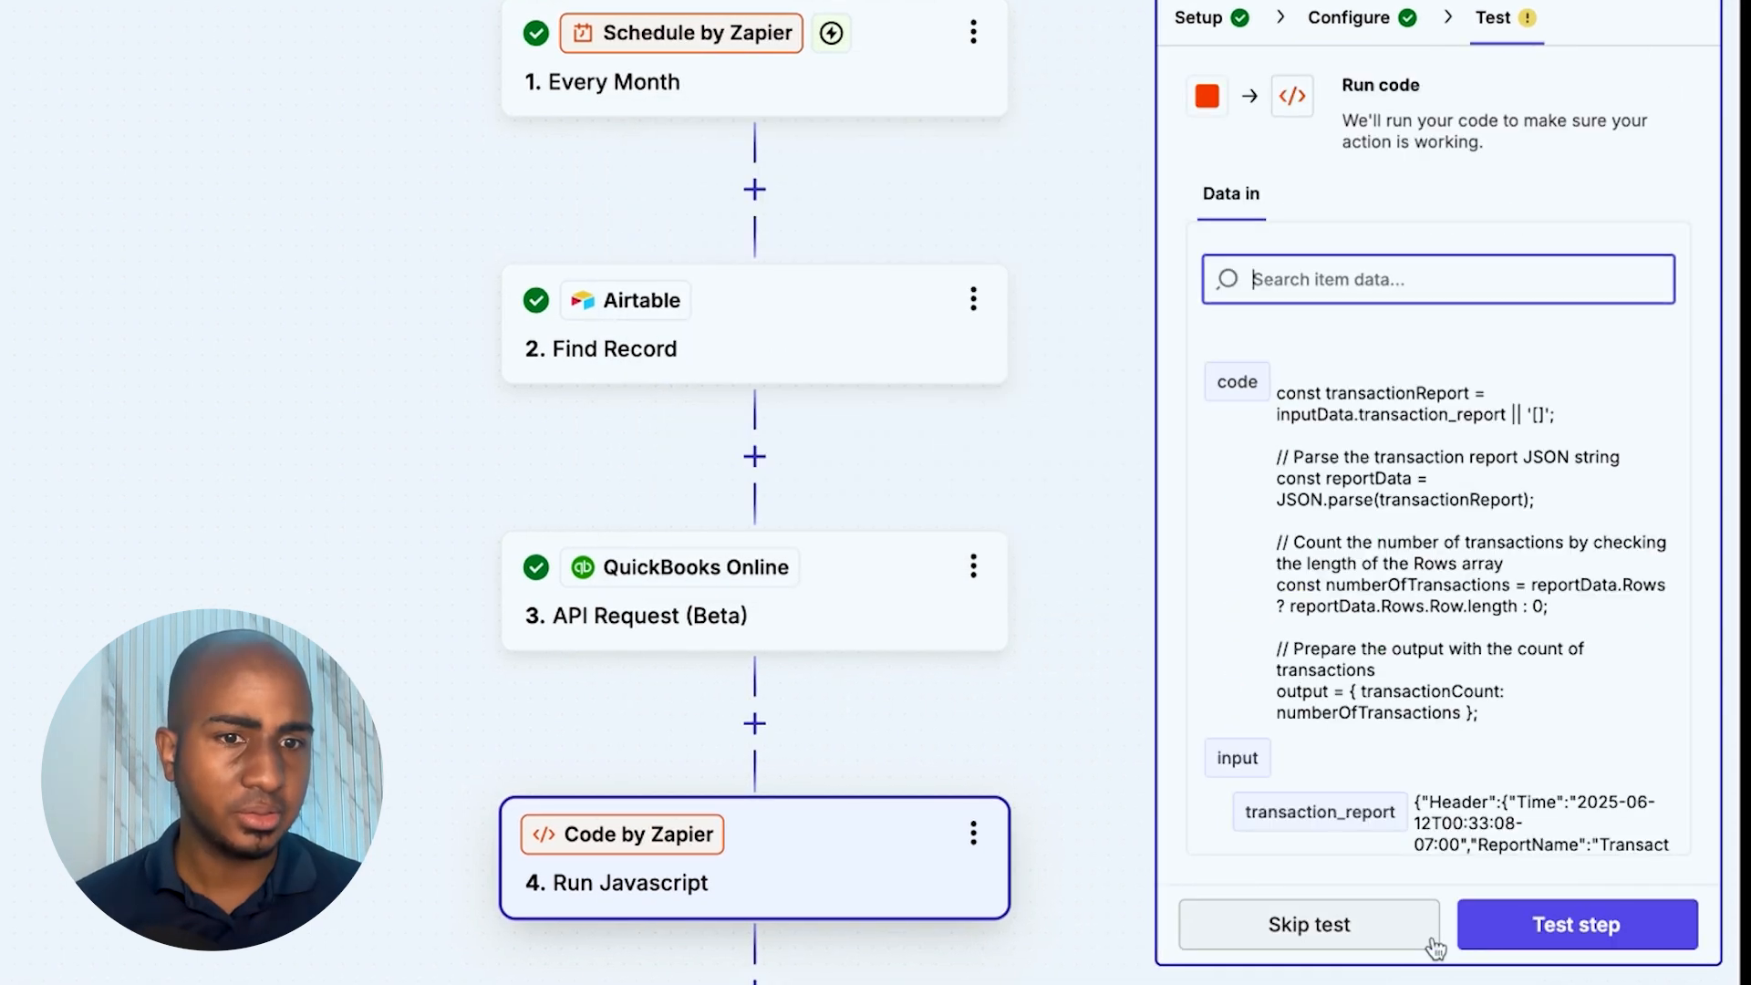
- Test the Run Javascript step and add an Airtable step with the Create Record event below it
{"action": "left_click", "coordinate": [1483, 935]}
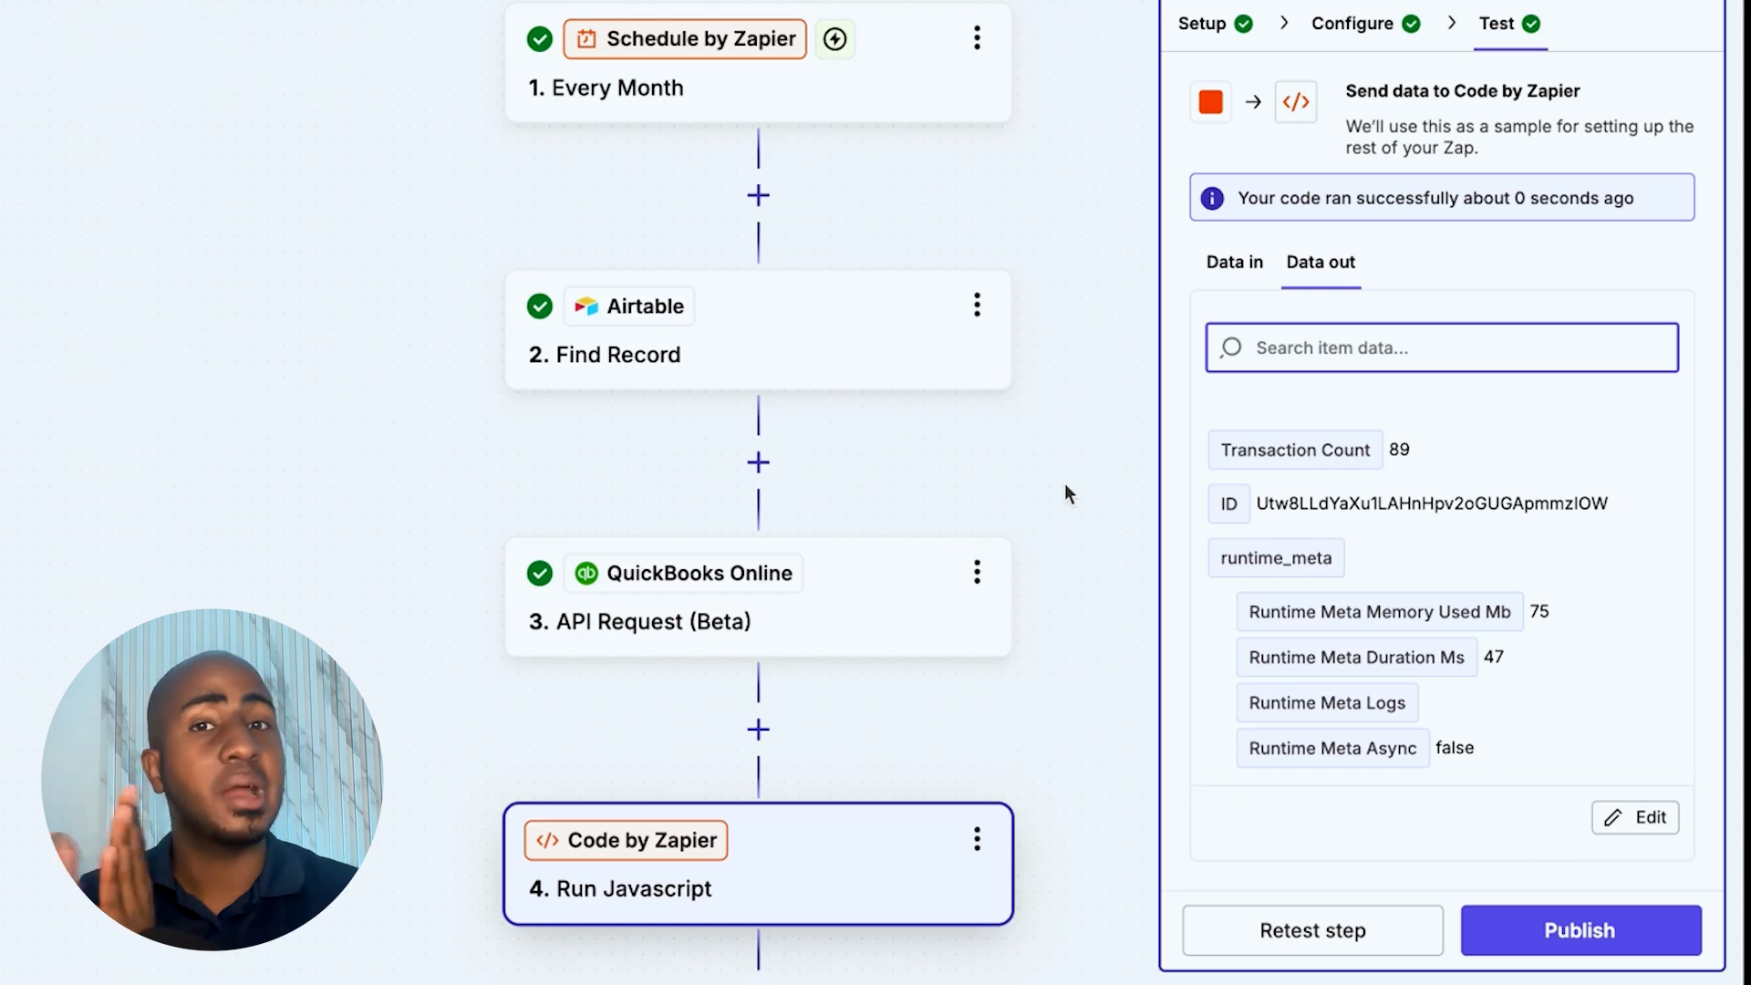
{"action": "scroll", "coordinate": [700, 341], "scroll_direction": "down", "scroll_amount": 4}
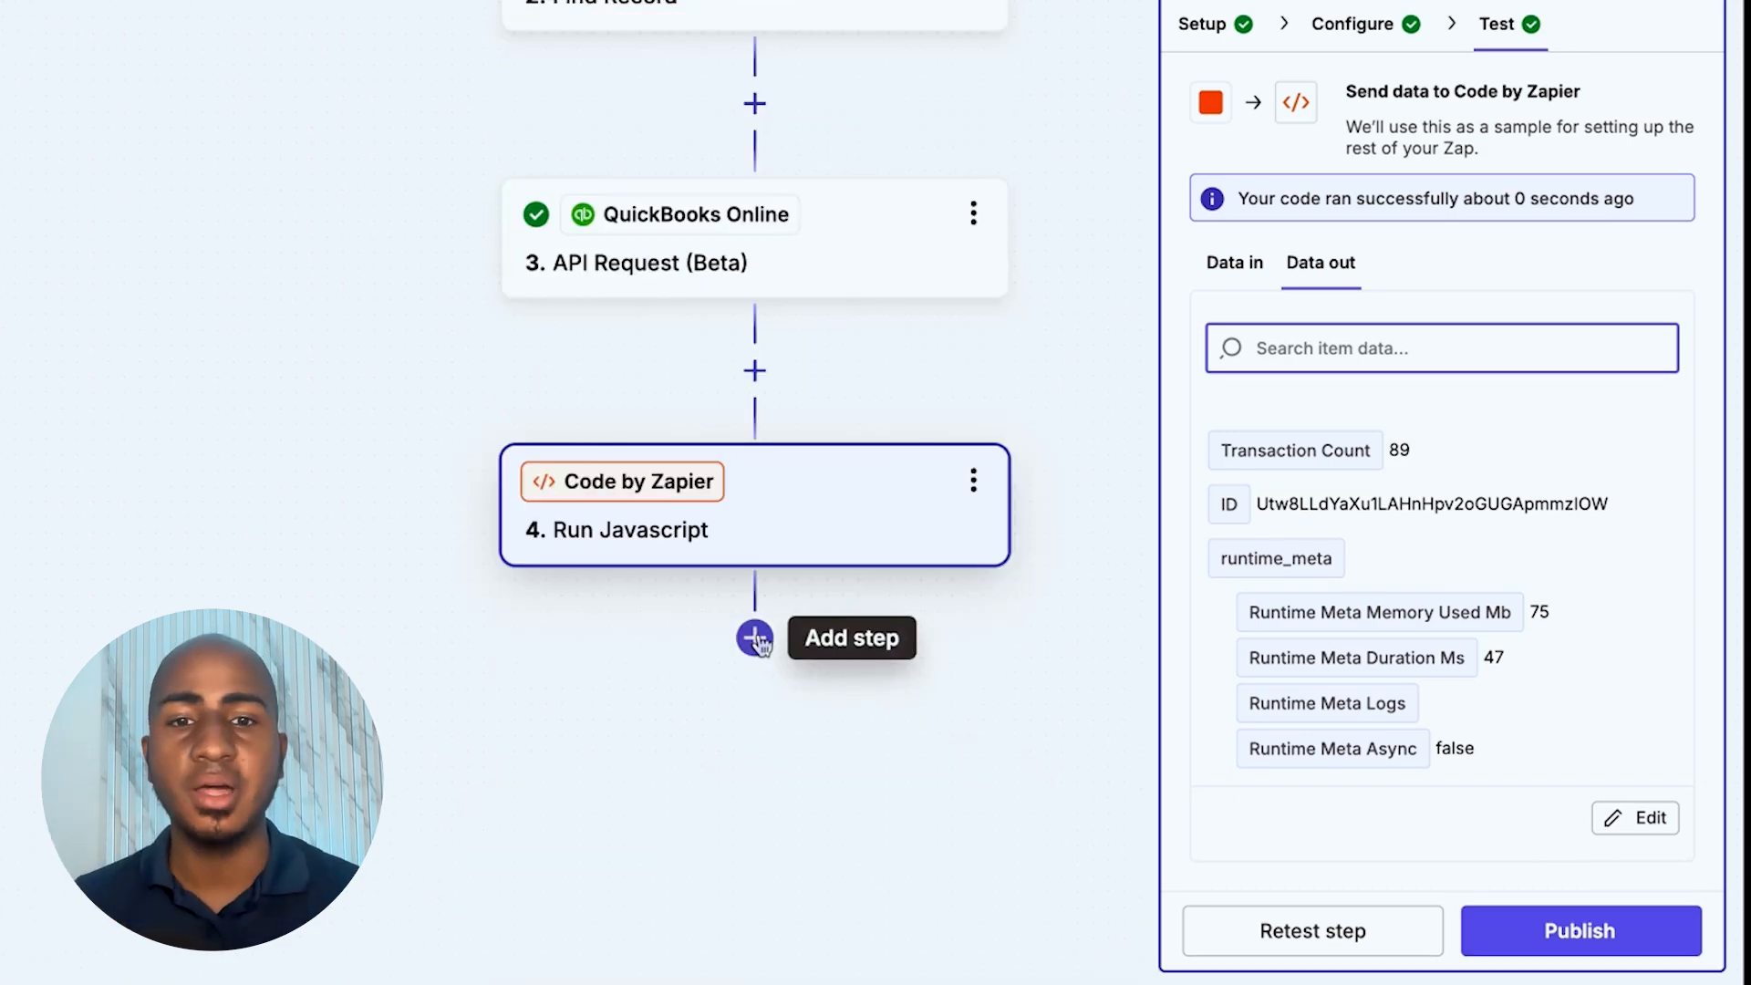
{"action": "left_click", "coordinate": [758, 637]}
{"action": "type", "text": "airtable"}
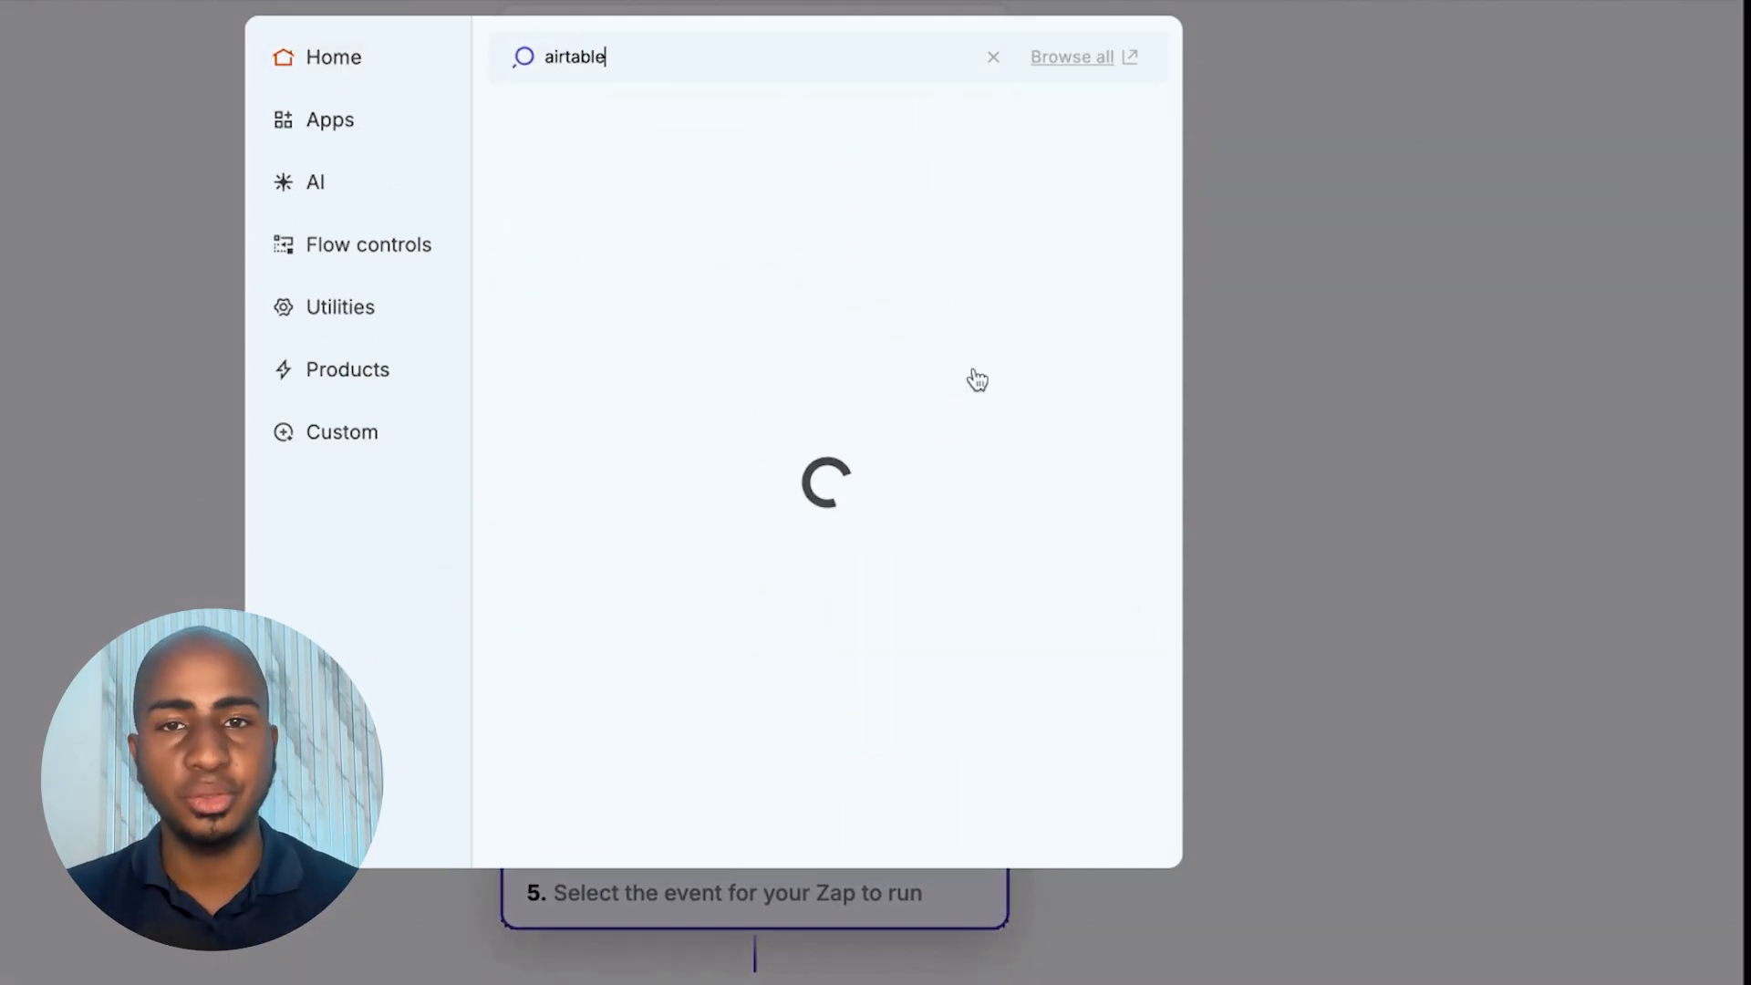
{"action": "left_click", "coordinate": [599, 129]}
{"action": "left_click", "coordinate": [1396, 365]}
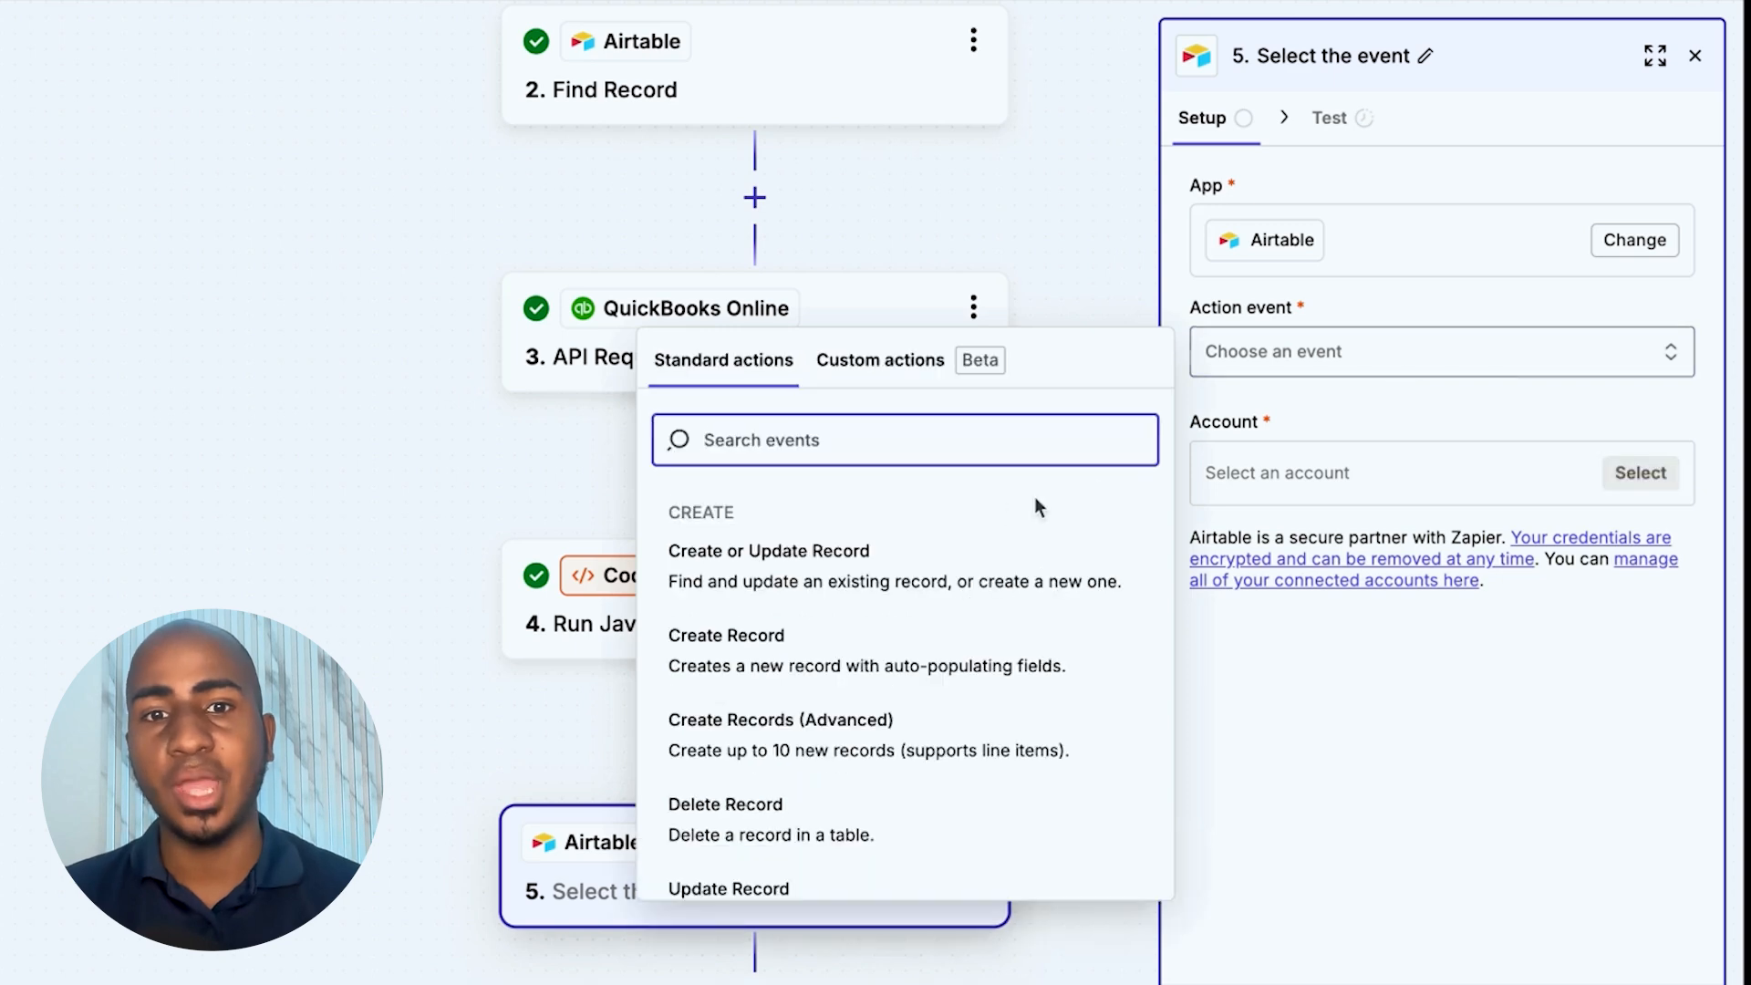
{"action": "left_click", "coordinate": [797, 655]}
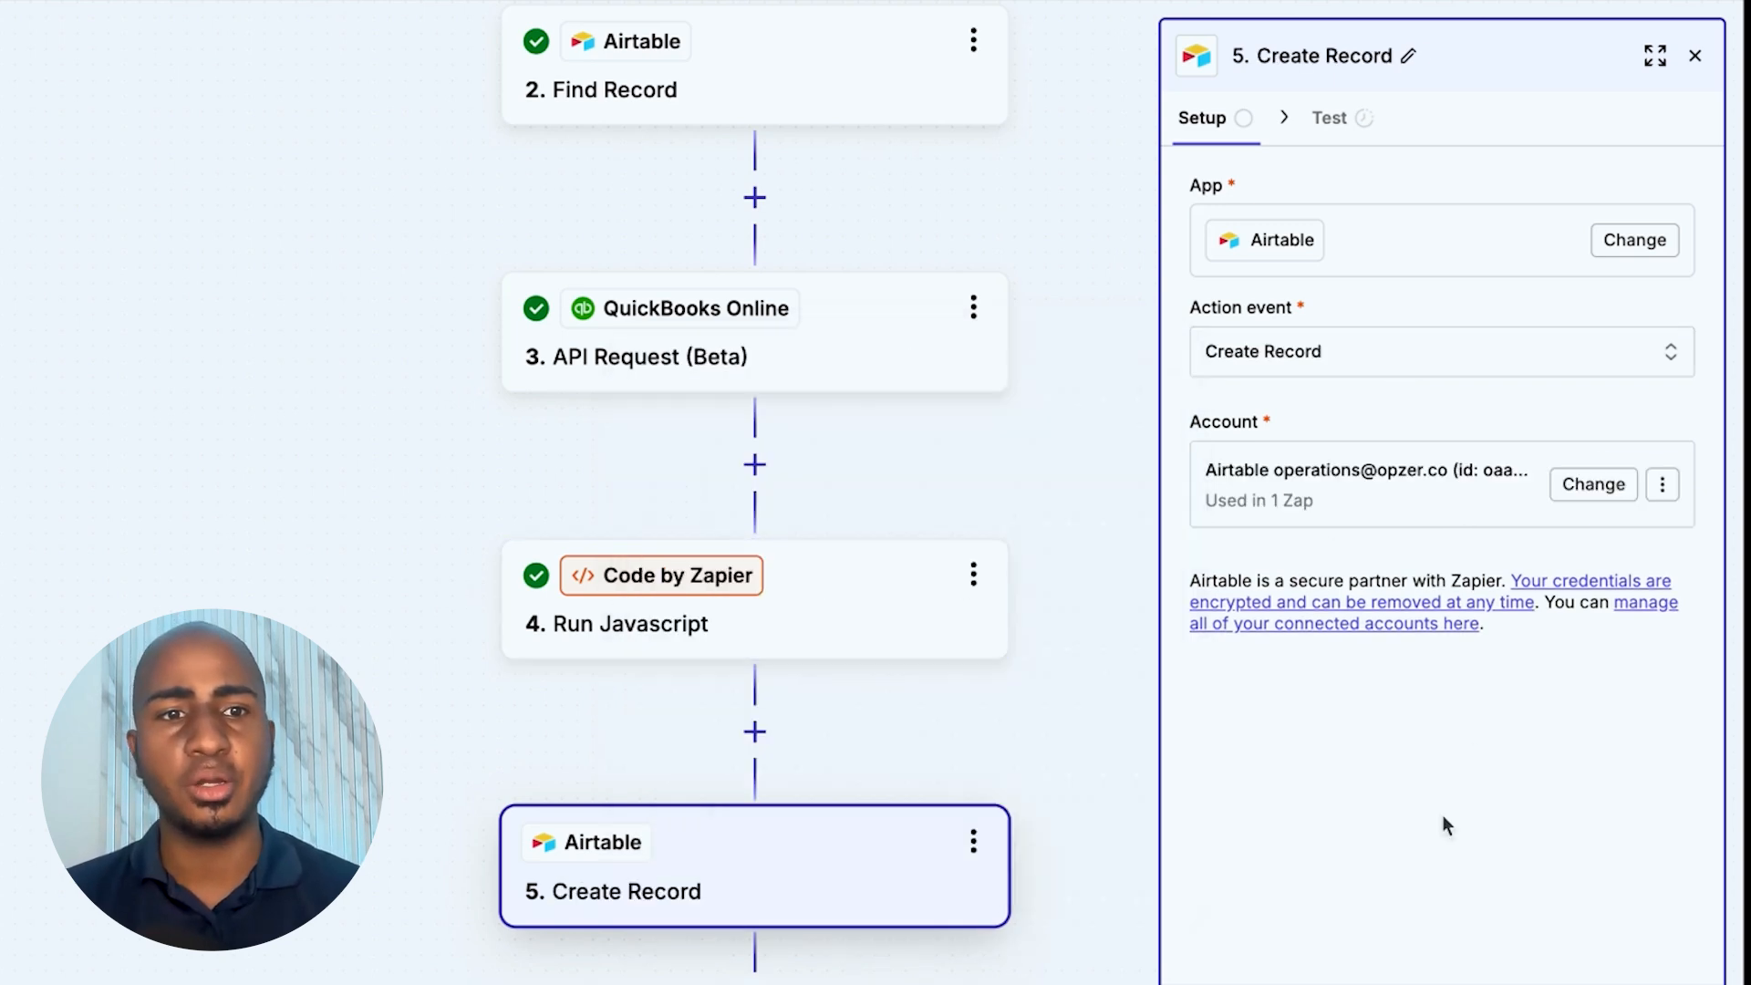
- Set the Create Record step's base to [DEMO] Accounting CRM and its table to Monthly Transaction Summary
{"action": "left_click", "coordinate": [1351, 234]}
{"action": "type", "text": "acc"}
{"action": "left_click", "coordinate": [945, 368]}
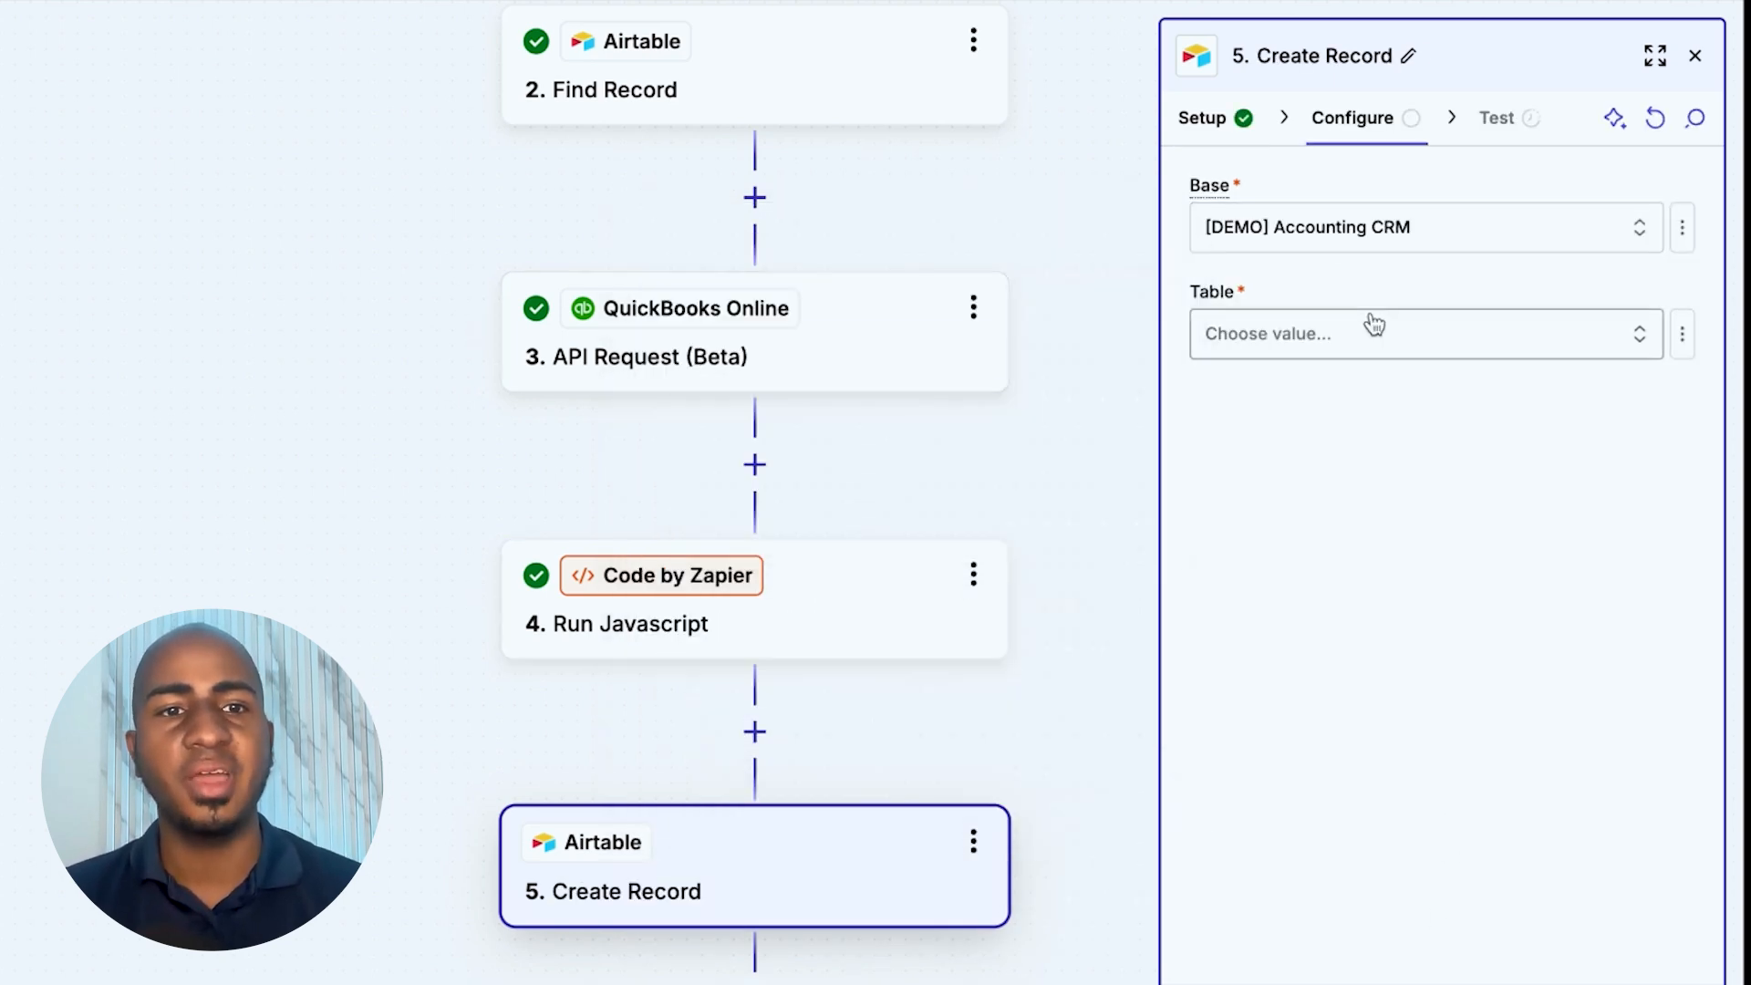
{"action": "left_click", "coordinate": [1372, 331]}
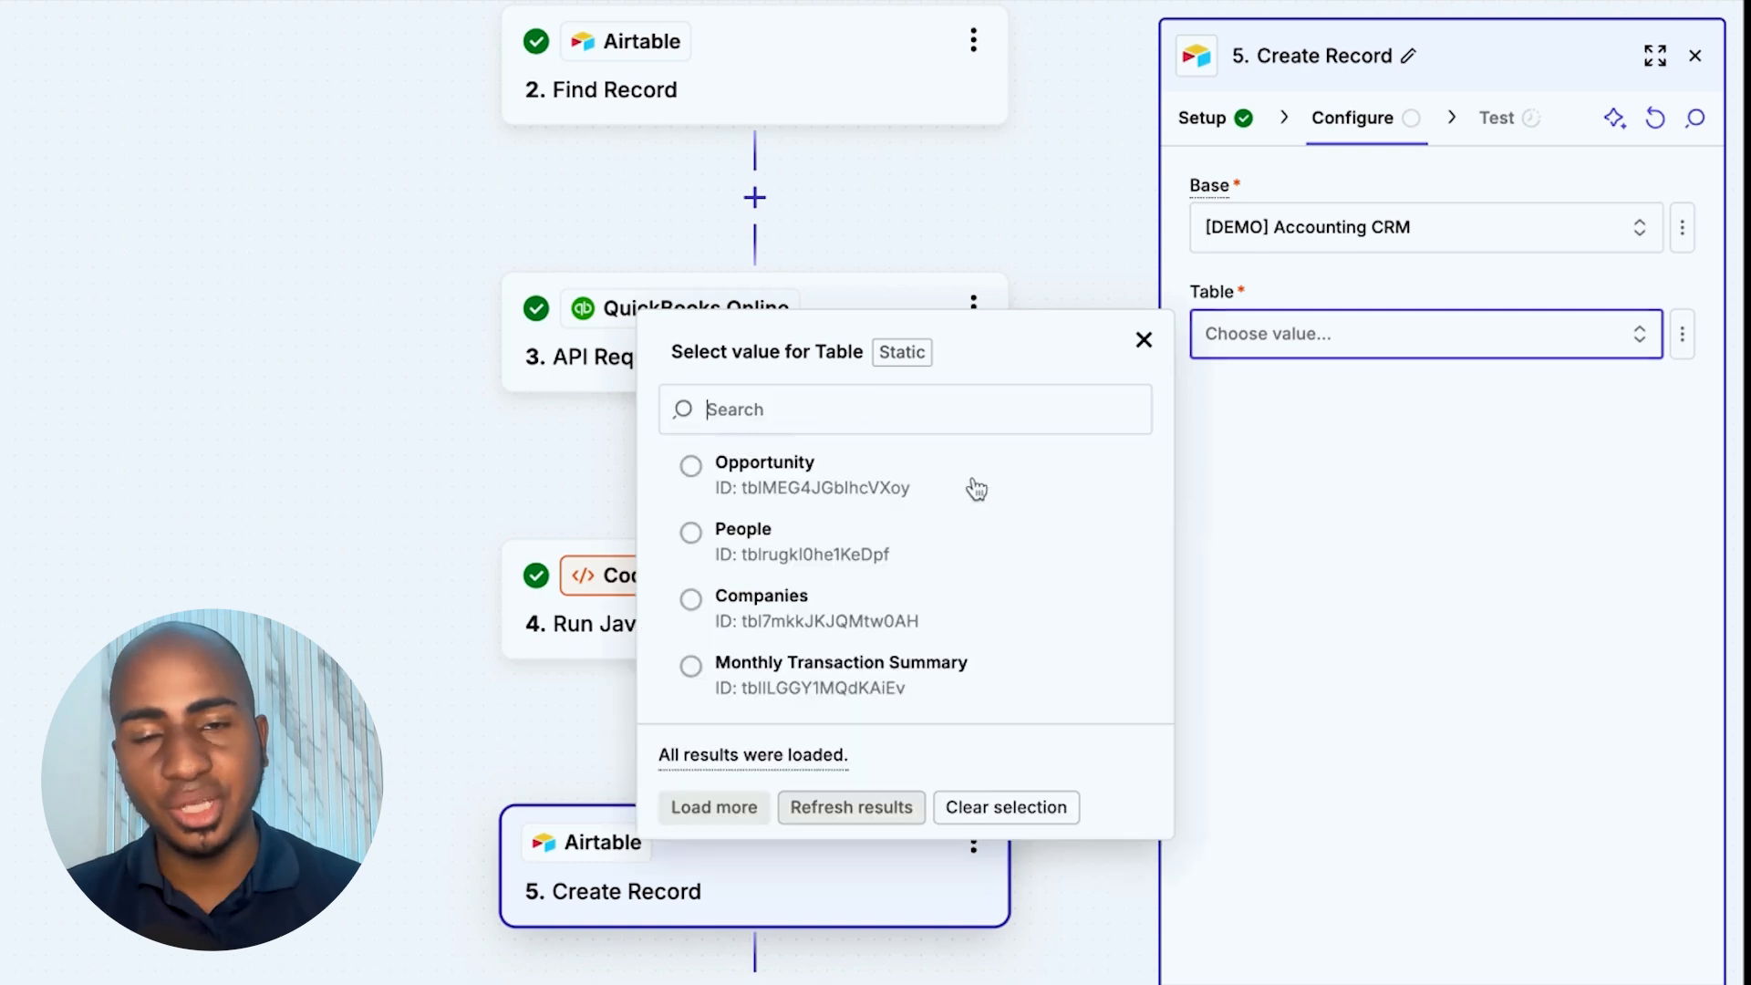
{"action": "left_click", "coordinate": [889, 680]}
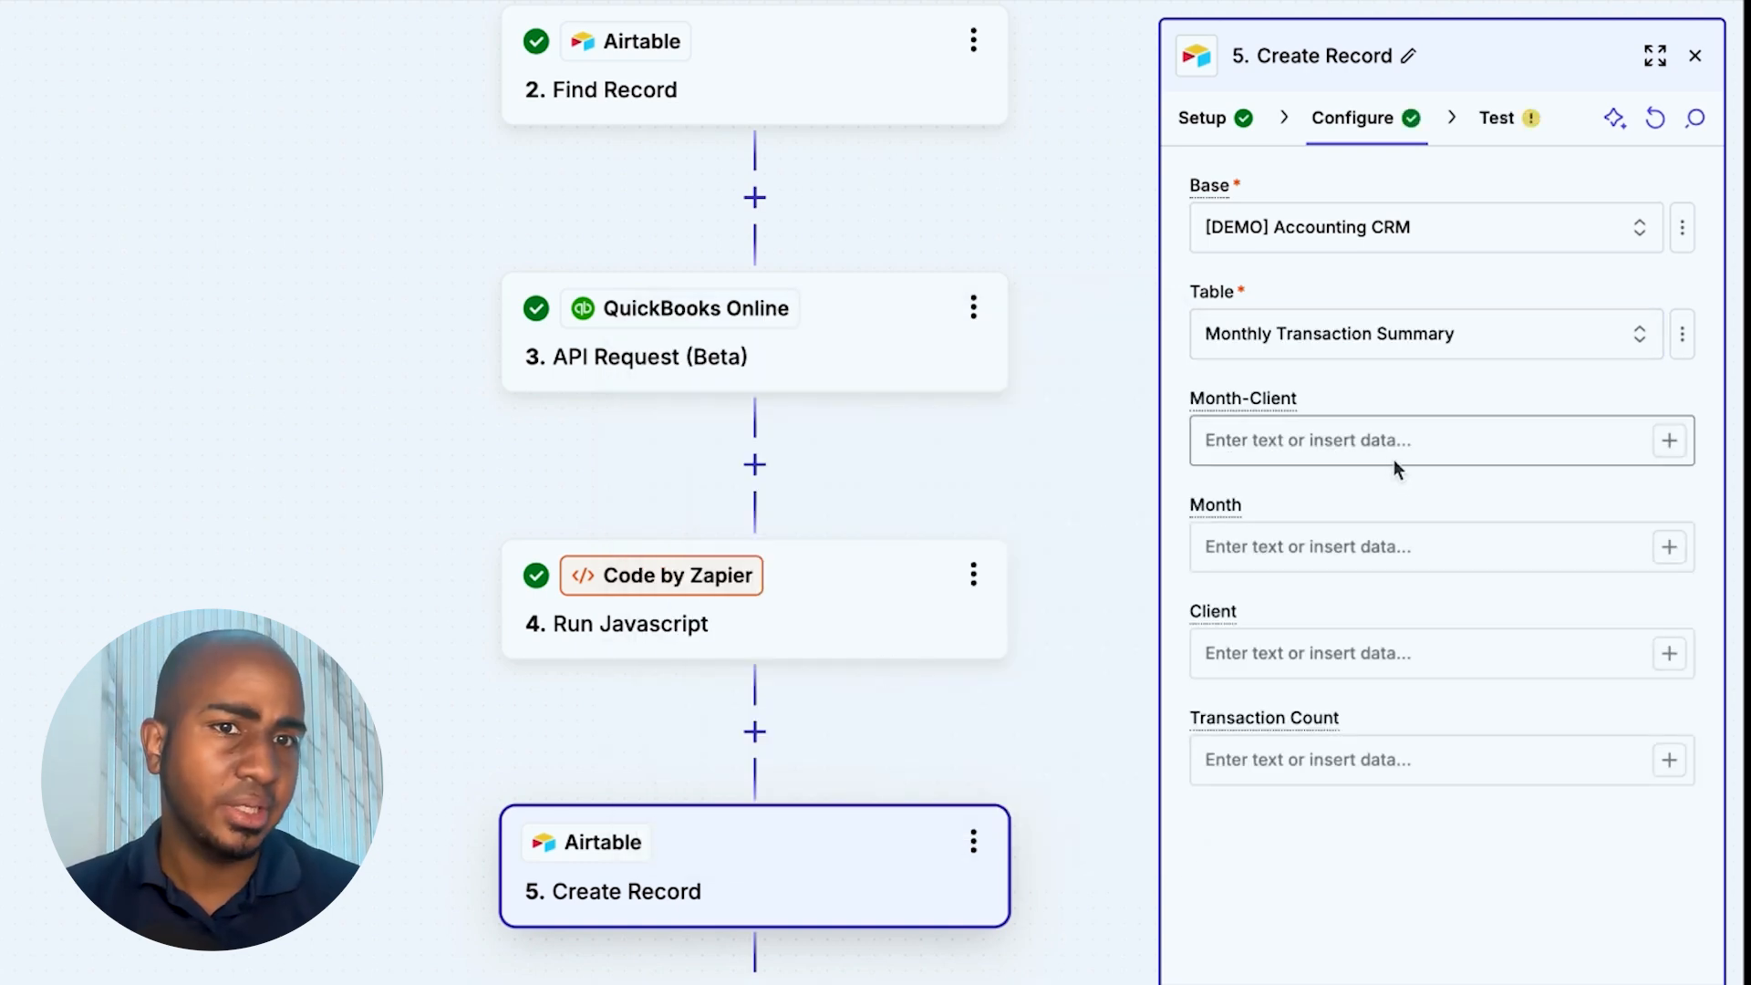
- Enter June 2024 as the Month and map Client to Fields Name from the Find Record step
{"action": "left_click", "coordinate": [1316, 547]}
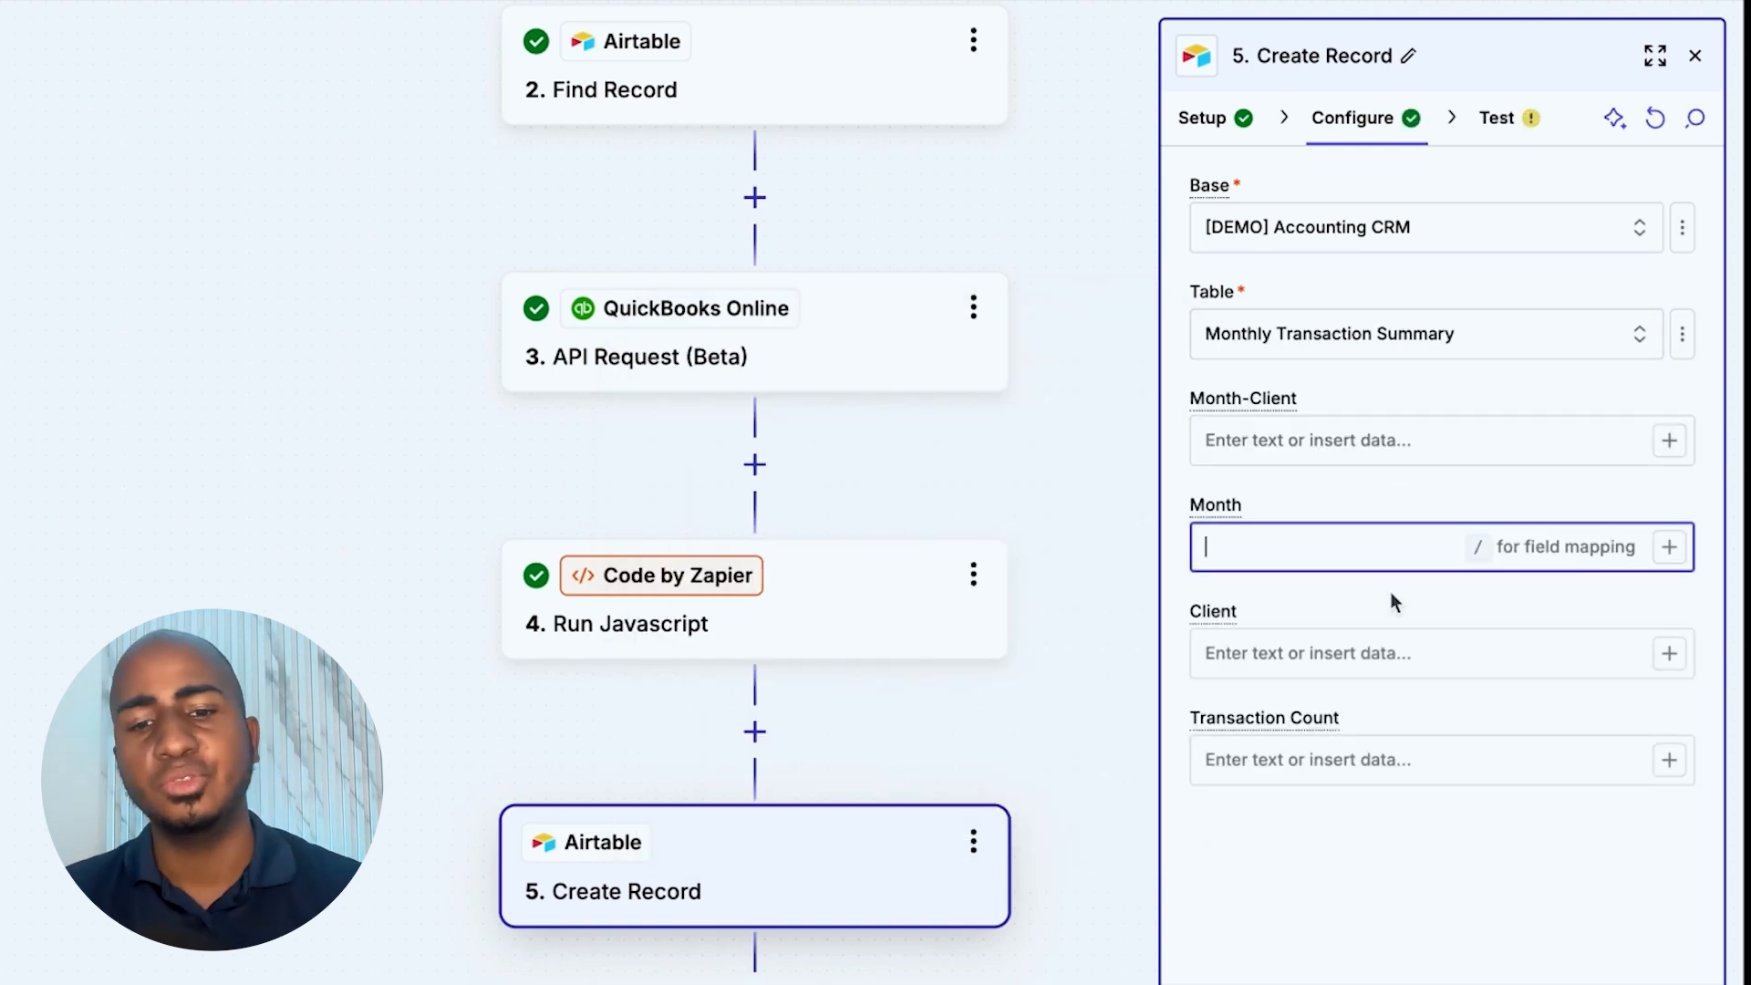
{"action": "type", "text": "June 2024"}
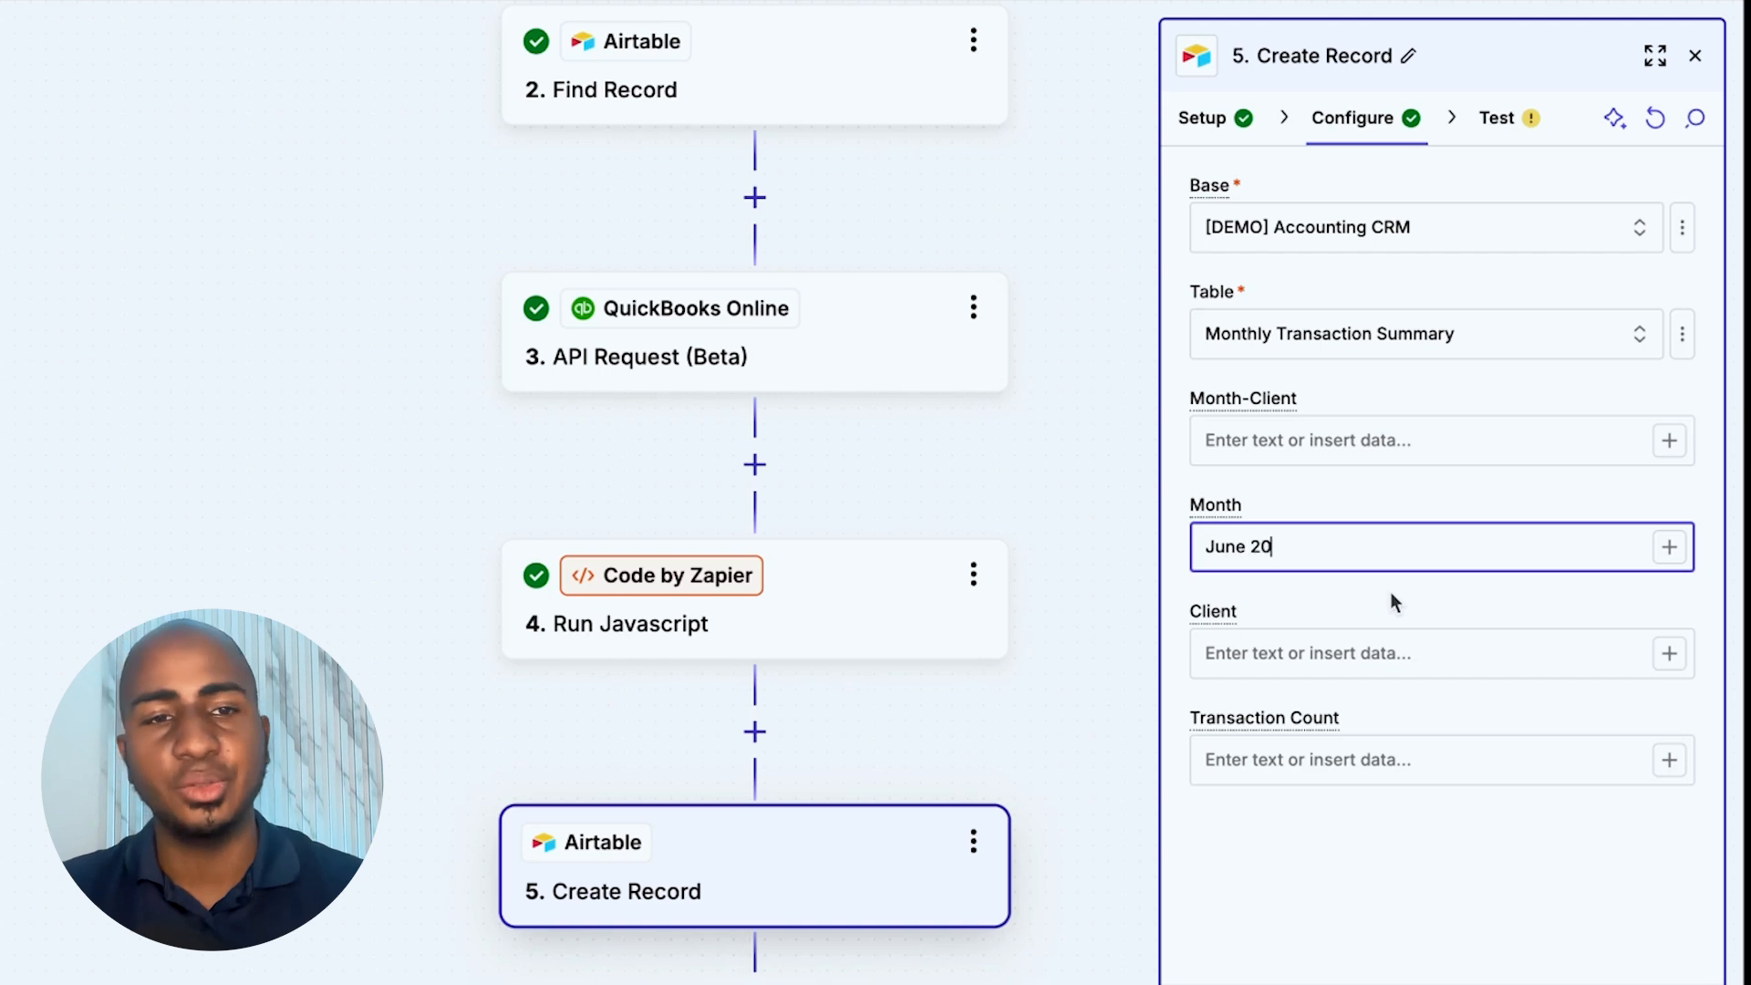
{"action": "left_click", "coordinate": [1324, 655]}
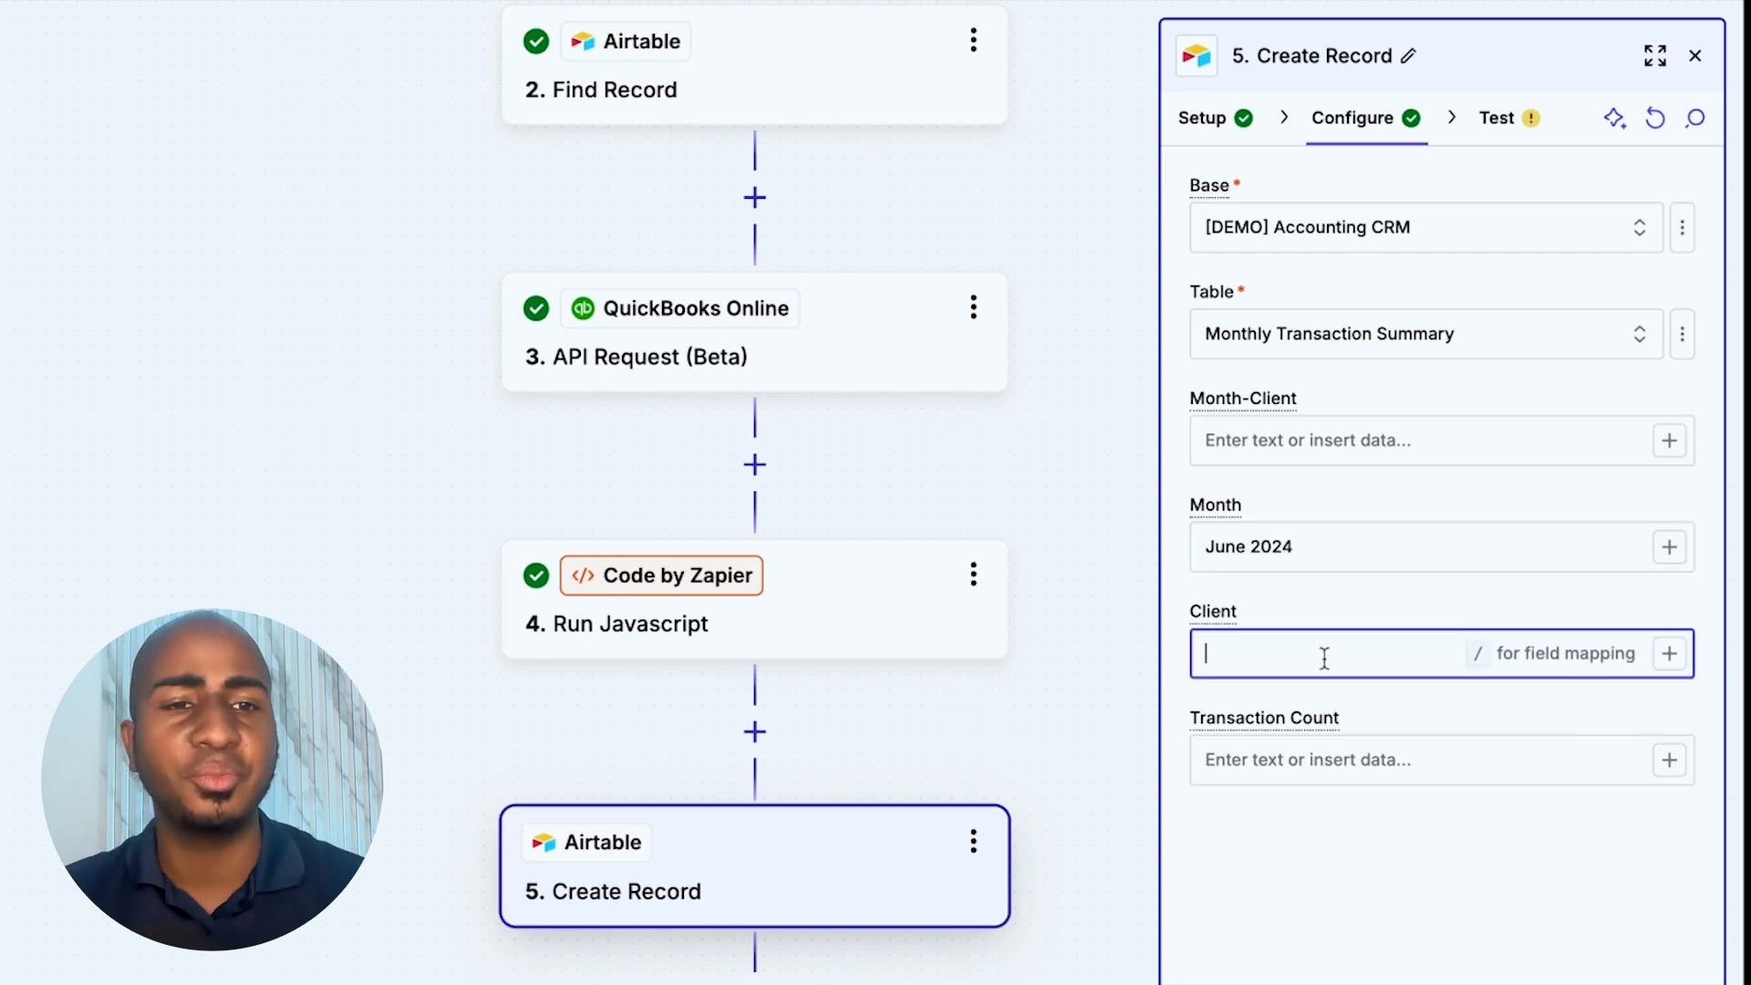
{"action": "type", "text": "/"}
{"action": "left_click", "coordinate": [891, 946]}
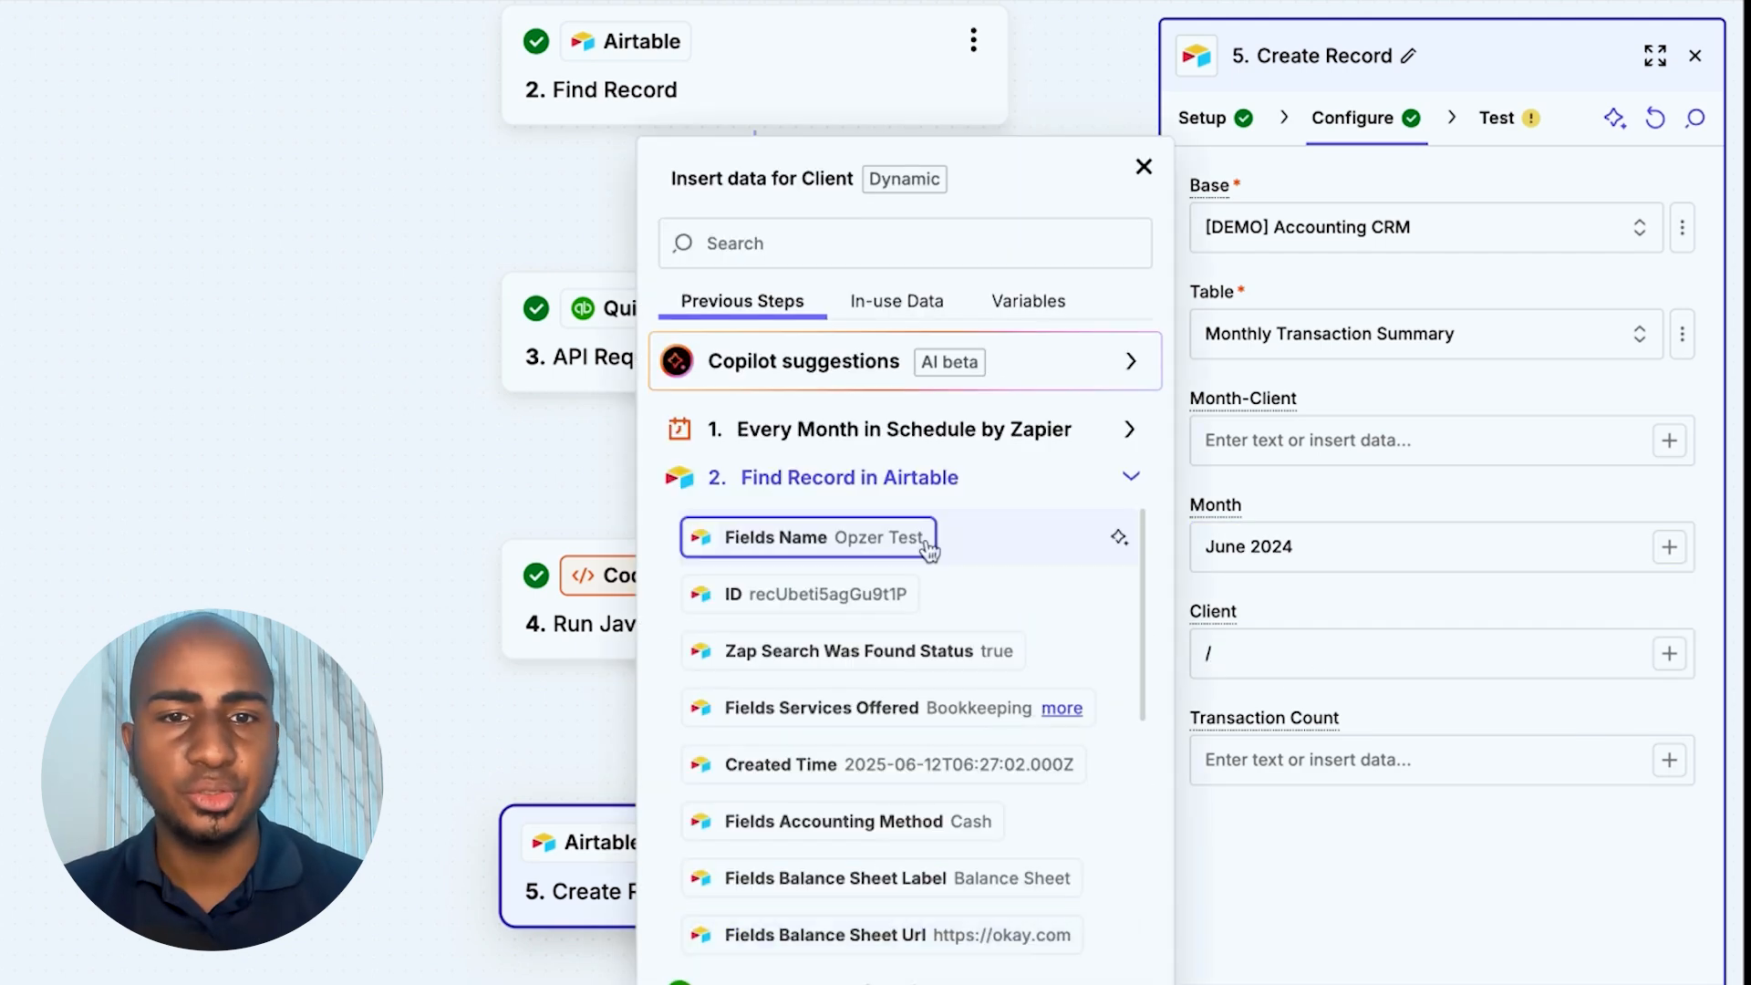
{"action": "left_click", "coordinate": [872, 548]}
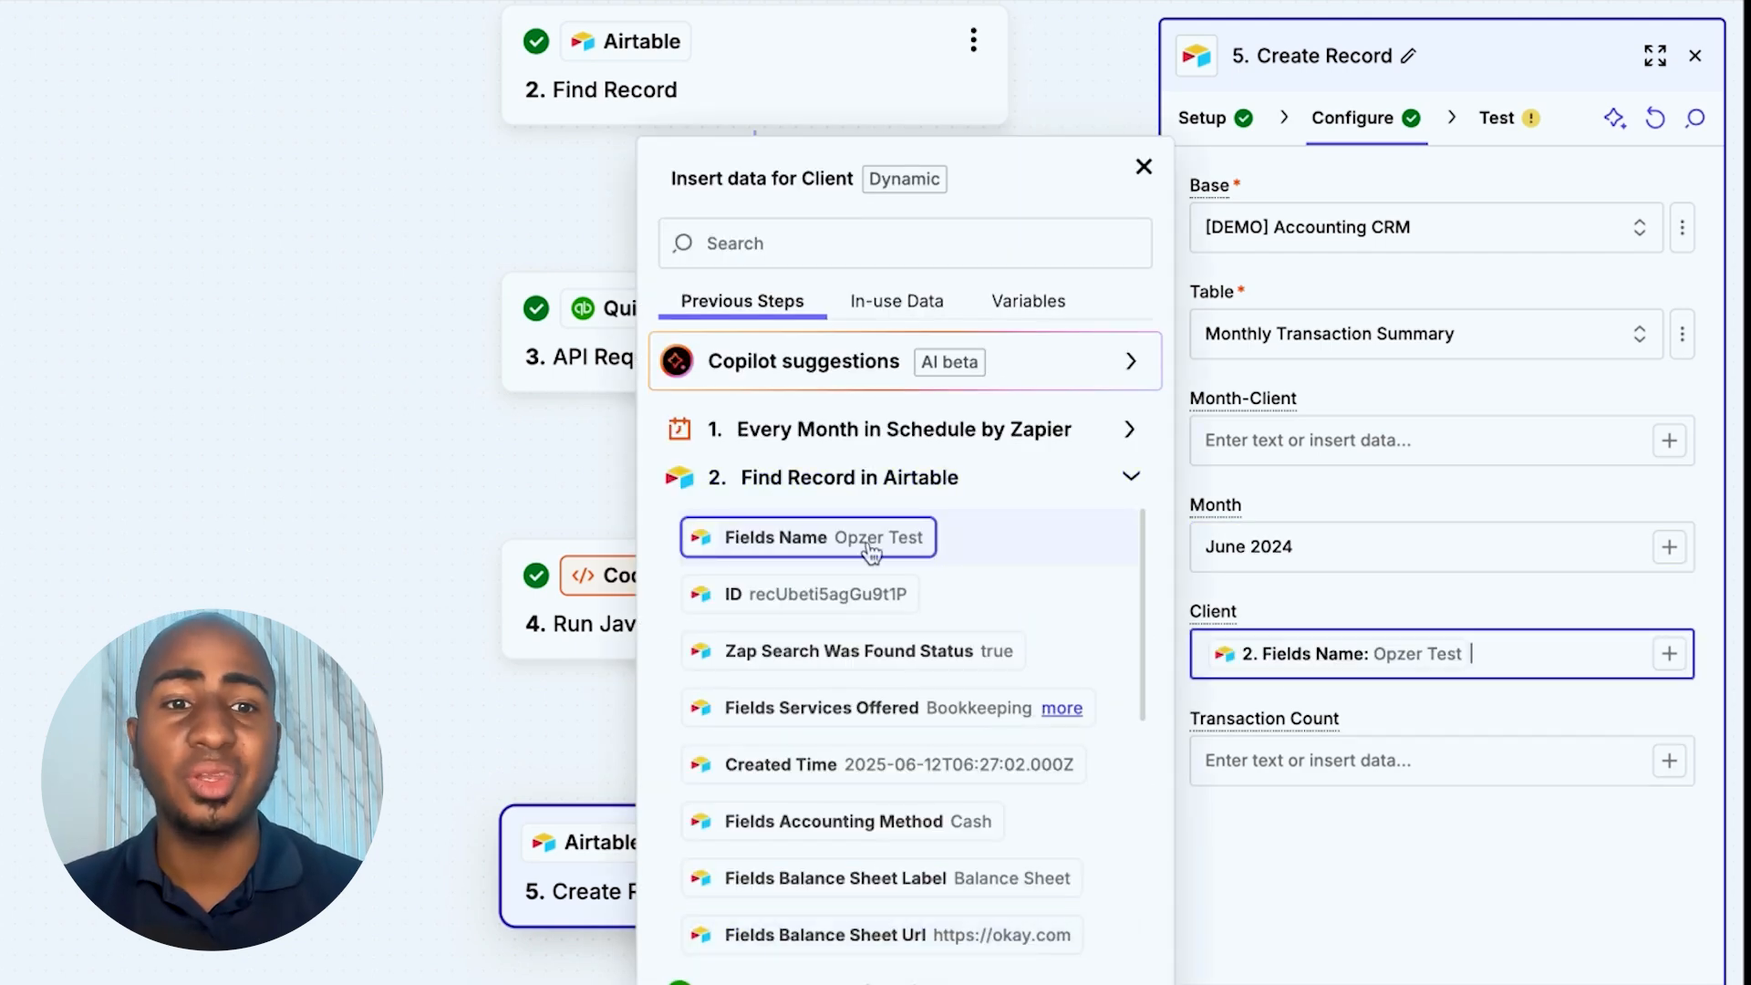
- Map Transaction Count to the count output by the Run Javascript step and test the step to create the record
{"action": "left_click", "coordinate": [1374, 760]}
{"action": "type", "text": "/"}
{"action": "left_click", "coordinate": [921, 984]}
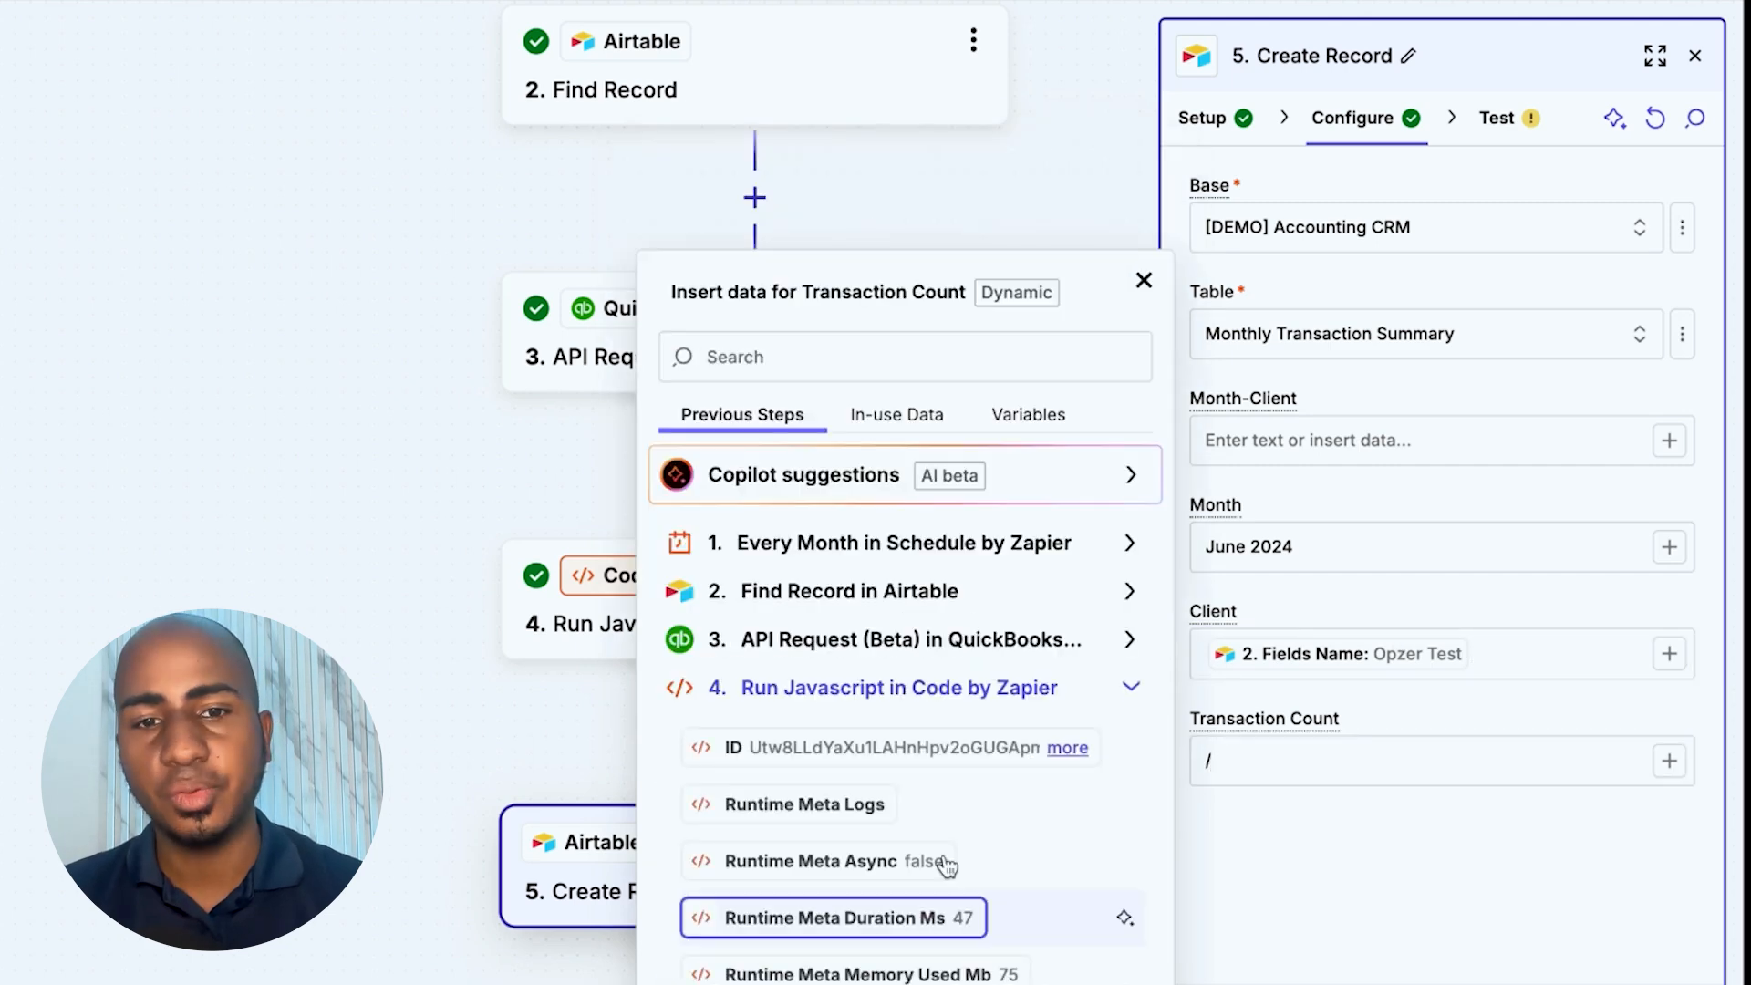
{"action": "left_click", "coordinate": [903, 984]}
{"action": "left_click", "coordinate": [1442, 984]}
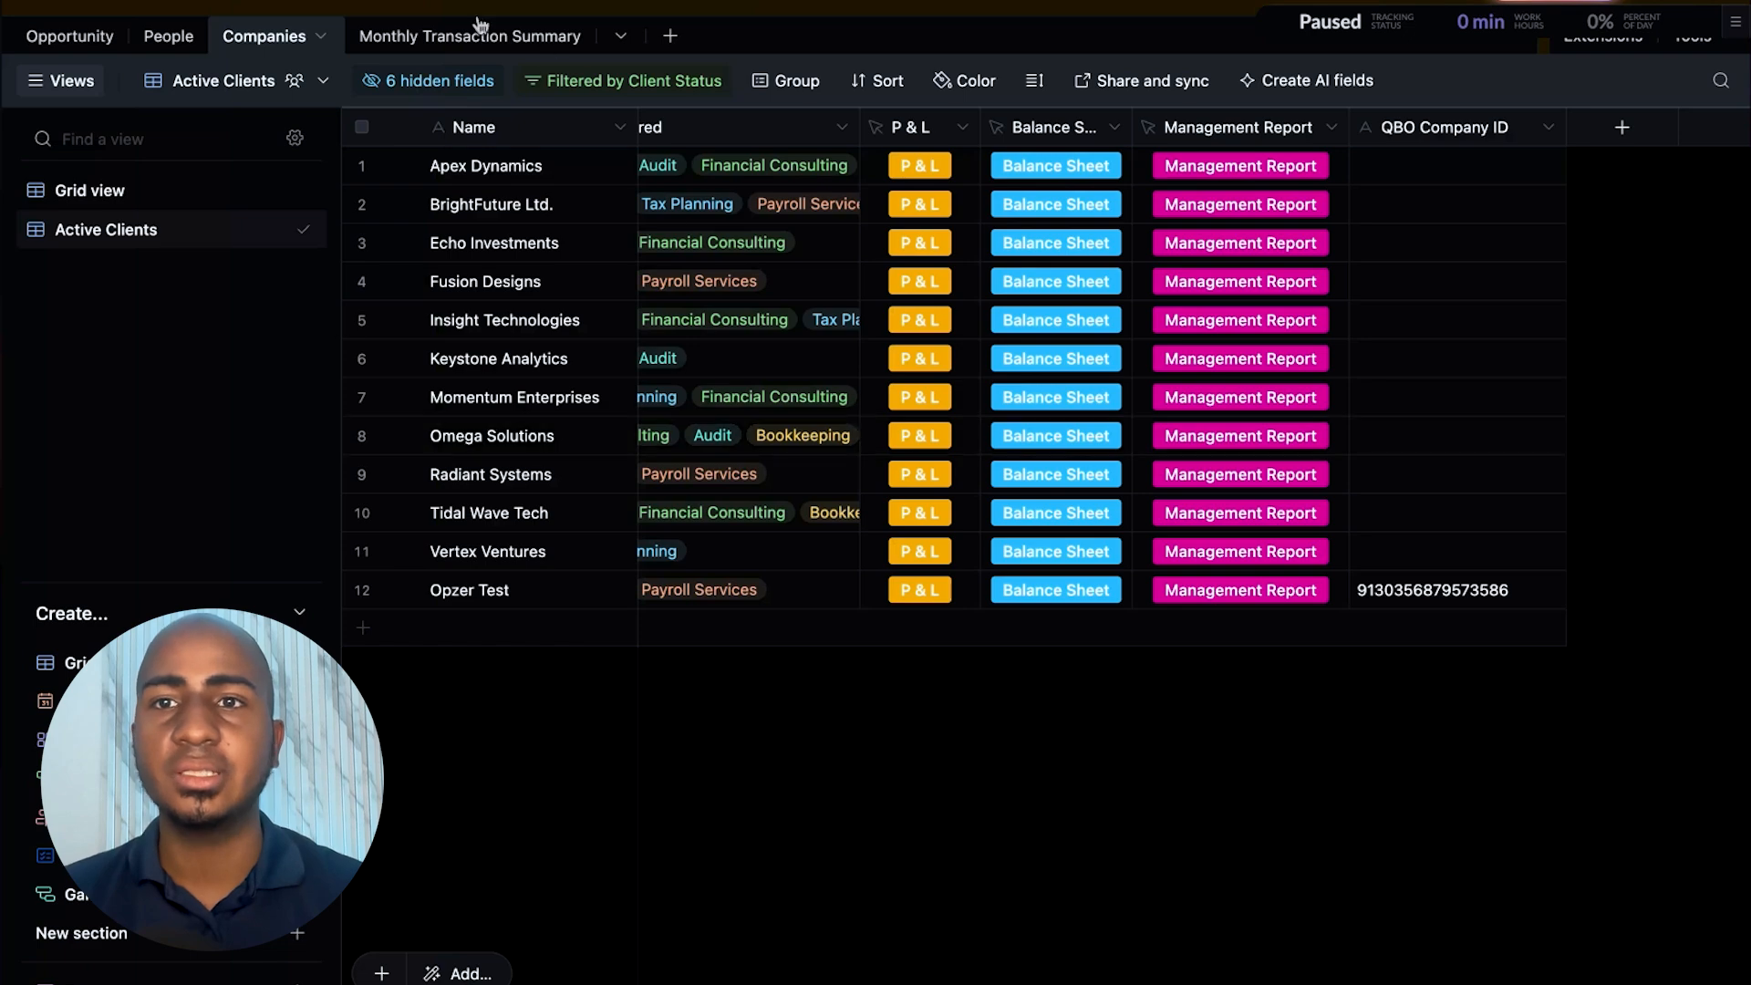
- In Airtable, check the new Monthly Transaction Summary record and unhide the Monthly Transaction Summary field in the Active Clients view of Companies
{"action": "left_click", "coordinate": [480, 35]}
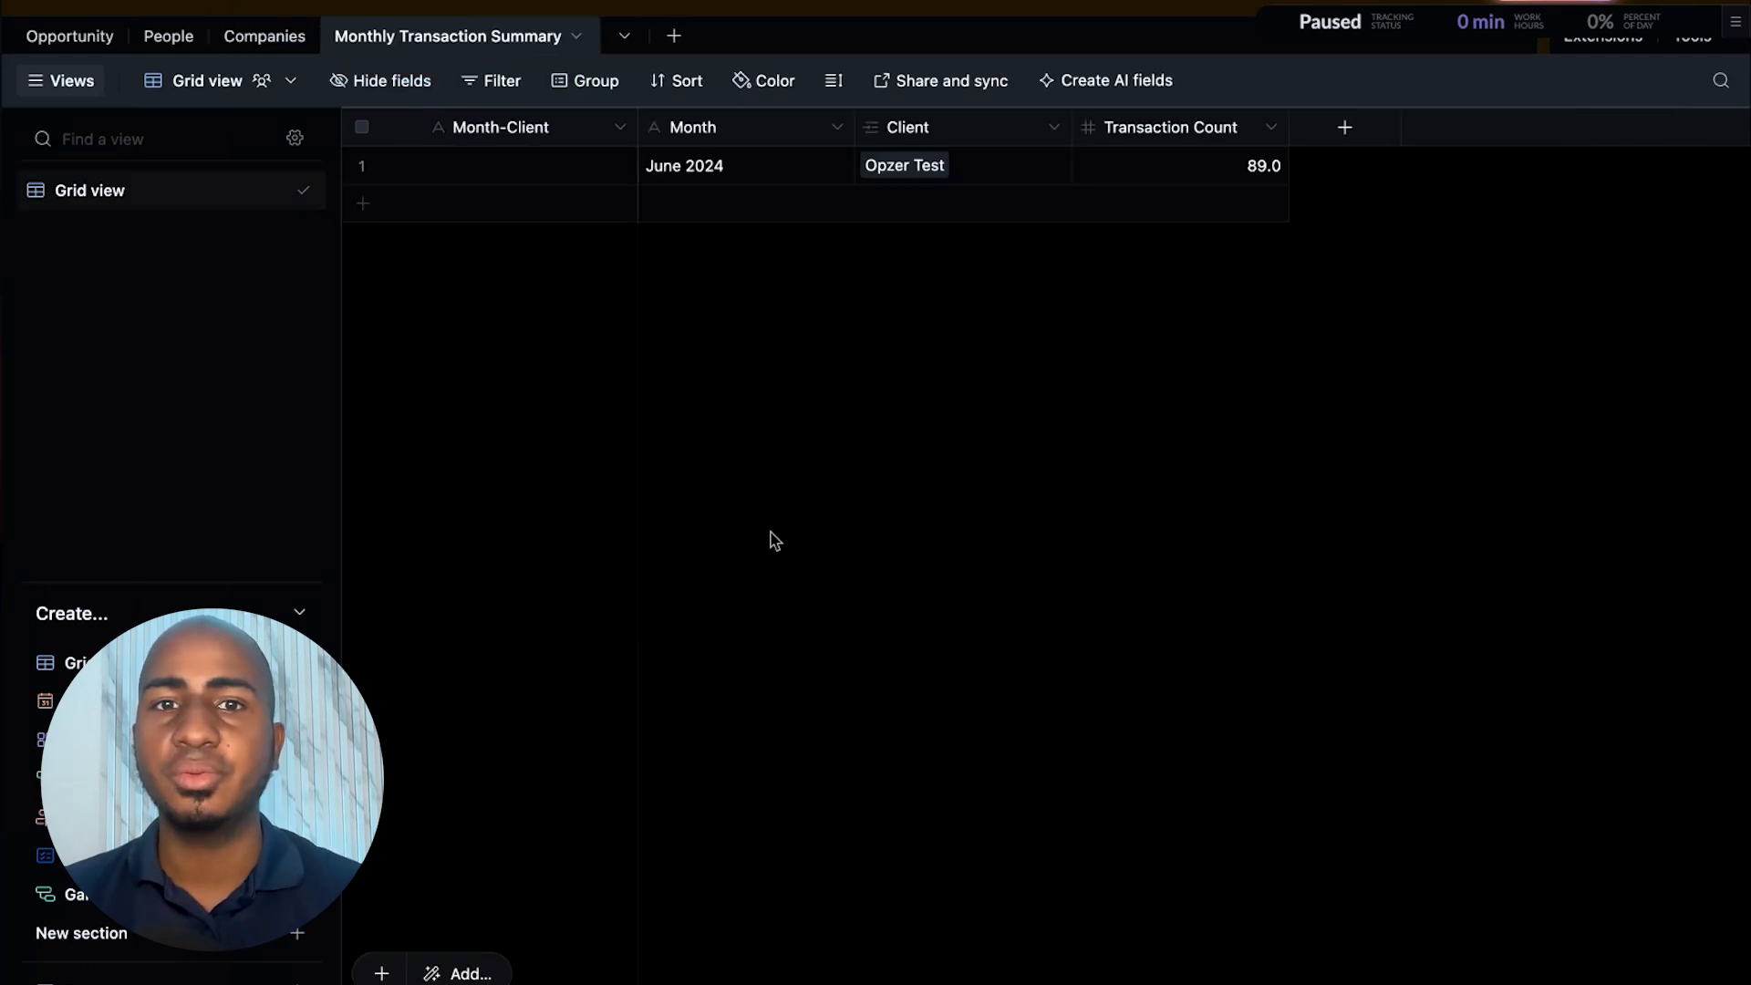
{"action": "left_click", "coordinate": [262, 36]}
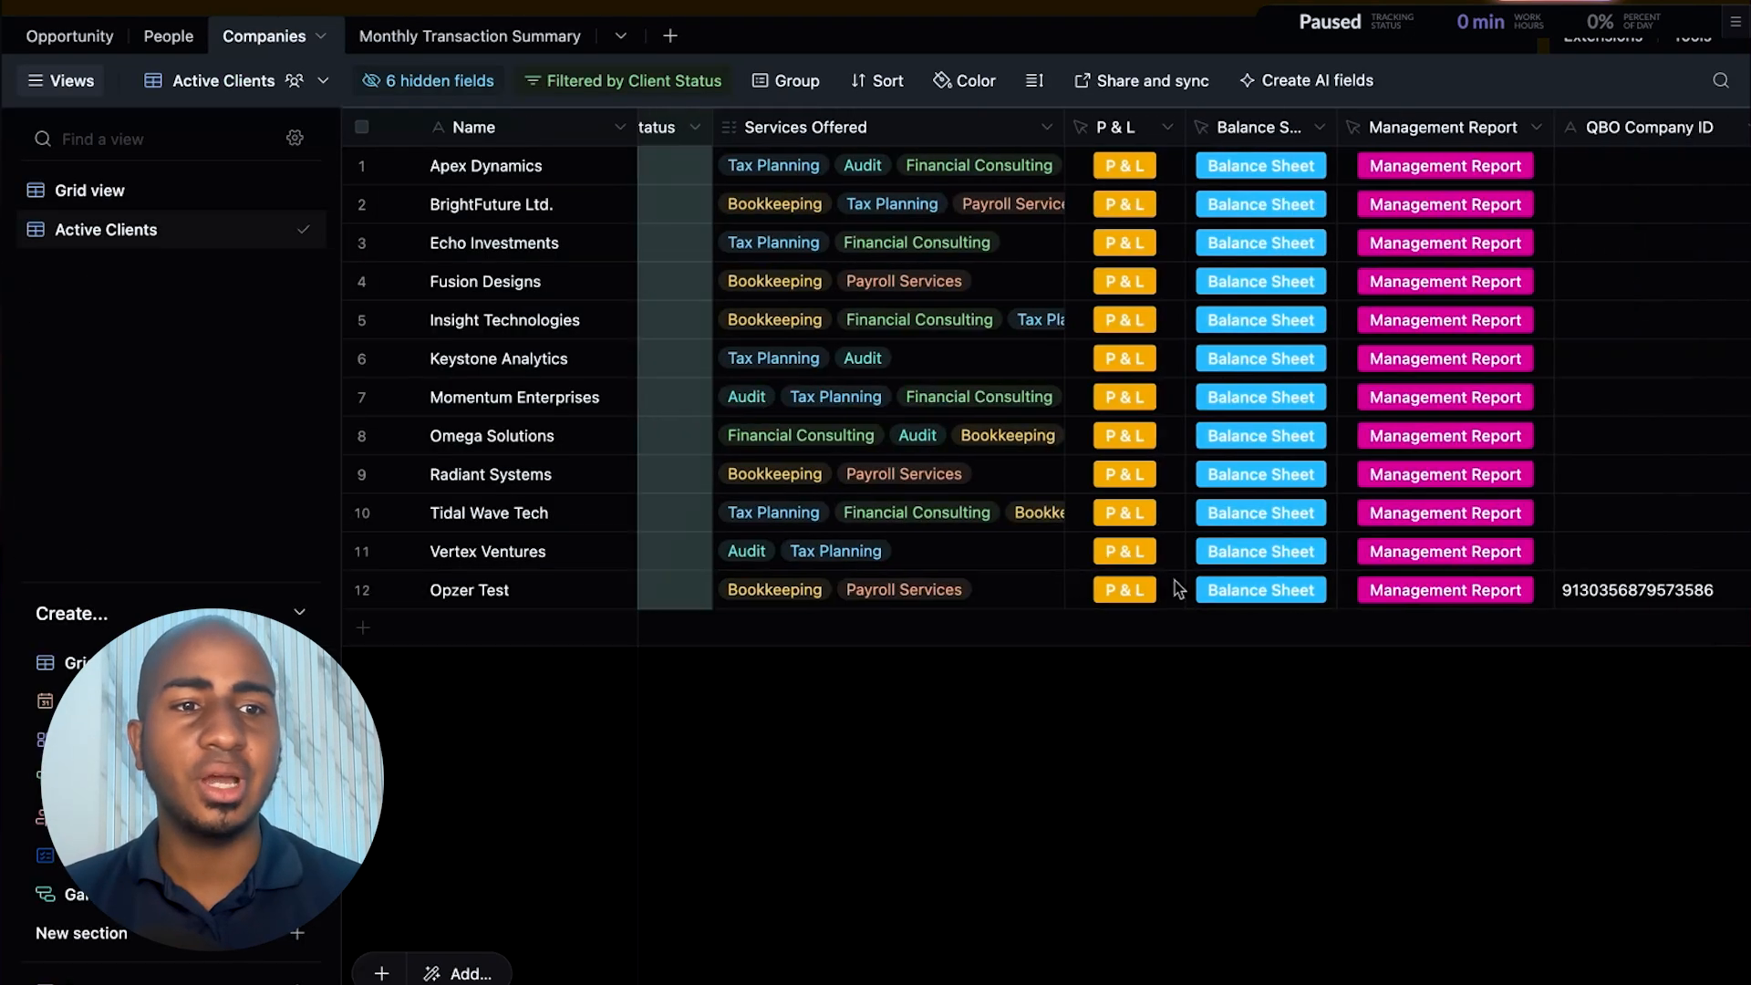
{"action": "scroll", "coordinate": [1177, 589], "scroll_direction": "right", "scroll_amount": 5}
{"action": "left_click", "coordinate": [428, 80]}
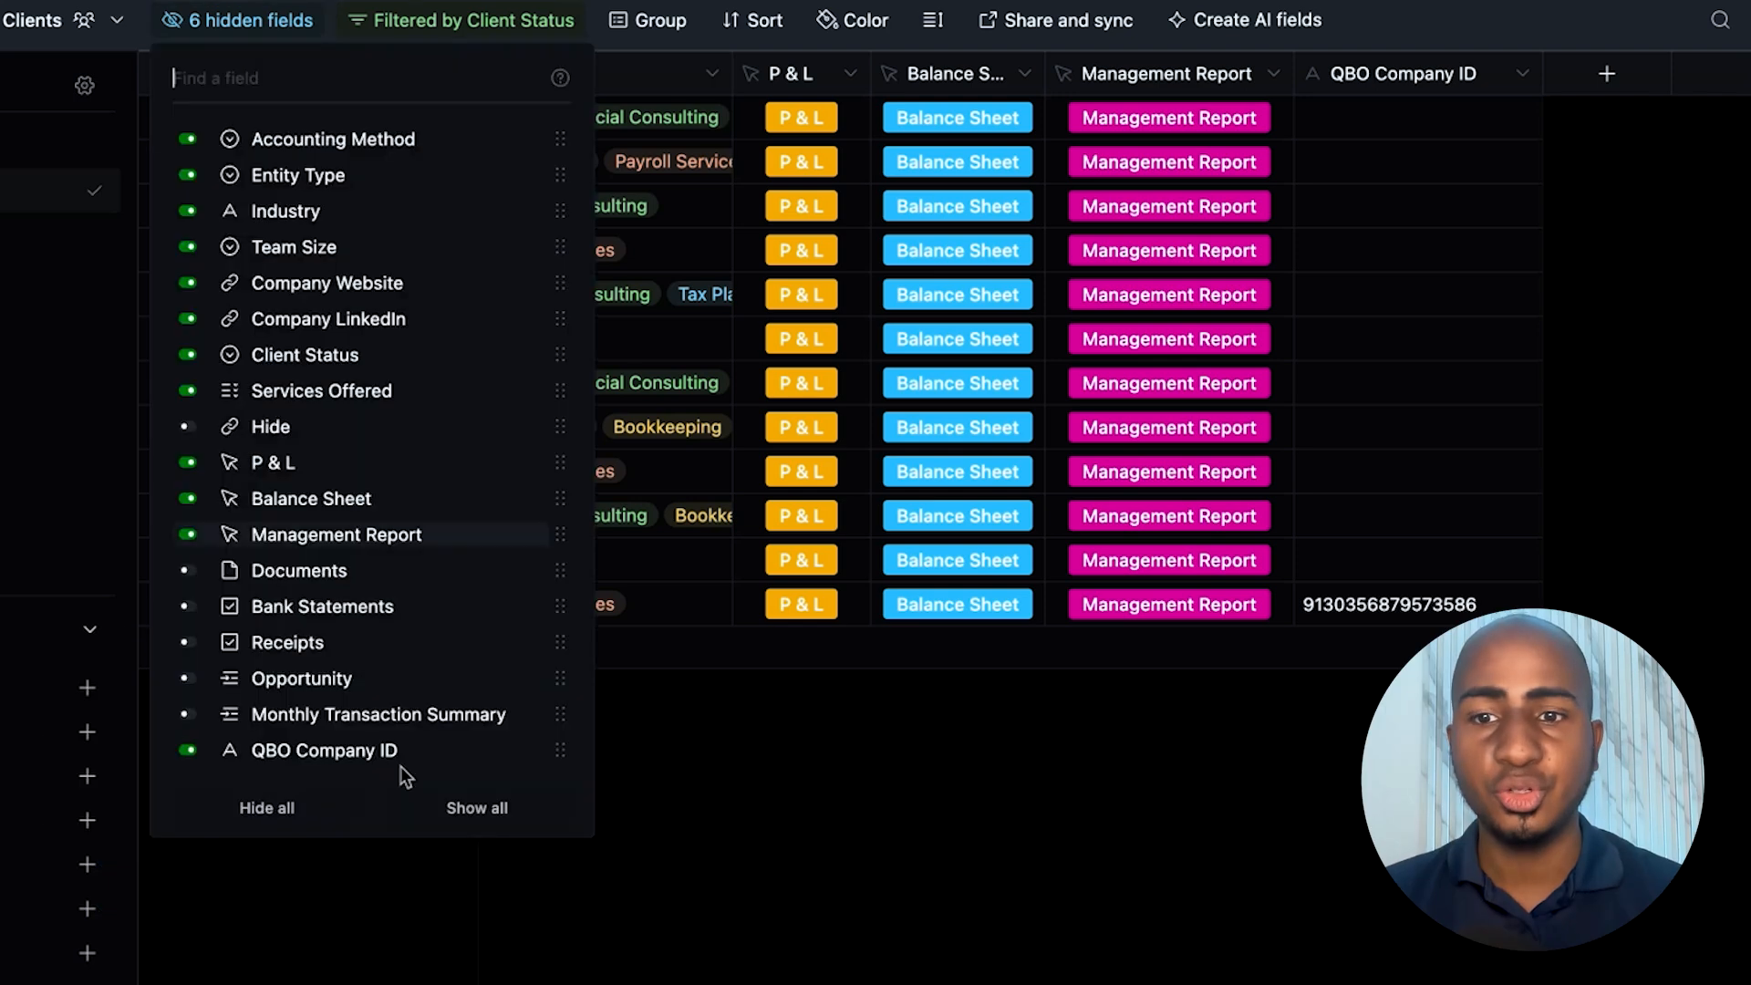
{"action": "left_click", "coordinate": [184, 714]}
{"action": "left_click", "coordinate": [945, 808]}
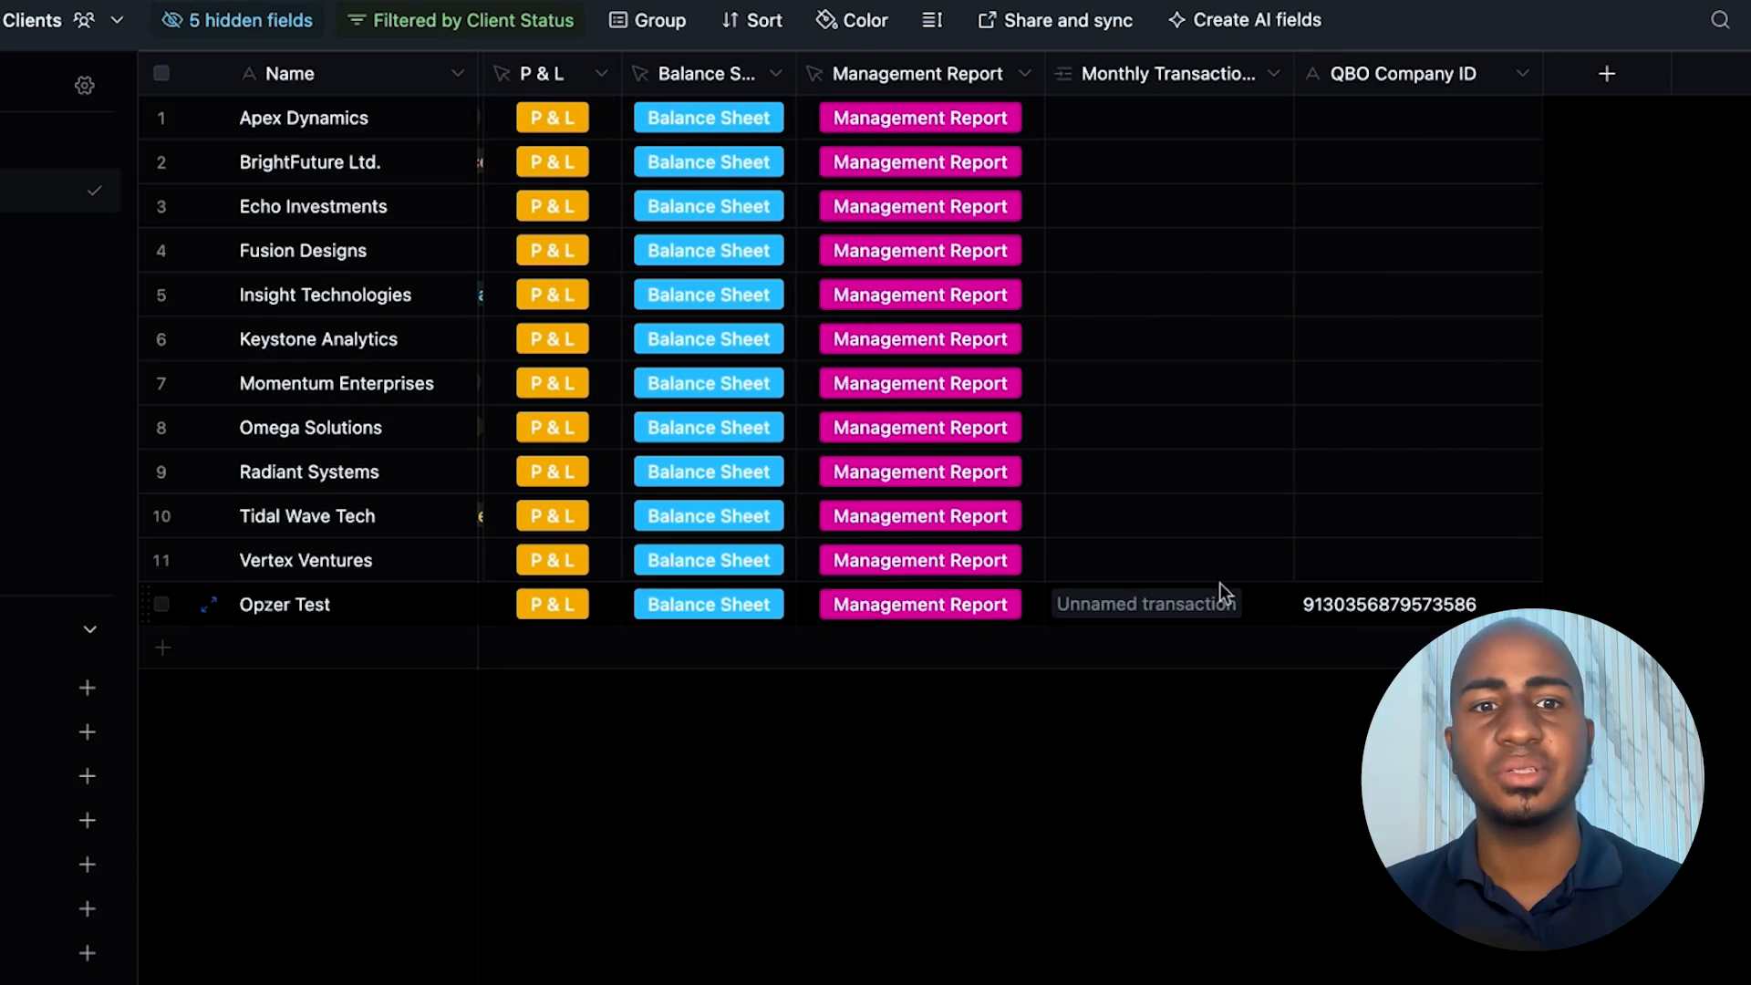
{"action": "left_click", "coordinate": [1273, 74]}
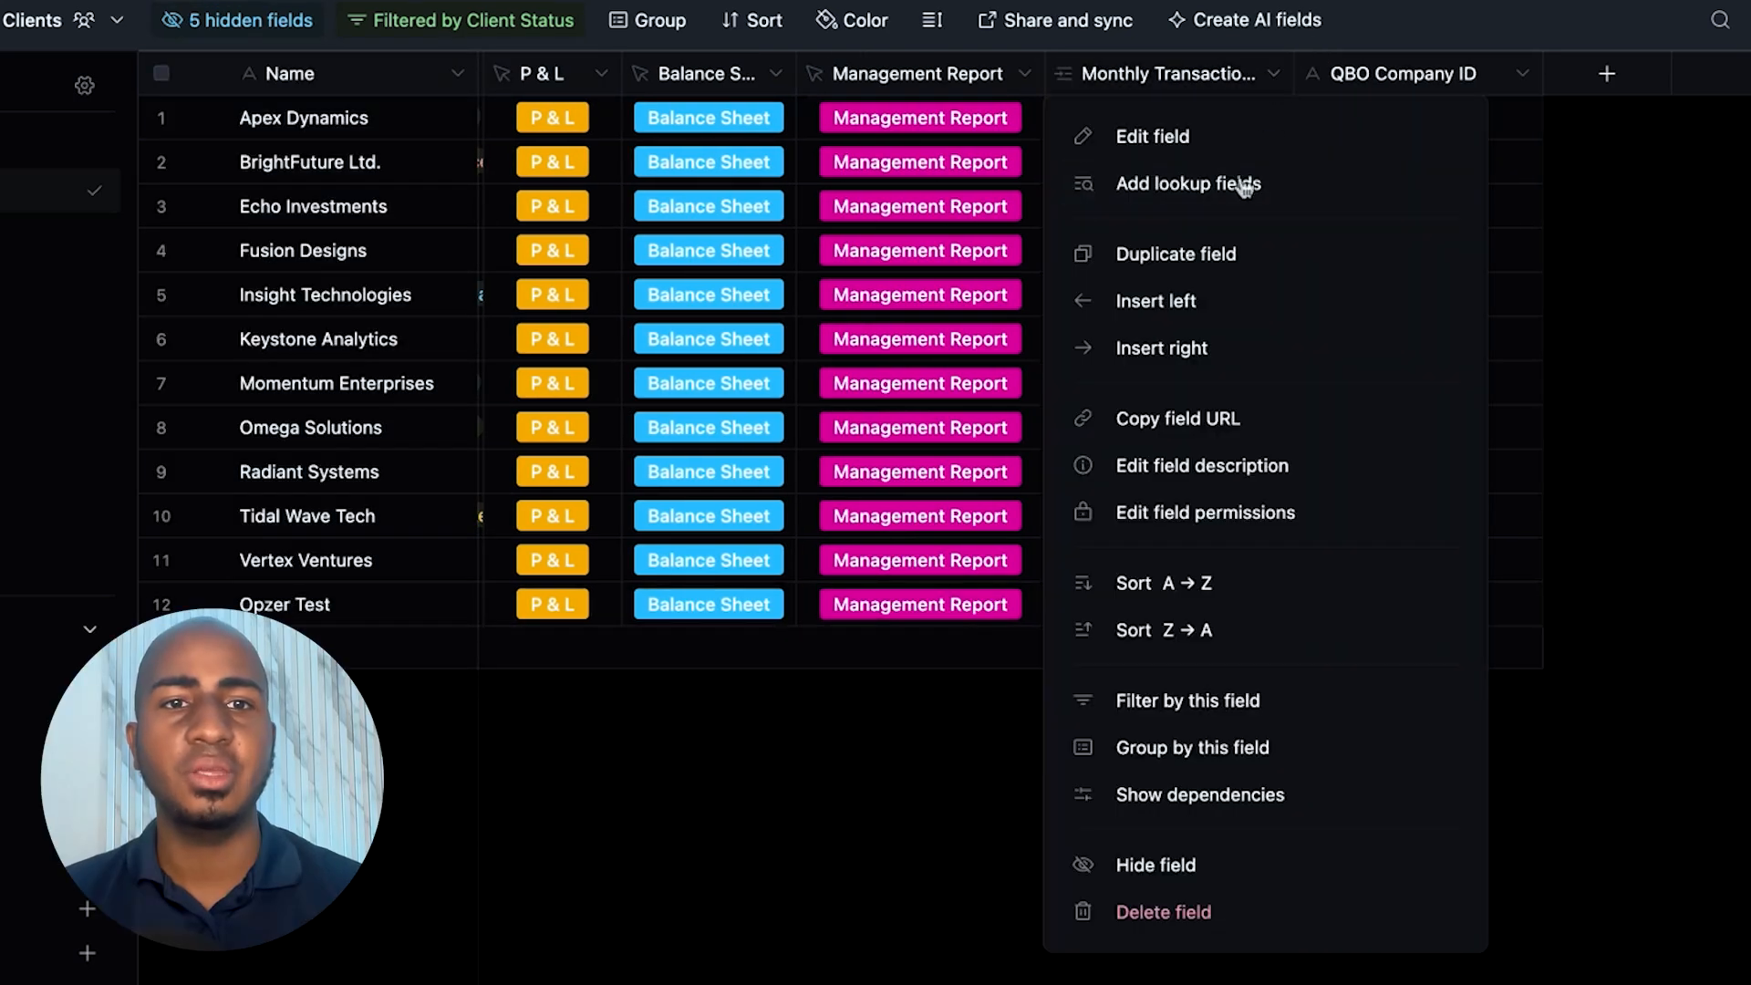
{"action": "left_click", "coordinate": [1244, 185]}
{"action": "left_click", "coordinate": [1274, 73]}
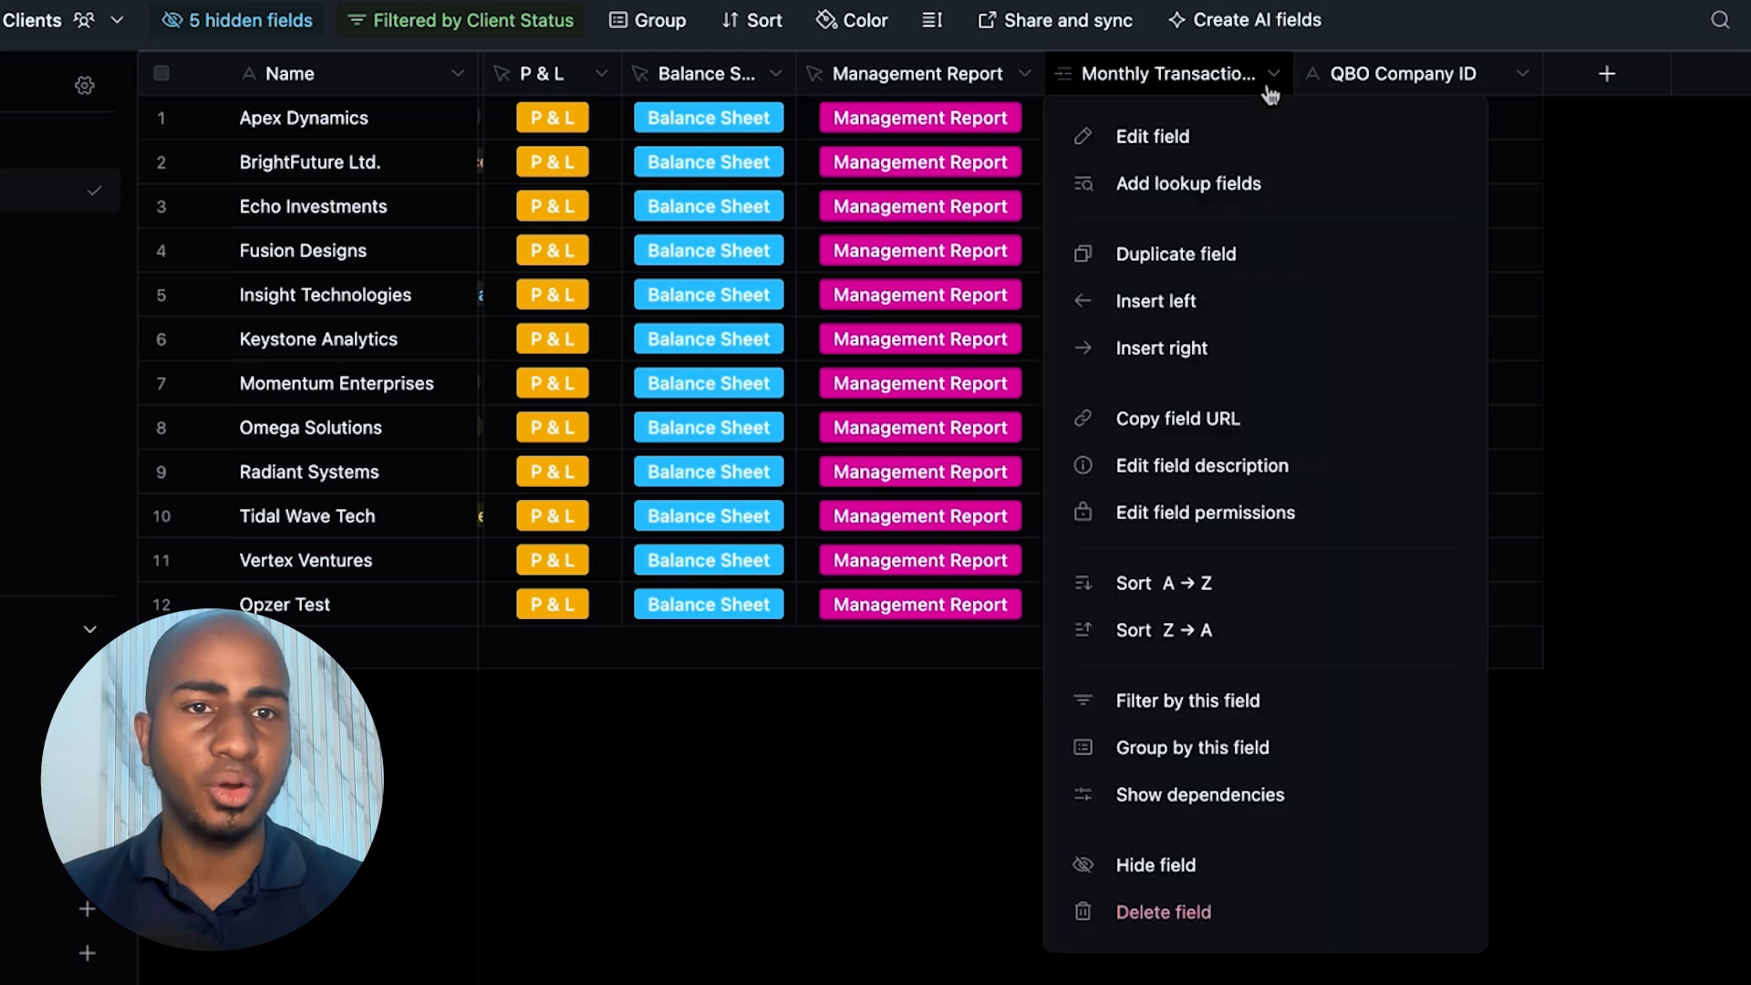
- Add a Rollup field to Companies that sums Transaction Count from the linked Monthly Transaction Summary records, and select the Opzer Test row's value
{"action": "left_click", "coordinate": [1609, 73]}
{"action": "type", "text": "roll"}
{"action": "left_click", "coordinate": [1216, 257]}
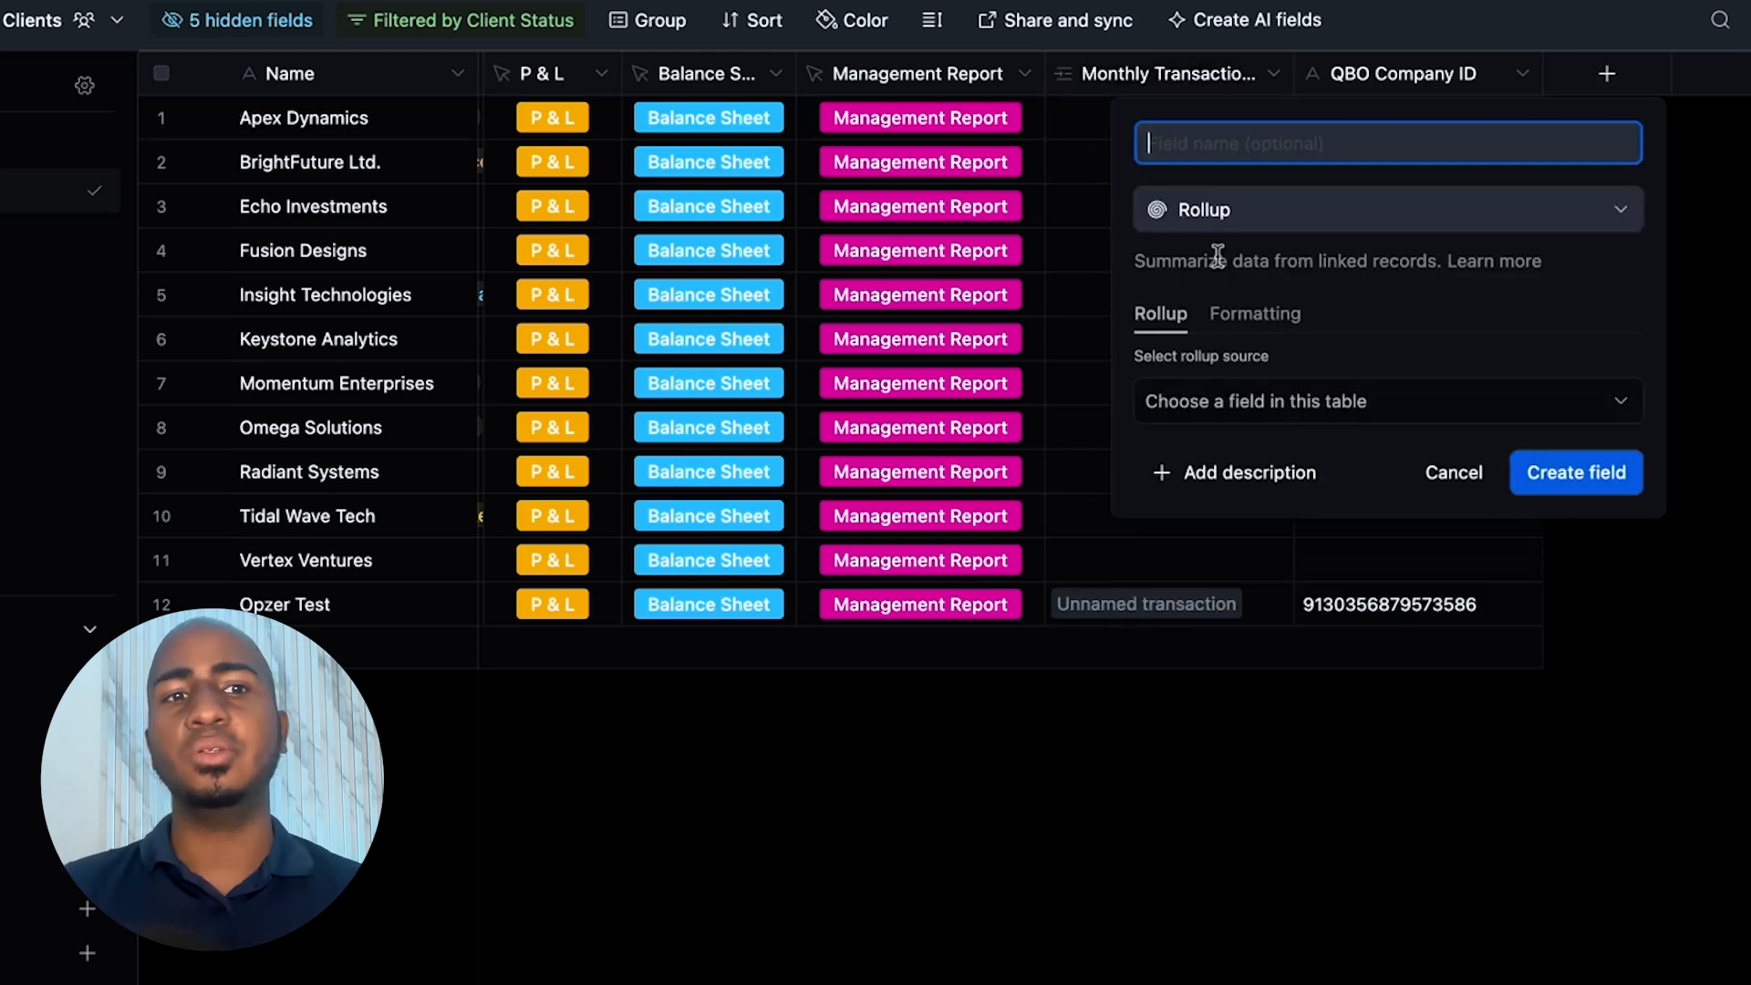
{"action": "left_click", "coordinate": [1276, 401]}
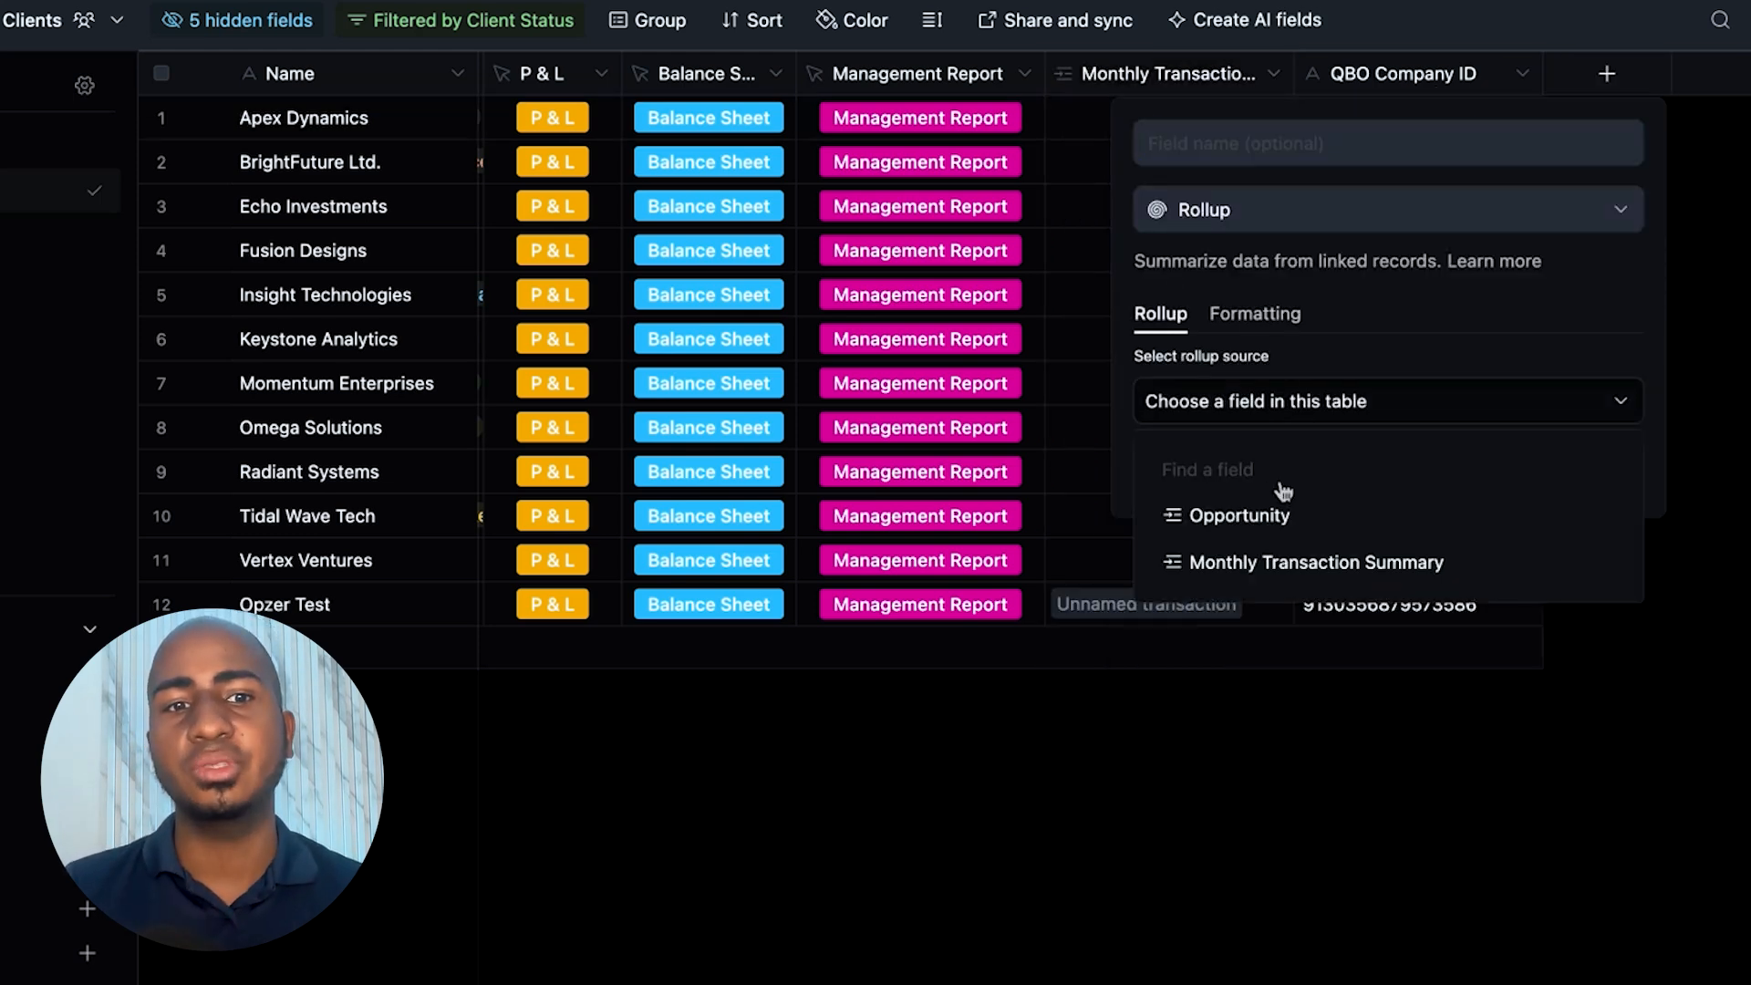
{"action": "left_click", "coordinate": [1286, 560]}
{"action": "left_click", "coordinate": [1227, 493]}
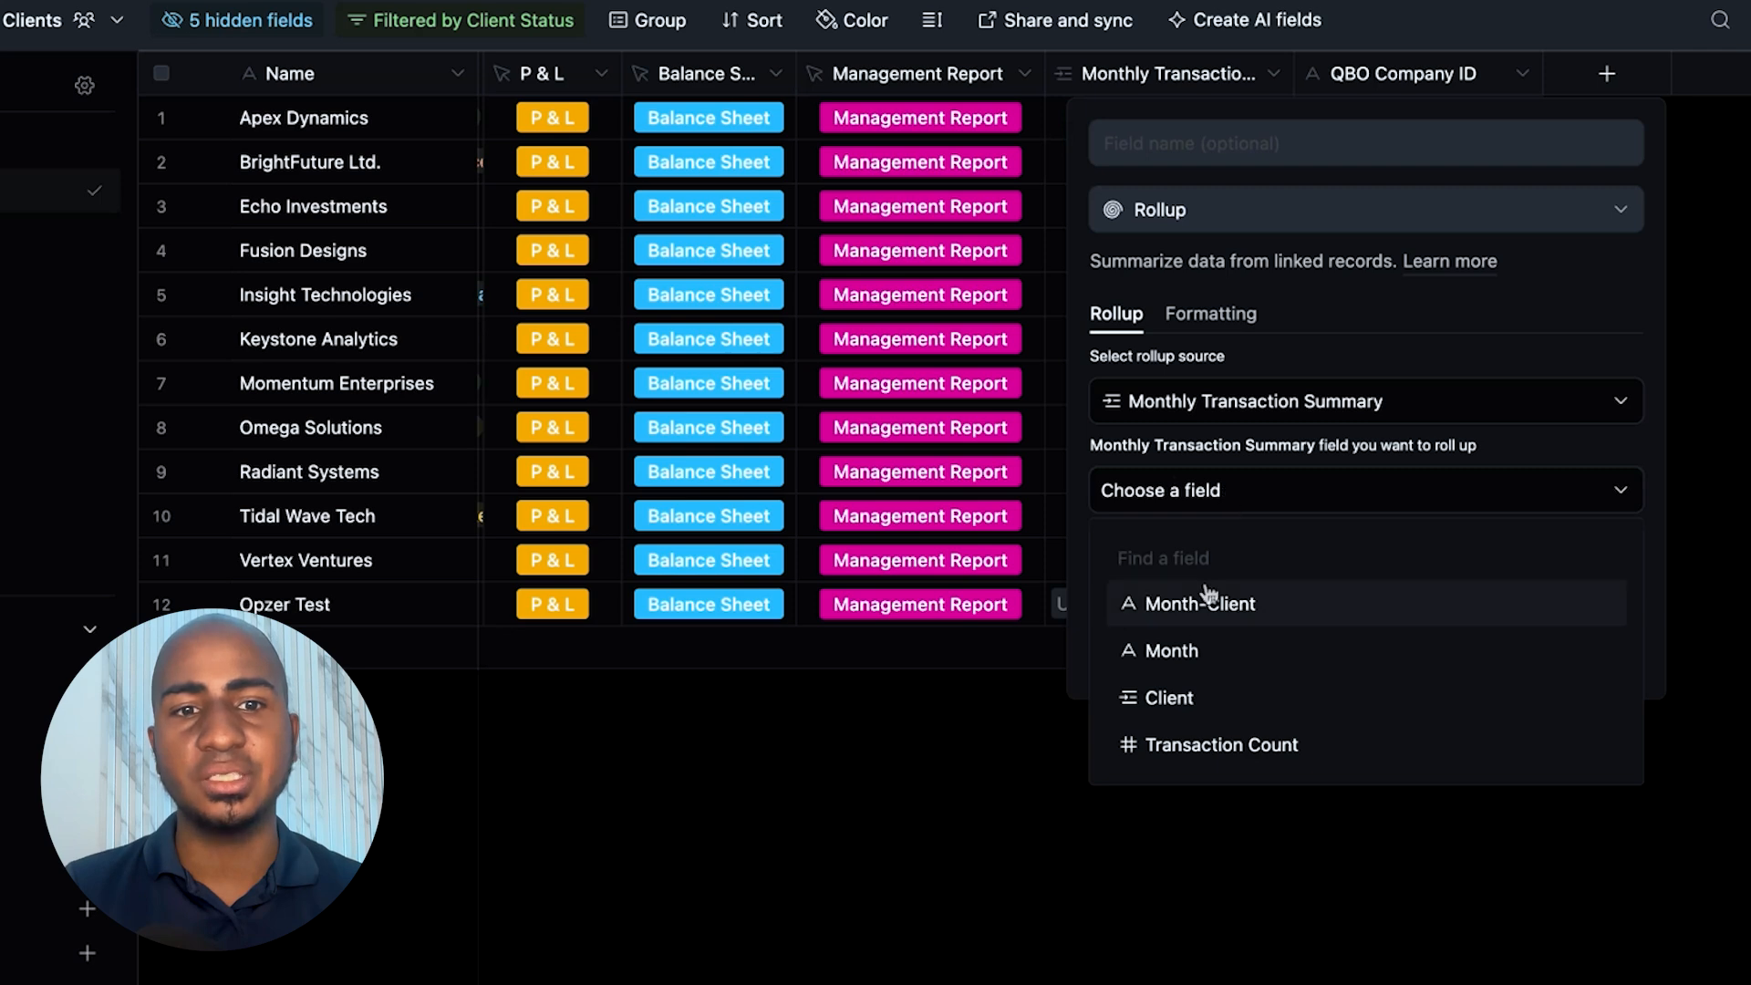
{"action": "left_click", "coordinate": [1209, 737]}
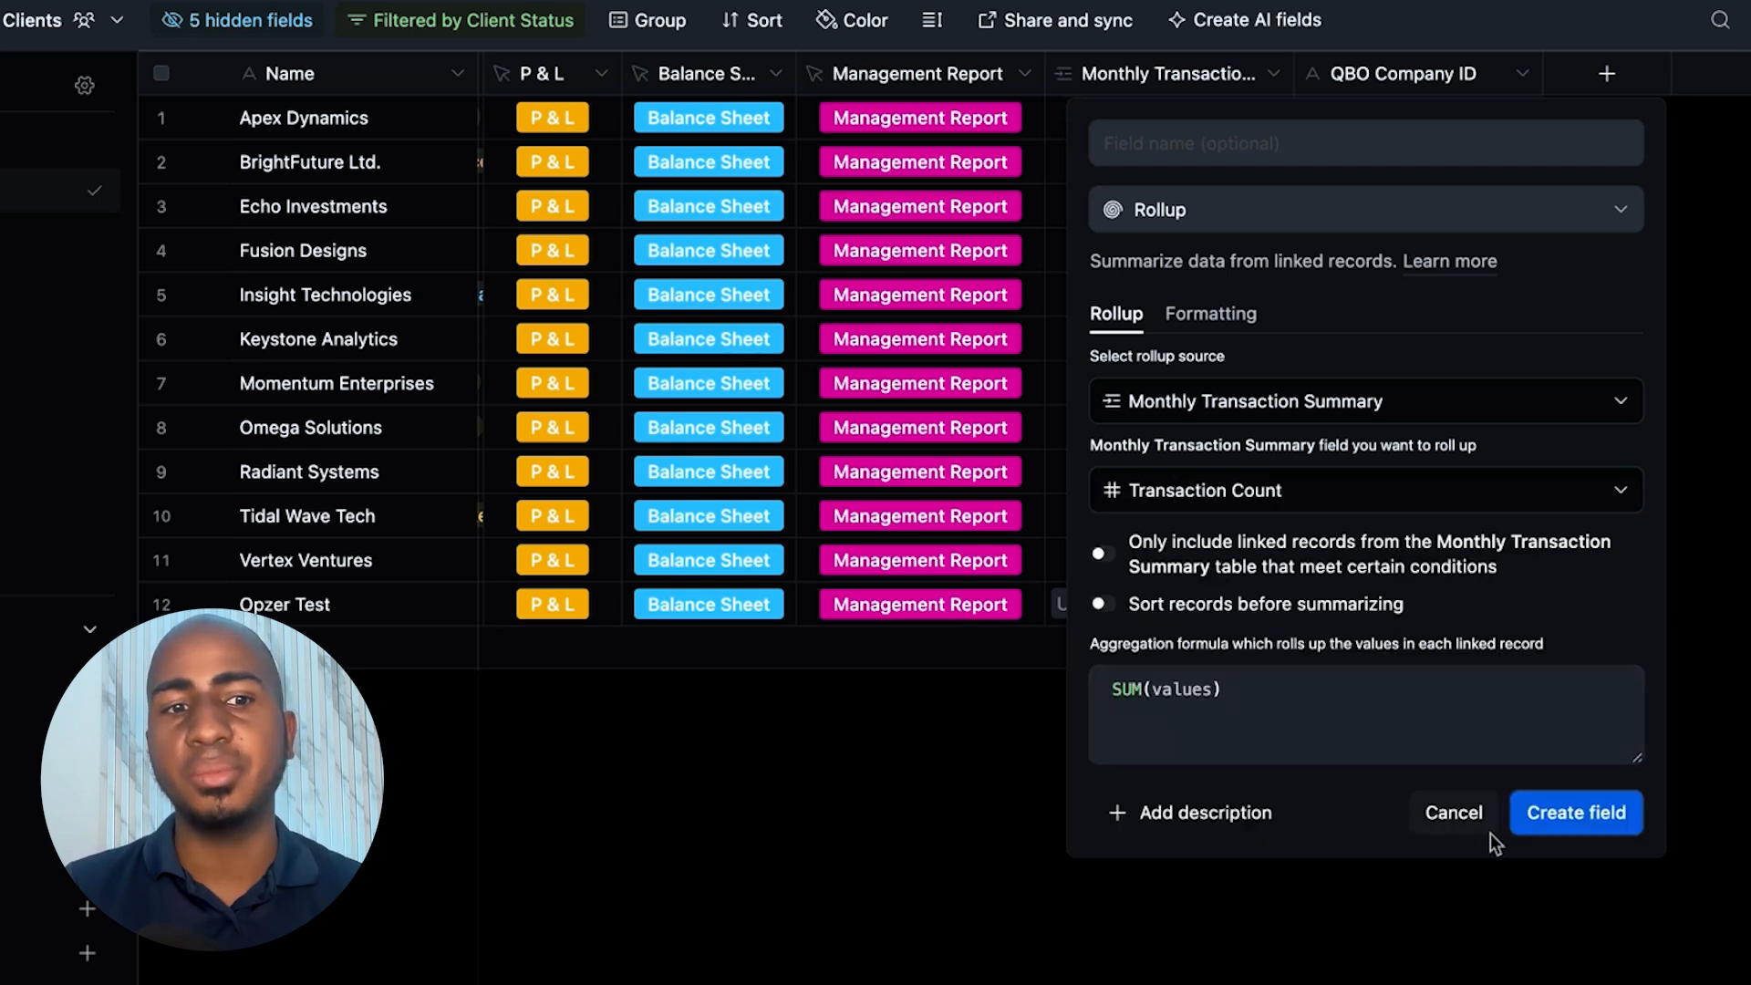
{"action": "left_click", "coordinate": [1586, 814]}
{"action": "left_click", "coordinate": [1471, 617]}
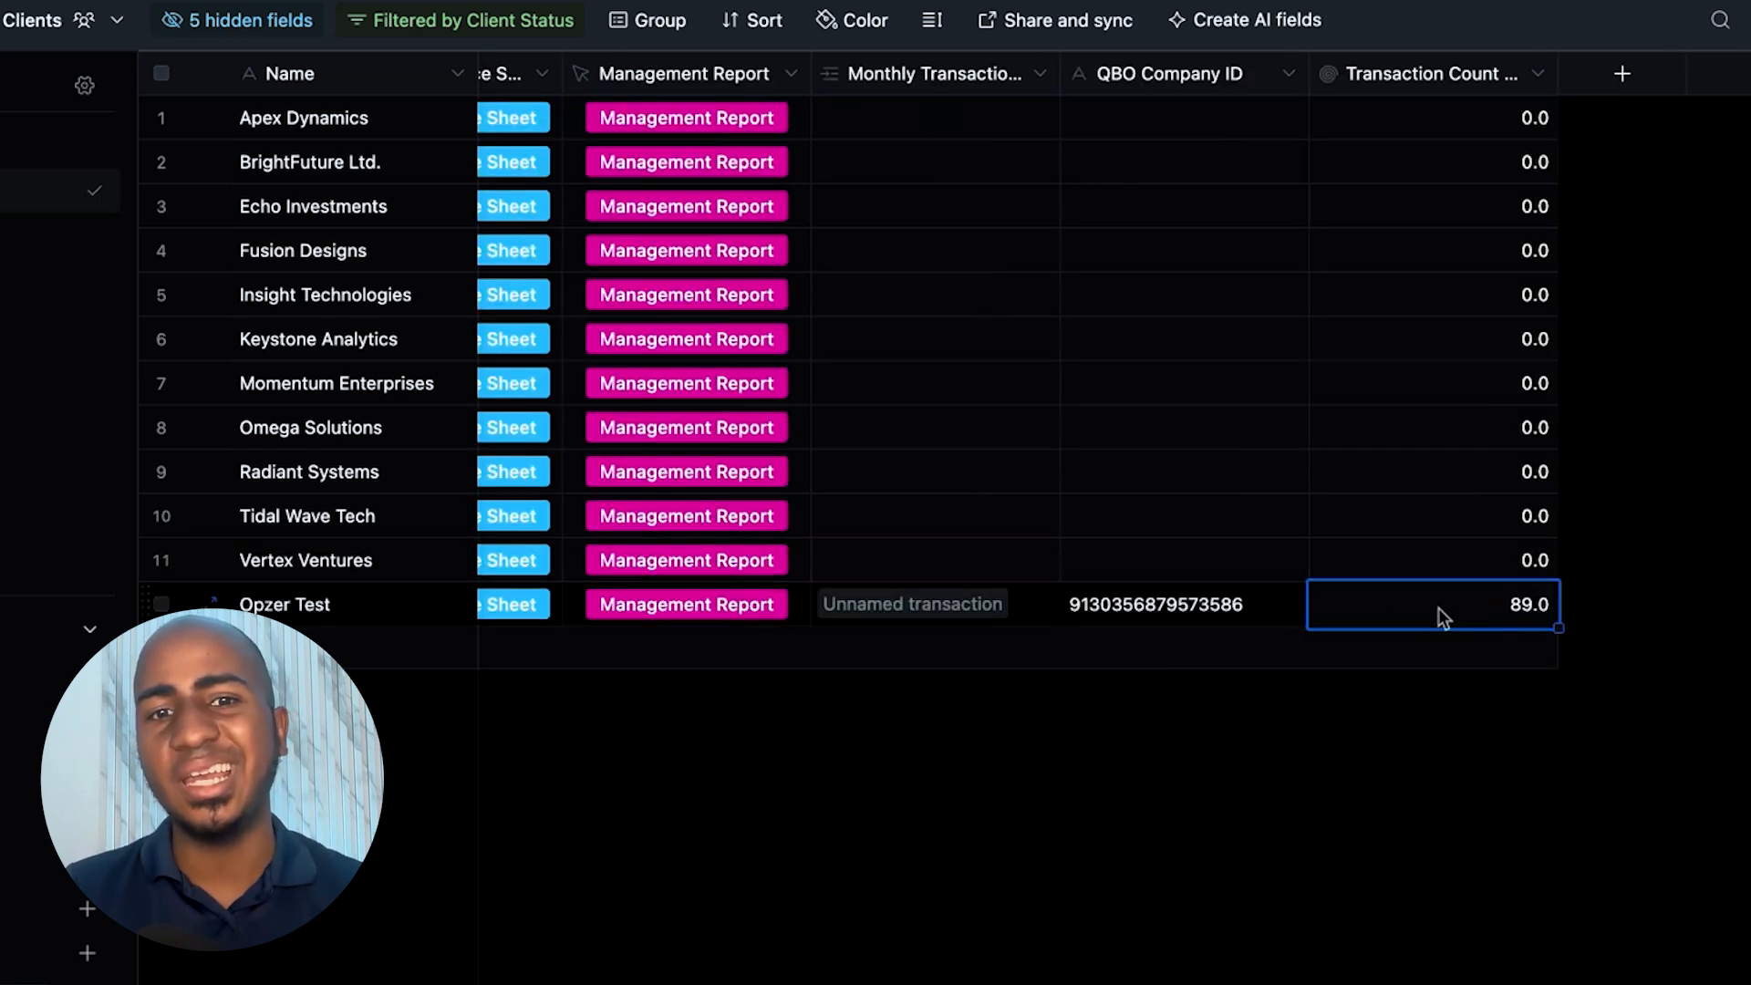